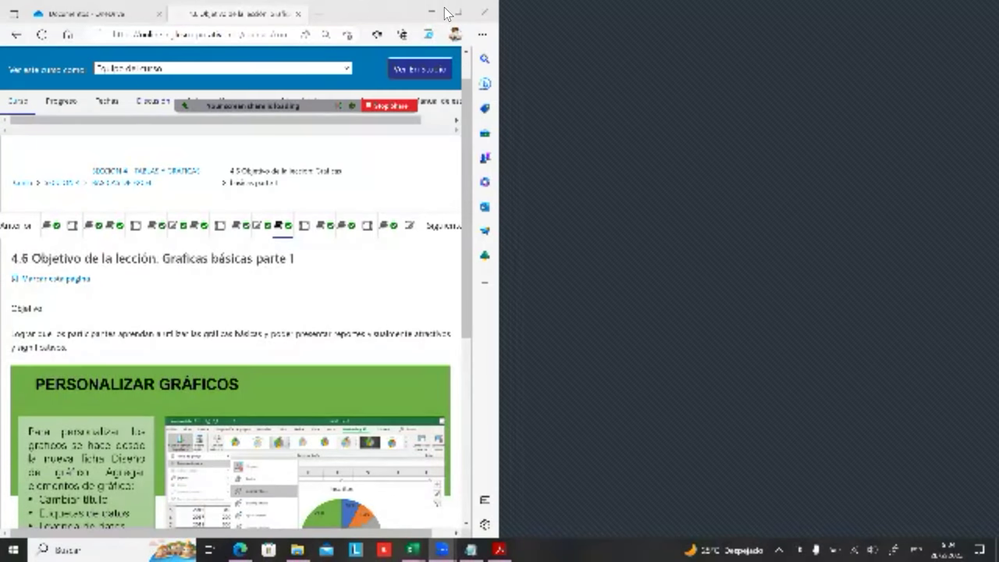
- Maximize the Open edX course page and call up the '4.3 Modificaciones en las tablas' workbook
click(455, 8)
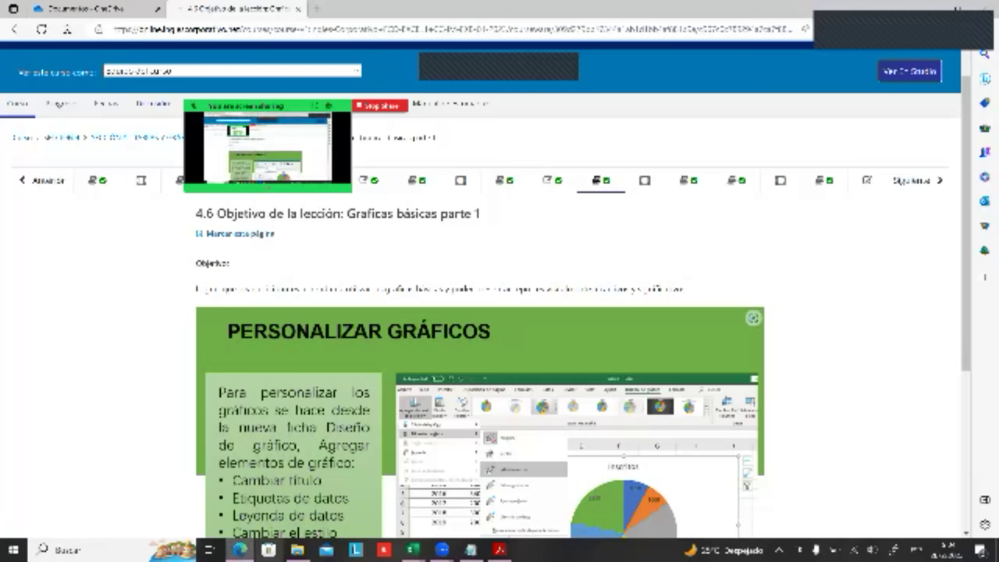
mouse_move(412, 550)
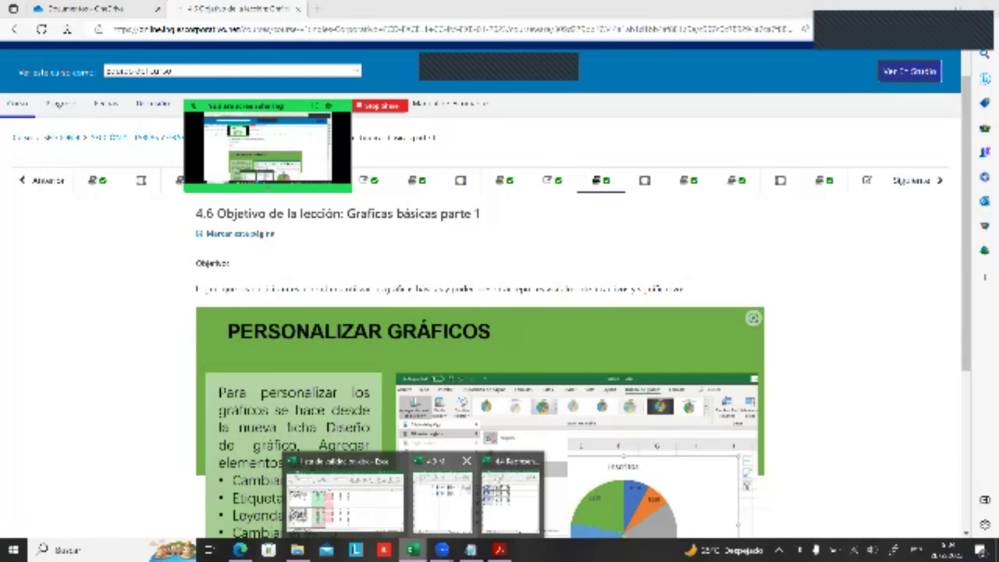
- Bring the '4.3 Modificaciones en las tablas' workbook forward and maximize Excel
click(442, 492)
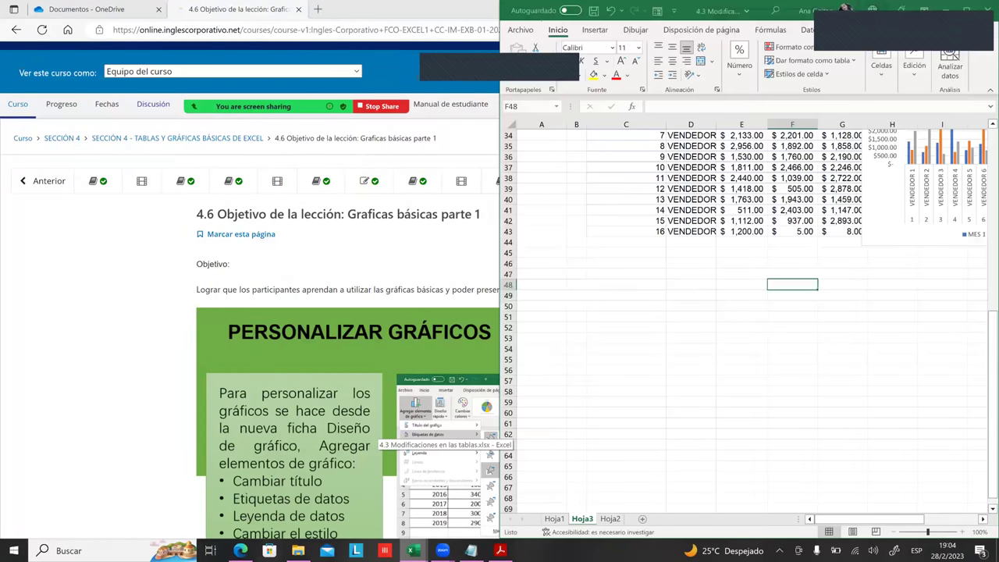
key(super+Up)
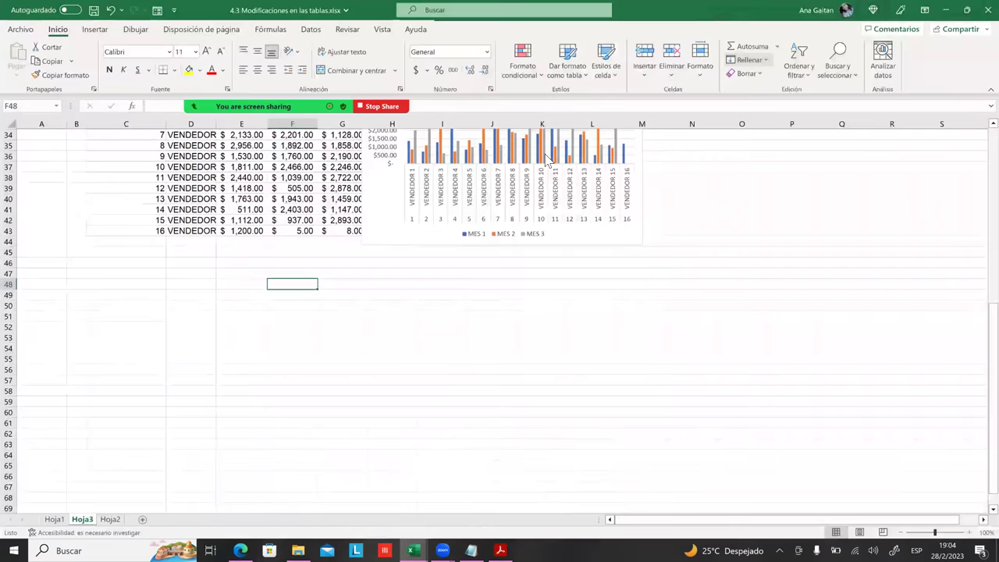
click(497, 295)
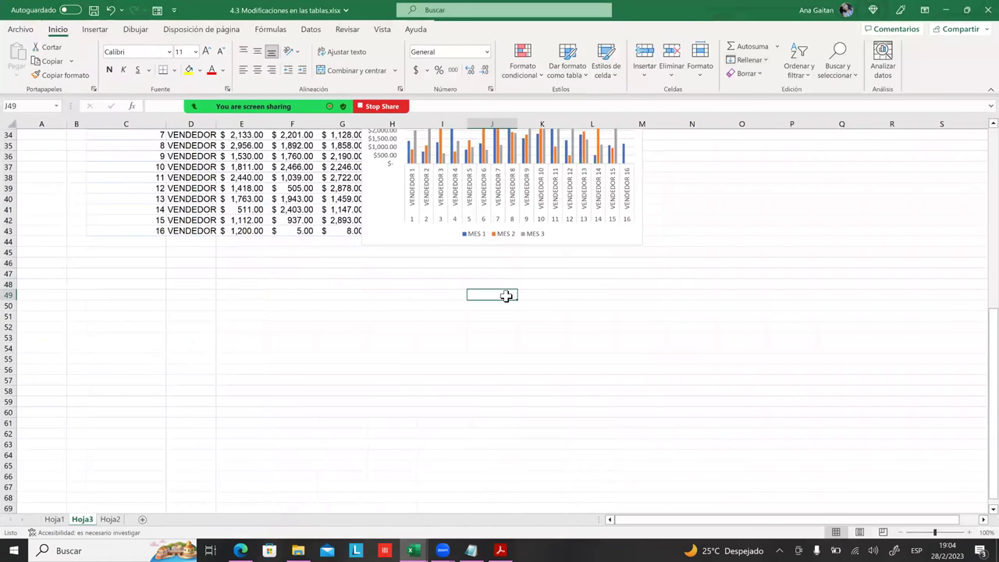
scroll(608, 293, up, 5)
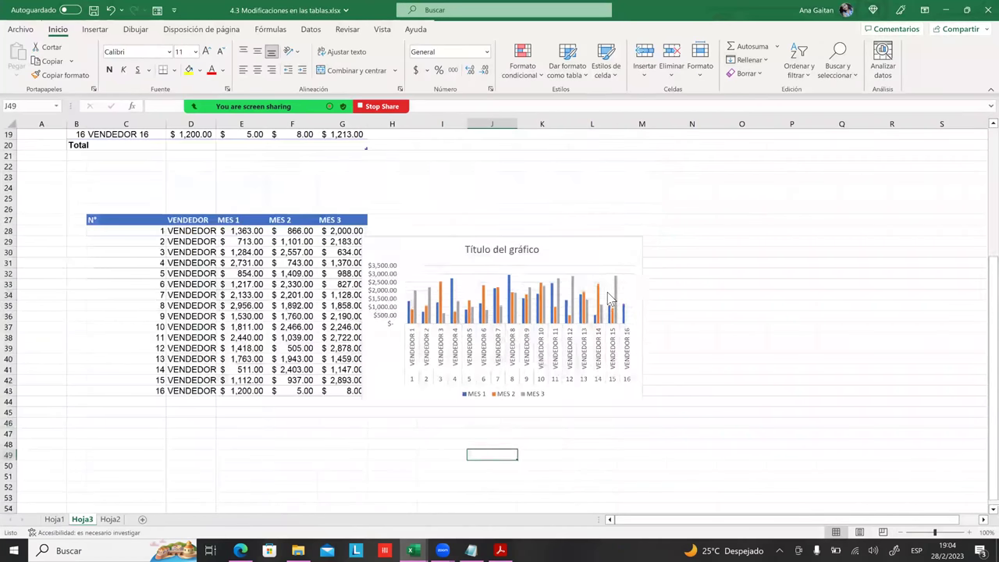
- Delete the vendor sales chart from Hoja3, then switch to Hoja1
click(573, 261)
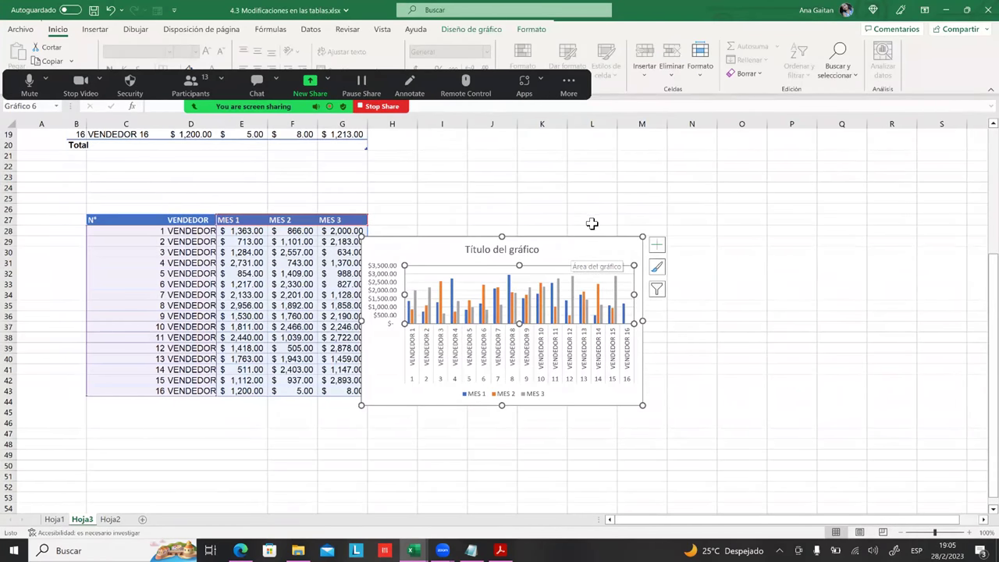
key(Delete)
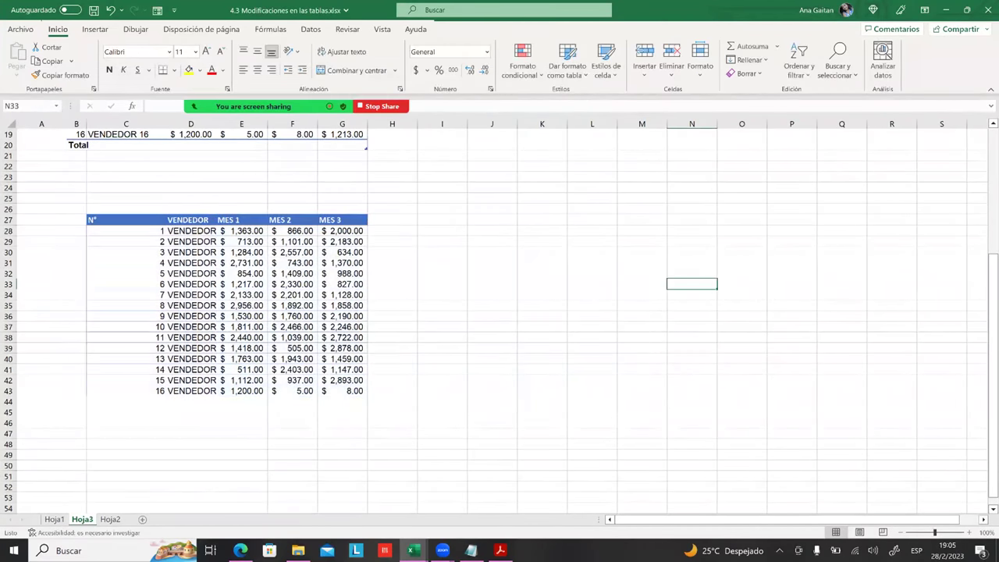
key(ctrl+Page_Down)
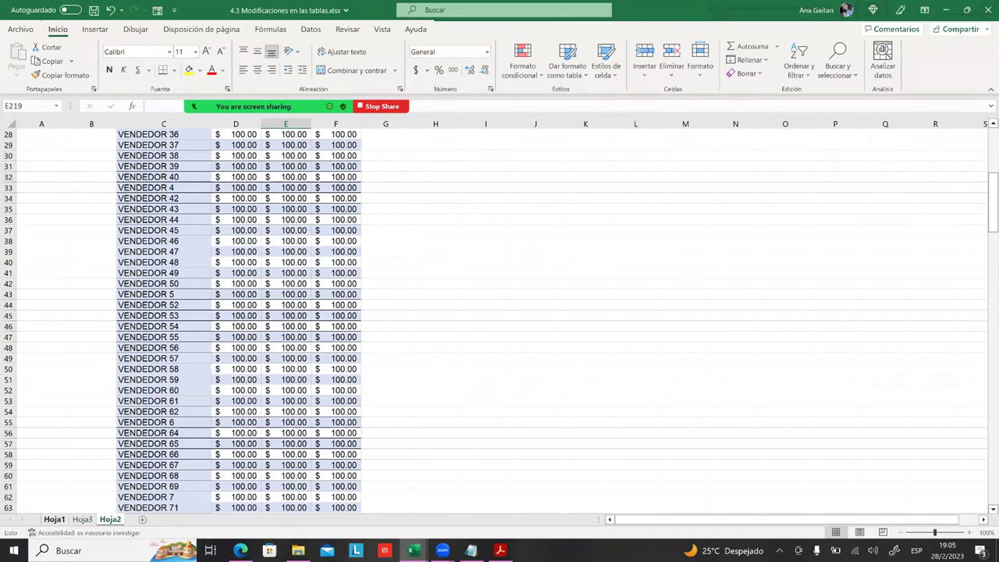
key(ctrl+Page_Up)
key(ctrl+Page_Up)
- Clear the FILA table's percentage results in G30:J38
click(485, 359)
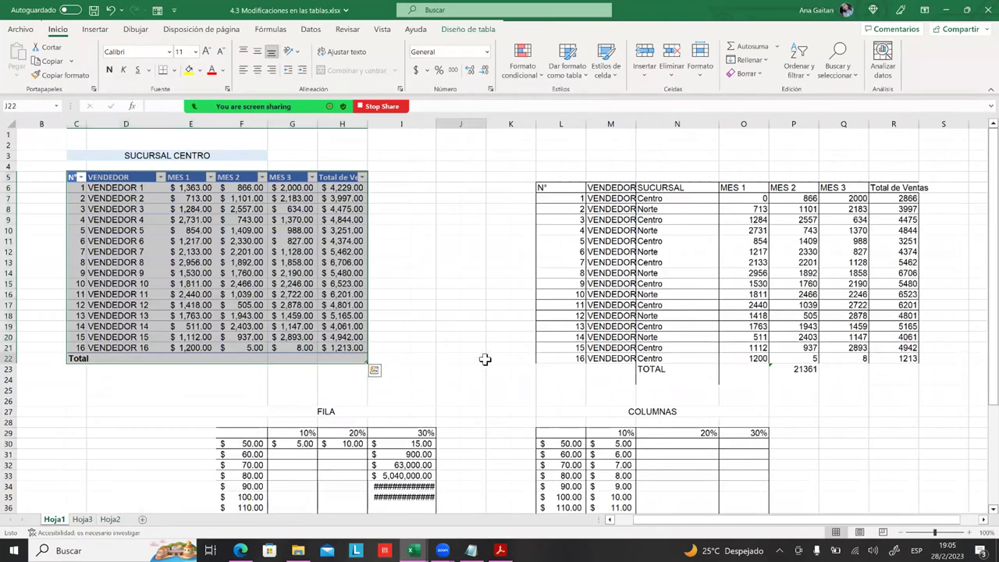
scroll(495, 363, down, 3)
scroll(487, 362, down, 3)
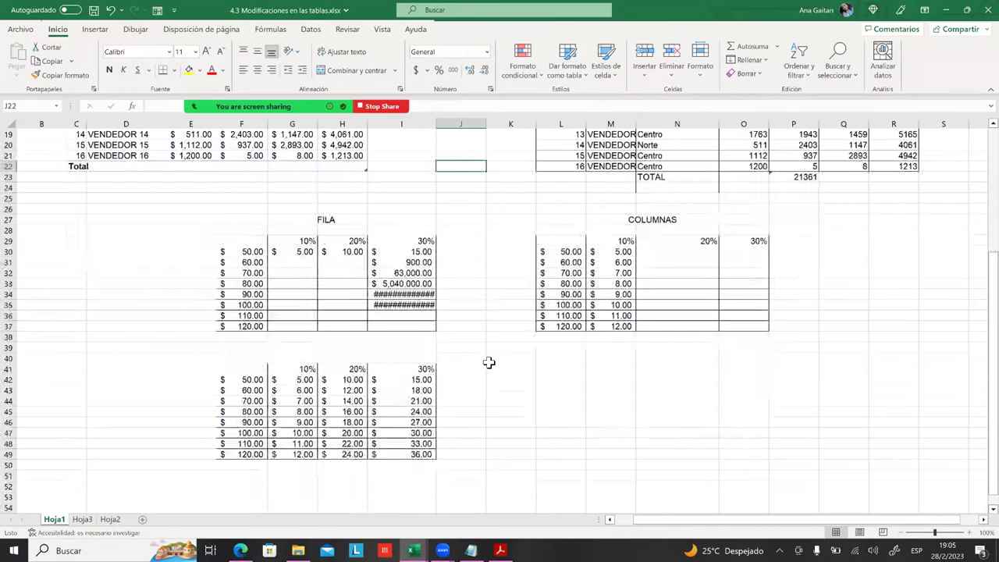
ctrl+scroll(363, 309, up, 1)
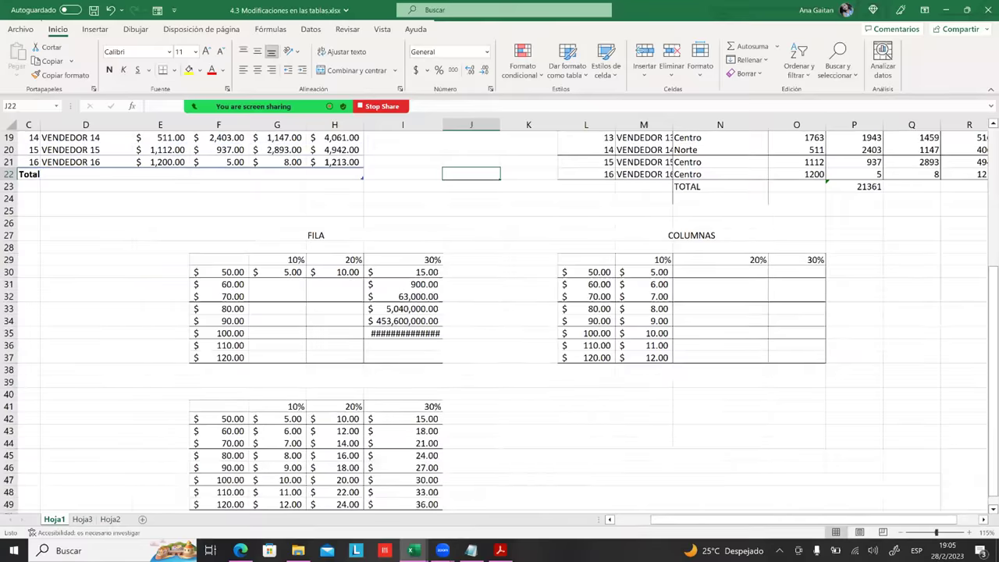
ctrl+scroll(363, 309, up, 1)
click(363, 308)
drag(203, 267, 376, 362)
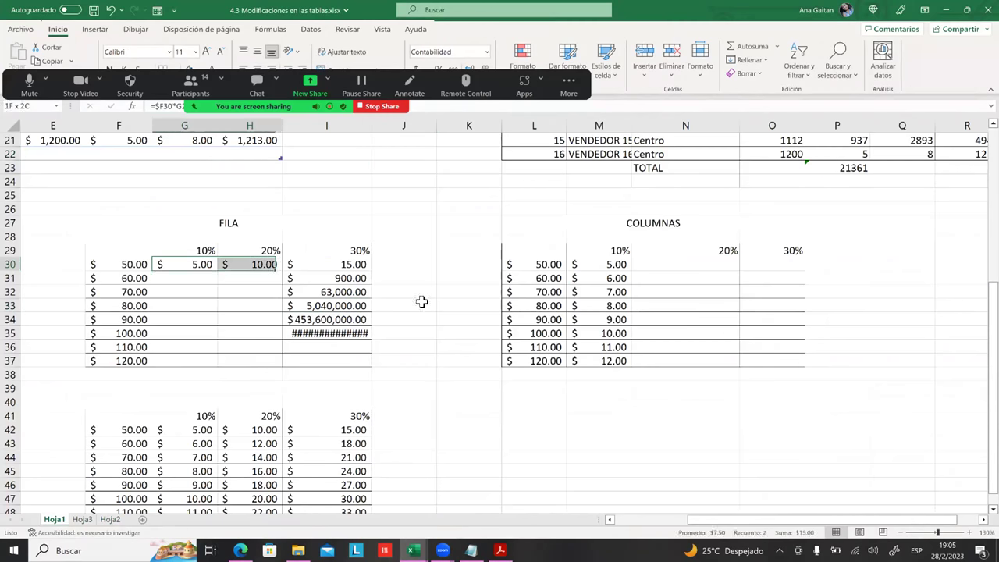
key(Delete)
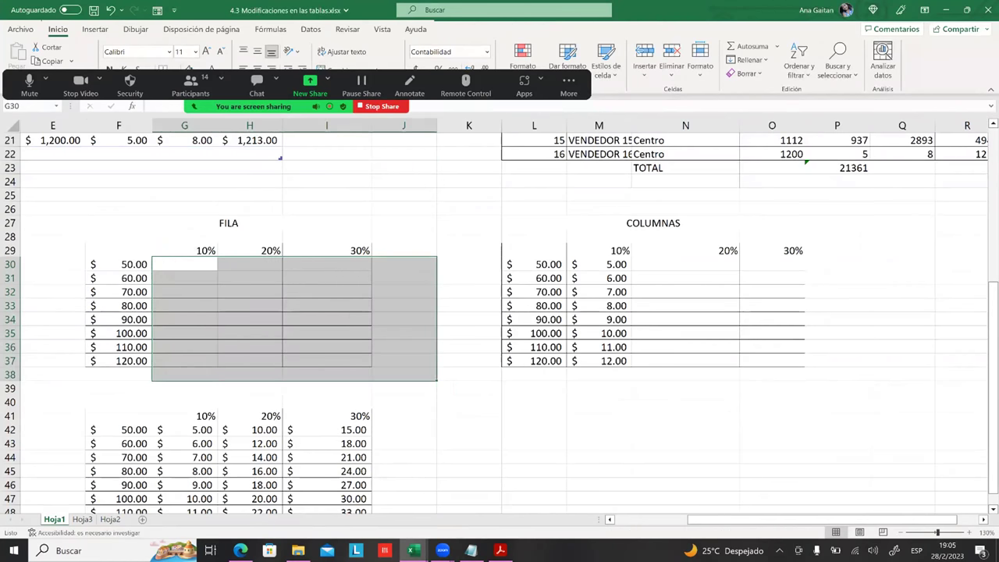
- Clear the COLUMNAS table's 10% results in M31:M38
drag(613, 278, 636, 362)
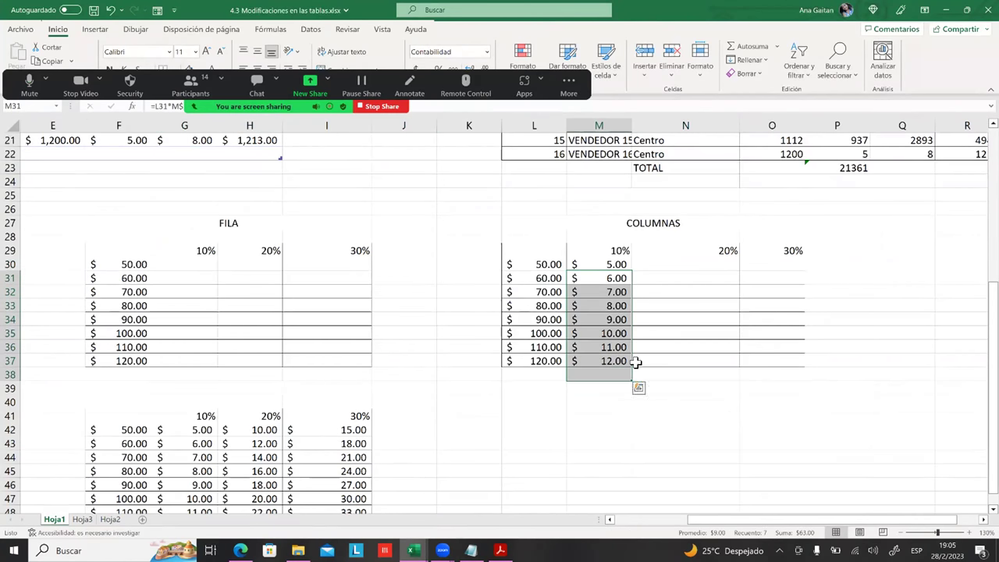
key(Delete)
click(607, 267)
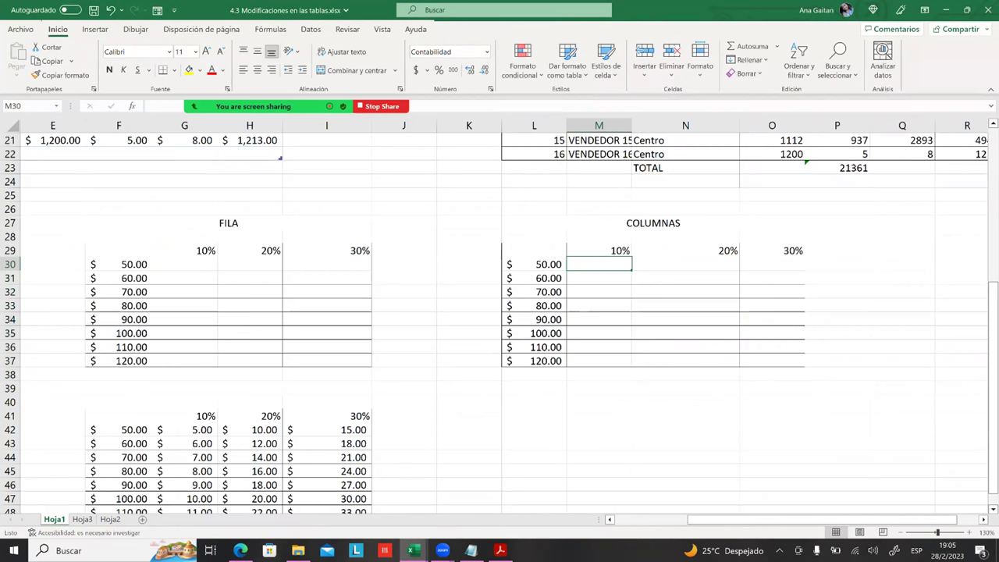
ctrl+scroll(710, 332, up, 2)
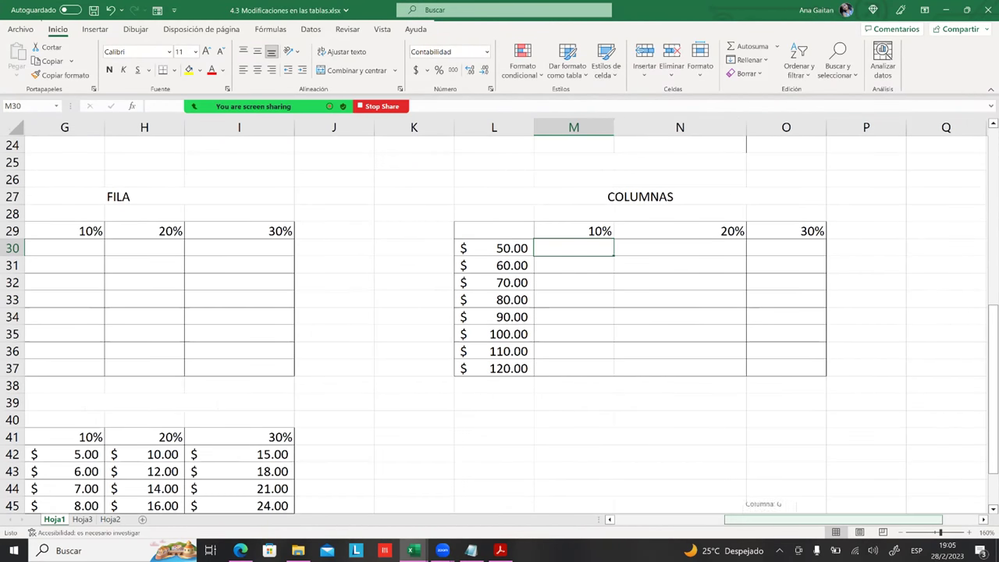
drag(833, 519, 725, 519)
scroll(499, 320, down, 1)
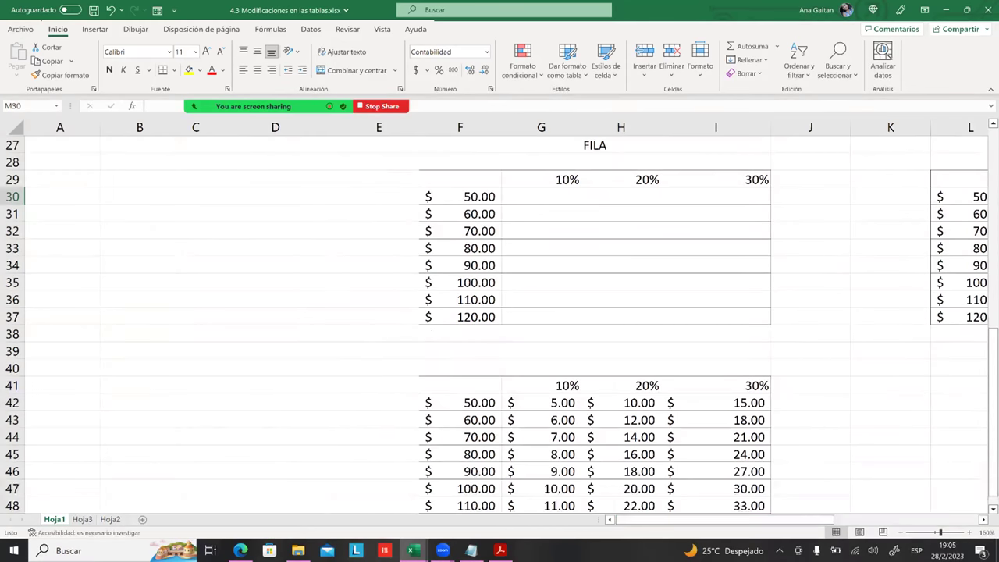
drag(725, 519, 750, 519)
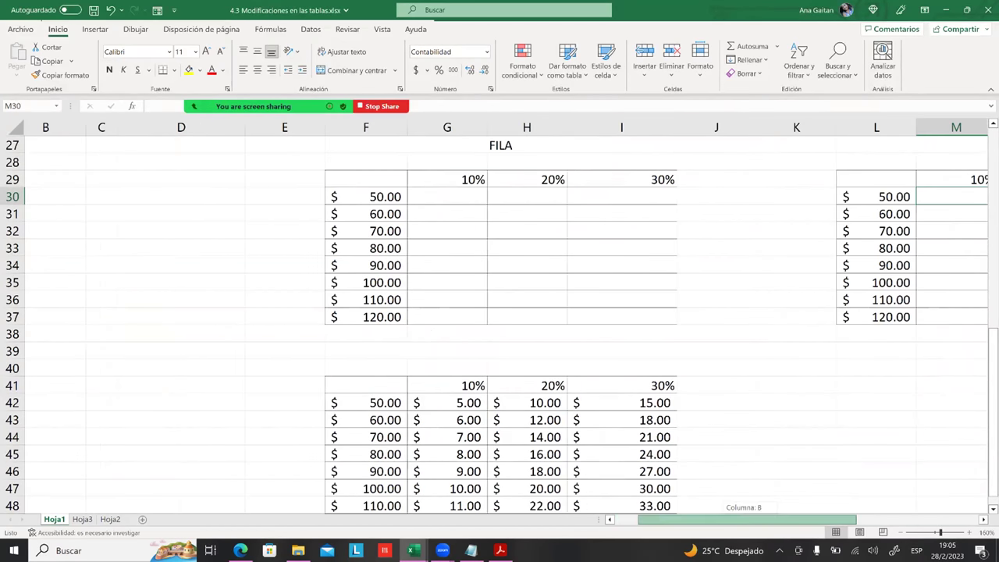
- Check the 50 base value against the 20% and 30% rates, then select the empty FILA results
click(393, 200)
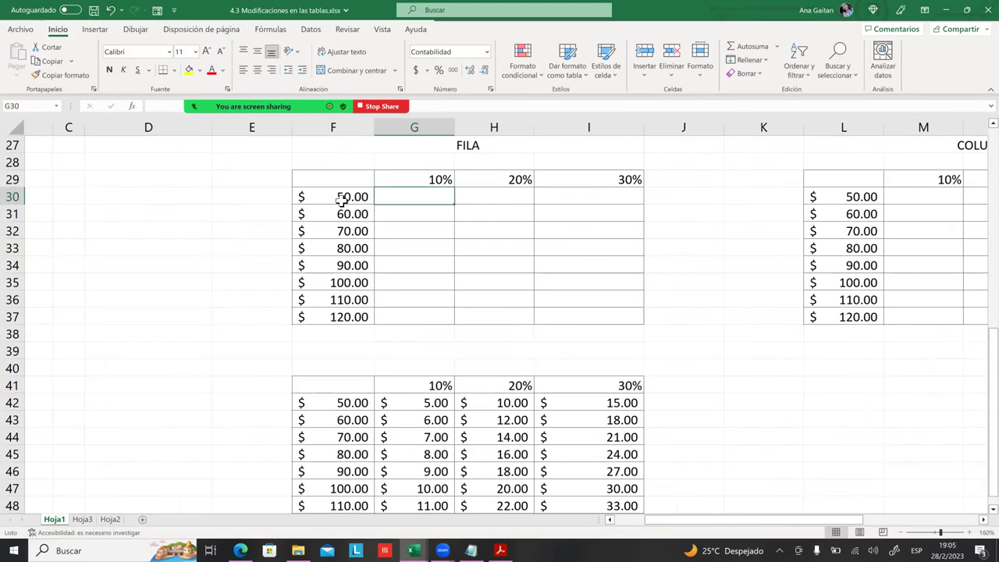
click(341, 200)
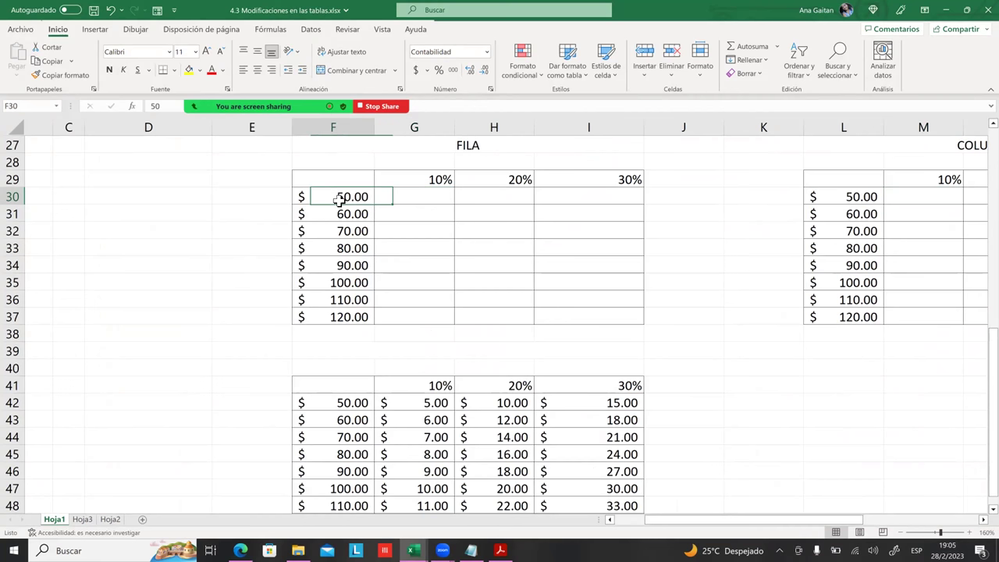
click(500, 182)
click(344, 201)
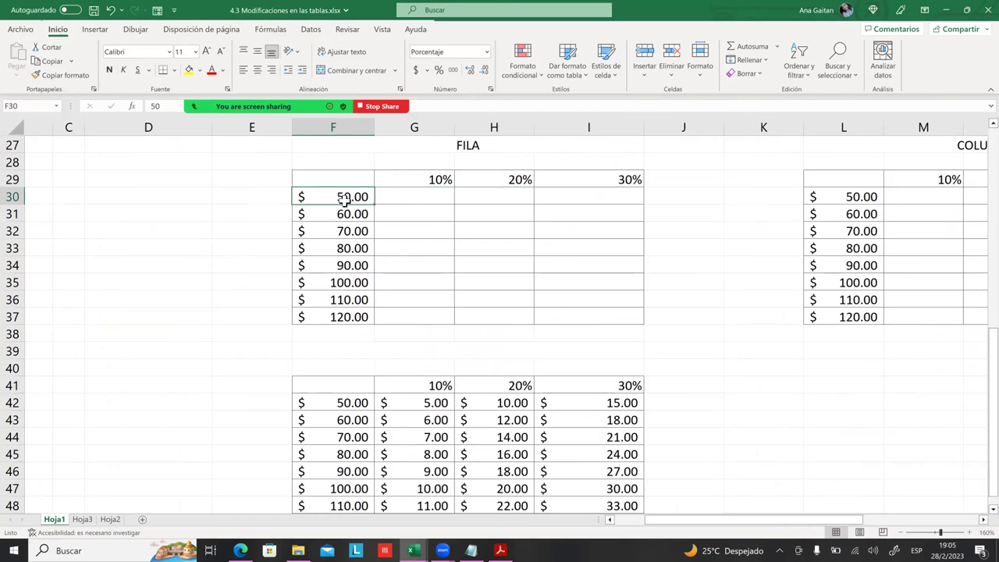
click(617, 180)
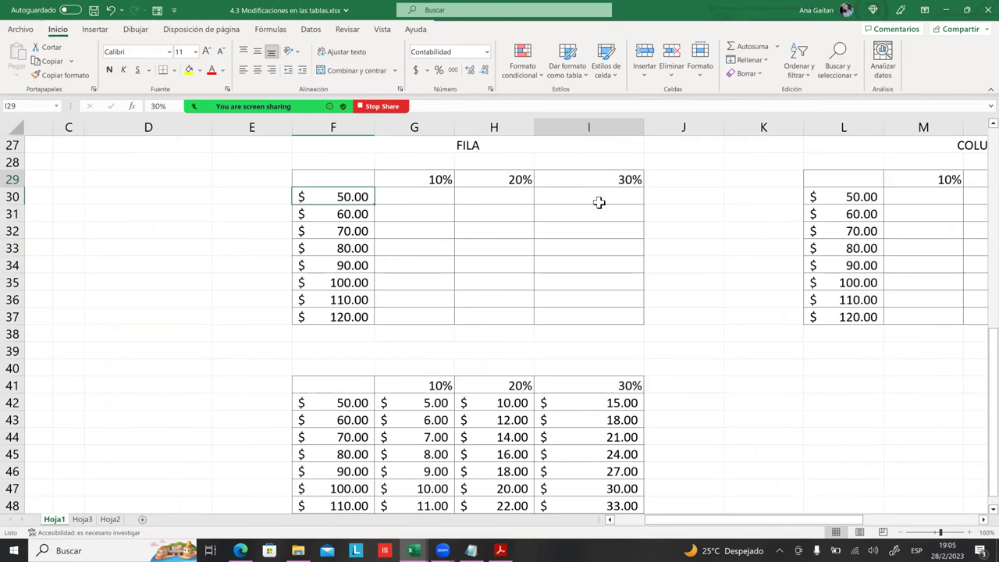
click(341, 199)
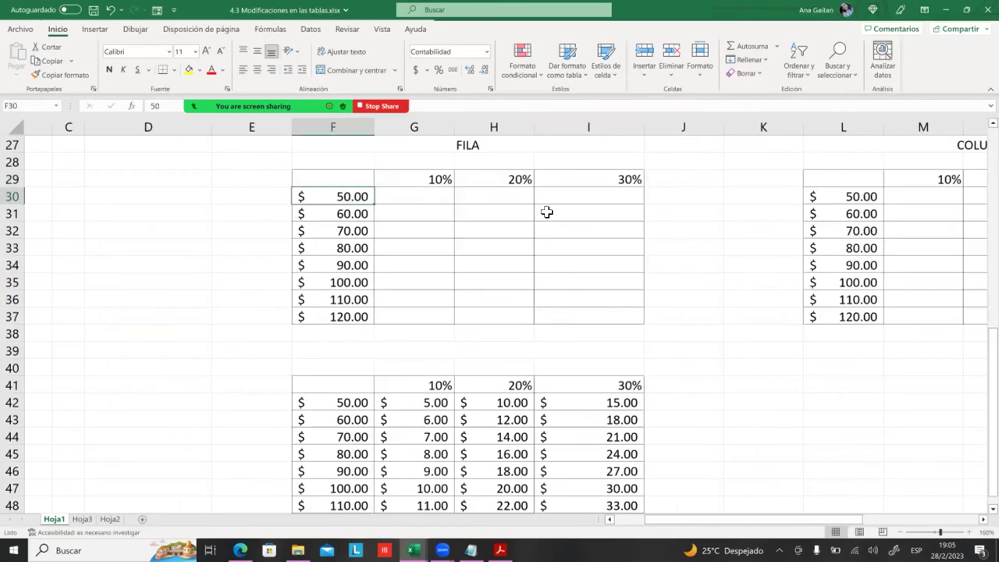
drag(429, 201, 564, 327)
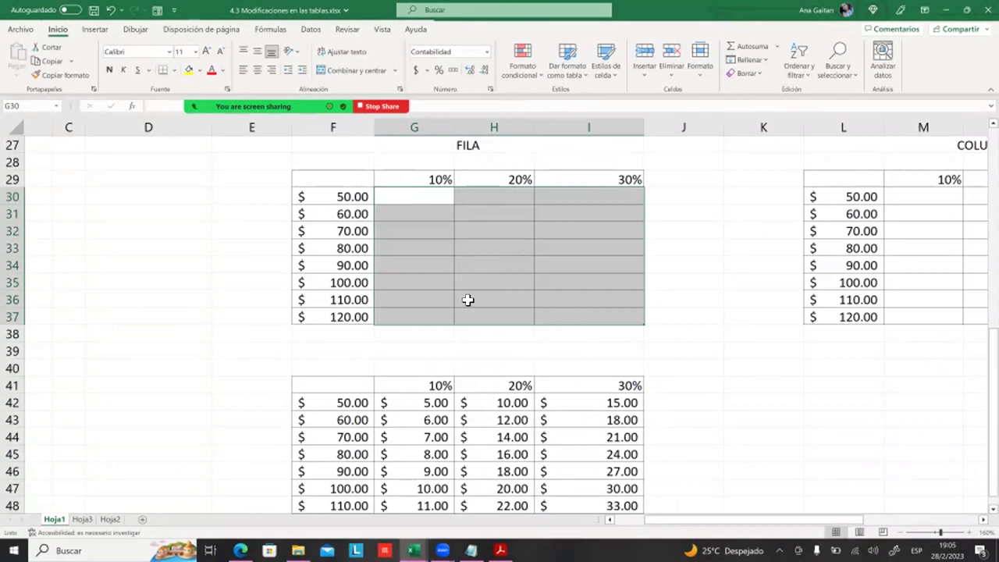
click(468, 299)
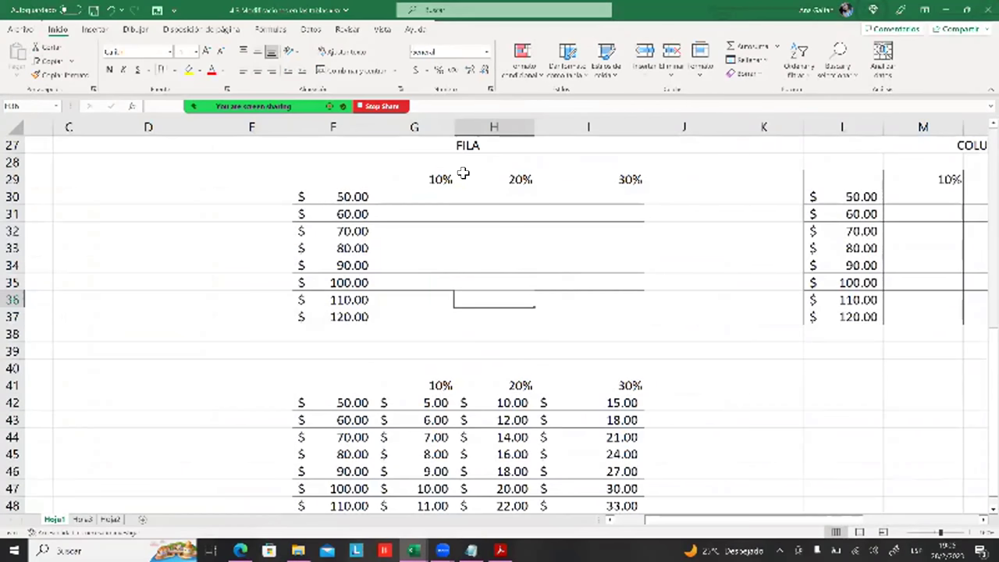
click(457, 199)
mouse_move(418, 192)
mouse_down()
mouse_move(450, 188)
mouse_move(470, 197)
mouse_up()
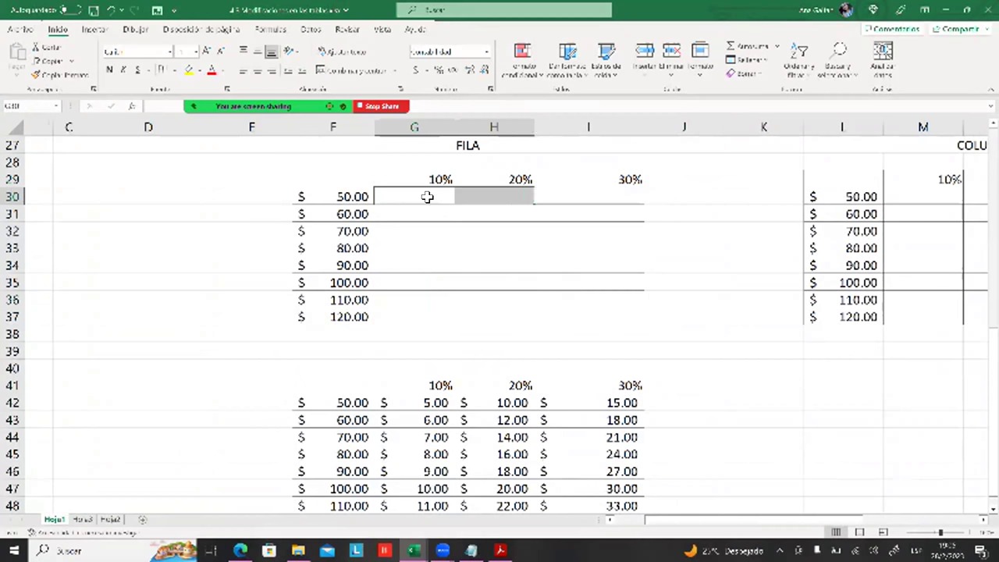
click(519, 211)
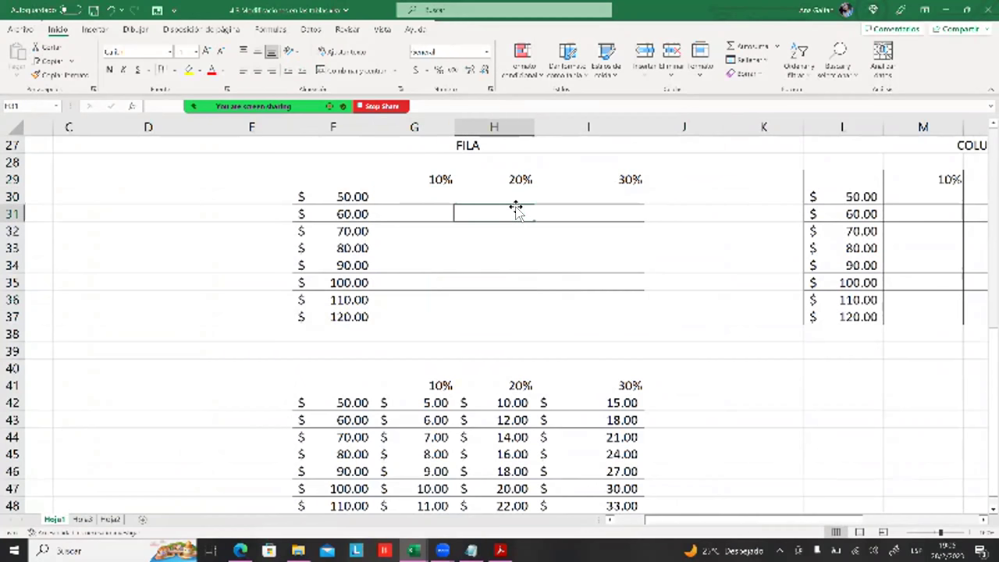
click(402, 199)
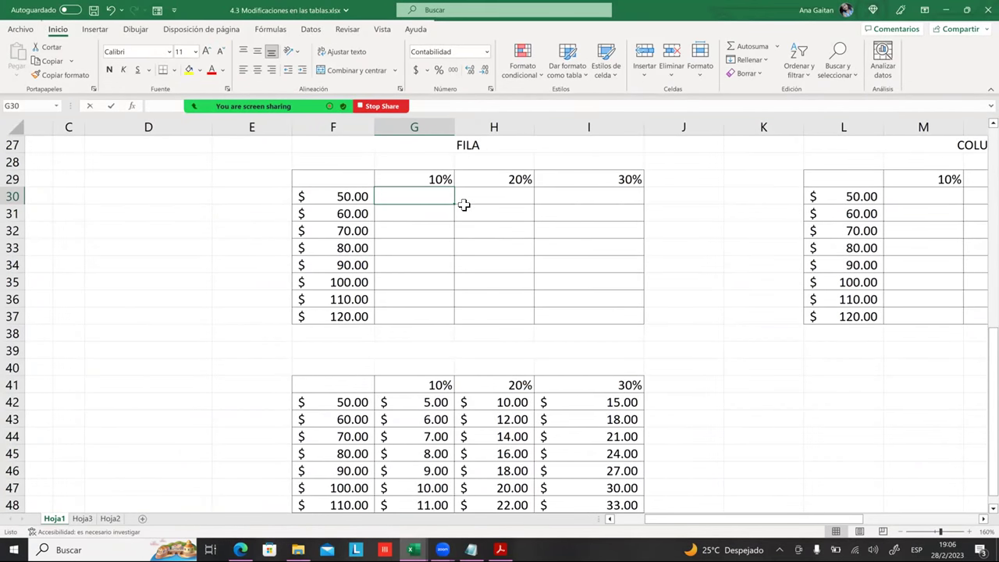
- Enter =F30*G29 in G30 and fill it across to I30
text(=)
click(348, 196)
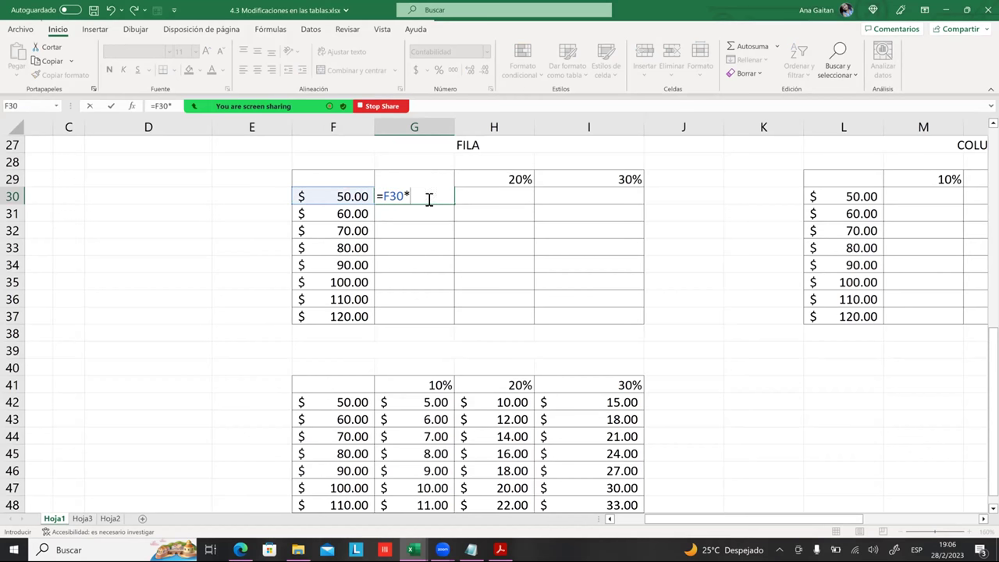
text(G29)
key(ctrl+Return)
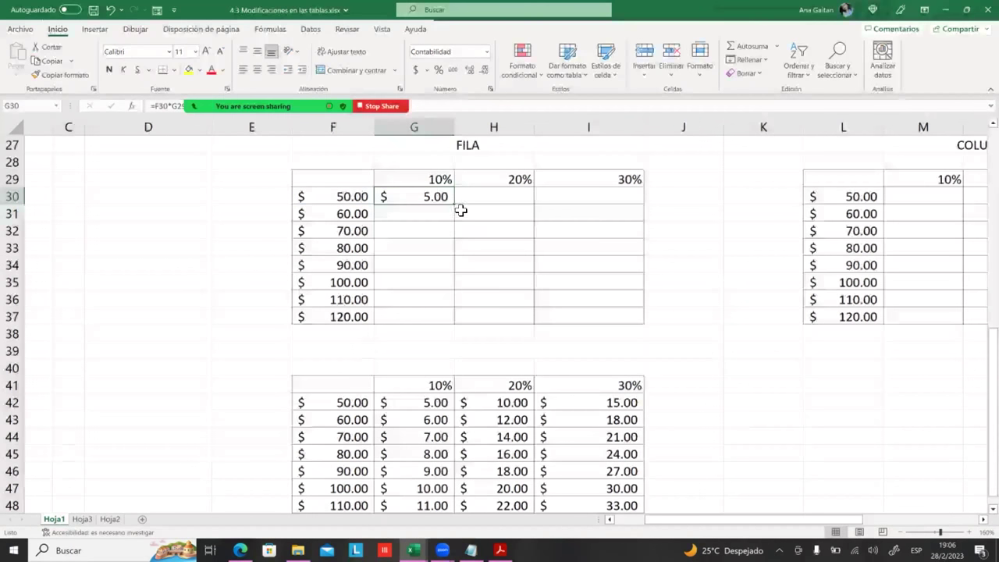
drag(457, 207, 642, 211)
click(593, 227)
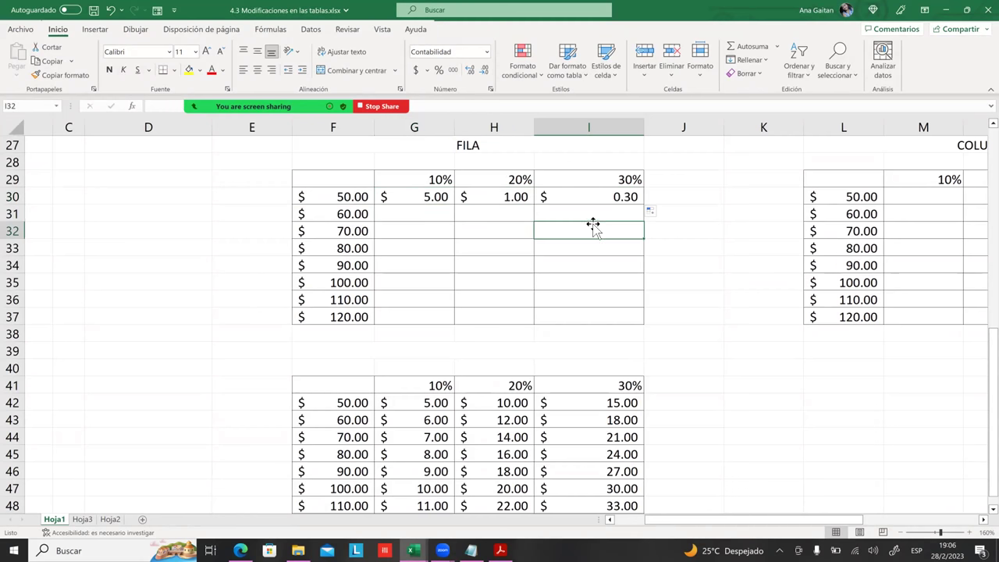
- Verify H30's formula =G30*H29 and check the 50.00 price in F30
click(499, 202)
double_click(503, 197)
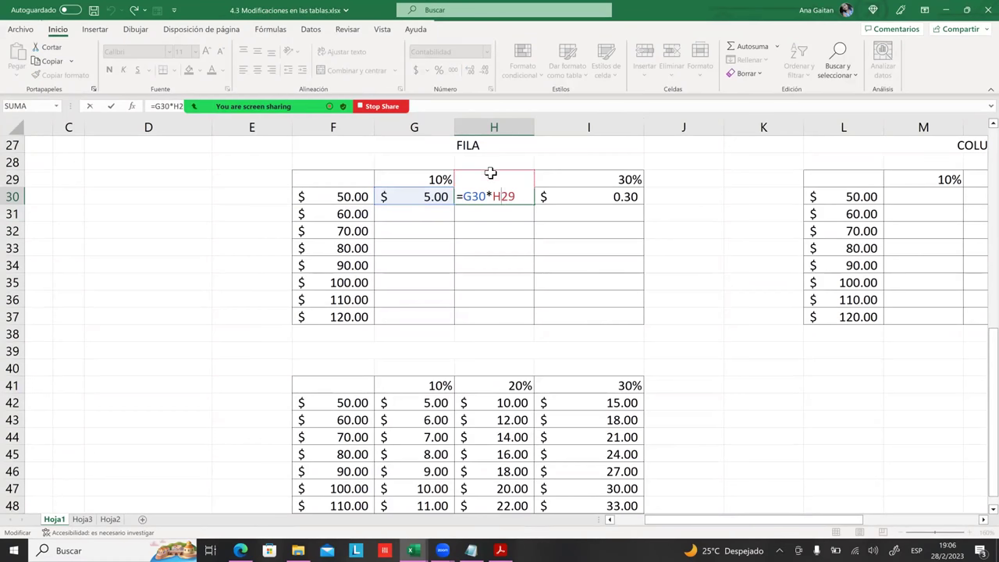
key(Return)
click(354, 200)
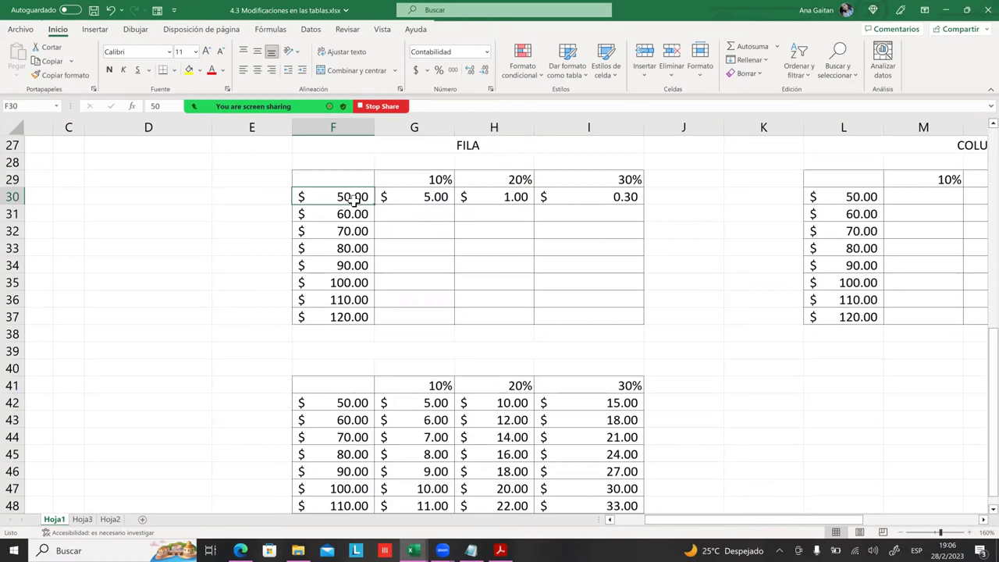
click(469, 154)
- Retitle the table COLUMNA and clear the wrong results in H30 and I30
text(COLU)
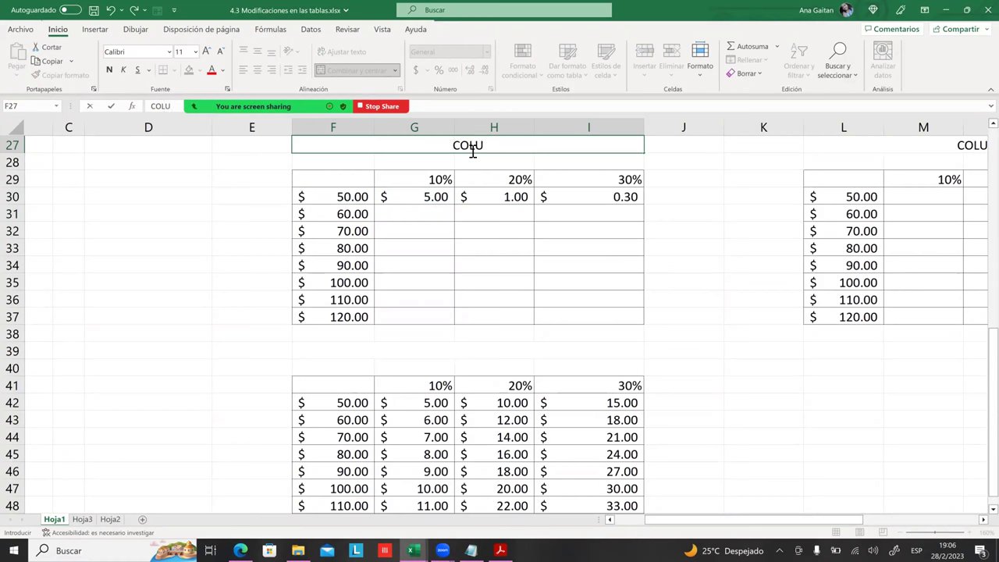
click(923, 214)
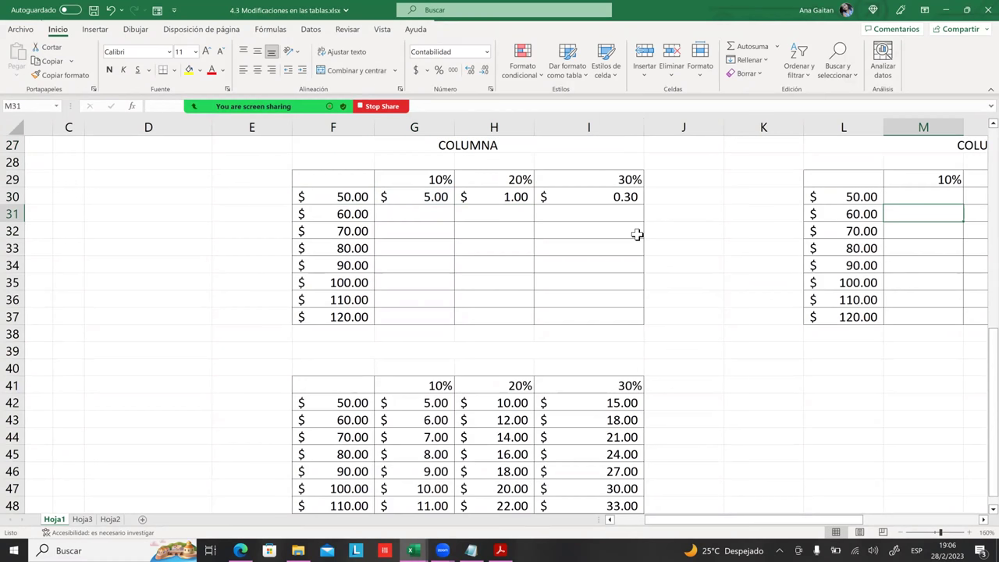
click(593, 231)
click(396, 200)
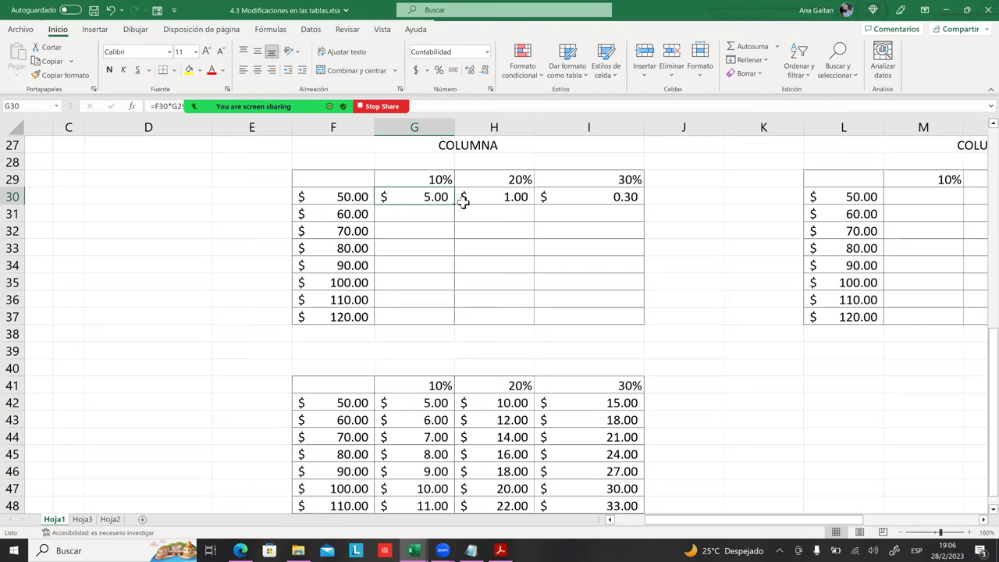
drag(464, 201, 634, 200)
key(Delete)
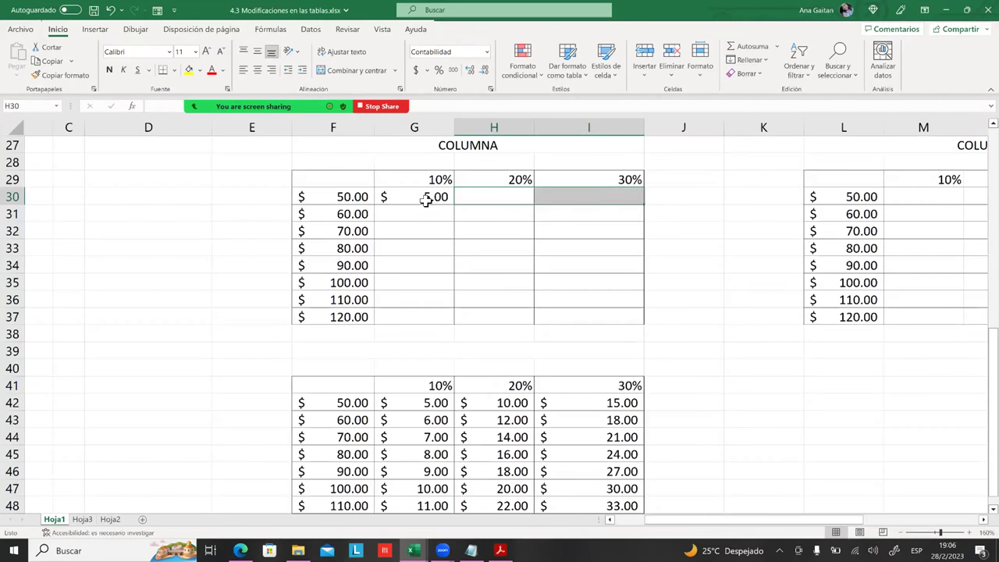
- Add $ before F in G30's formula to anchor the price column
click(419, 201)
double_click(417, 199)
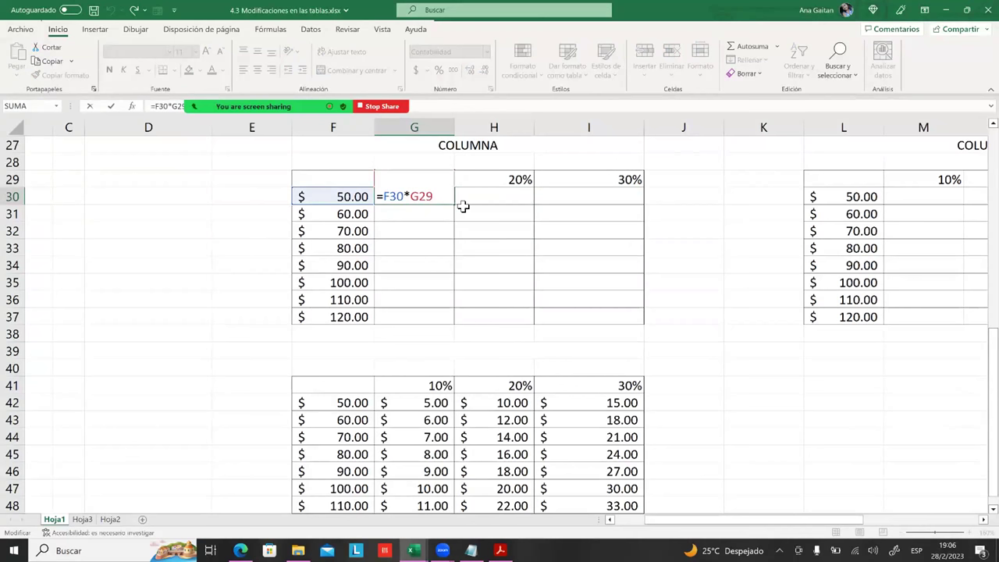
key(Return)
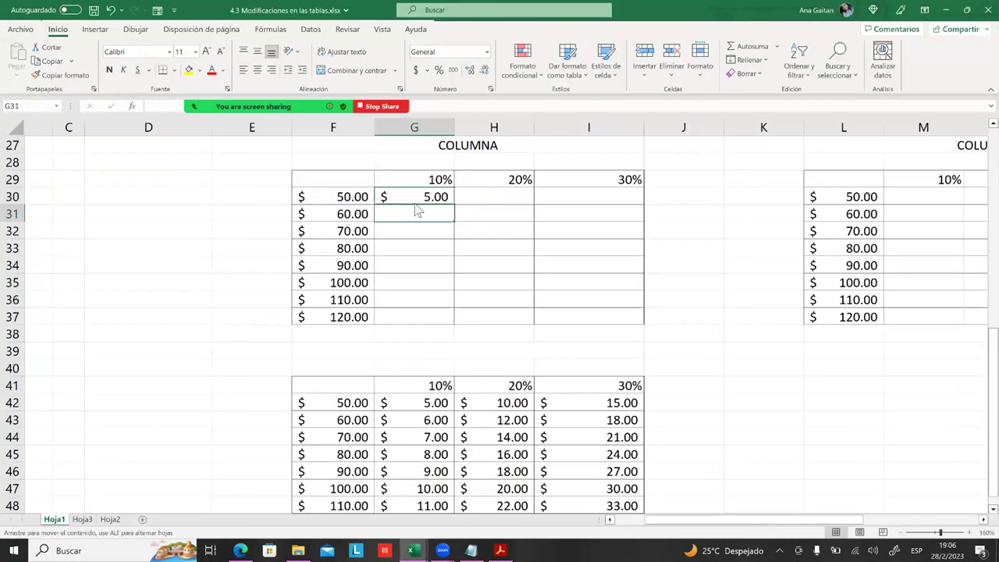
drag(424, 205, 422, 199)
click(528, 307)
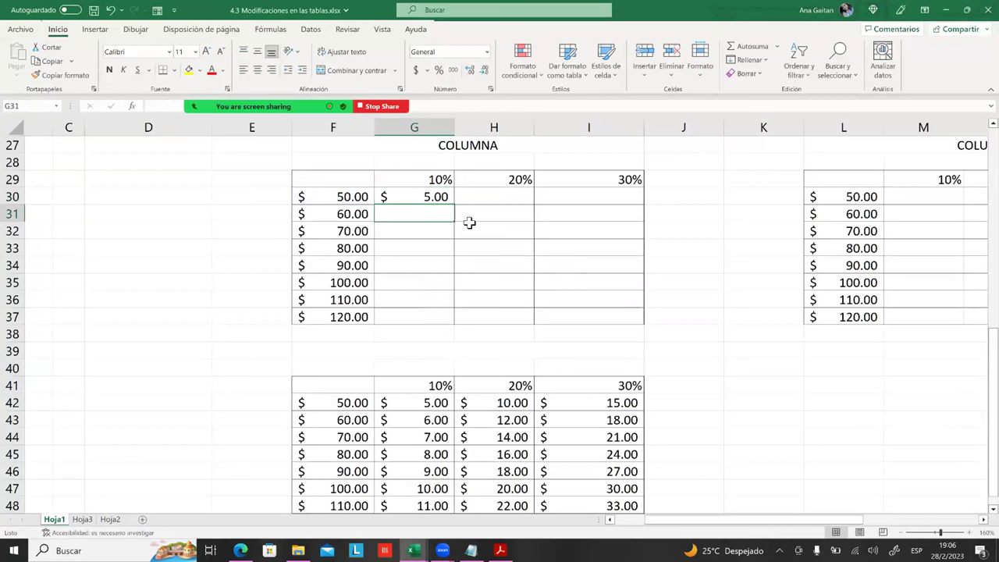
double_click(422, 199)
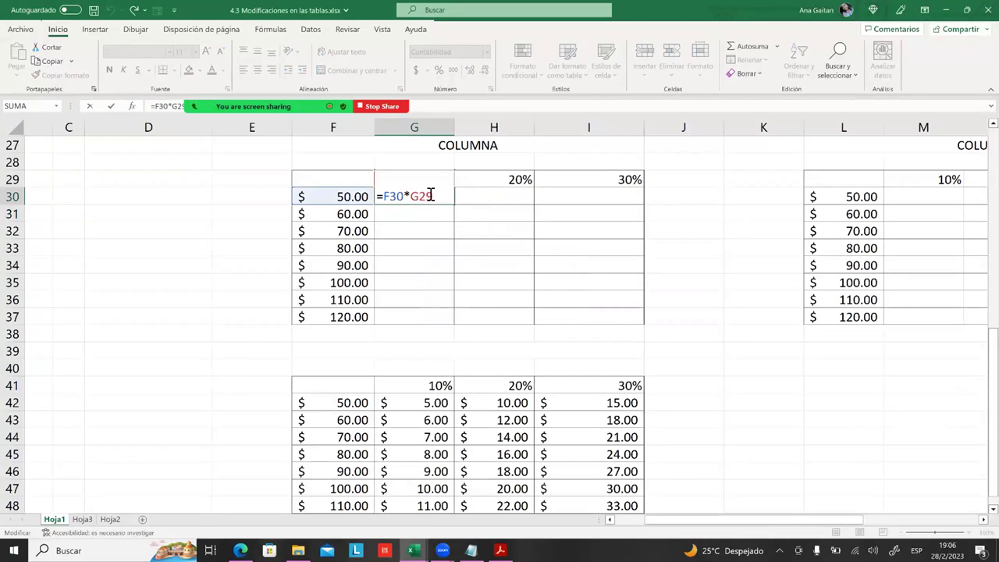
text($)
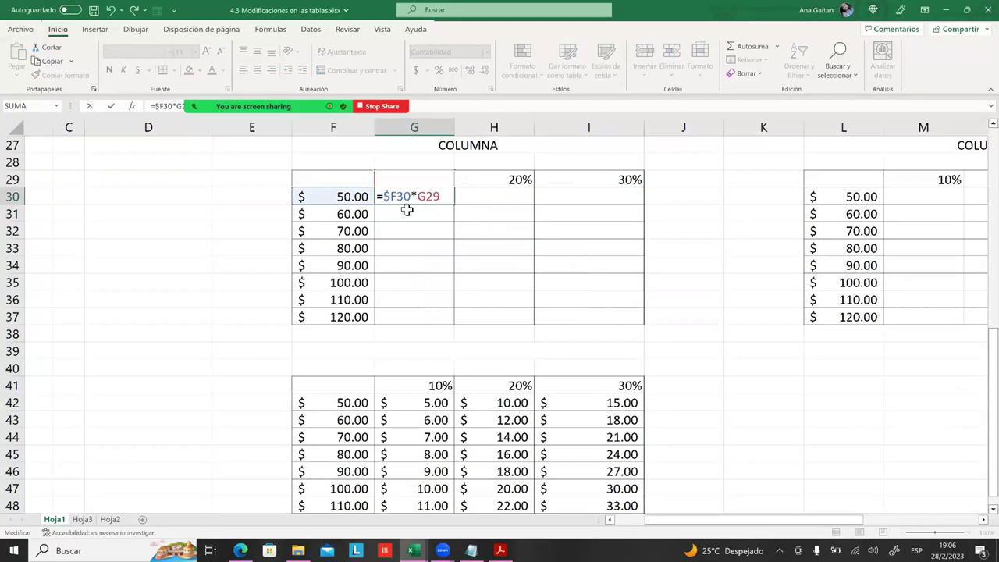
key(Return)
- Copy the anchored G30 formula across to H30 and I30 and check both results
click(451, 200)
drag(456, 205, 624, 213)
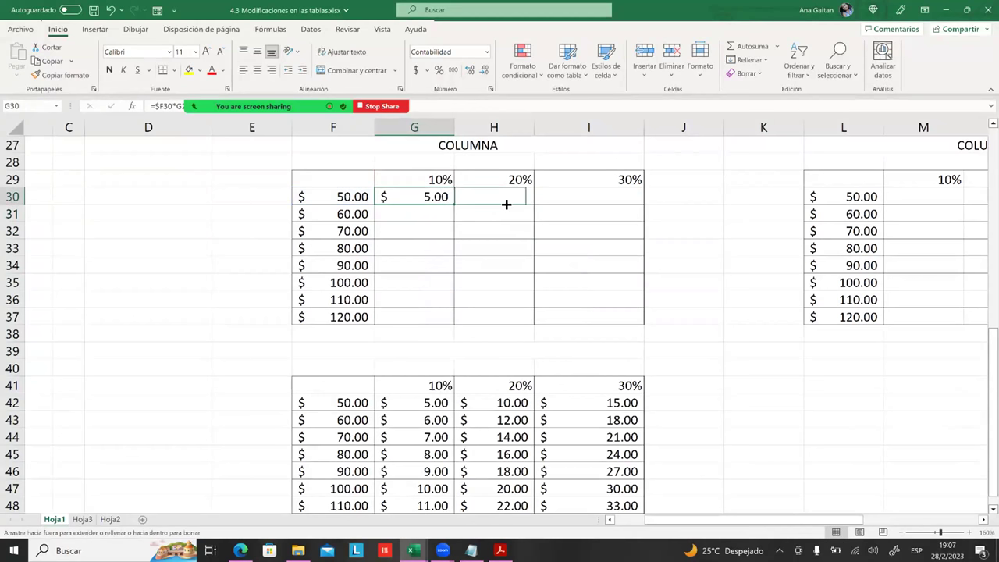
double_click(621, 202)
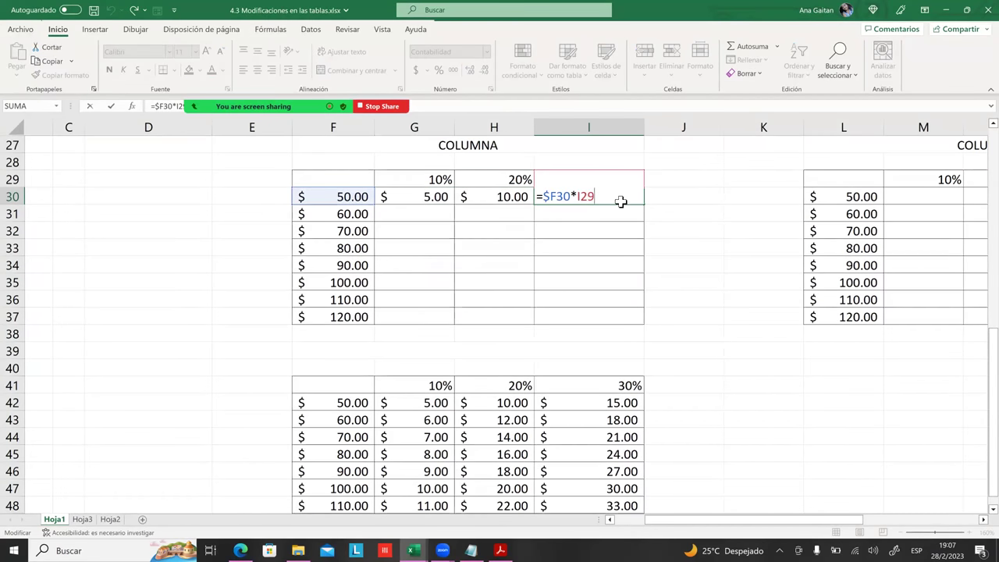
key(Return)
click(518, 197)
double_click(518, 196)
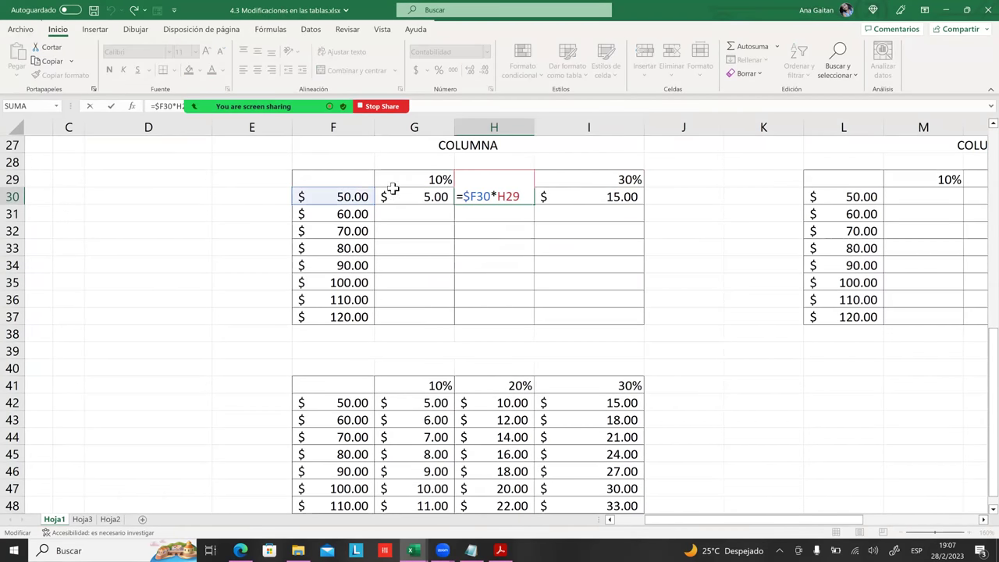
key(Return)
click(533, 276)
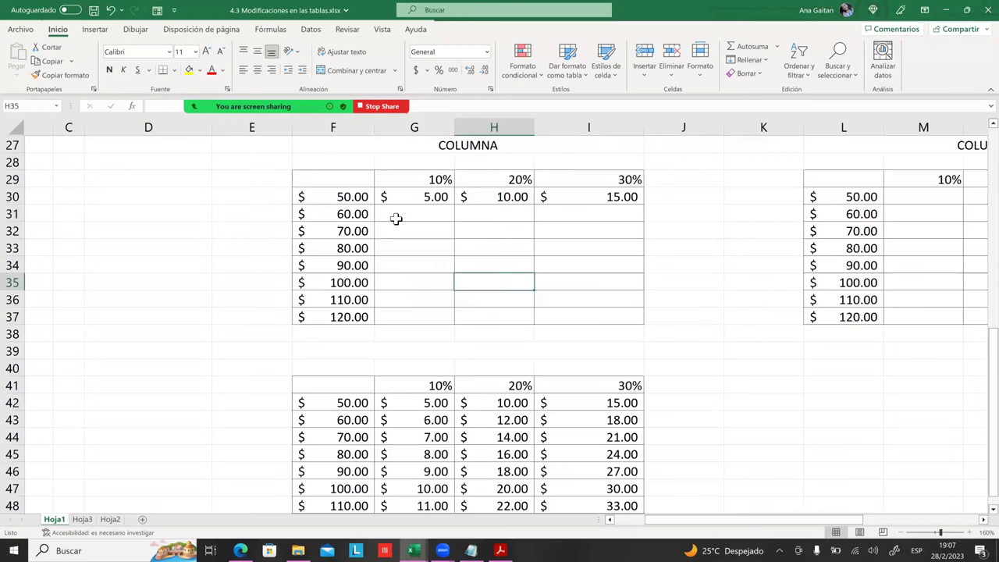
- Enter =$F31*G29 in G31 and fill it across to I31
click(400, 212)
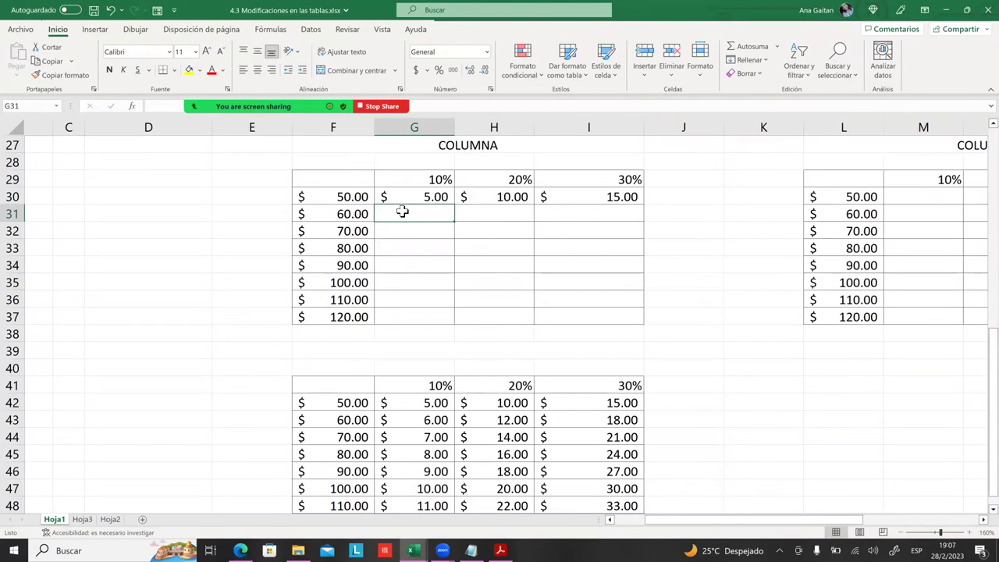
text(=)
click(366, 213)
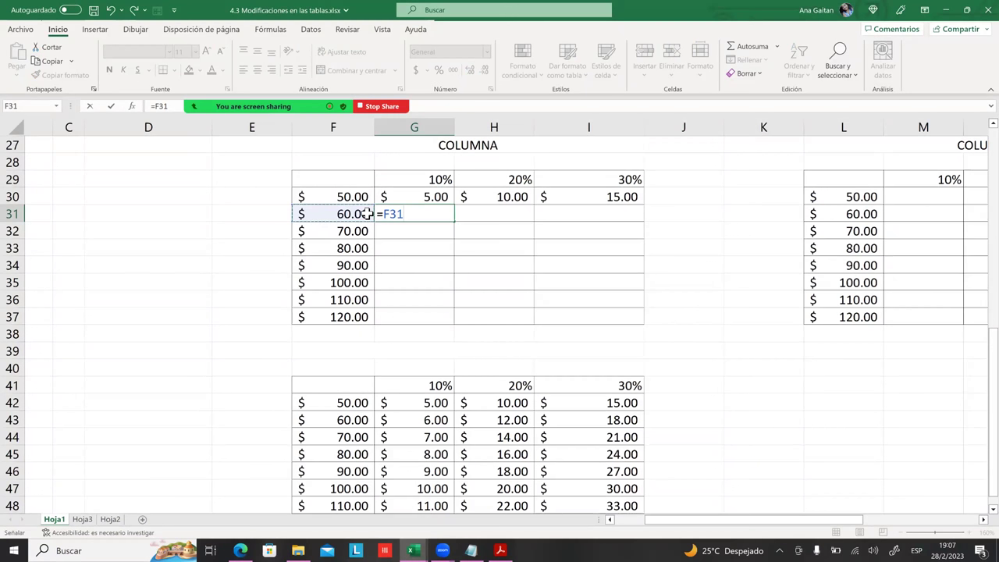
text(*)
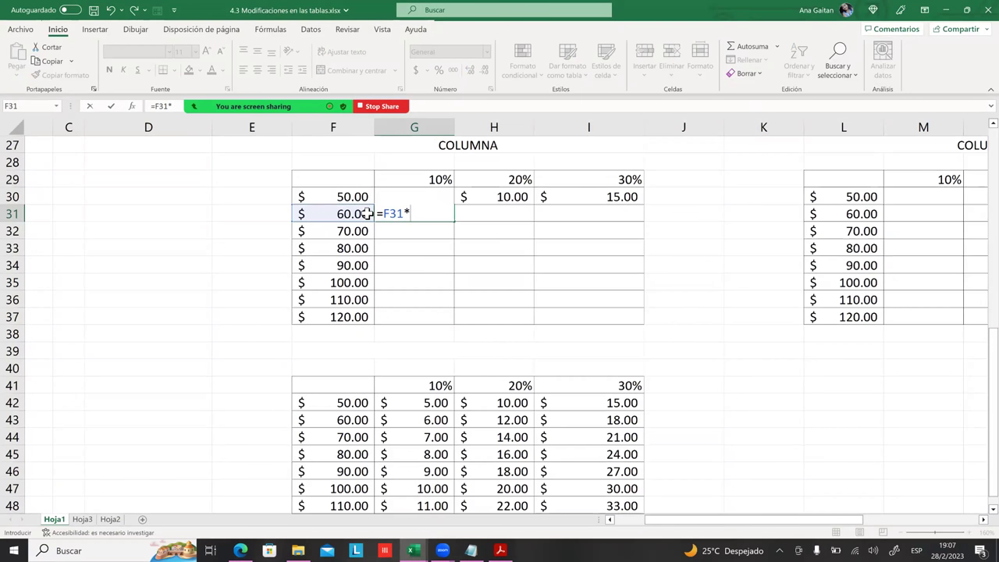
click(403, 182)
click(387, 216)
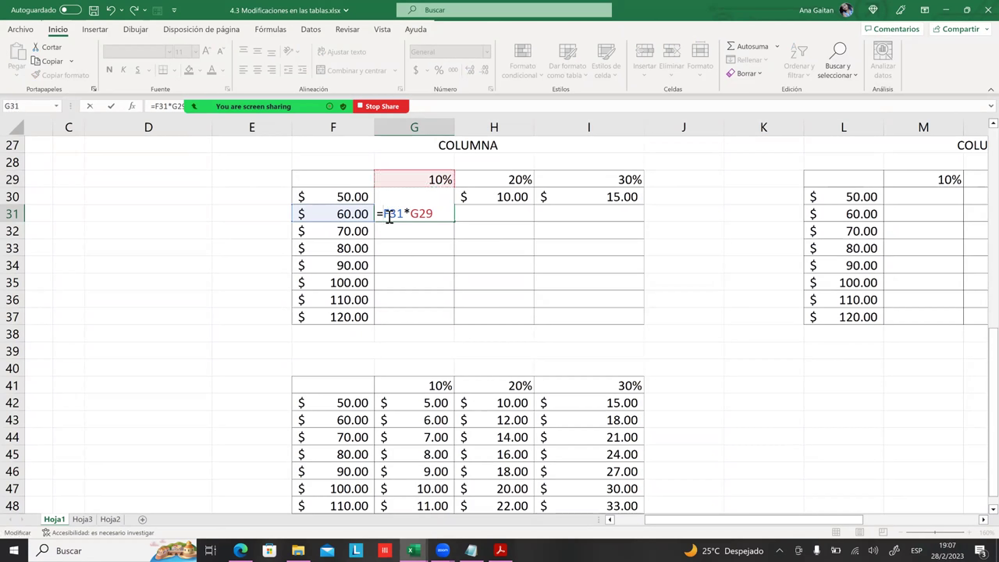
text($)
key(Return)
click(438, 217)
drag(454, 222, 615, 222)
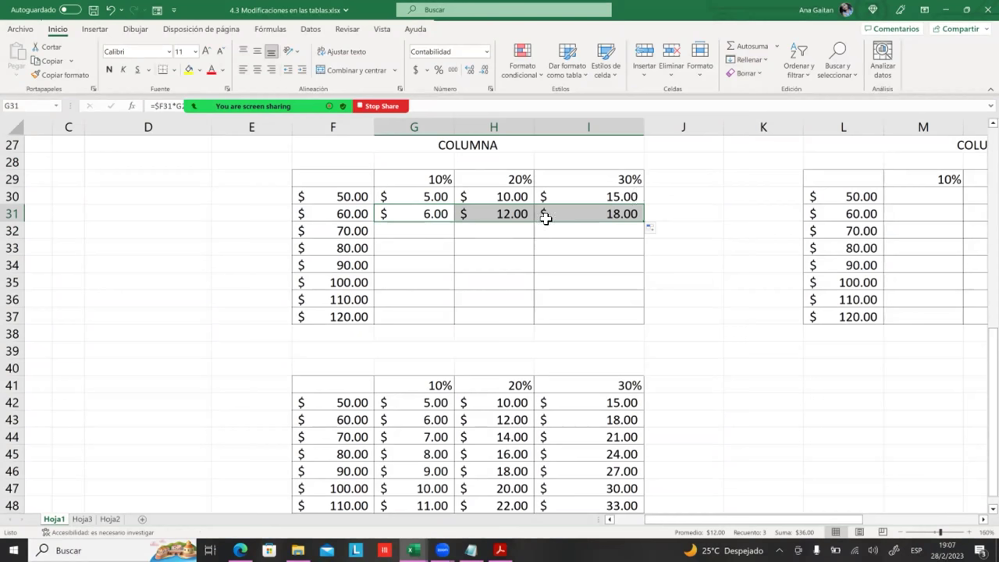
- Enter =F32*G29 in G32 and copy it across to I32, giving $7.00, $1.40, $0.42
click(434, 231)
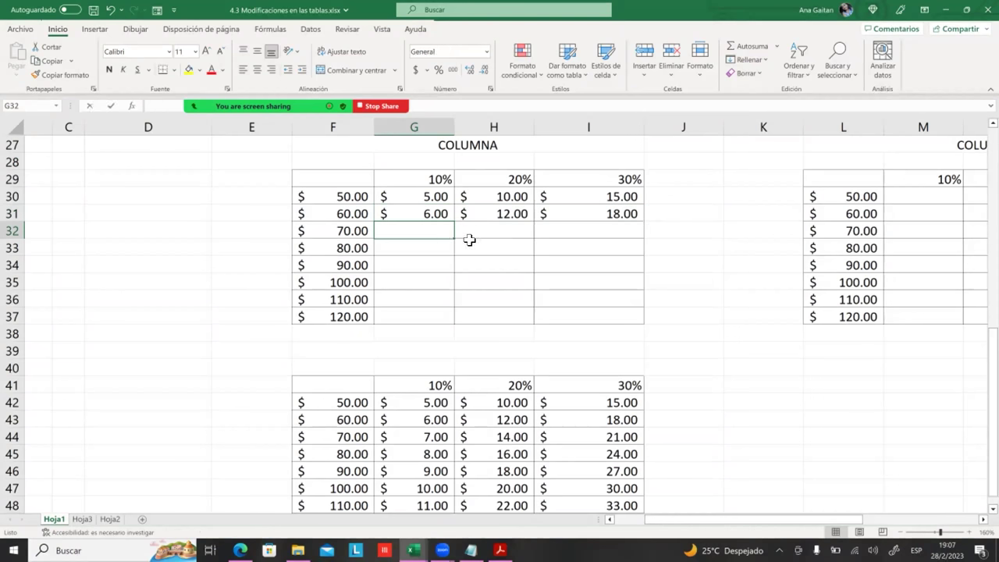
text(=)
click(339, 228)
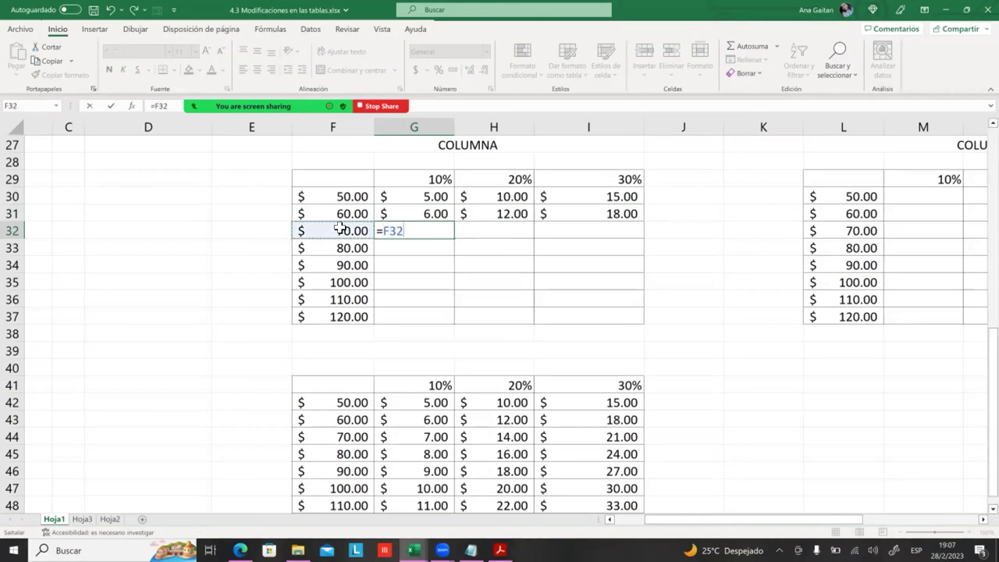
text(*)
click(430, 185)
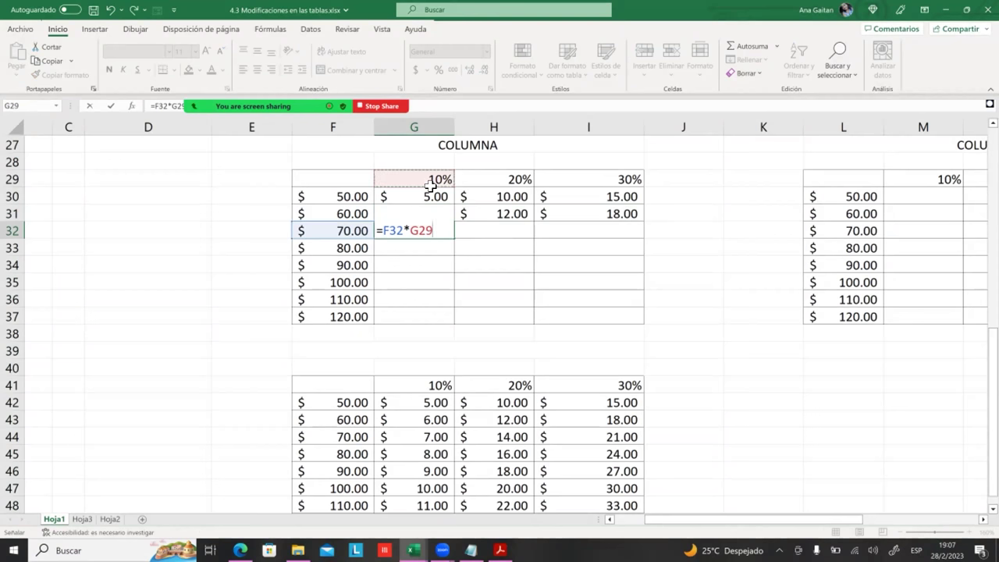
key(Return)
click(445, 230)
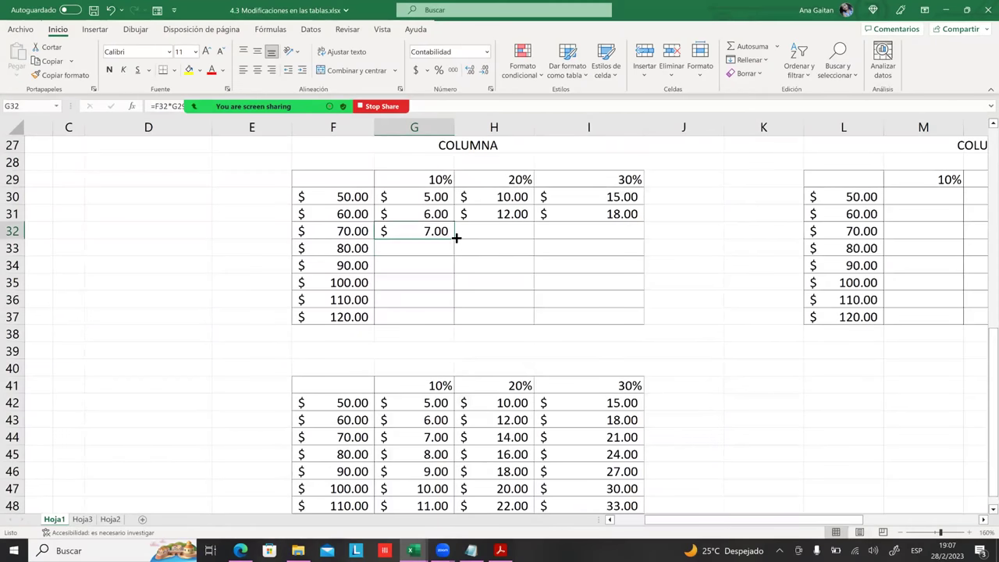
drag(461, 241, 629, 232)
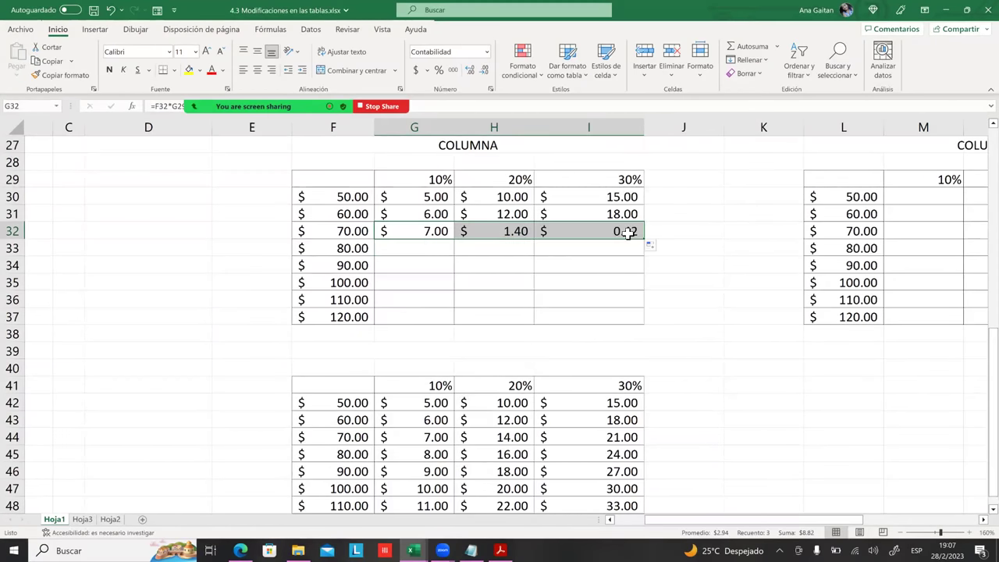
click(482, 251)
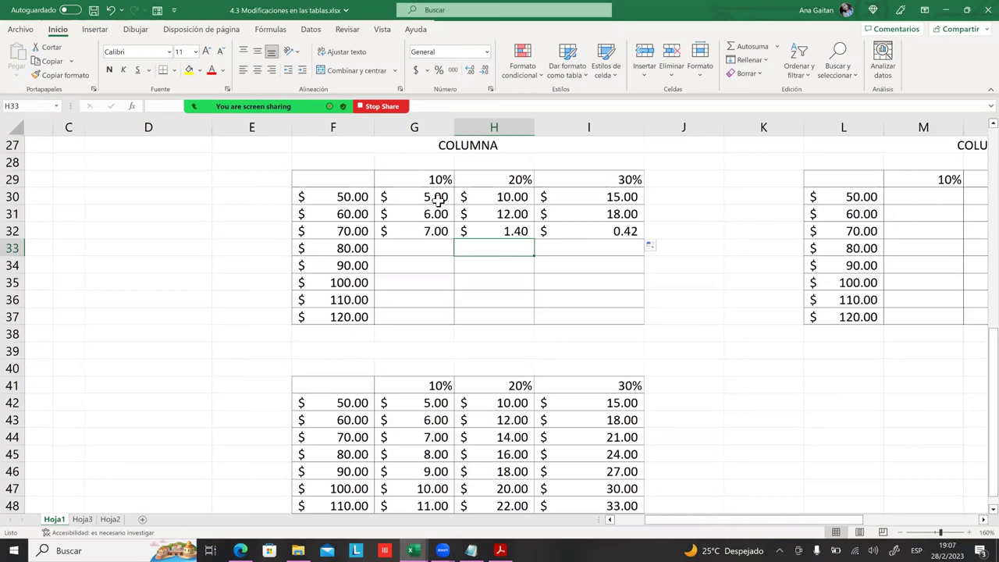
click(439, 200)
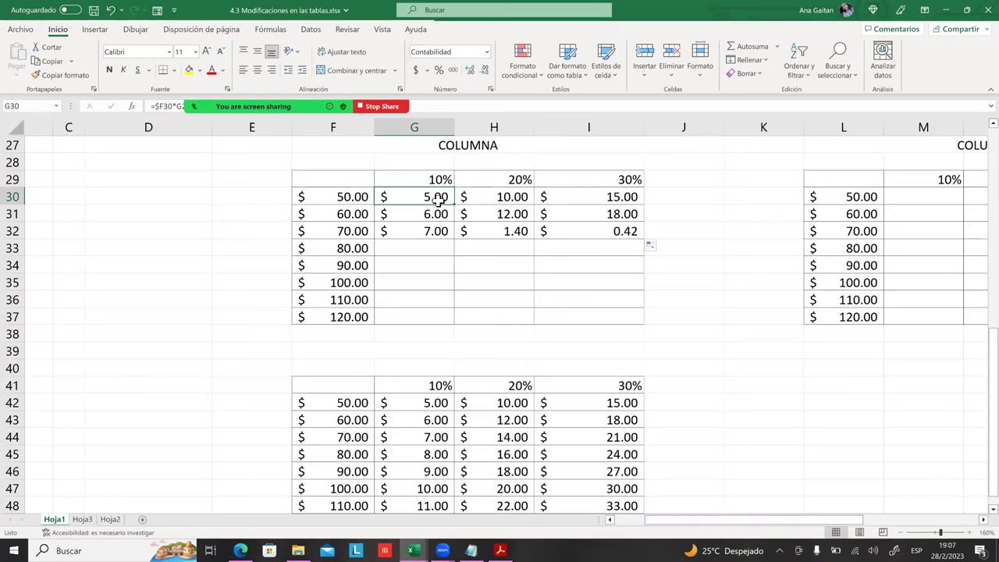
- Clear the stray values in G42:I49
click(416, 273)
drag(424, 179, 586, 281)
mouse_move(750, 519)
mouse_down()
mouse_move(835, 519)
mouse_move(739, 519)
mouse_up()
click(119, 402)
click(562, 437)
drag(482, 402, 657, 492)
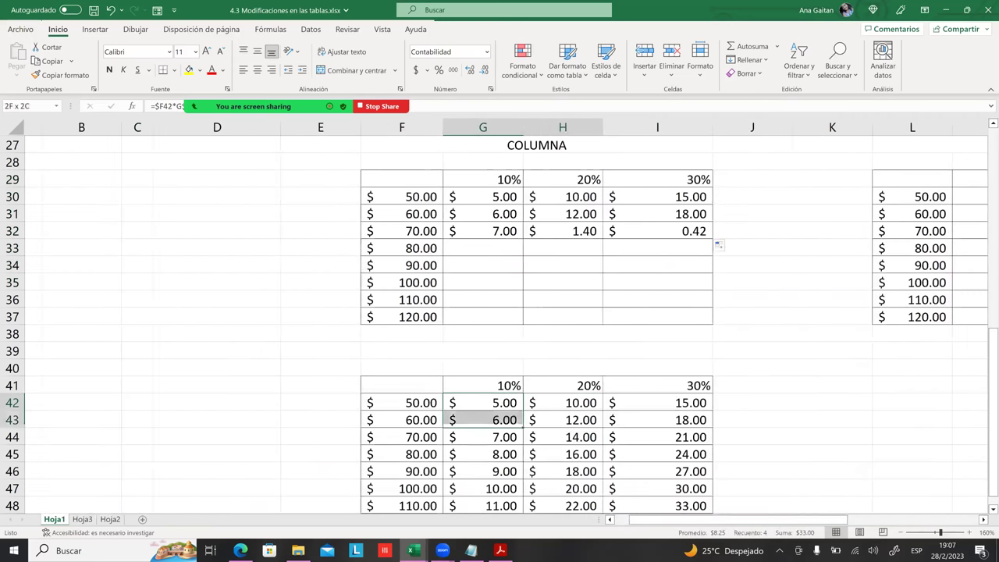
key(Delete)
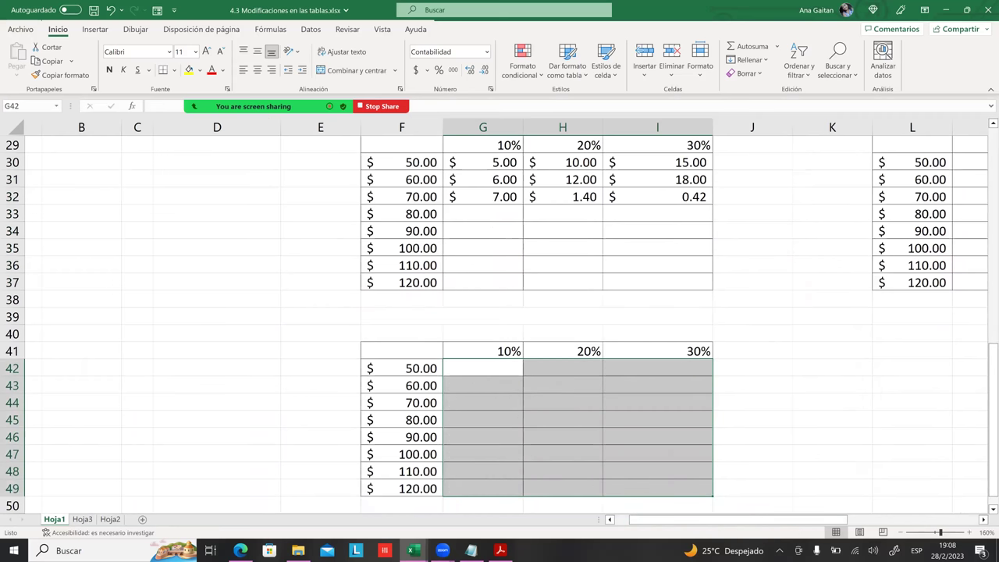
click(658, 419)
drag(738, 519, 777, 519)
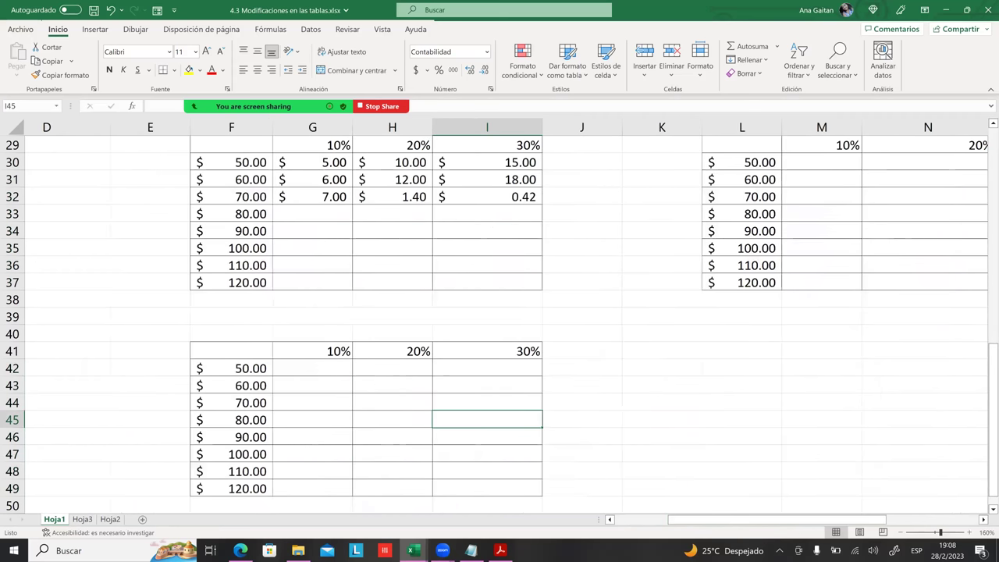
- Review cells G32 through G36 and the 70.00 price in F32
click(394, 215)
click(308, 214)
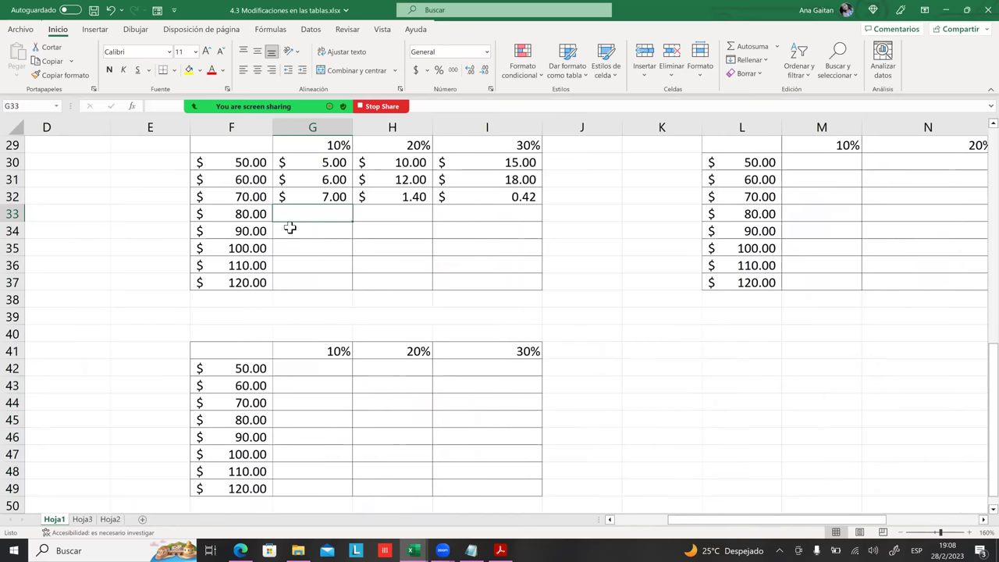
scroll(293, 234, up, 2)
click(328, 298)
click(240, 303)
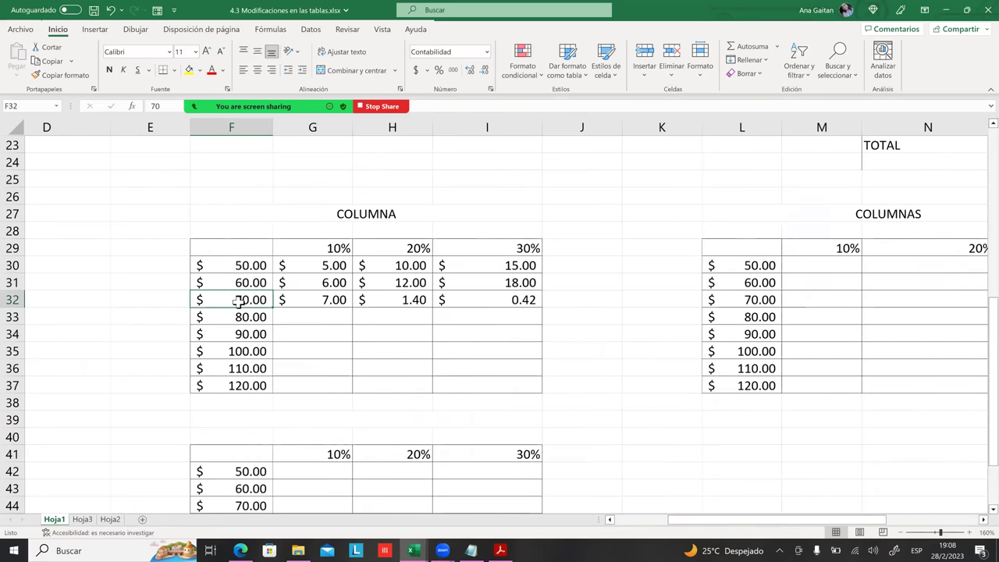
click(316, 365)
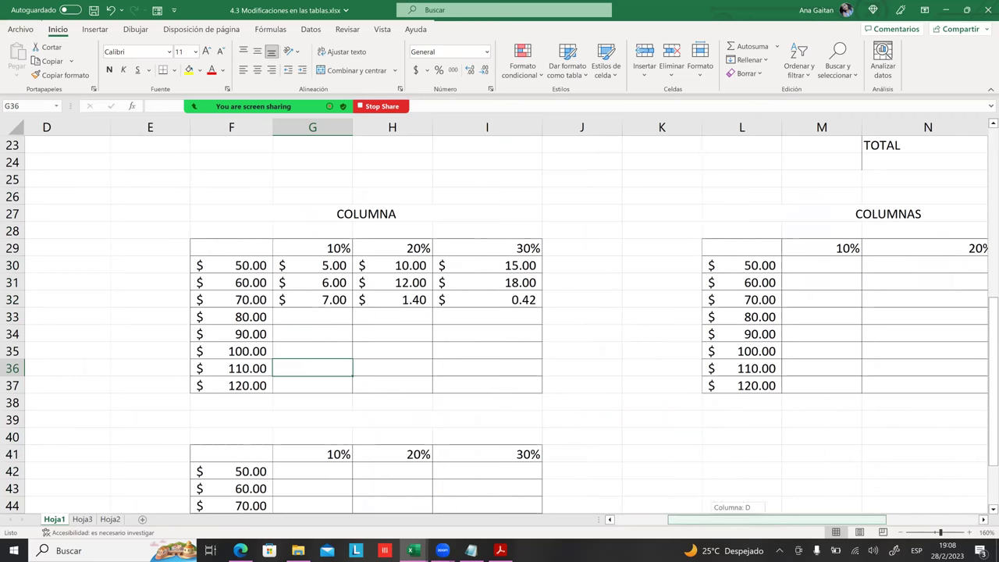
drag(777, 519, 810, 519)
click(772, 333)
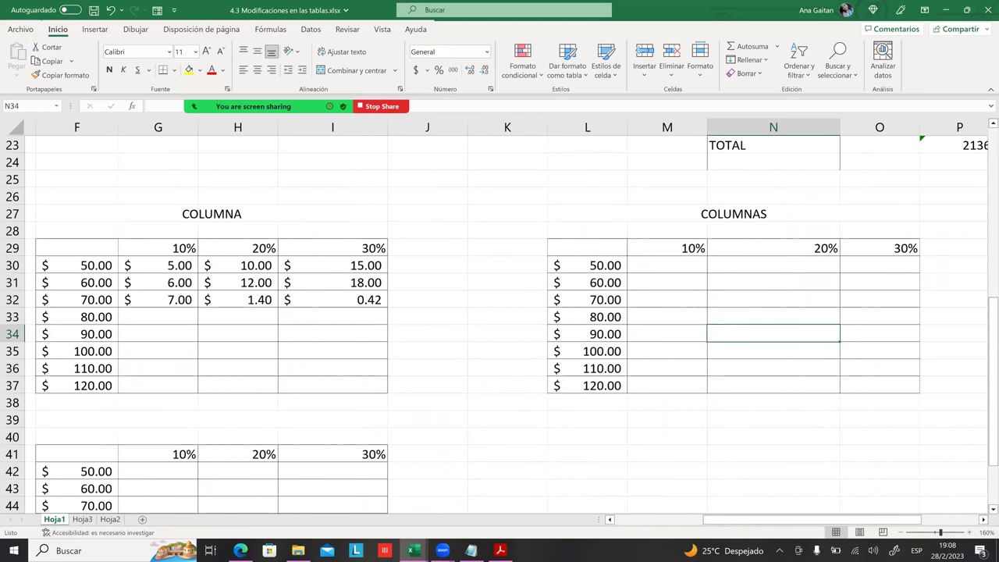
- Replace the COLUMNAS title in L27 with FILAS, then go to the first 10% cell
click(734, 213)
text(FILAS)
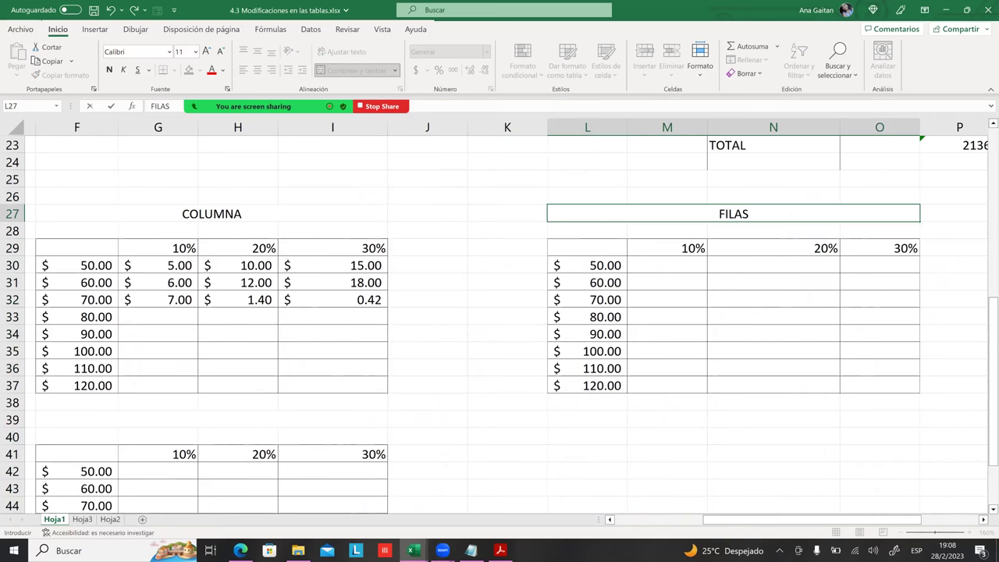
key(Return)
click(741, 282)
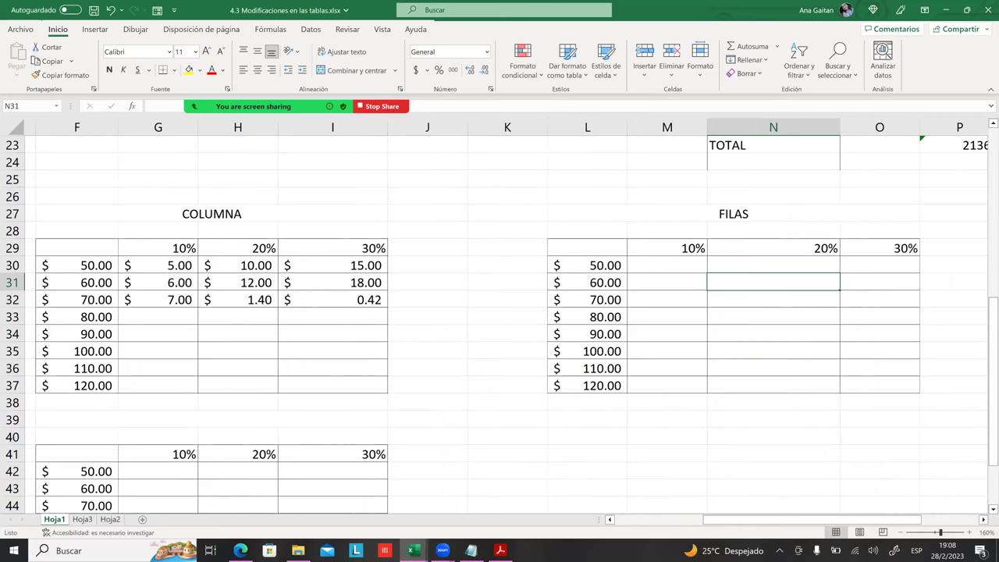
click(656, 266)
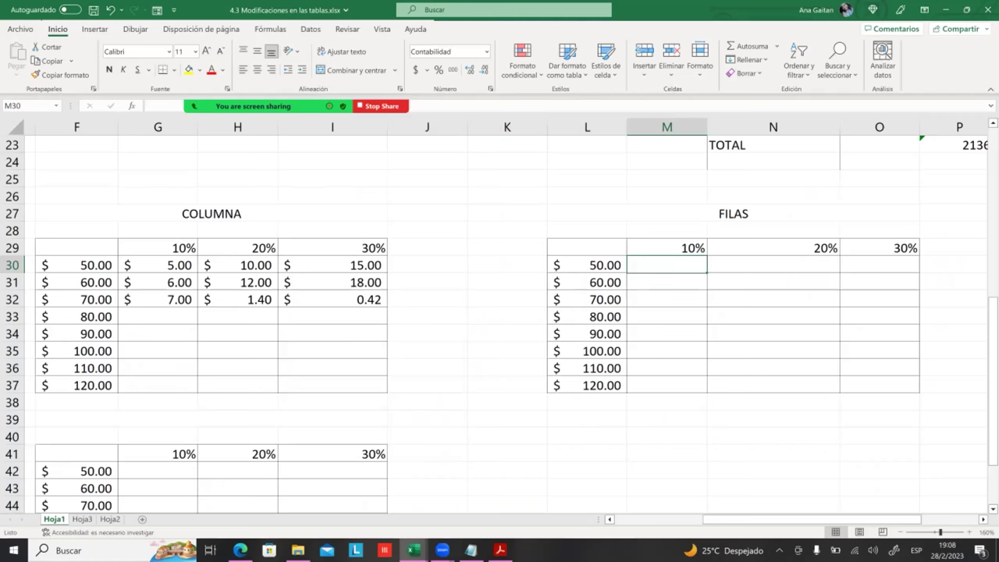
click(667, 317)
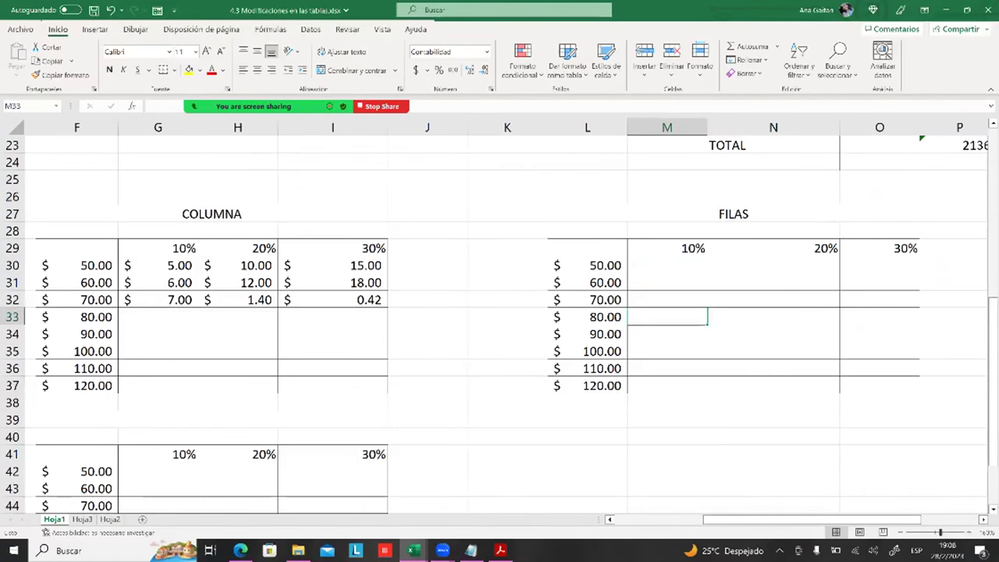
click(654, 264)
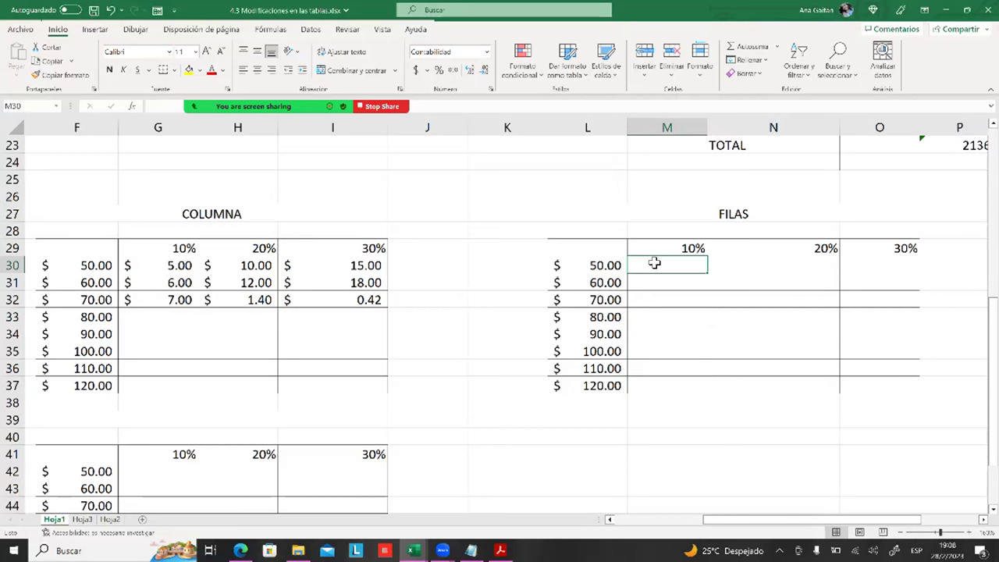
- Enter =L30*M29 in M30, then edit it to =L30*$M29
text(=)
click(611, 264)
text(*)
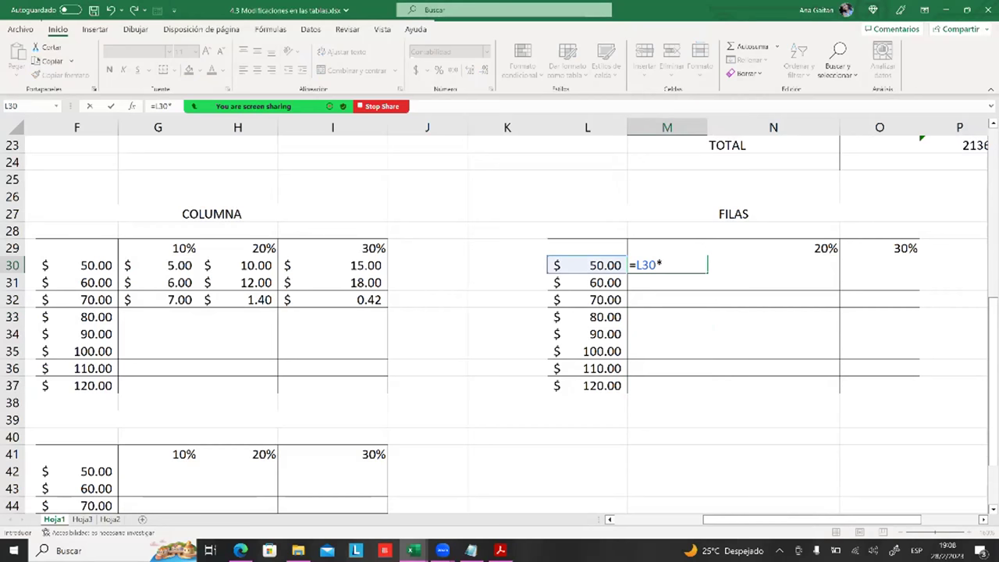
text(M)
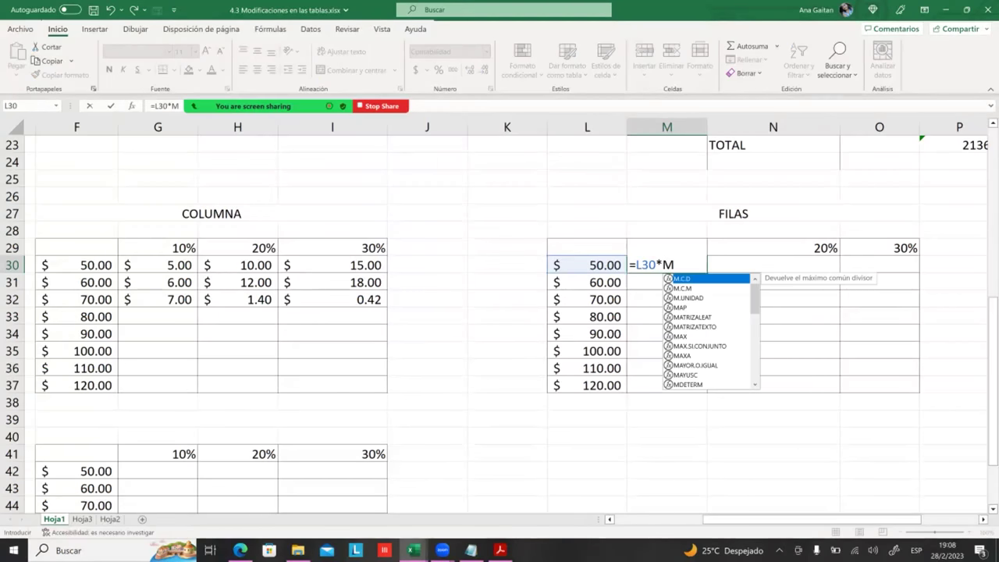
text(29)
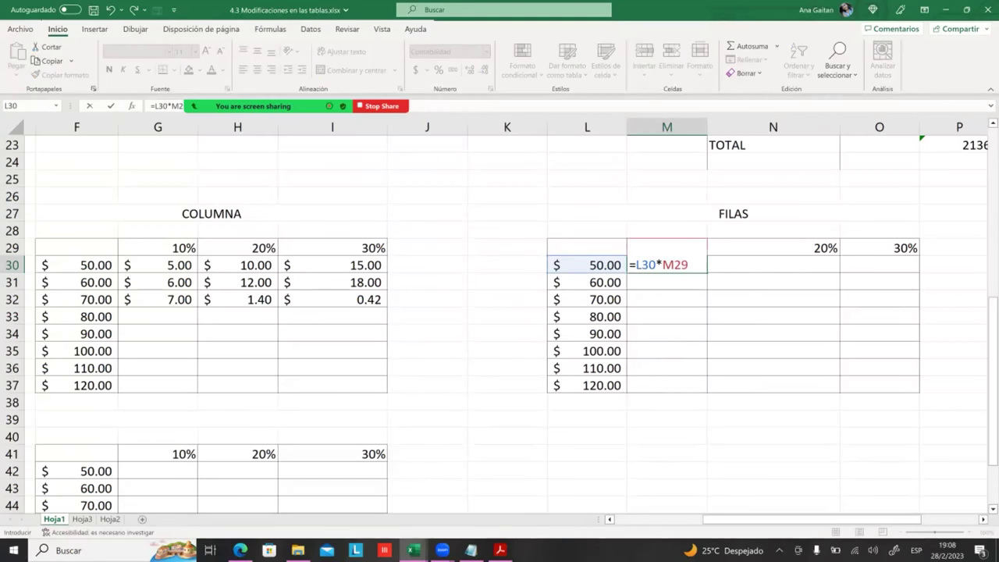
key(Return)
click(667, 264)
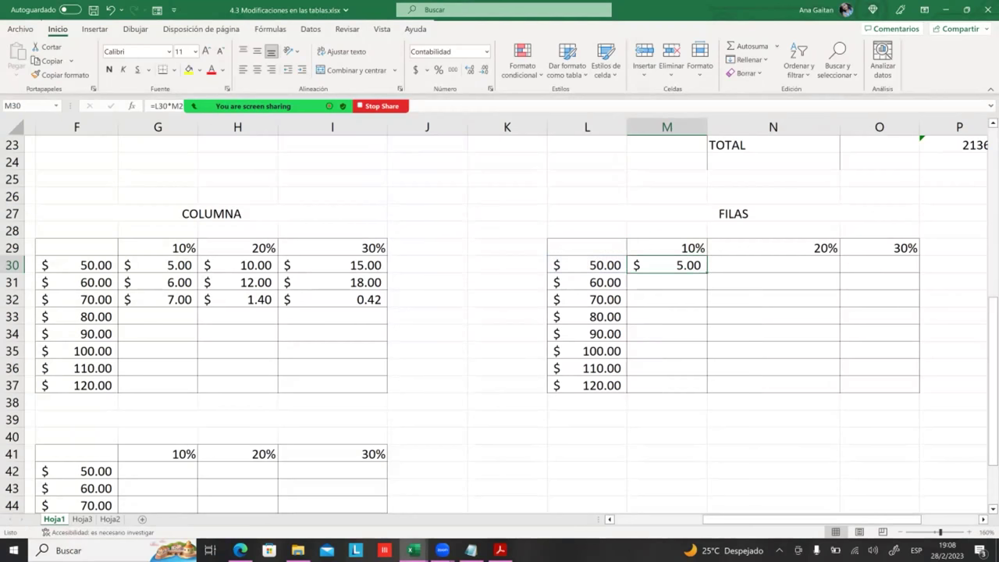
double_click(662, 265)
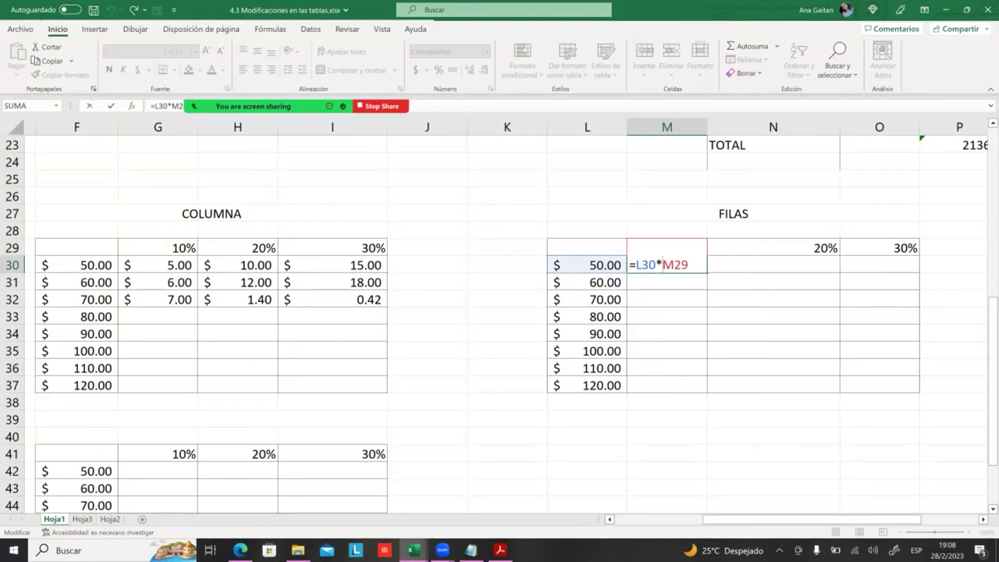
text($)
key(Return)
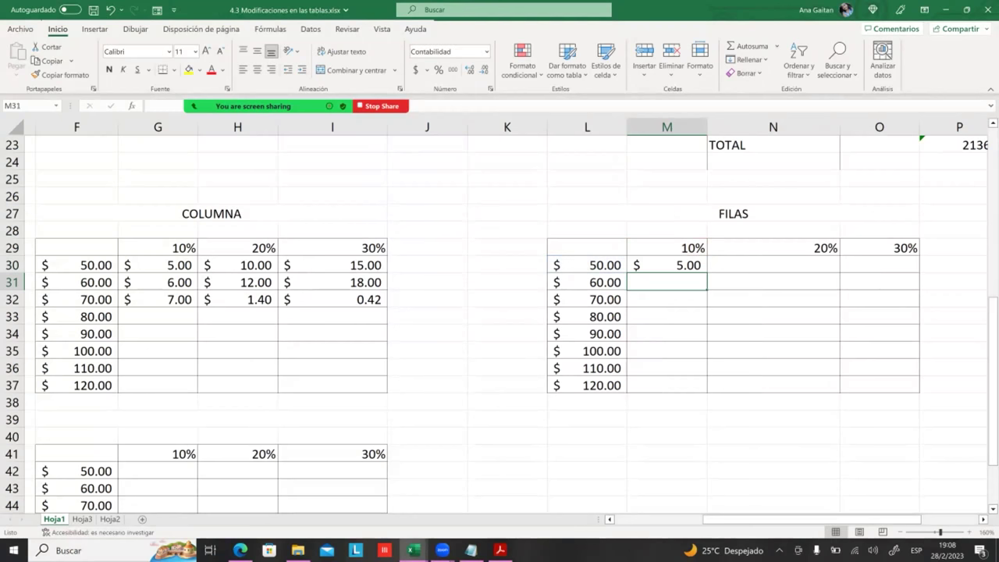
- Fill M30's formula down to M37 and inspect the M31 and M30 formulas
click(666, 265)
drag(707, 273, 702, 388)
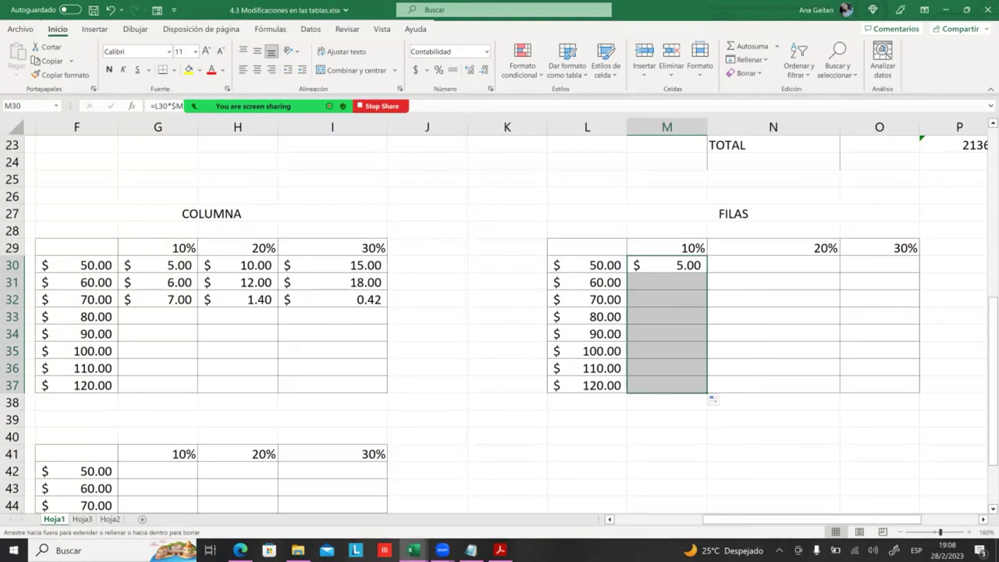
click(773, 350)
double_click(666, 282)
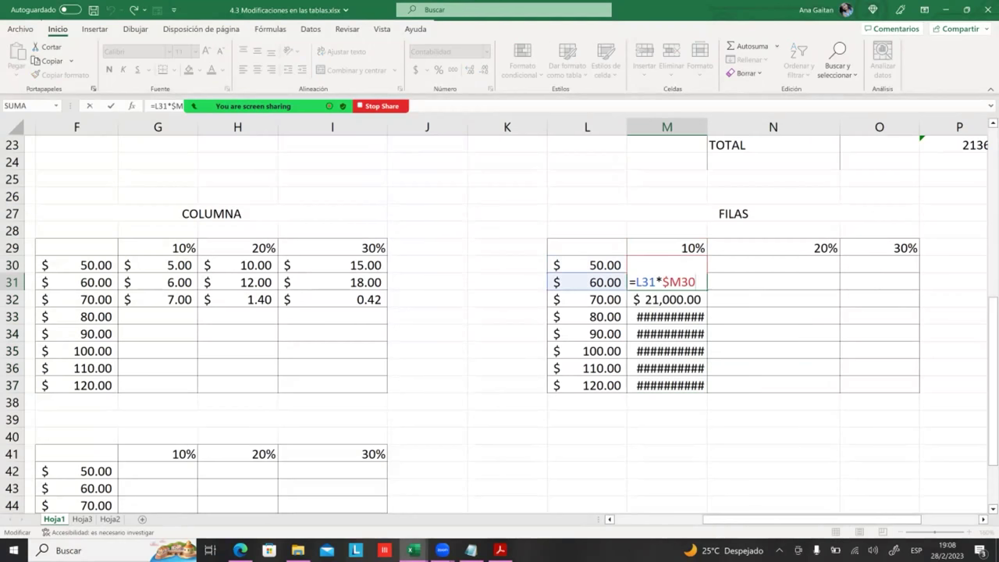
key(Return)
double_click(667, 264)
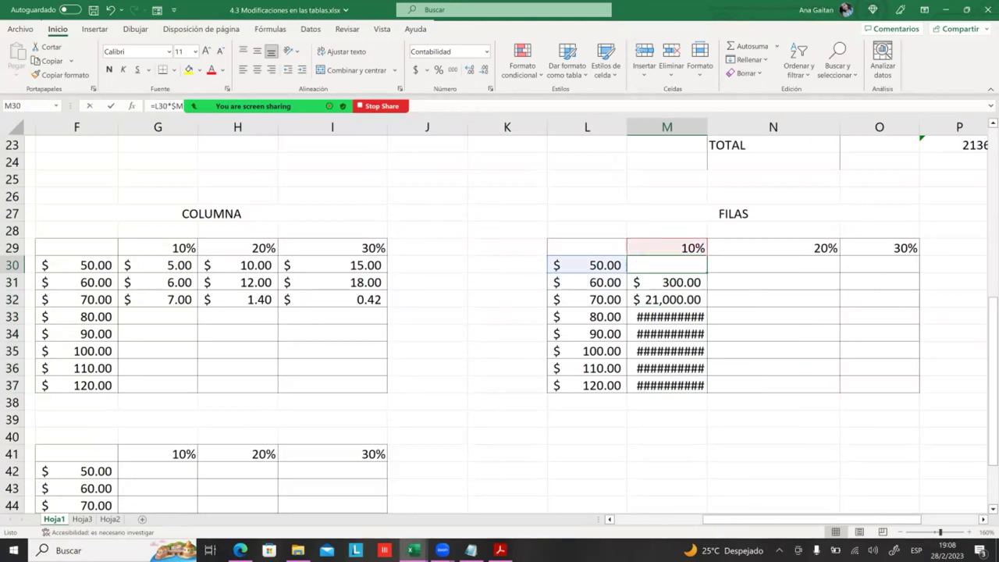
key(Return)
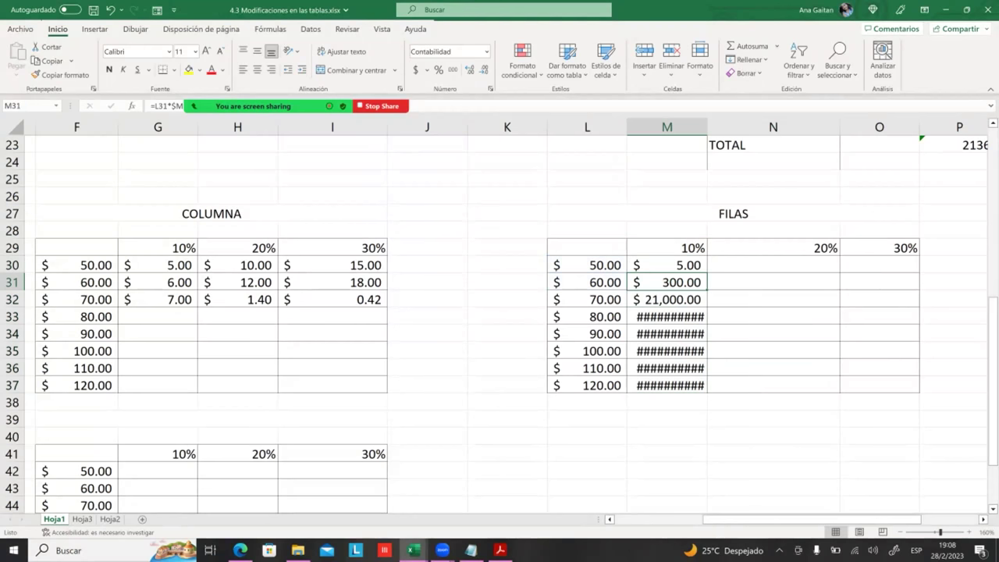
double_click(667, 264)
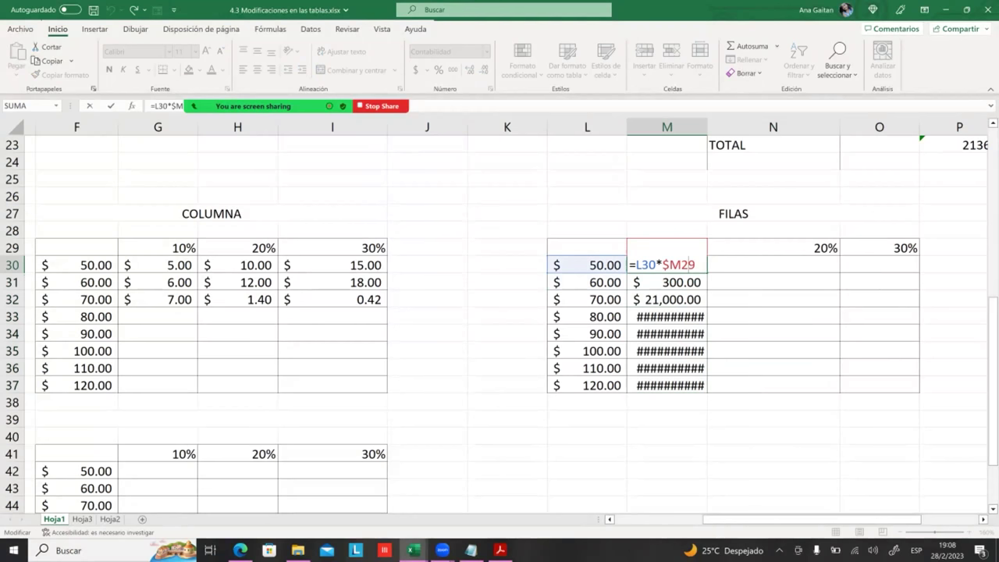
- Change M30's formula to =L30*$M$29 so the 10% header is fully locked
click(668, 264)
key(BackSpace)
text($M)
text($)
key(ctrl+Return)
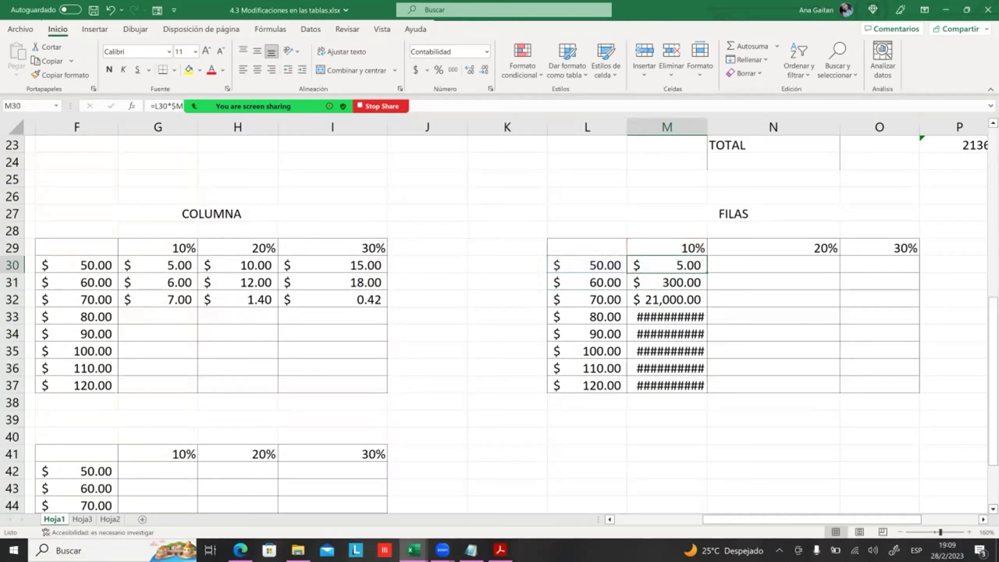
- Fill the corrected formula down to M37, which now shows $12.00
drag(706, 273, 706, 390)
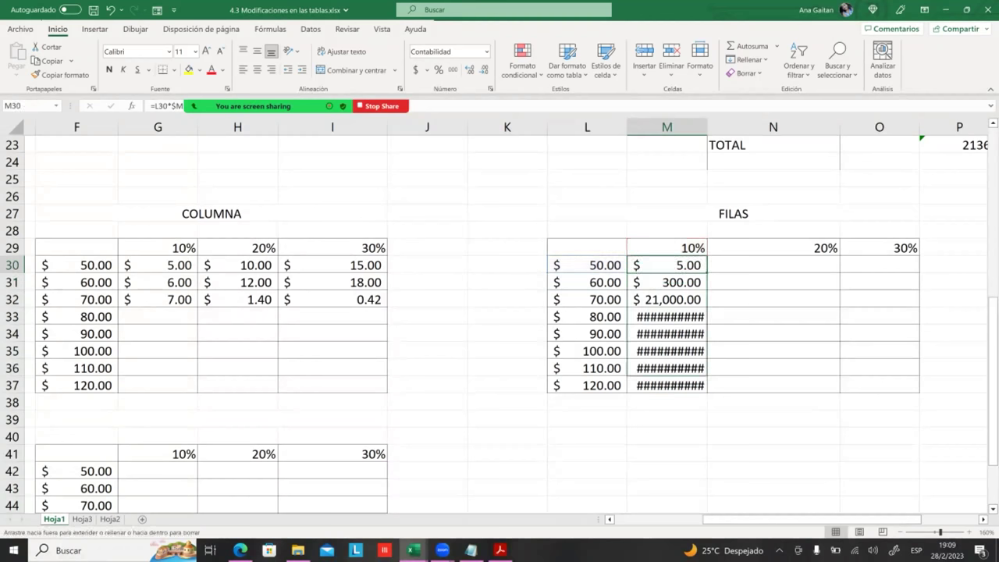
double_click(667, 385)
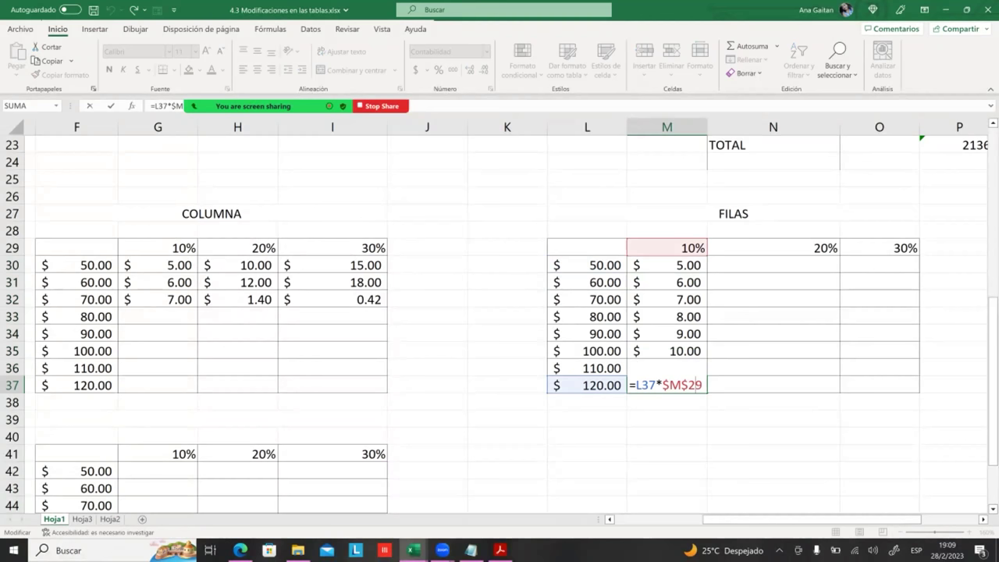
key(Return)
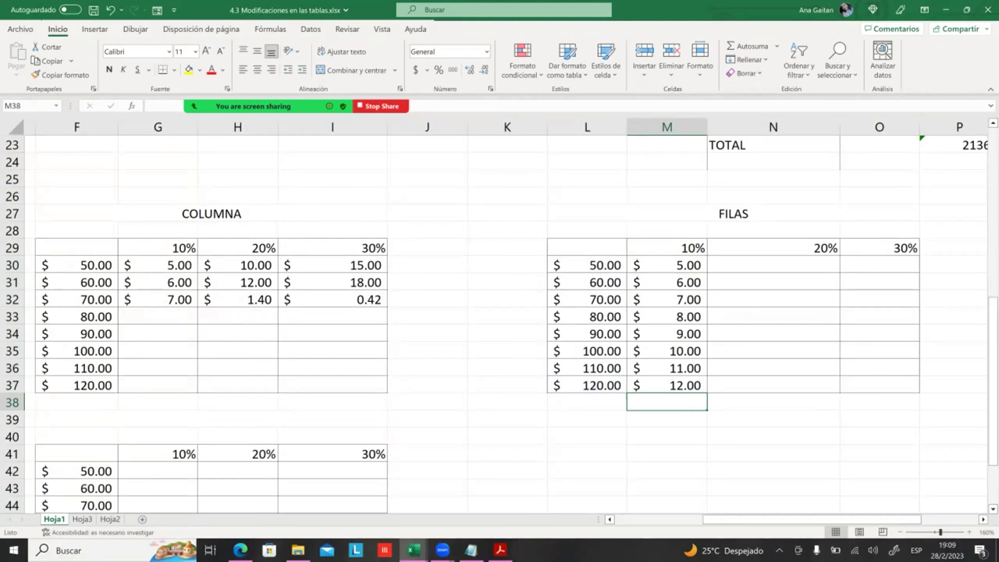
double_click(688, 264)
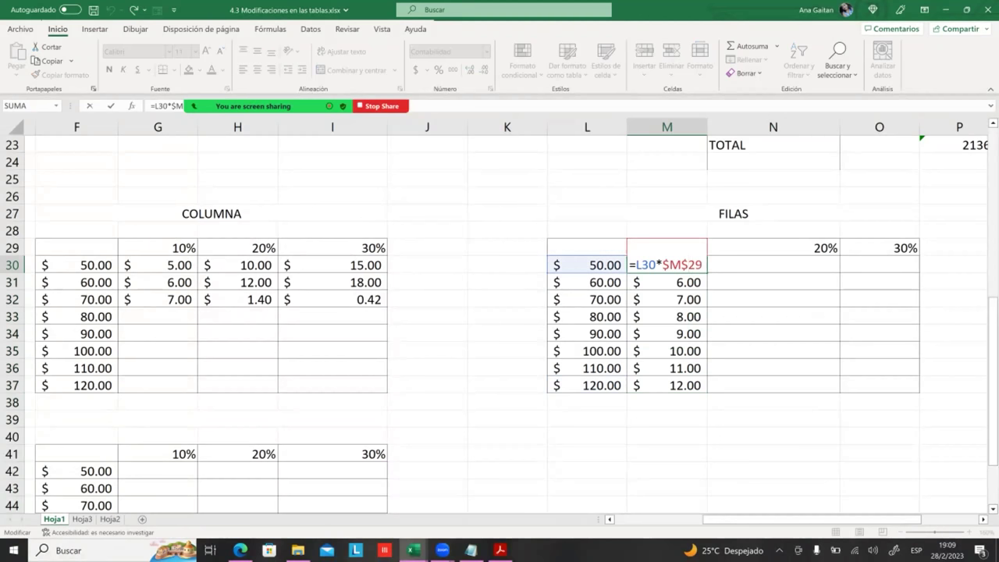
- Enter =L30*N28 in N30 as a first try at the 20% amount
click(773, 282)
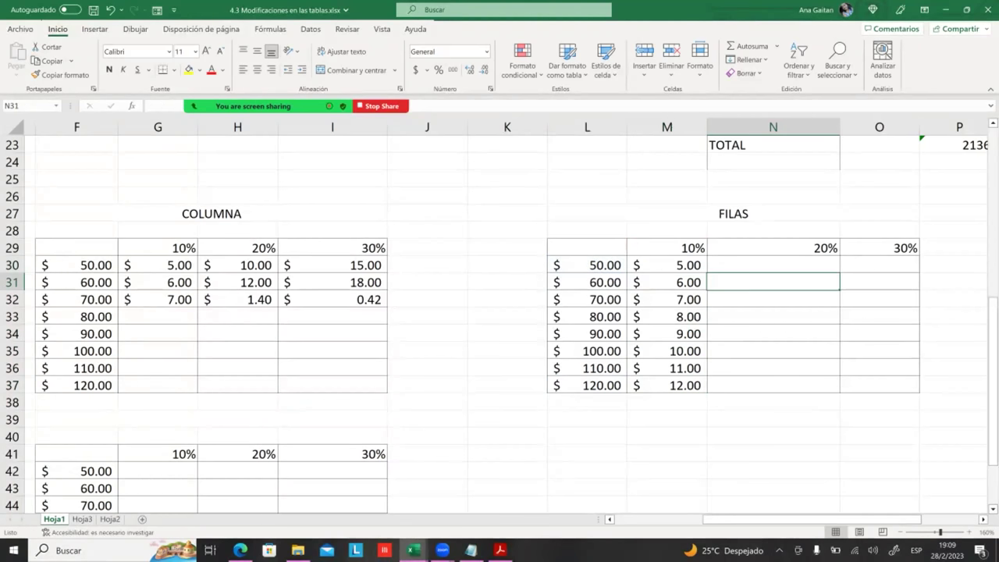
click(772, 265)
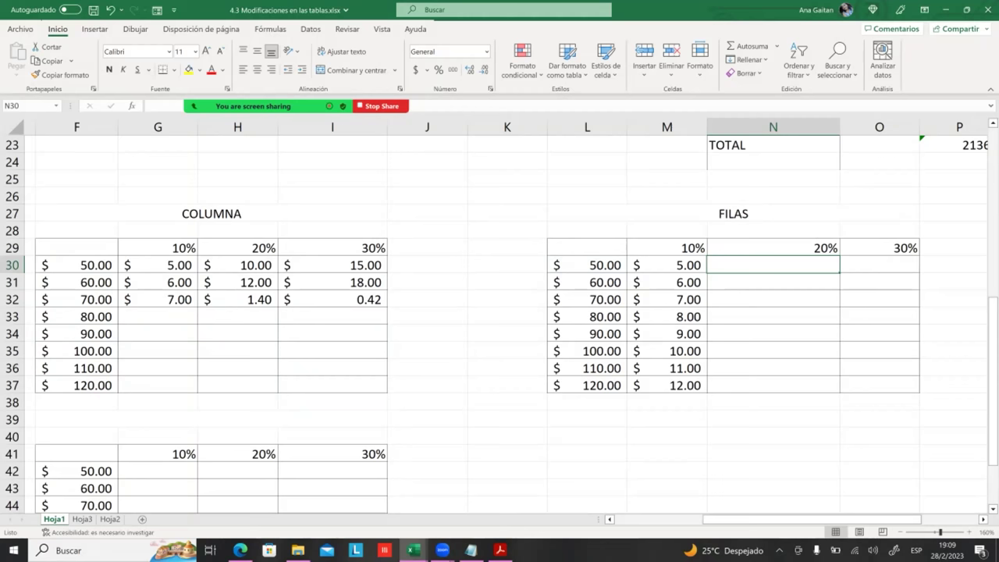
drag(656, 269, 667, 385)
click(772, 316)
key(Up)
key(Up)
key(Up)
text(=)
click(613, 266)
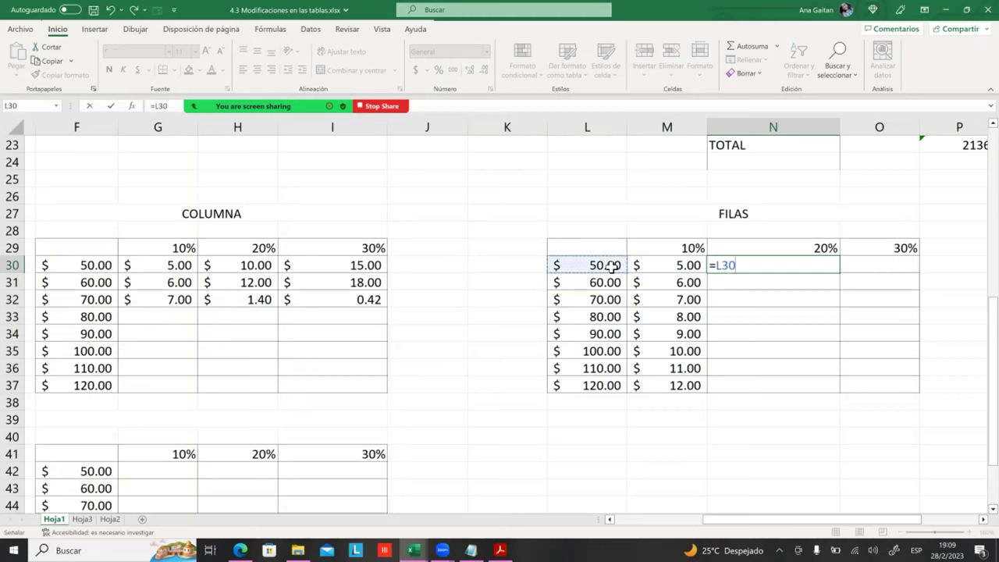
text(*)
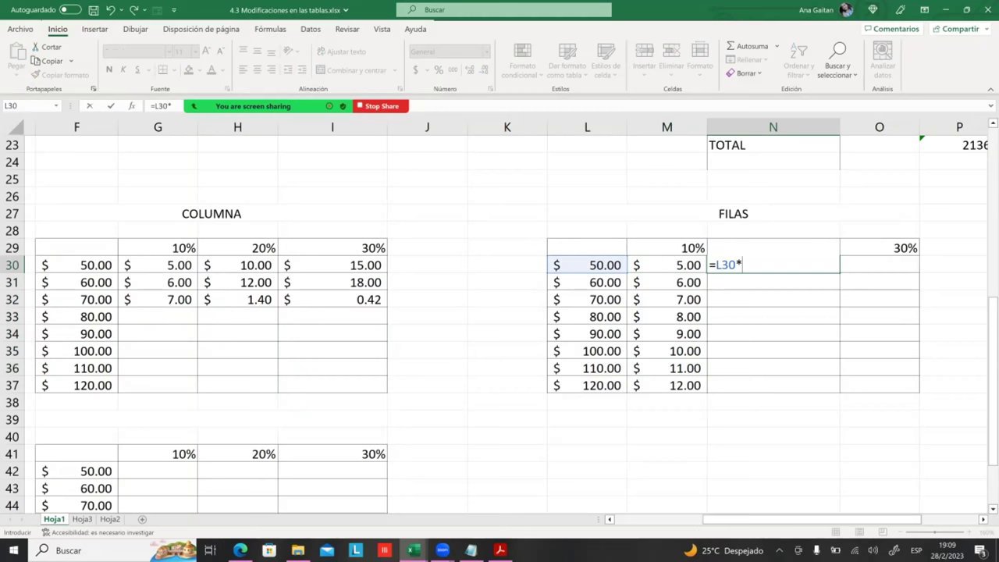
text(N)
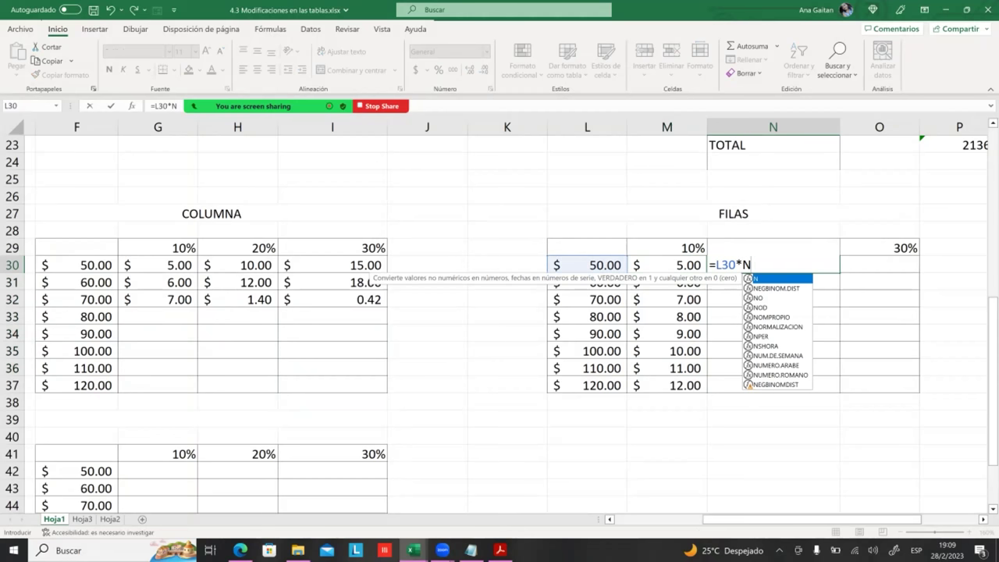
text(28)
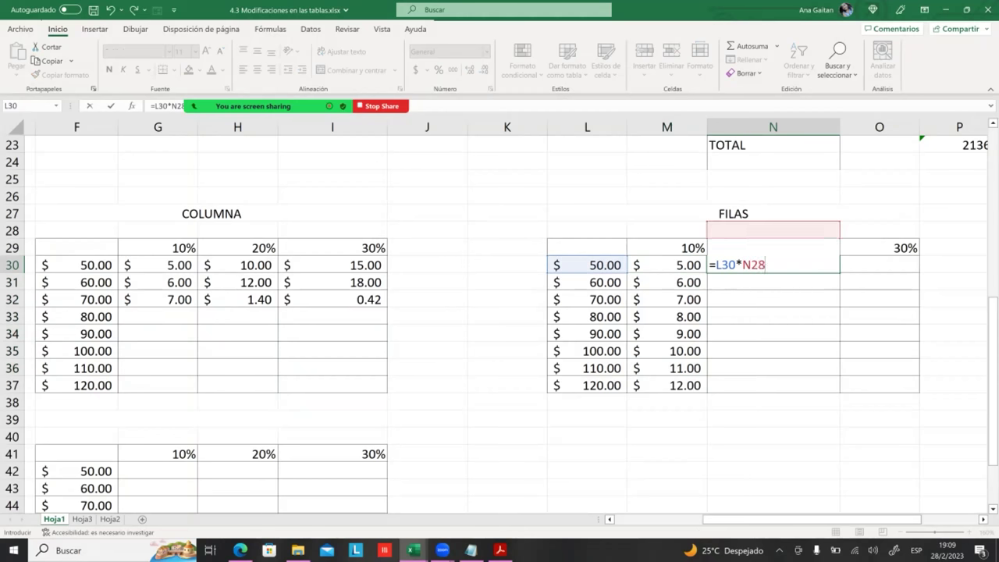
key(Return)
- Correct N30's formula to =L30*N29 so it shows $10.00
click(772, 266)
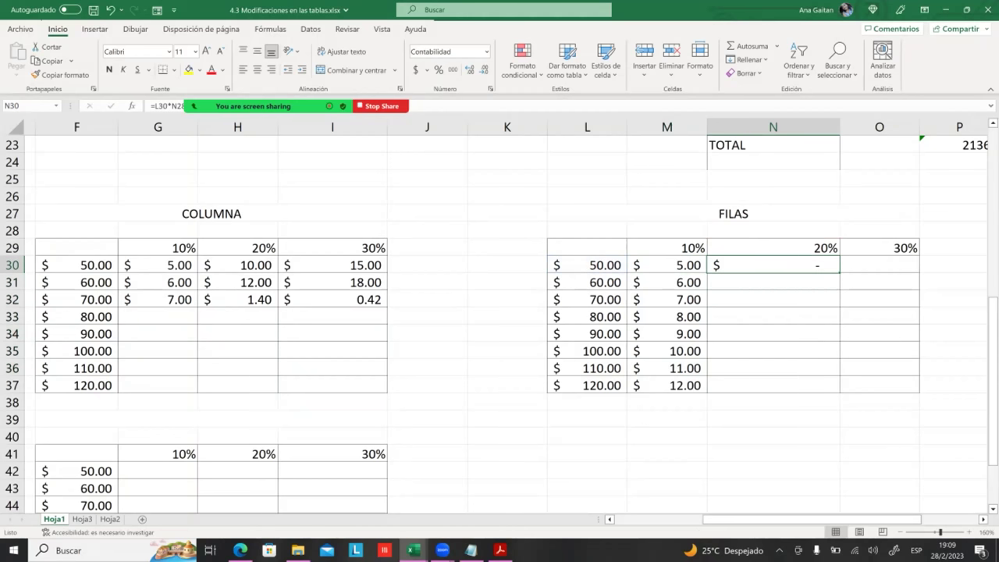
key(F2)
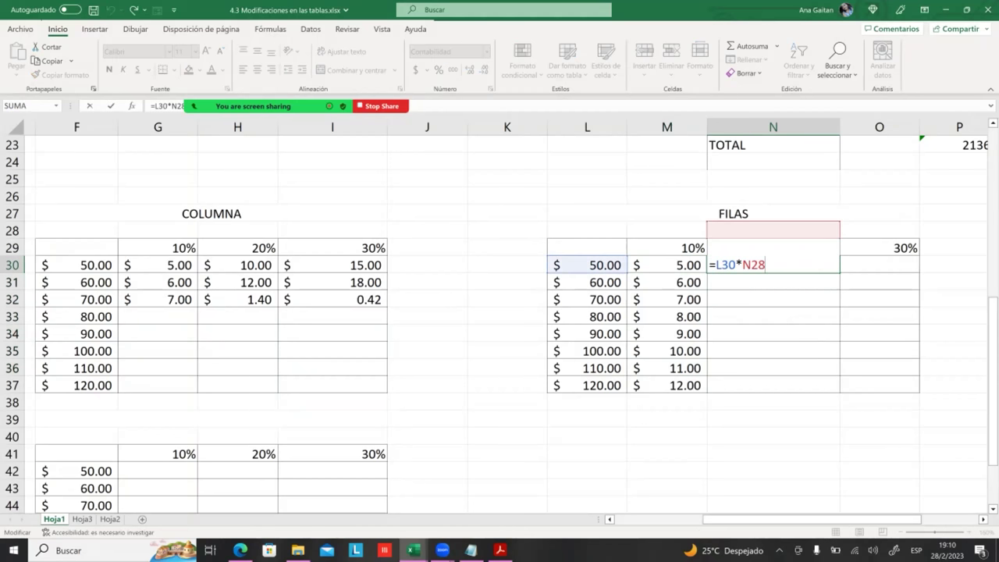
key(BackSpace)
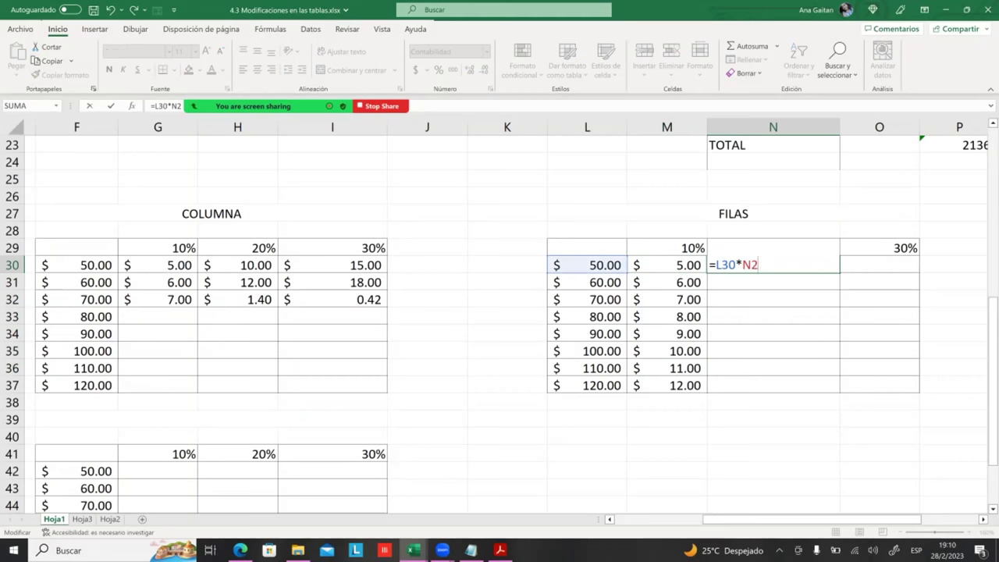
text(9)
key(Return)
click(773, 266)
key(F2)
key(Return)
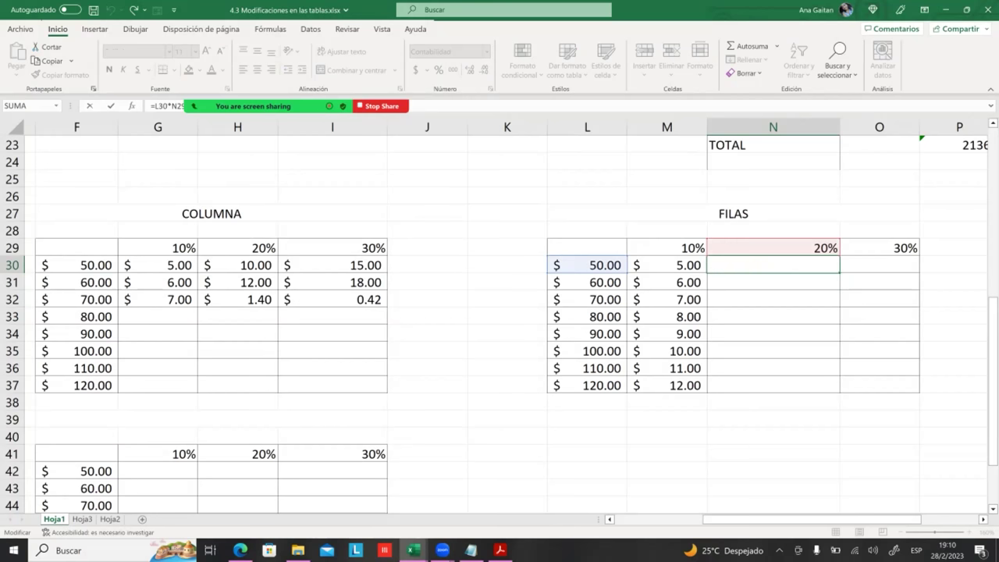
click(773, 266)
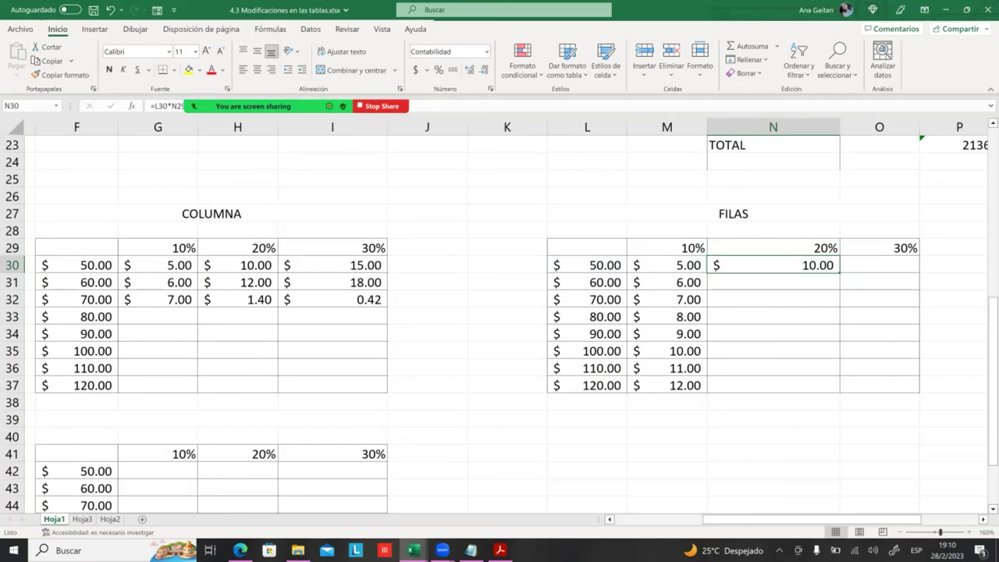
- Fill N30 down to N37, inspect the wrong copies, and clear N31:N37
drag(840, 273, 840, 389)
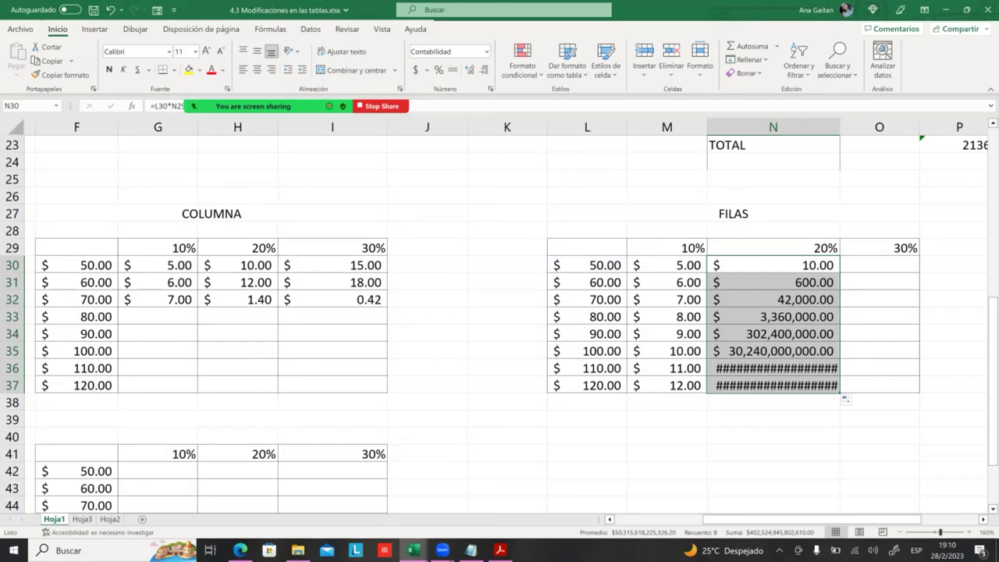
double_click(772, 282)
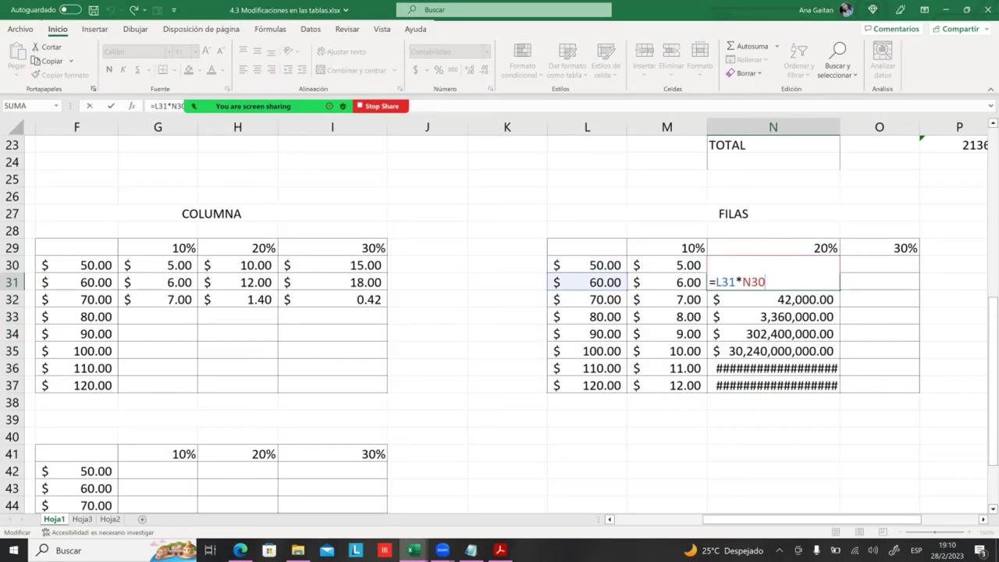
key(Return)
click(773, 334)
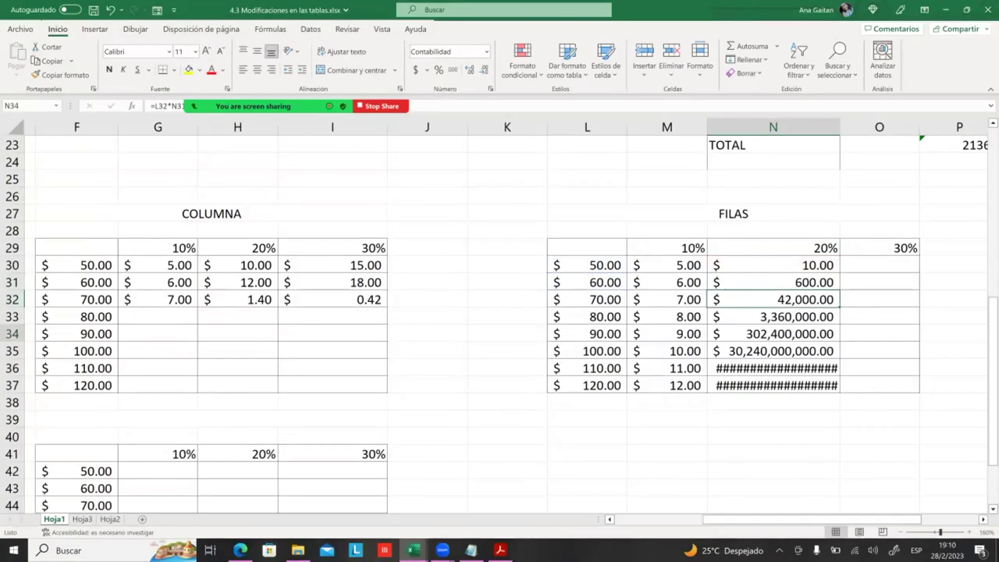
drag(773, 282, 773, 402)
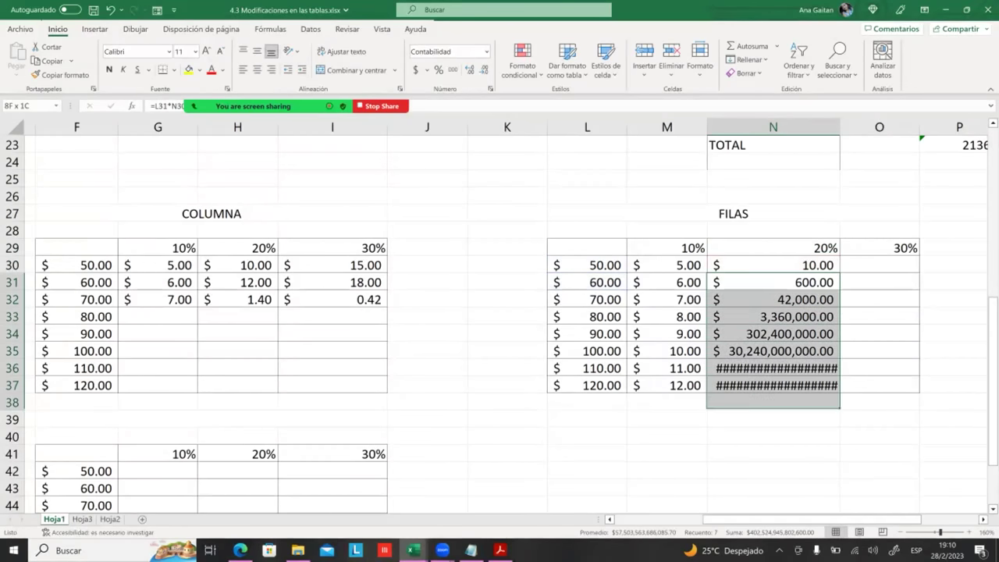
key(Delete)
click(773, 316)
click(772, 264)
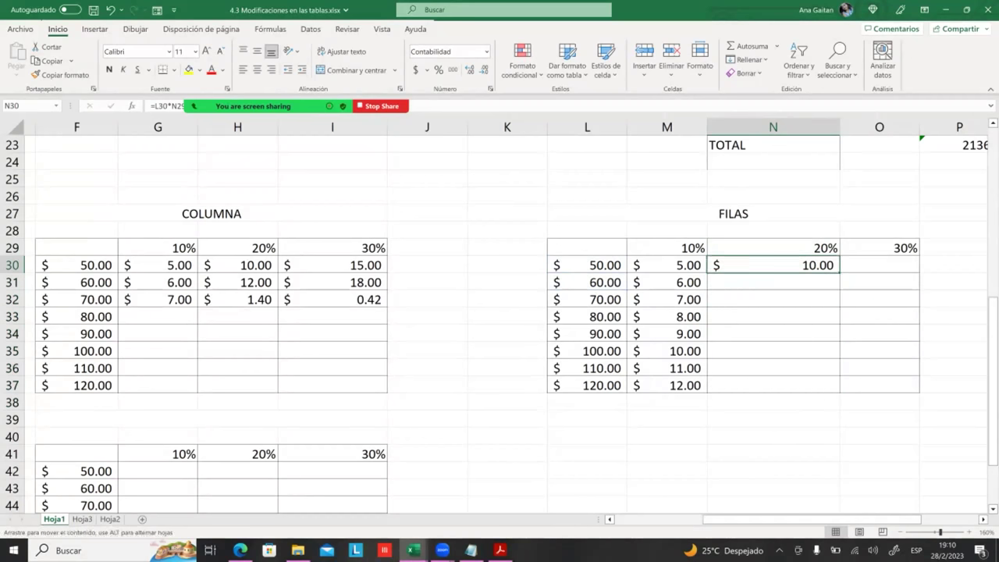
- Change N30's formula to =L30*N$29 to lock row 29
key(F2)
key(shift+Right)
key(shift+Right)
key(shift+Right)
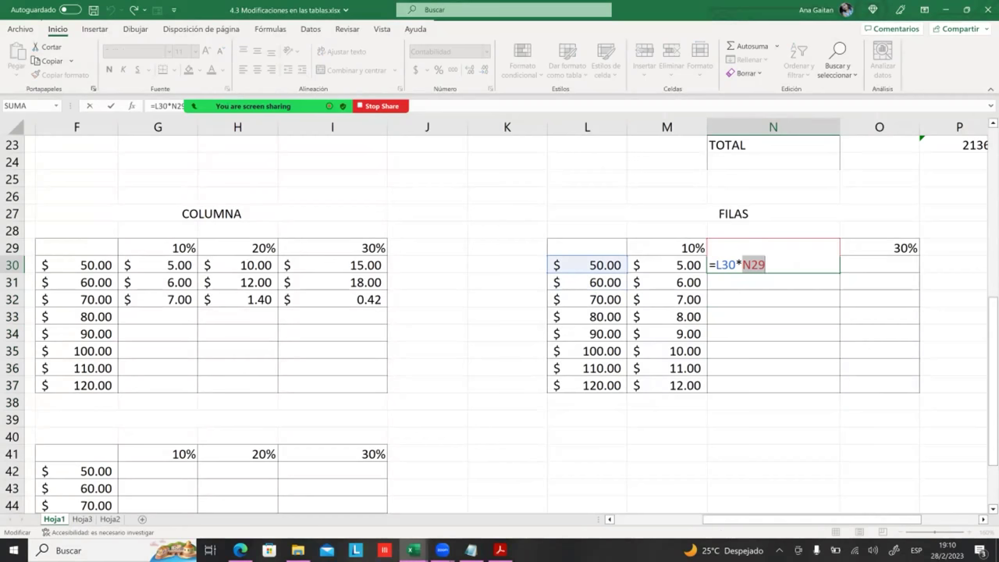
key(Right)
click(751, 264)
text($)
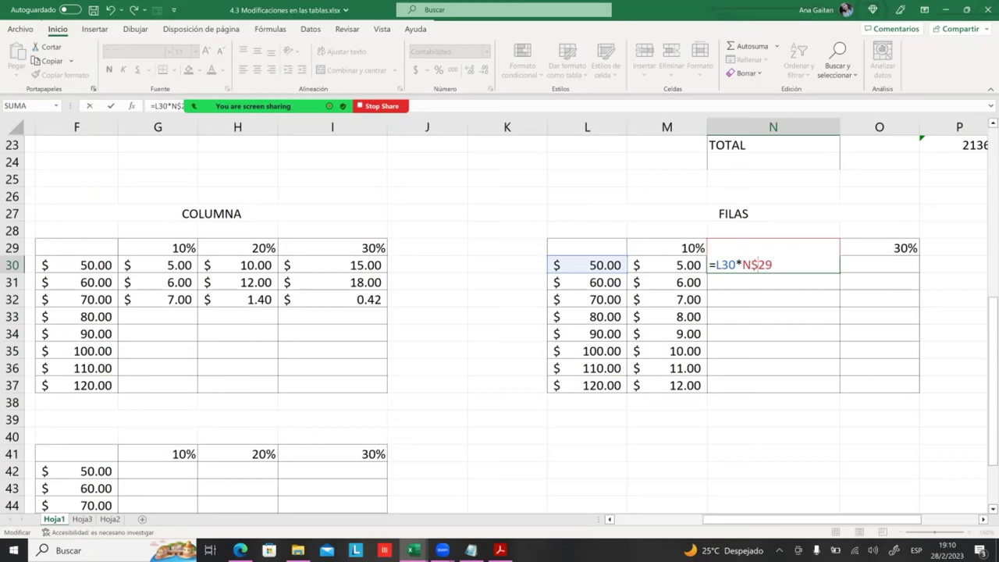
key(Return)
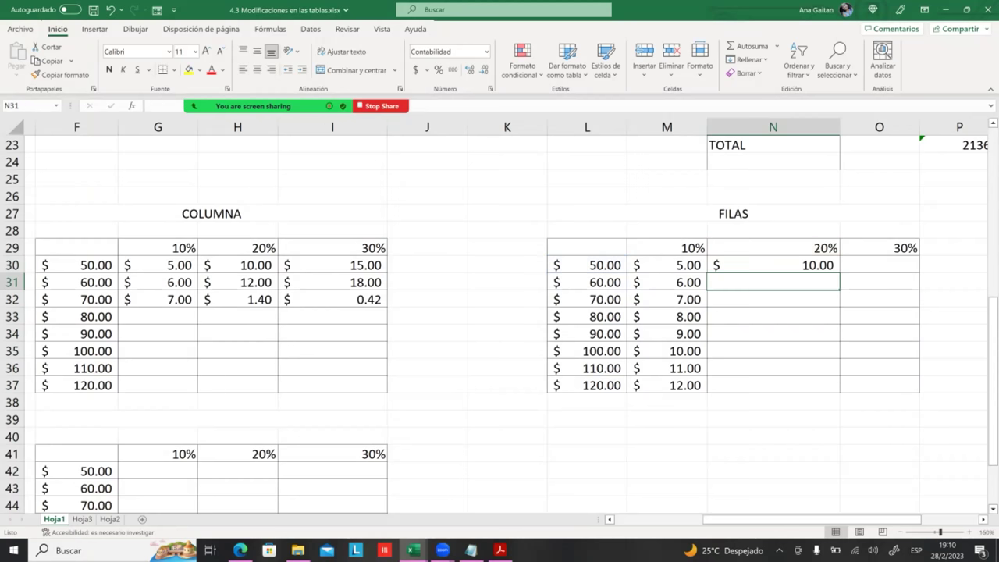
- Fill N30 down to N37, giving $10.00 through $24.00, and check N37's formula
click(773, 265)
drag(840, 273, 840, 385)
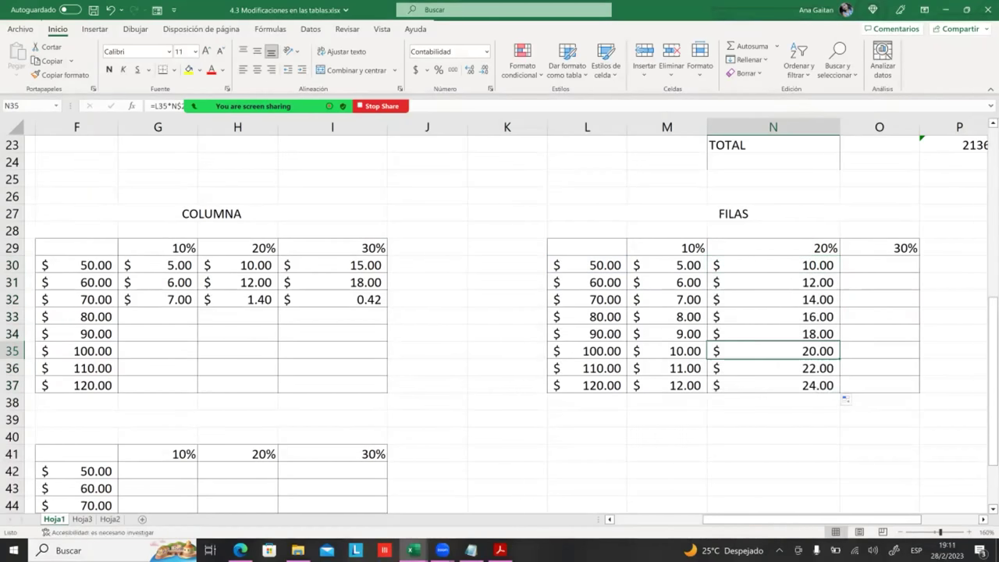
double_click(773, 386)
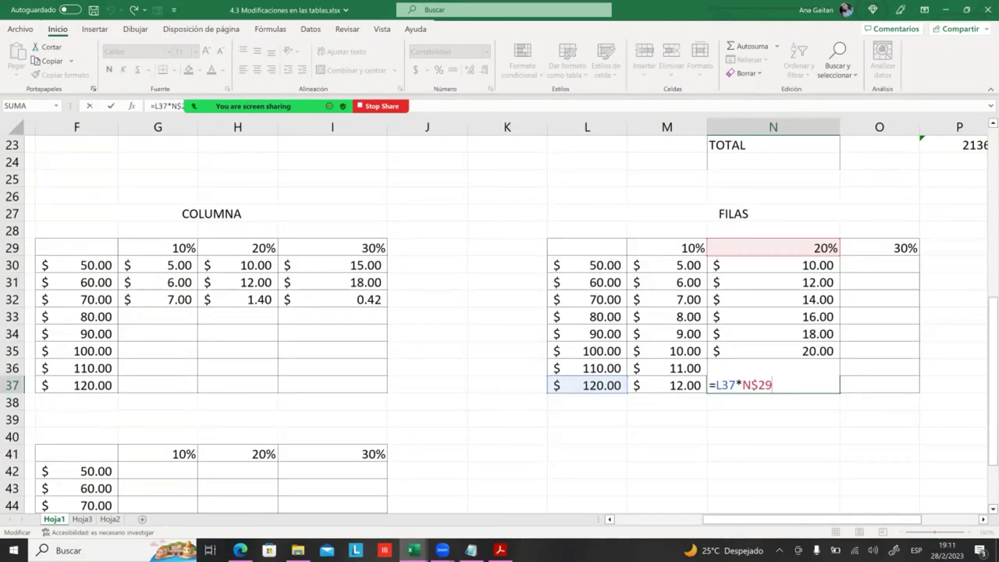
key(Return)
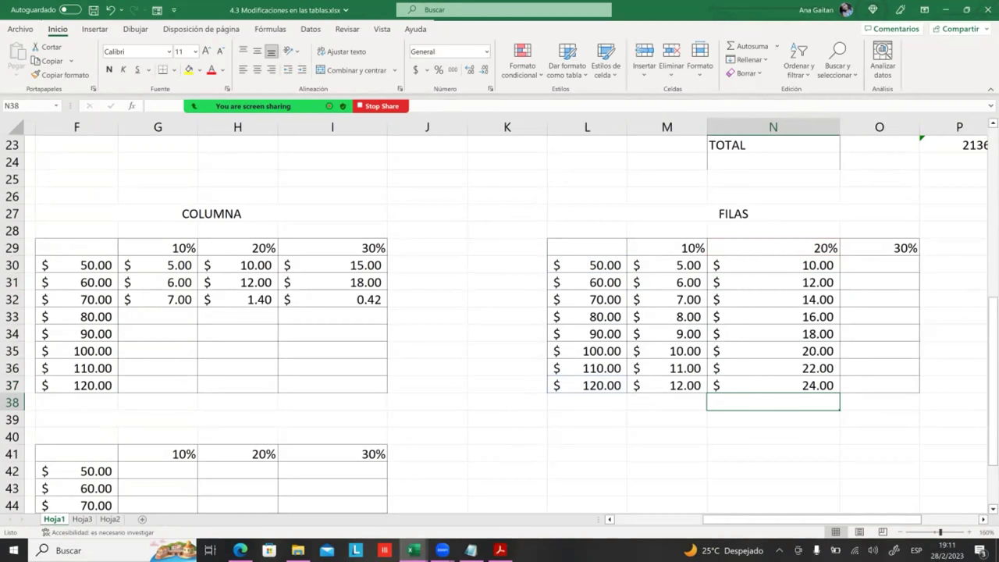
- After reviewing N37, N35 and G30, change M30's formula to =L30*M$29
click(773, 385)
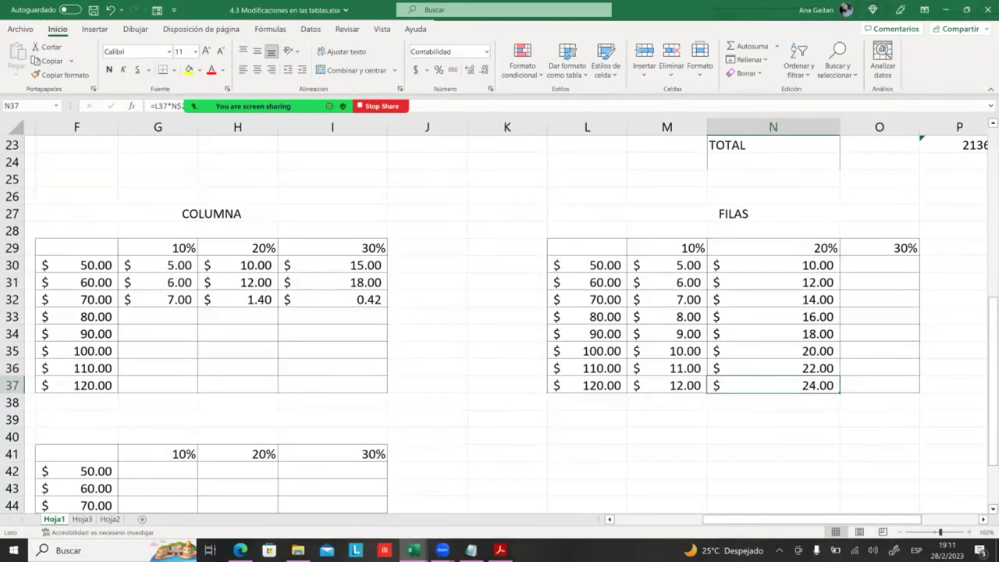
click(773, 350)
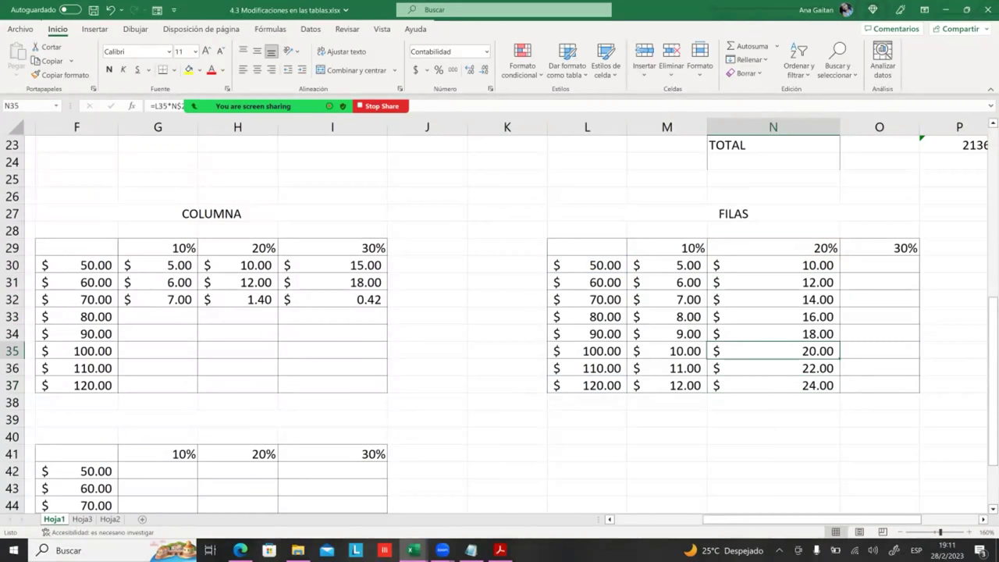
click(177, 269)
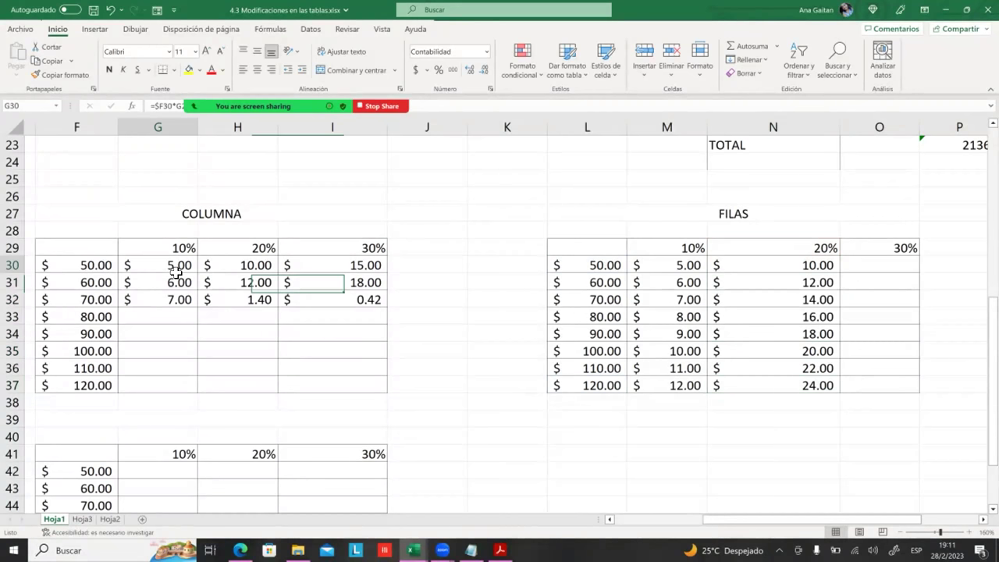
click(650, 269)
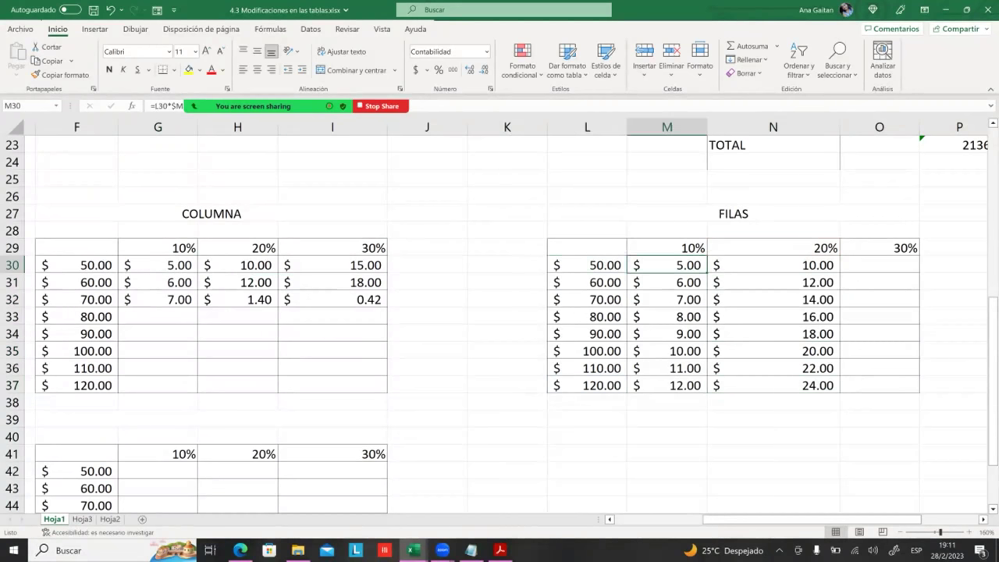
double_click(680, 265)
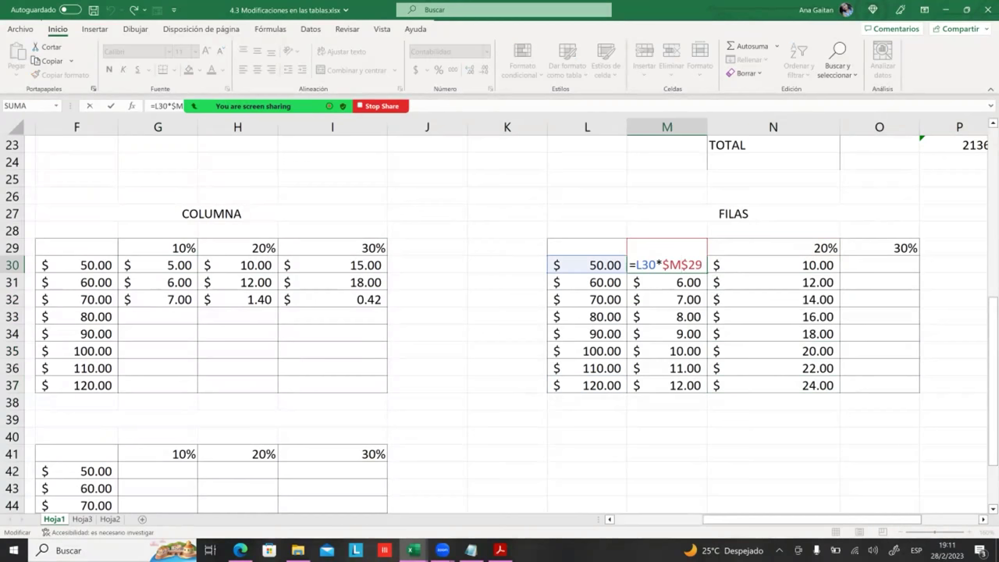
key(Delete)
key(ctrl+Return)
- Review the N30 and G30 formulas, then scroll down to the lower table
key(Right)
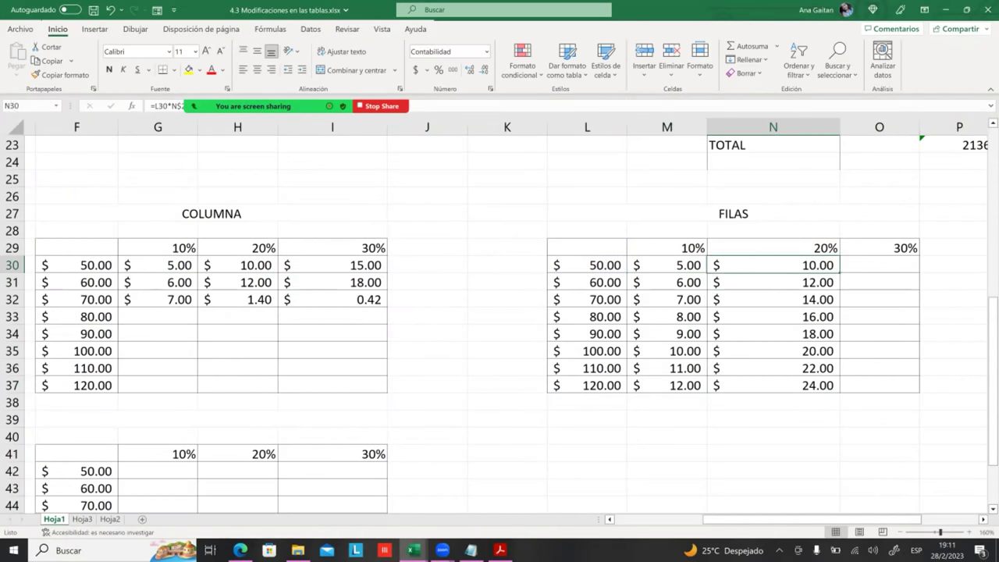
key(F2)
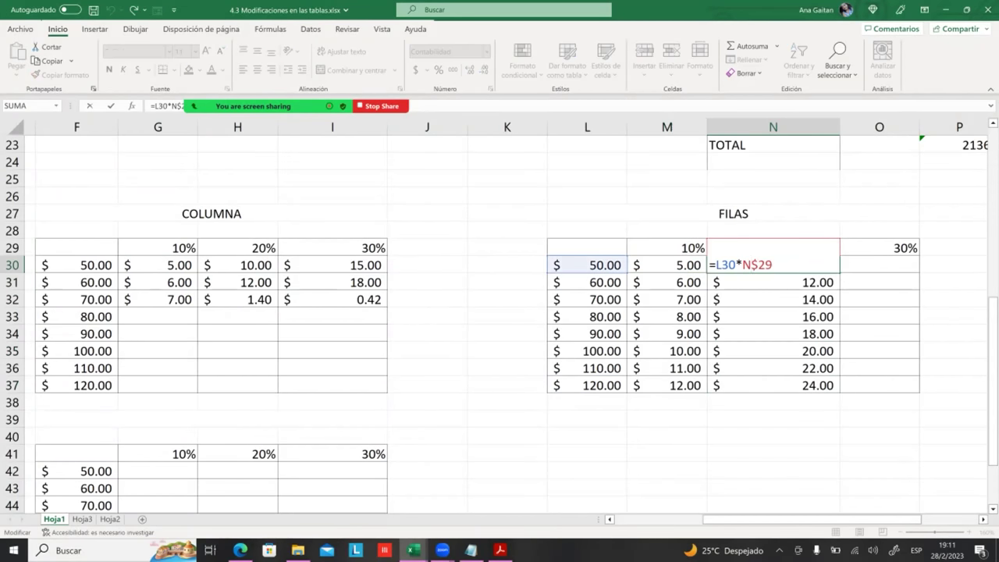
key(Return)
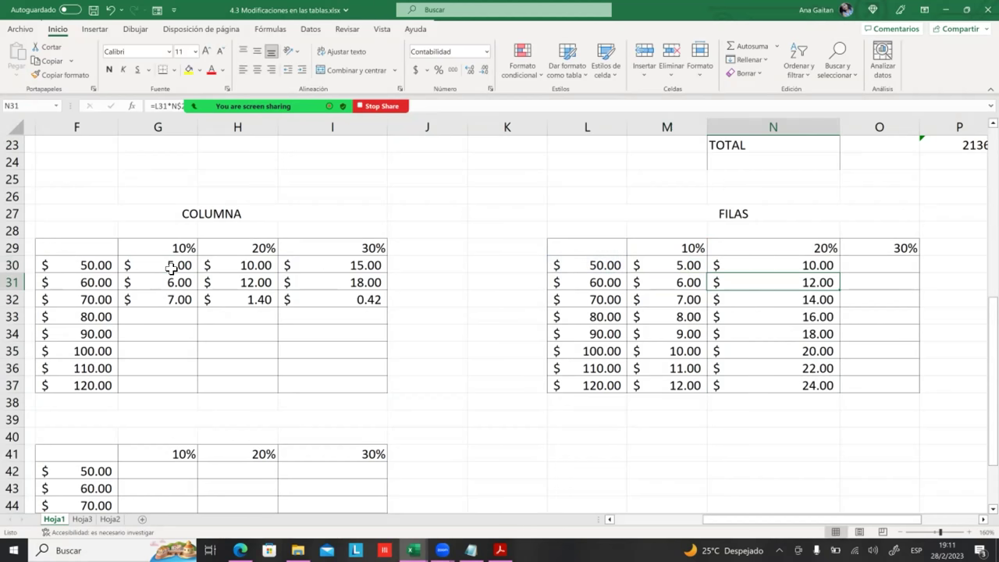
double_click(170, 265)
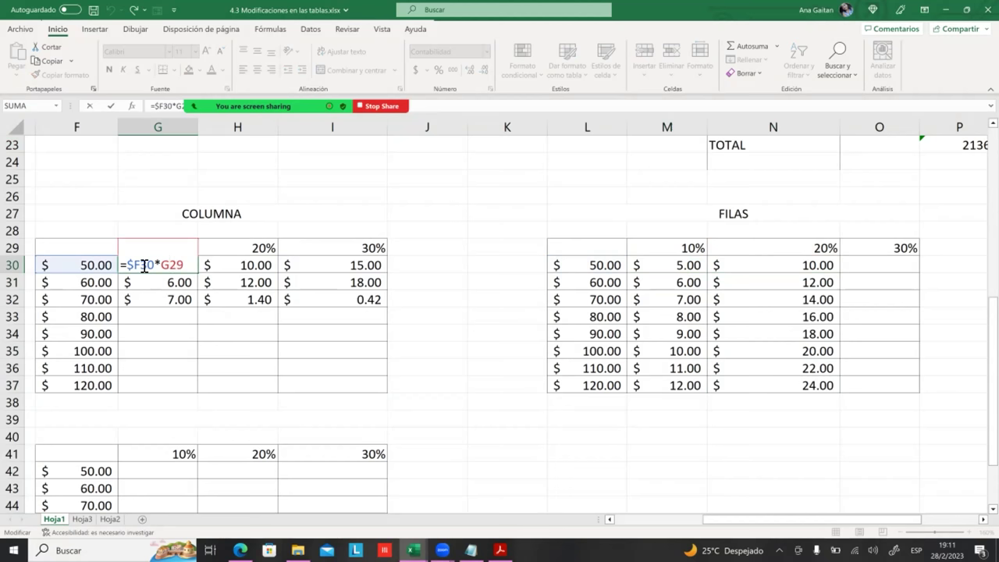
key(Return)
scroll(98, 359, down, 1)
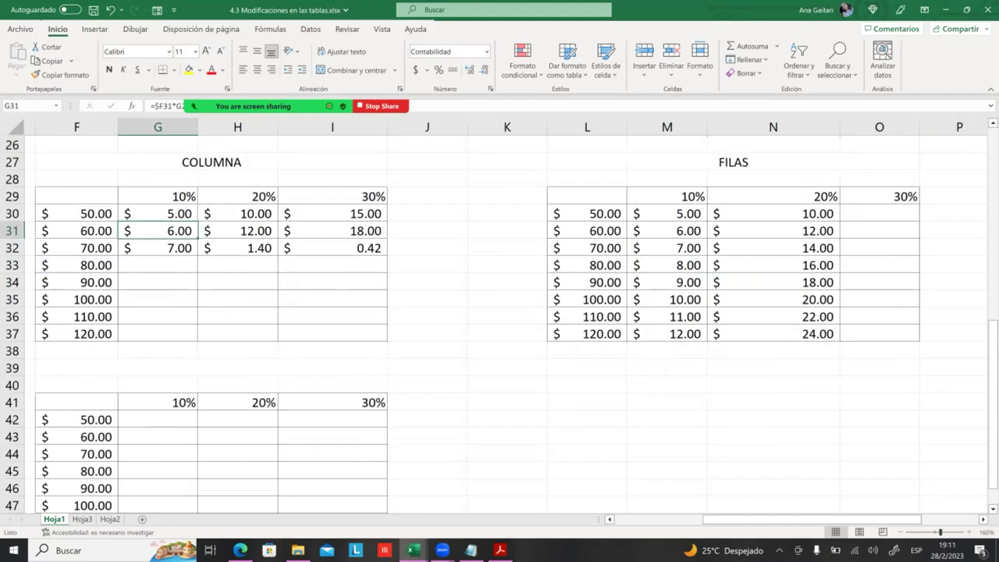
scroll(148, 357, down, 1)
- Select cell G42 in the lower table for the 10% result
scroll(162, 328, down, 1)
click(161, 316)
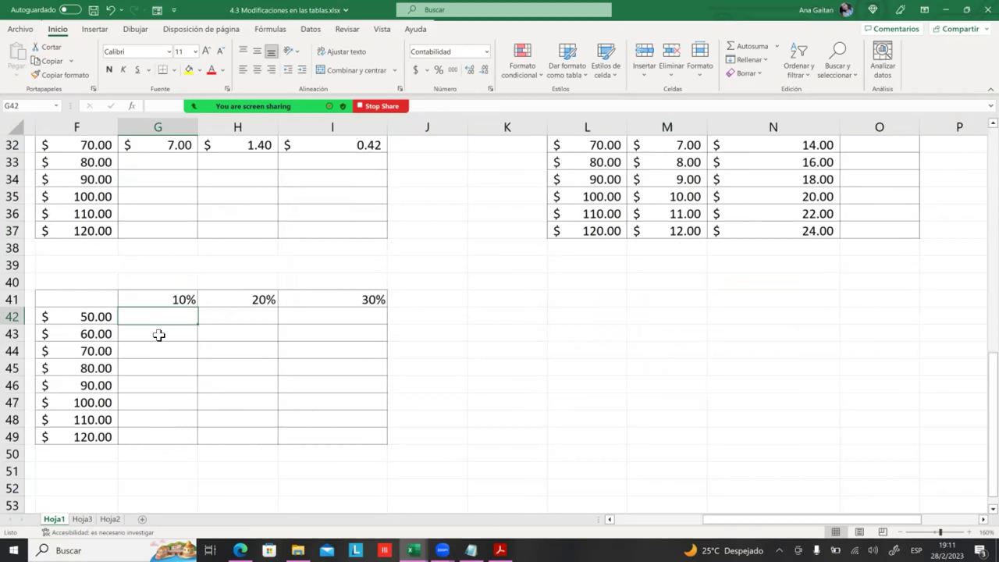
scroll(169, 330, up, 1)
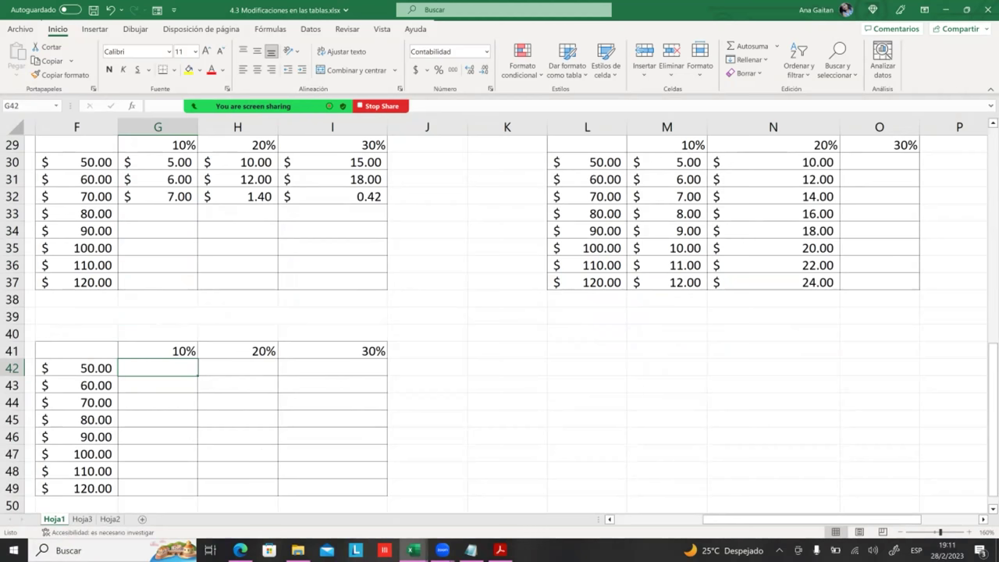
click(332, 488)
key(Up)
key(Up)
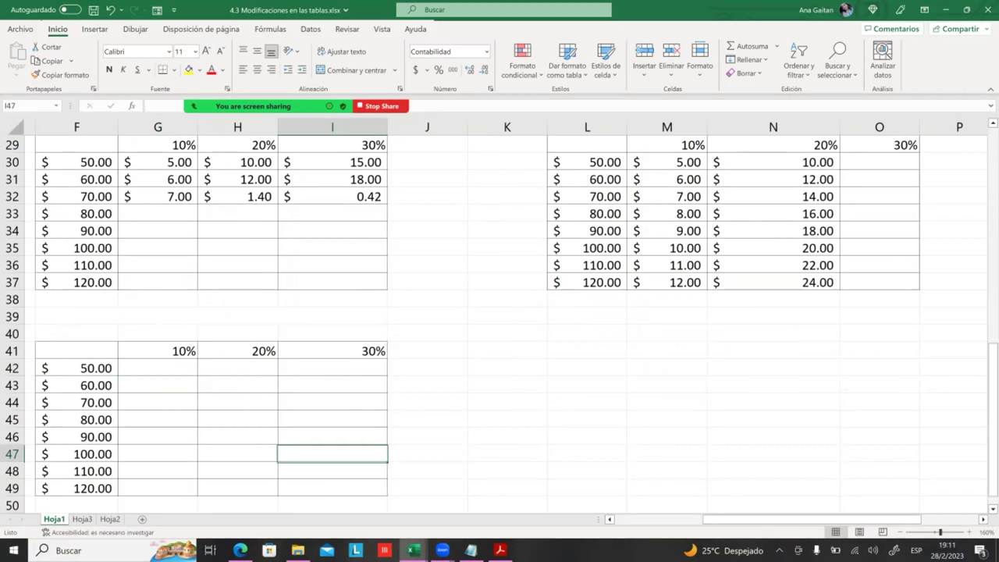
click(427, 470)
click(238, 436)
click(166, 364)
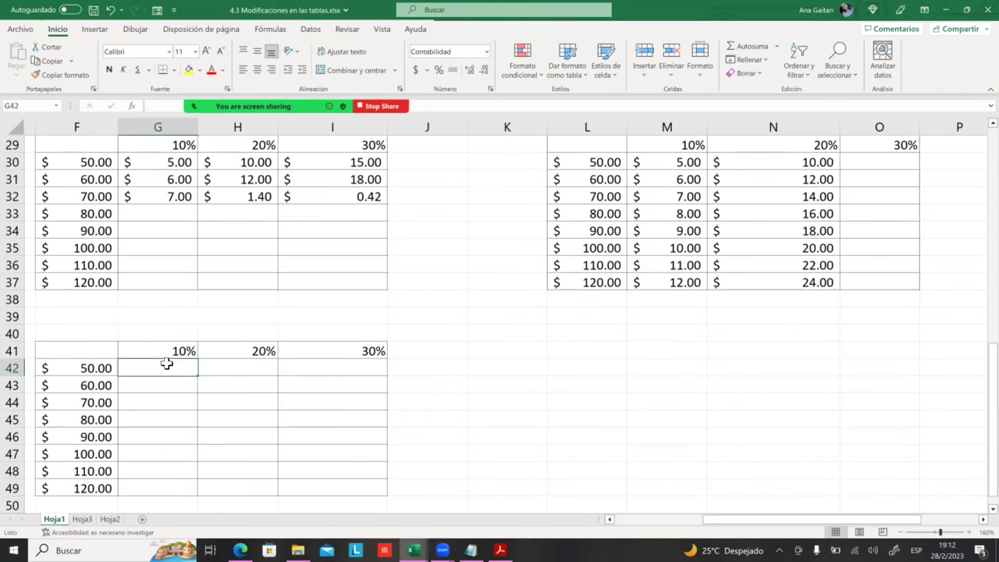
- Enter =F42*G41 in G42, giving $5.00
text(=)
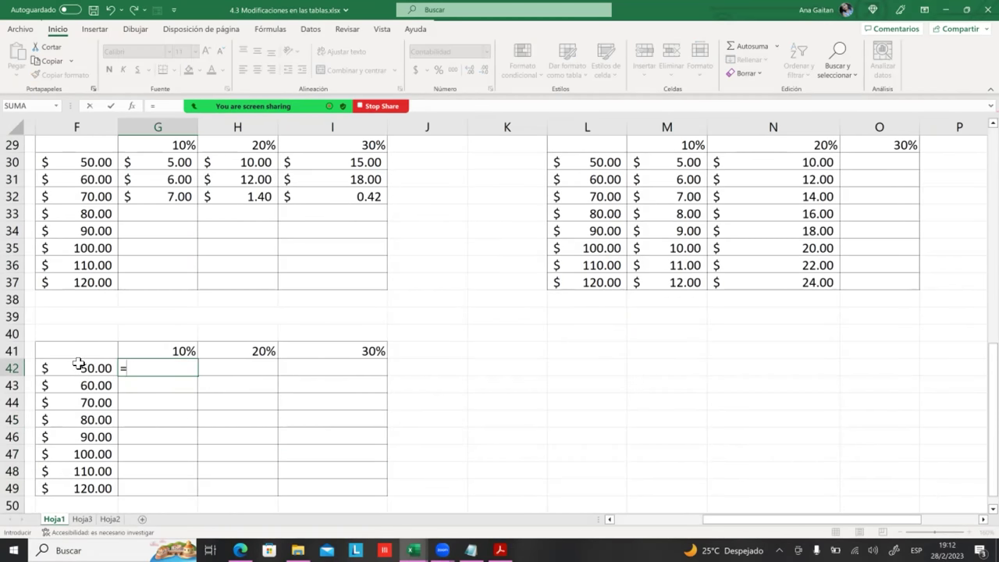
click(82, 364)
text(*)
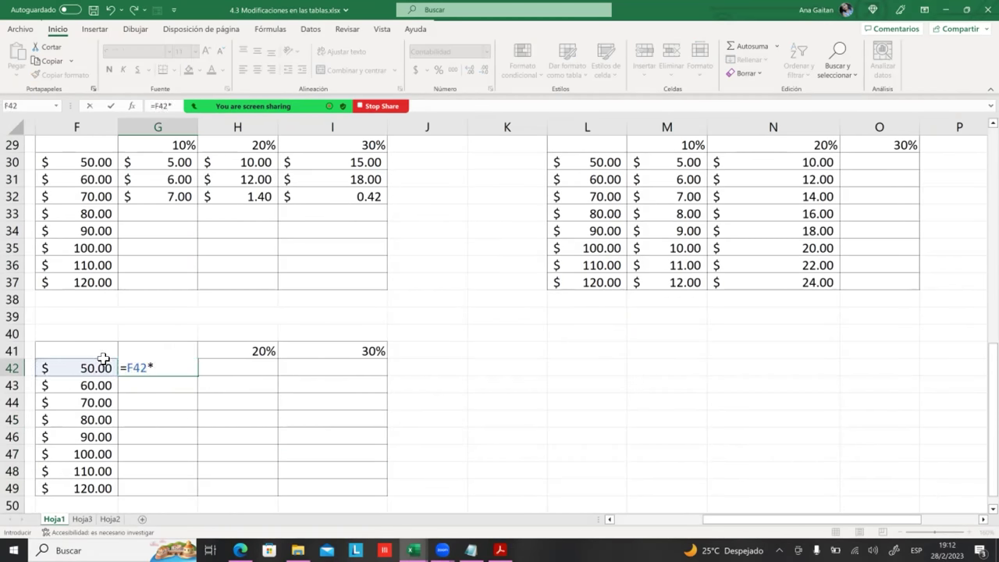
key(F2)
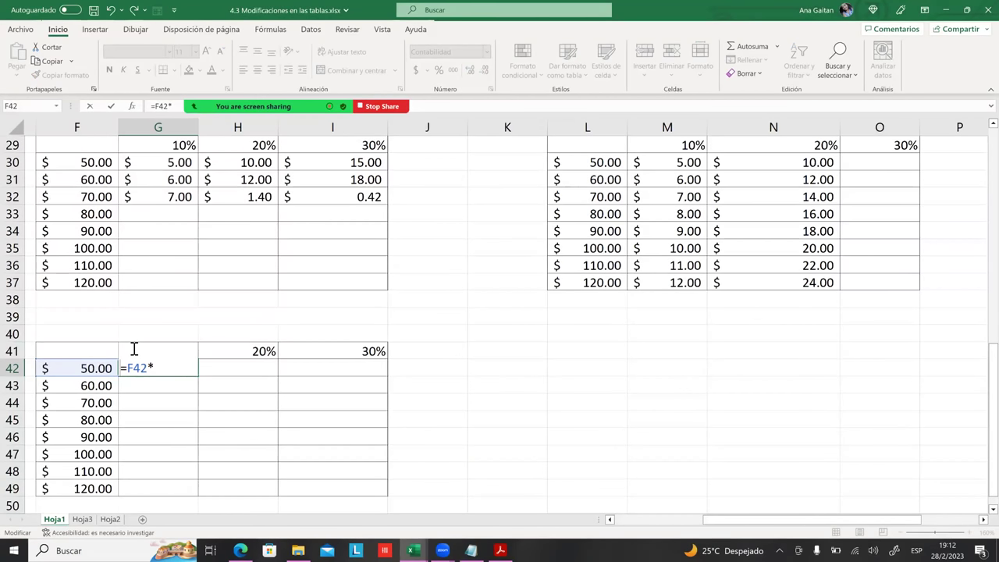
text(G)
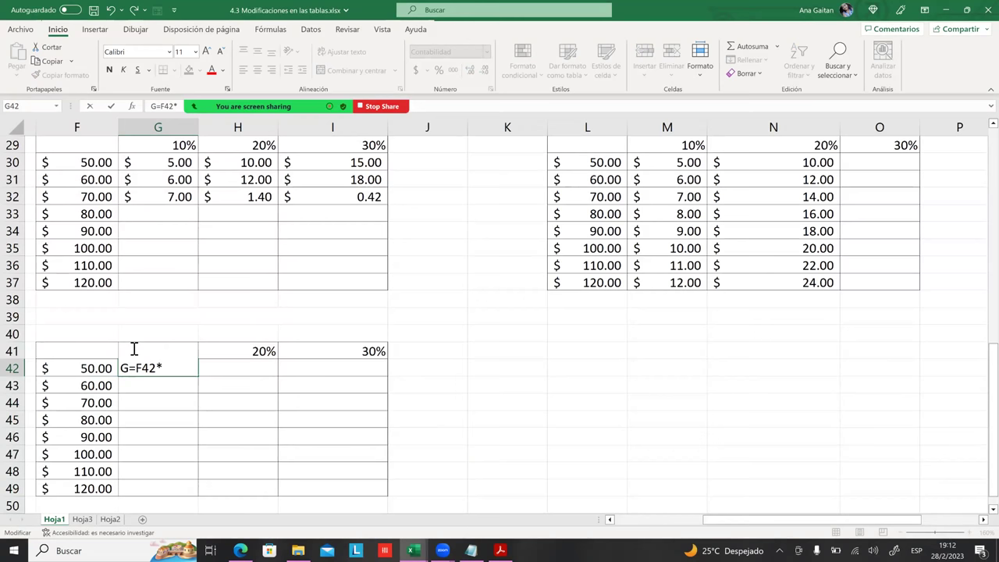
text(41)
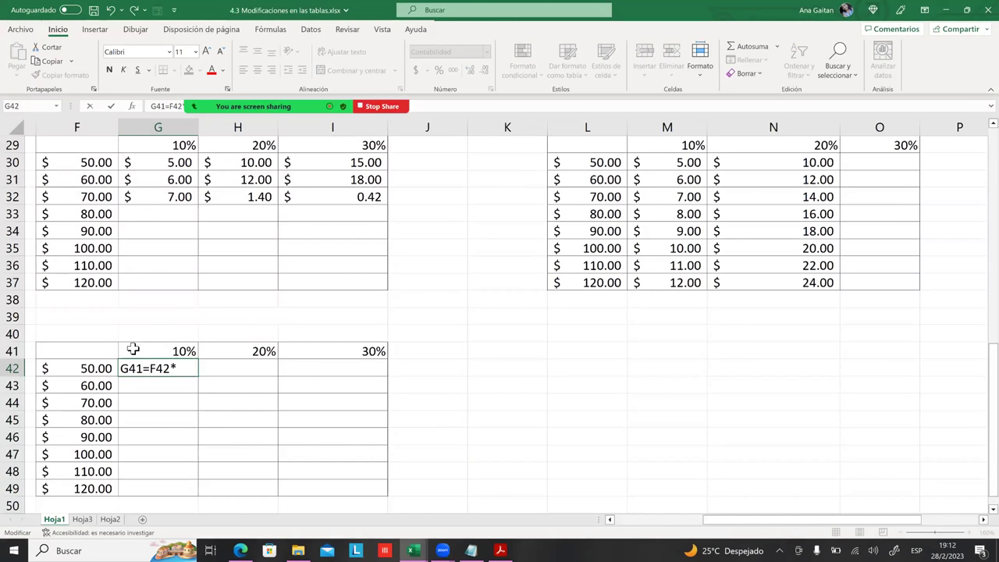
key(BackSpace)
key(BackSpace)
key(BackSpace)
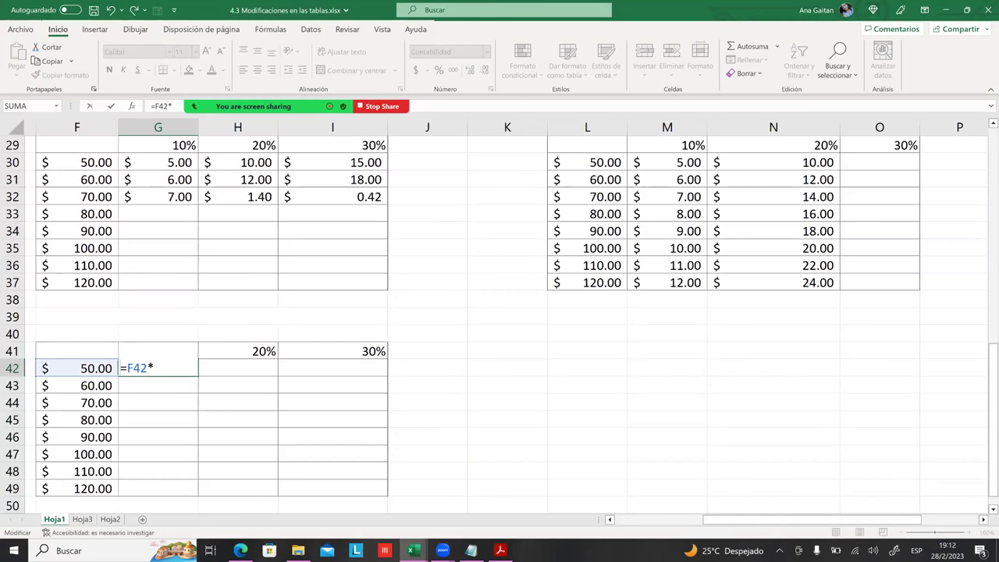
text(G)
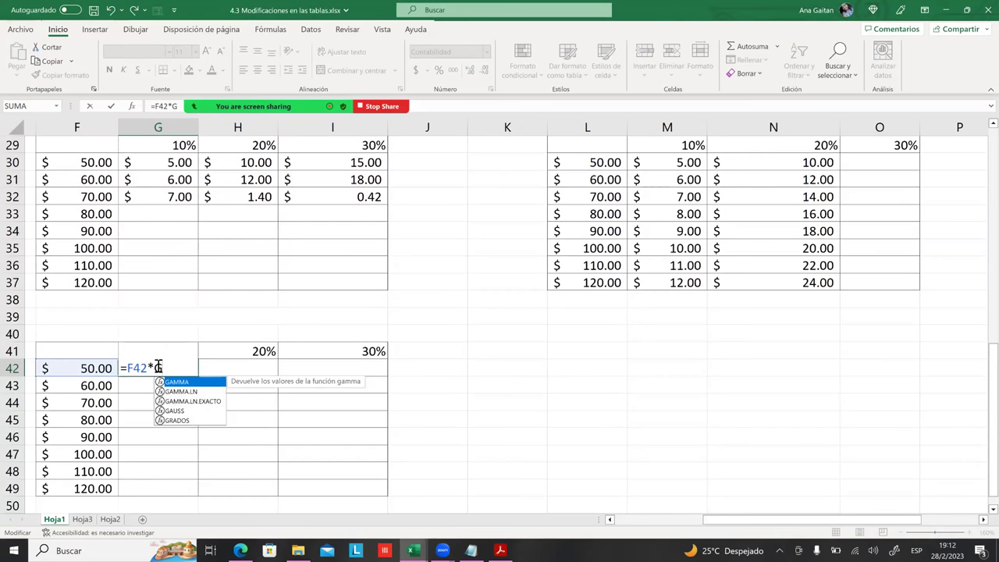
text(41)
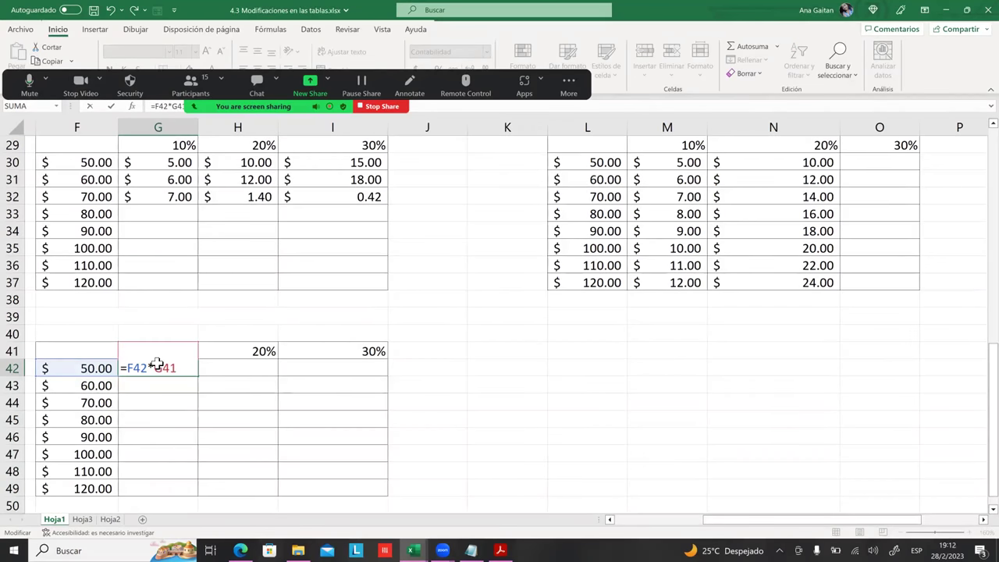
key(Return)
- Reopen G42's formula to check it and reselect the cell
click(238, 386)
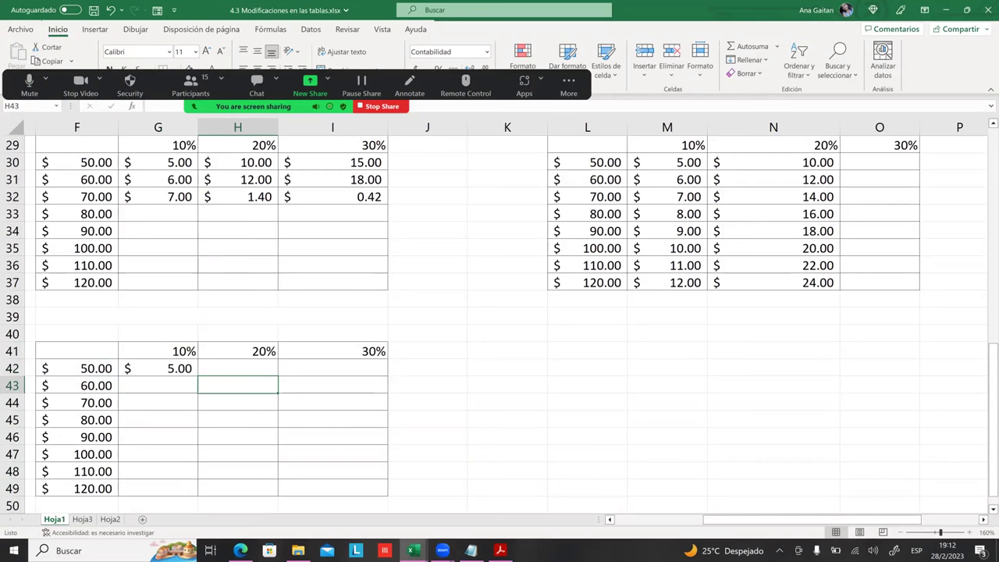
click(176, 365)
double_click(177, 365)
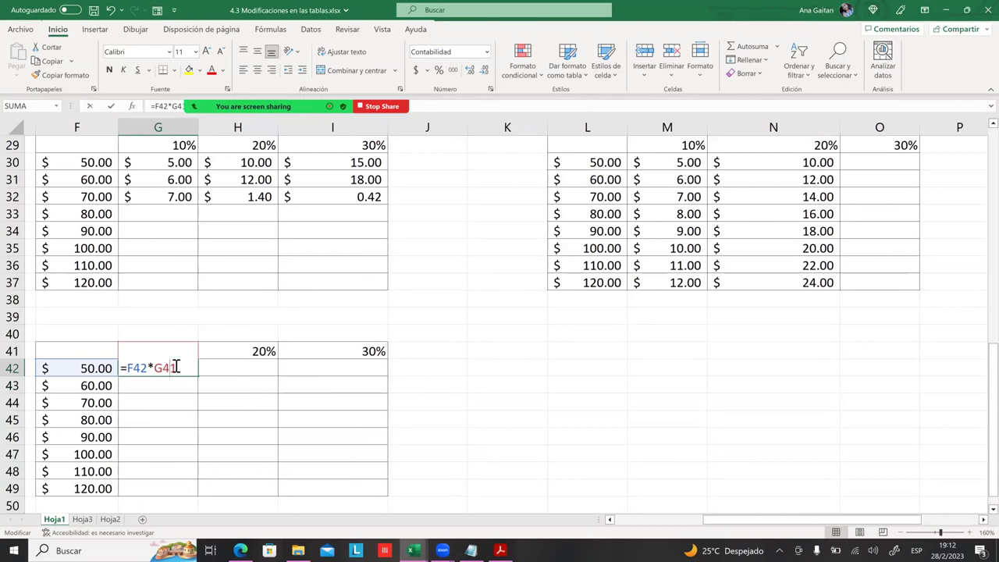
click(228, 363)
click(145, 363)
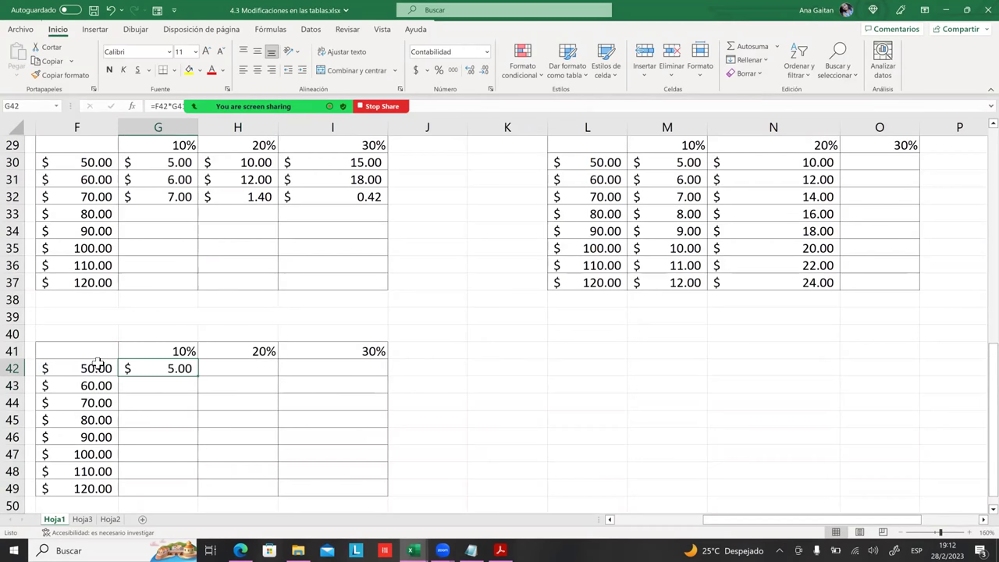
click(234, 368)
click(158, 402)
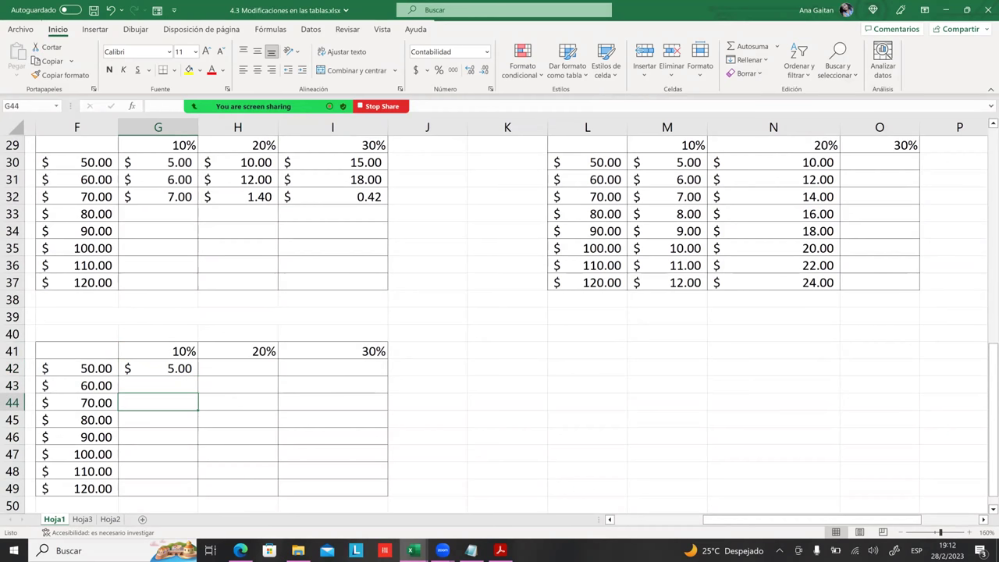
scroll(260, 362, down, 1)
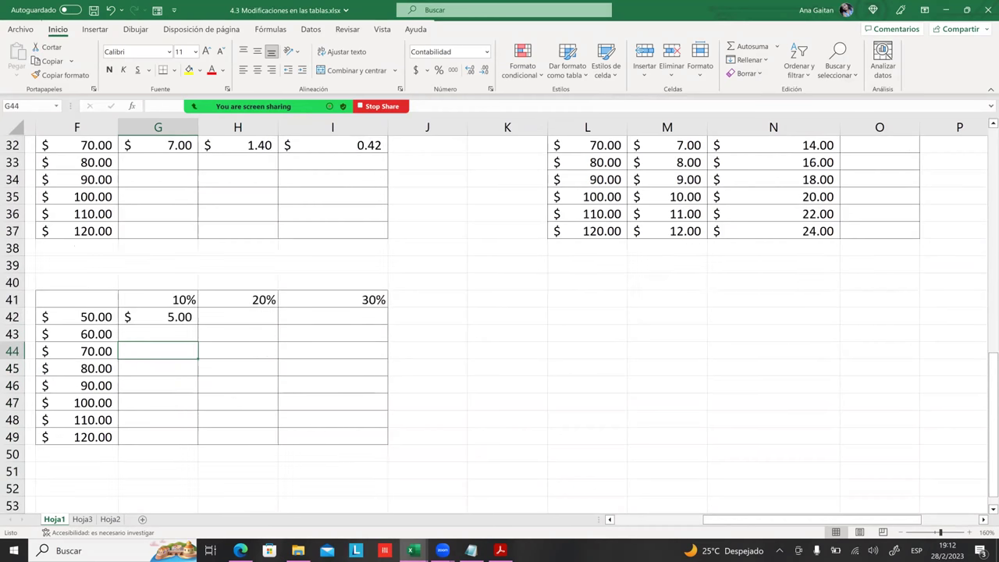
click(158, 318)
- Anchor G42's formula as =$F42*G$41, cancelling an accidental cell move
double_click(158, 318)
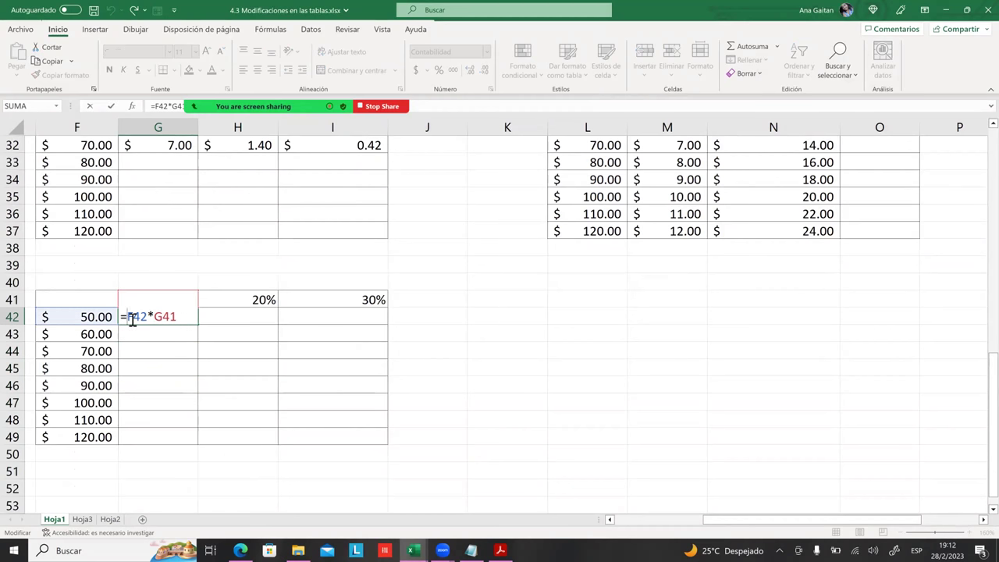
text($)
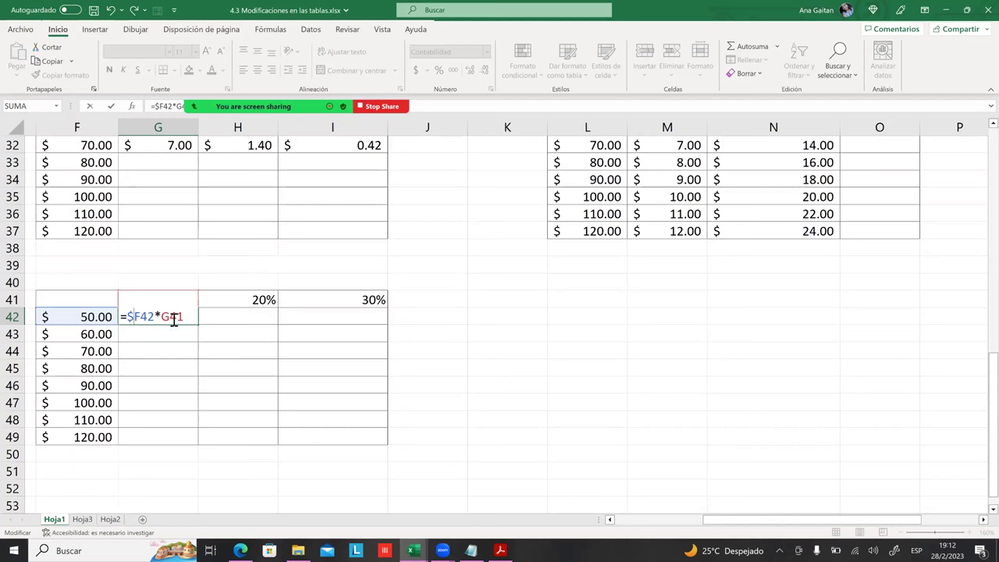
text($)
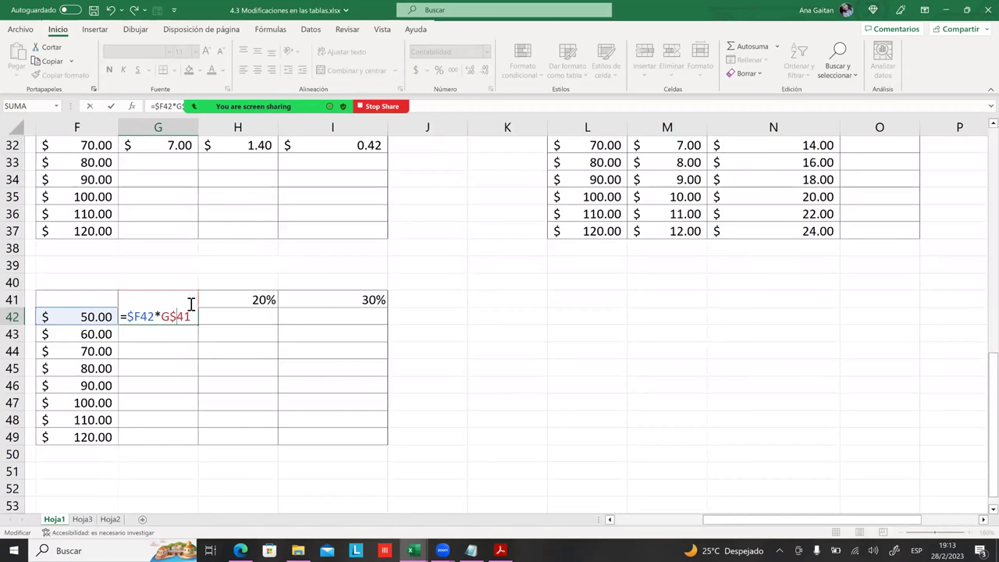
key(ctrl+Return)
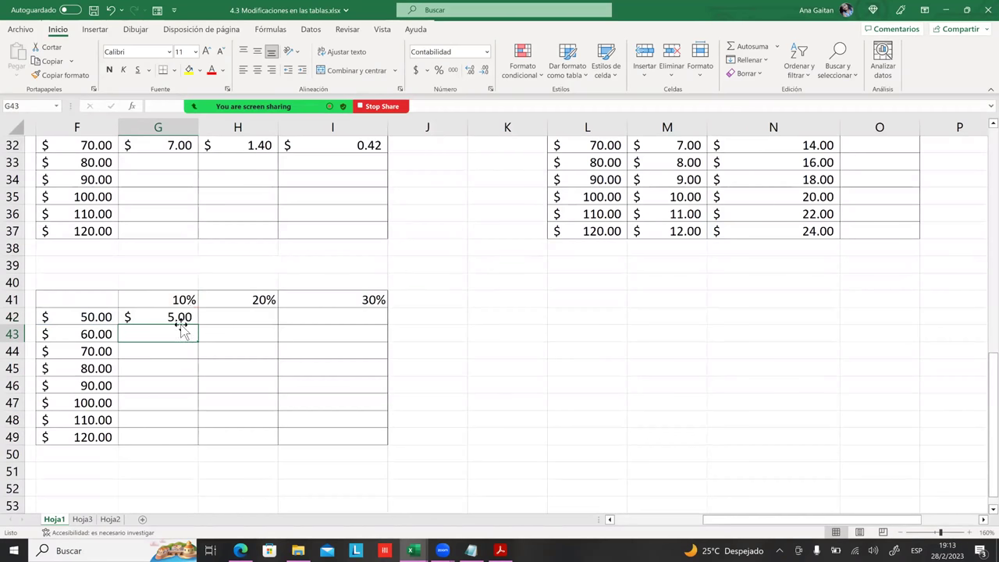
drag(180, 323, 179, 325)
click(526, 307)
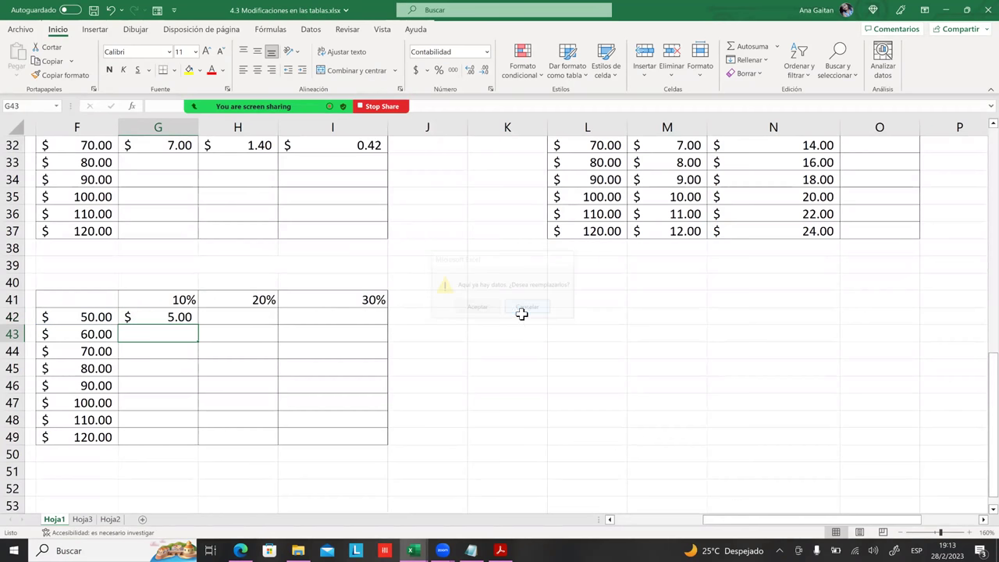
click(179, 320)
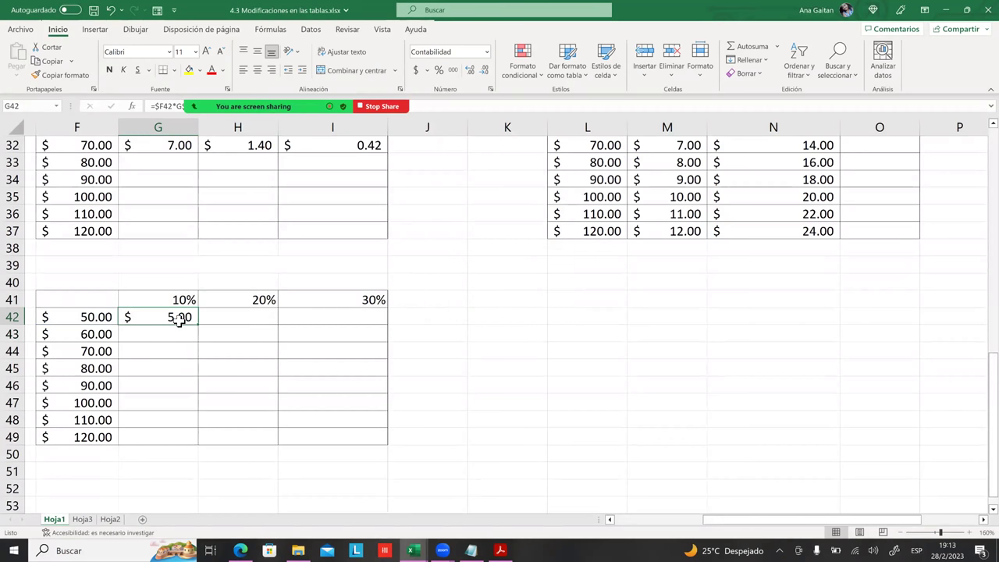
click(97, 319)
click(177, 319)
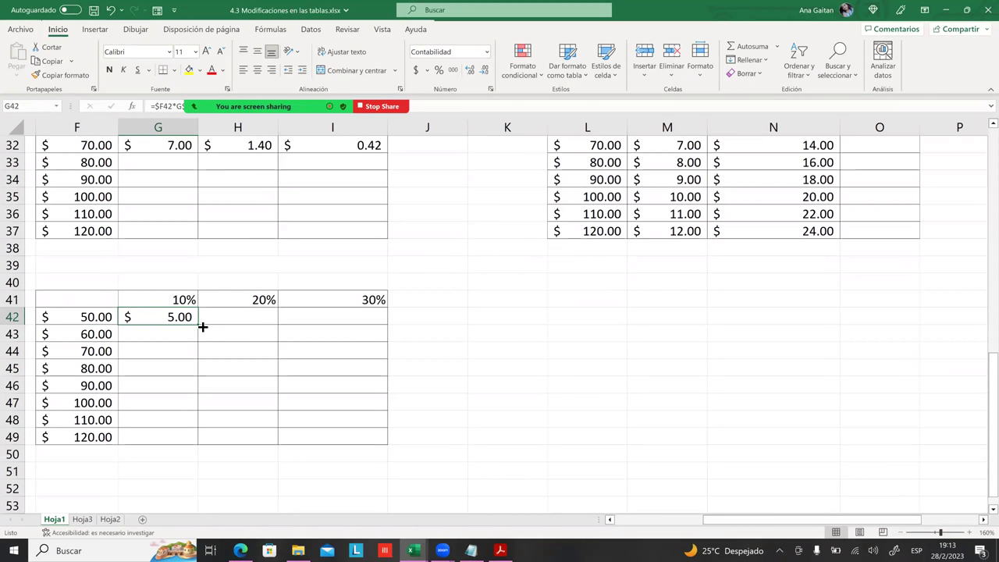
- Copy G42 across to H42 and I42 ($10.00, $15.00) and compare with the upper table's row 30
drag(202, 327, 383, 328)
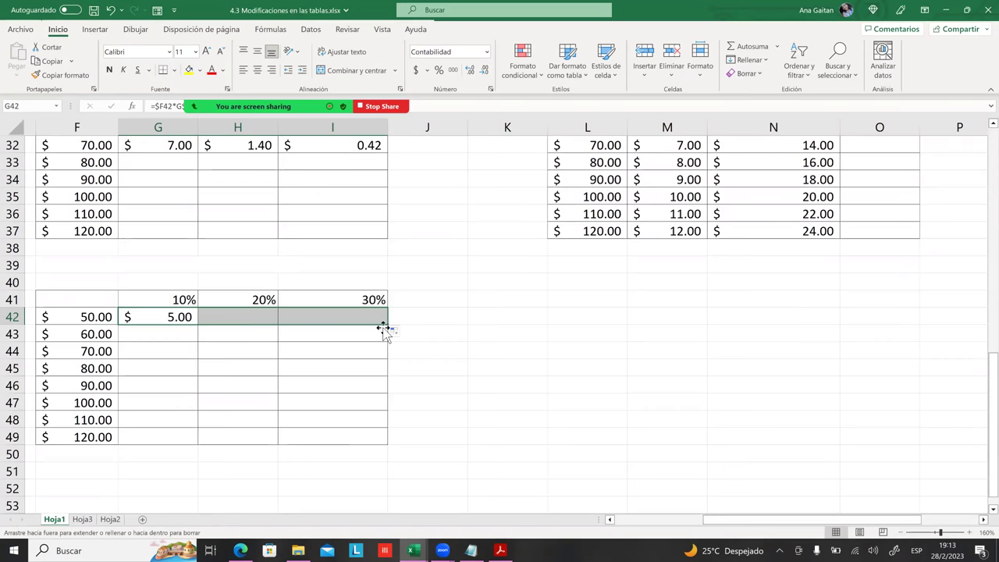
scroll(505, 363, up, 1)
scroll(505, 363, up, 1)
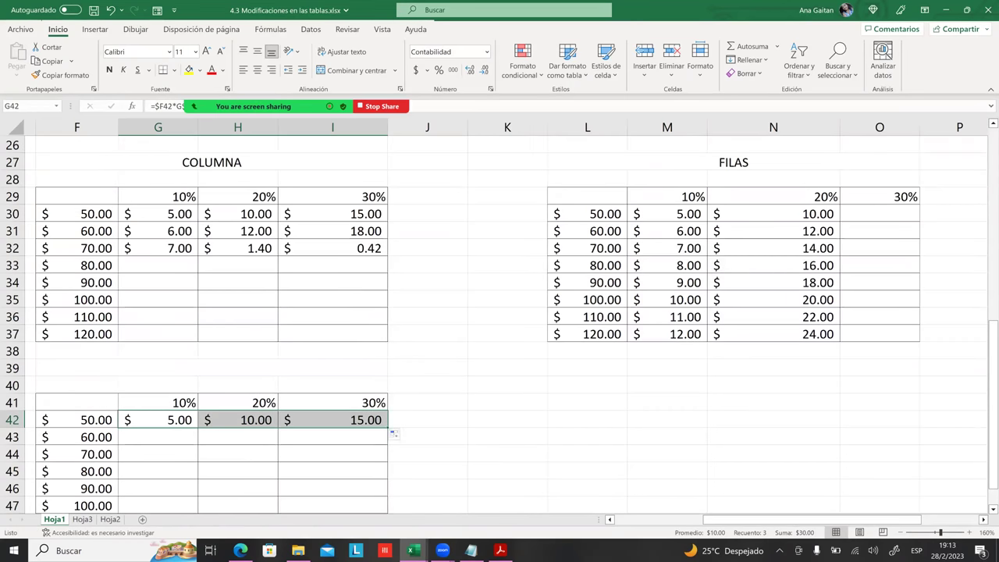
click(220, 215)
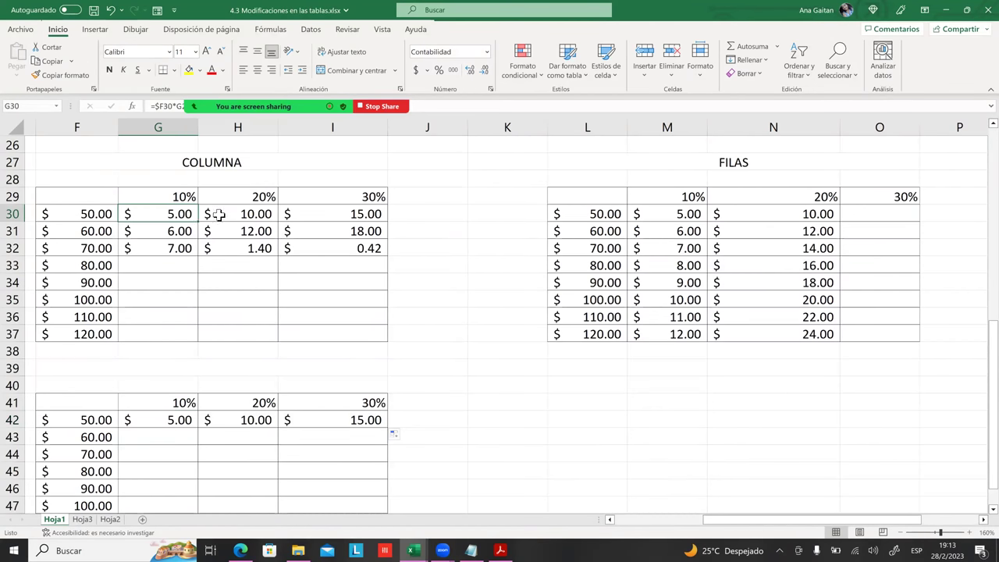
click(320, 215)
click(188, 221)
click(226, 214)
click(347, 214)
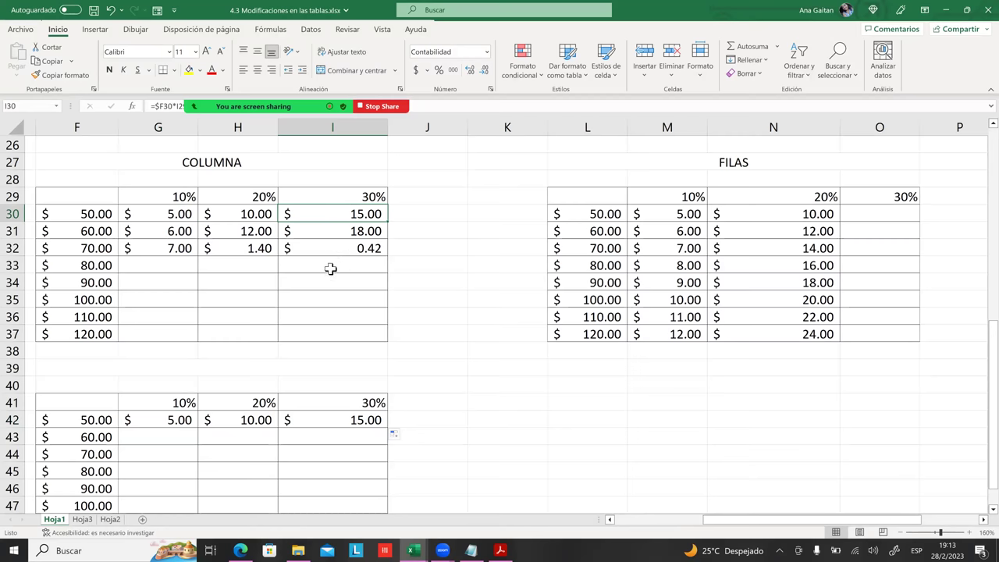
scroll(375, 363, down, 1)
click(238, 385)
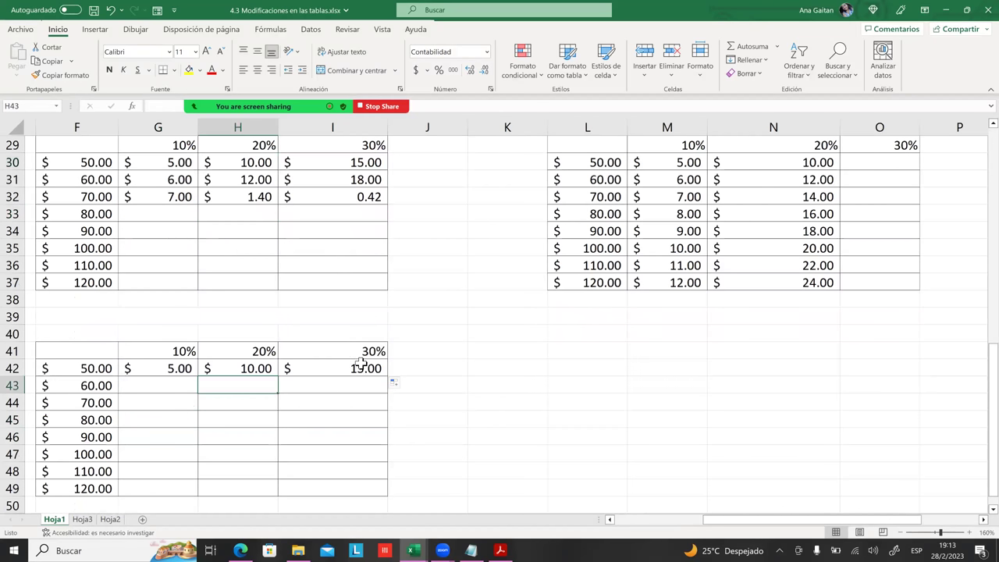
click(148, 363)
- Fill G42 down to G49 ($6.00–$12.00) and spot-check the copied formulas in G45 and G46
drag(201, 365, 198, 491)
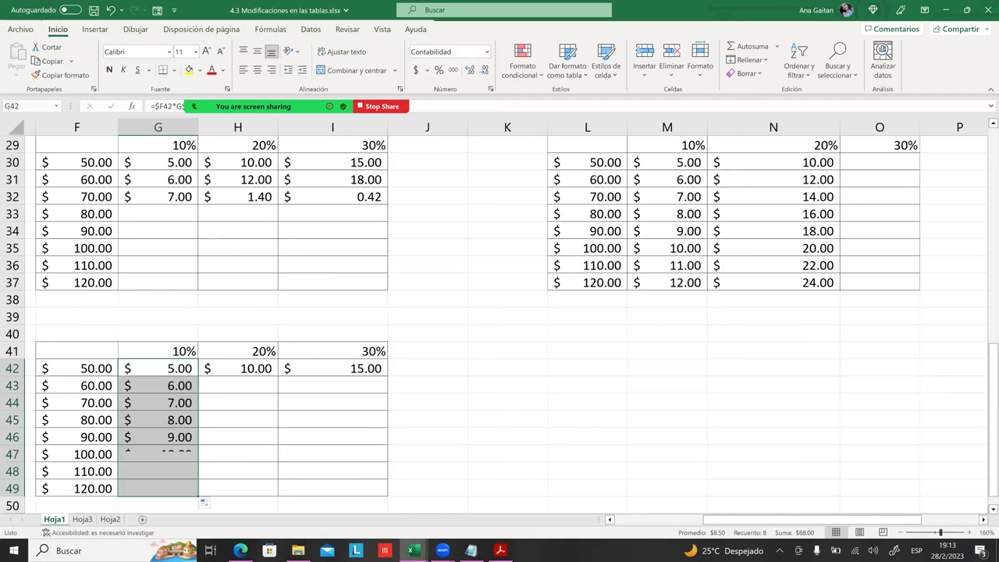
click(175, 269)
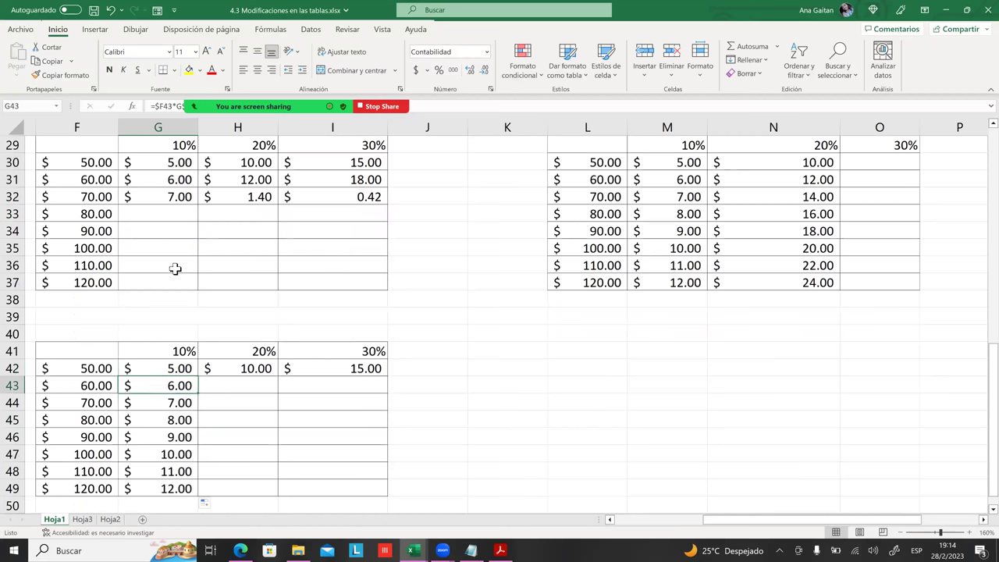
click(169, 199)
key(Down)
click(161, 213)
key(Escape)
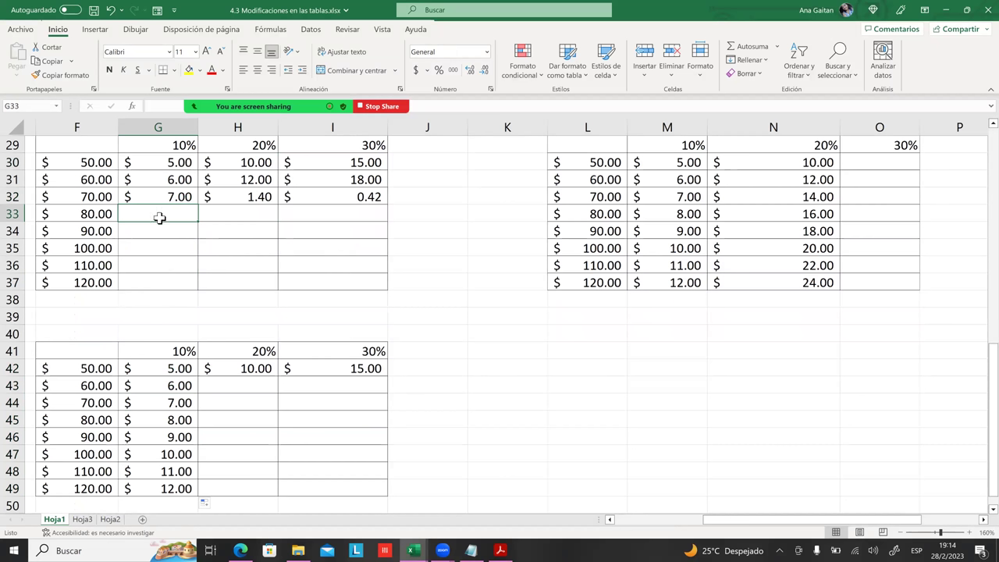
click(159, 420)
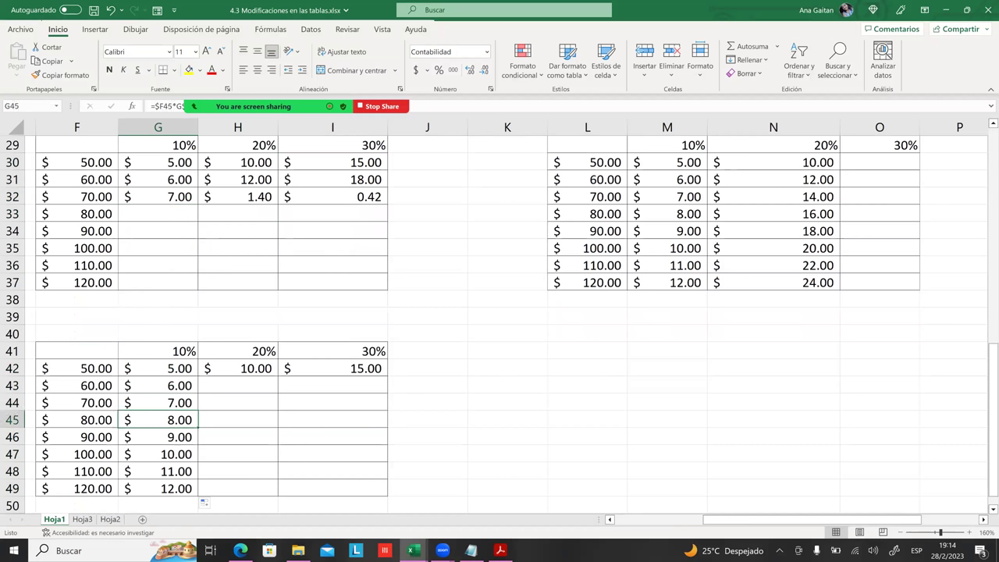
key(Left)
key(Right)
click(158, 437)
key(Down)
key(Down)
key(Down)
key(Up)
key(Up)
key(Up)
key(Up)
key(Up)
key(Up)
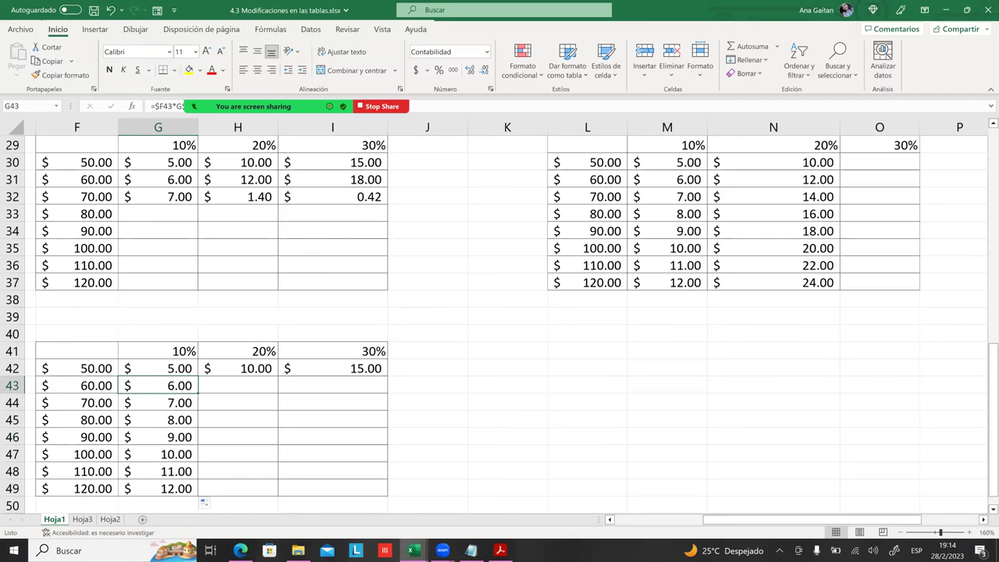
- Copy G43's formula across to H43 and I43, comparing with the row 31 formulas above
drag(197, 394, 385, 394)
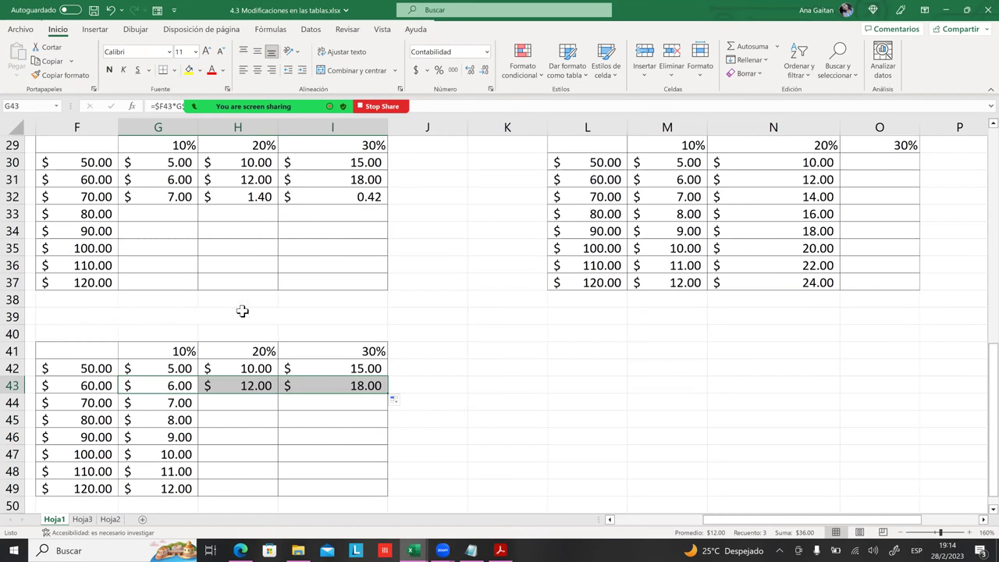
click(238, 403)
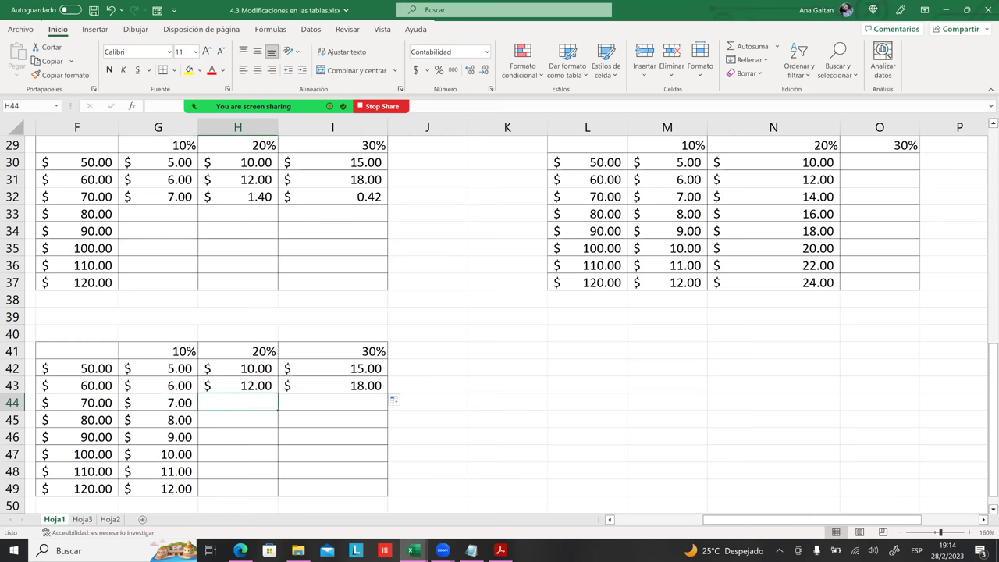
click(168, 180)
click(231, 185)
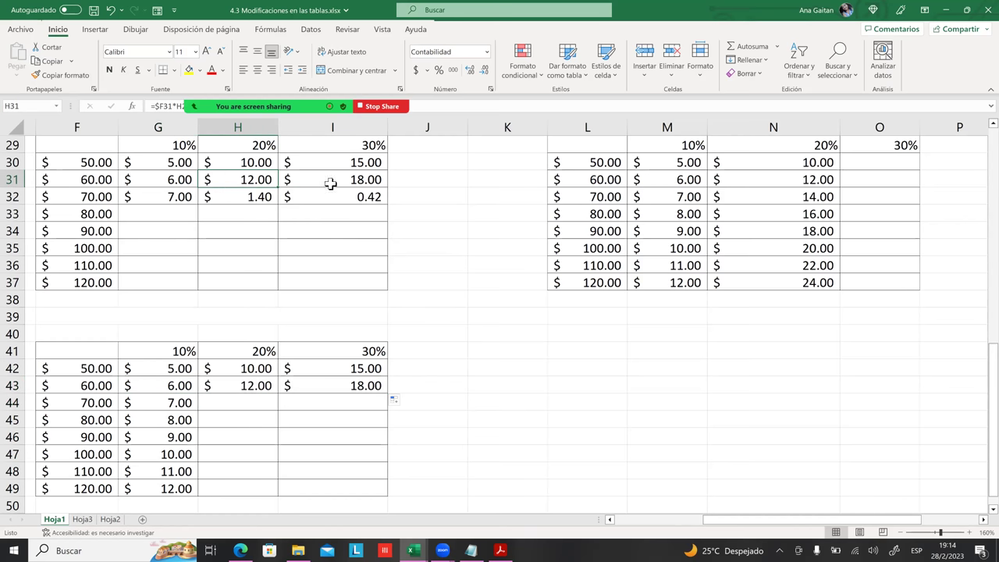
click(330, 186)
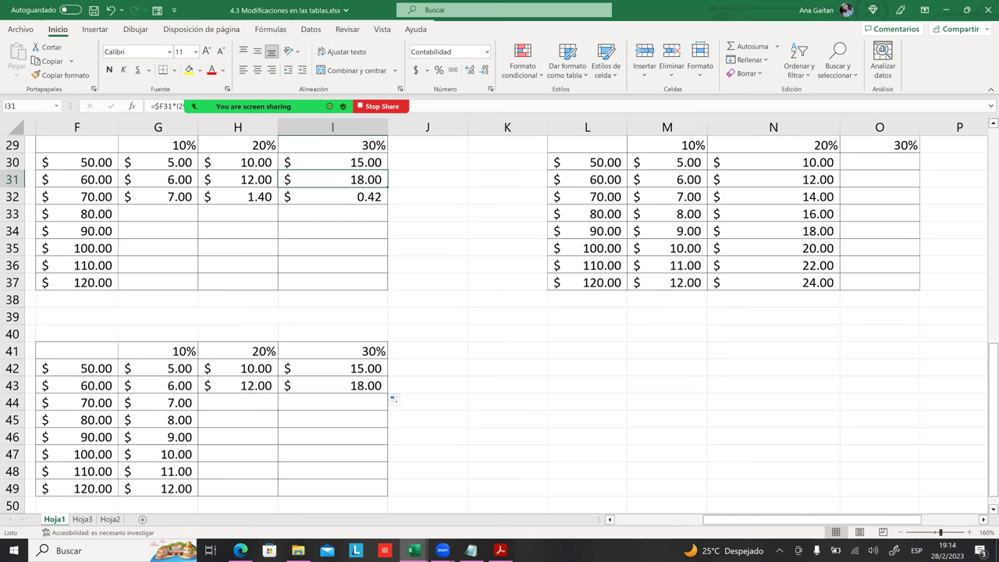
click(774, 179)
- Fill H43:I43 down to row 49, ending the 20% and 30% columns at $24.00 and $36.00
click(428, 352)
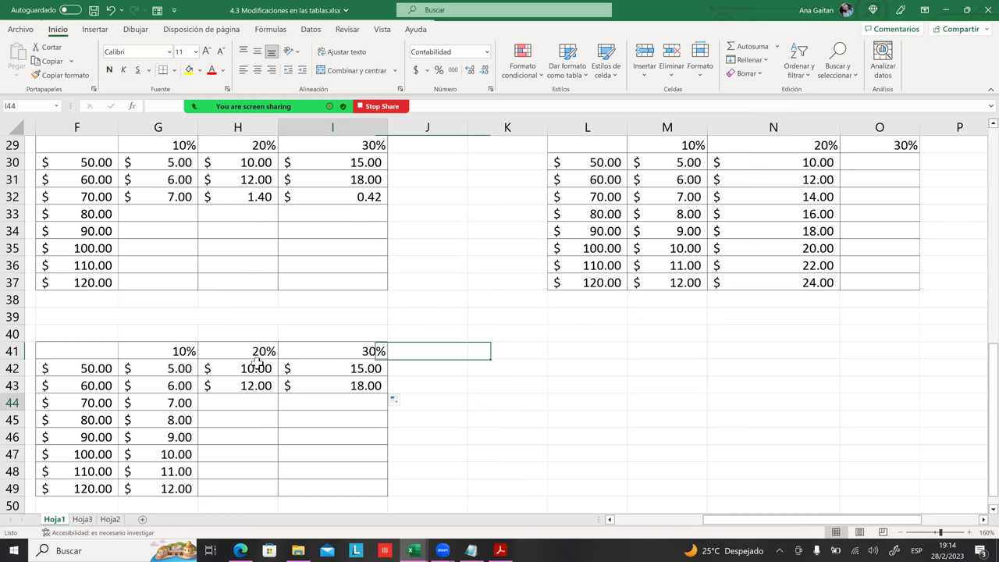
drag(254, 367, 362, 387)
mouse_move(242, 386)
mouse_down()
mouse_move(362, 386)
mouse_move(382, 492)
mouse_up()
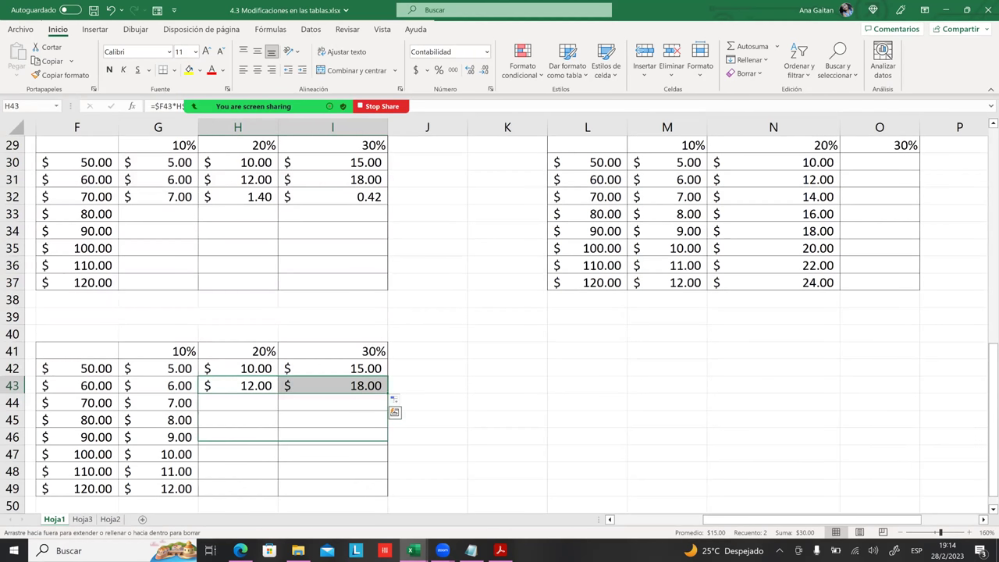
click(427, 454)
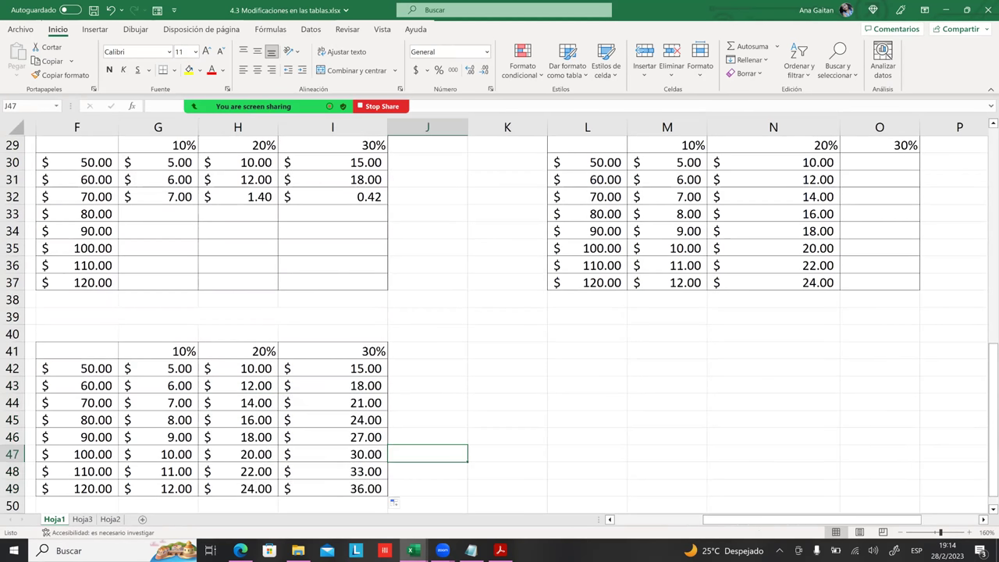
scroll(499, 312, down, 1)
click(332, 454)
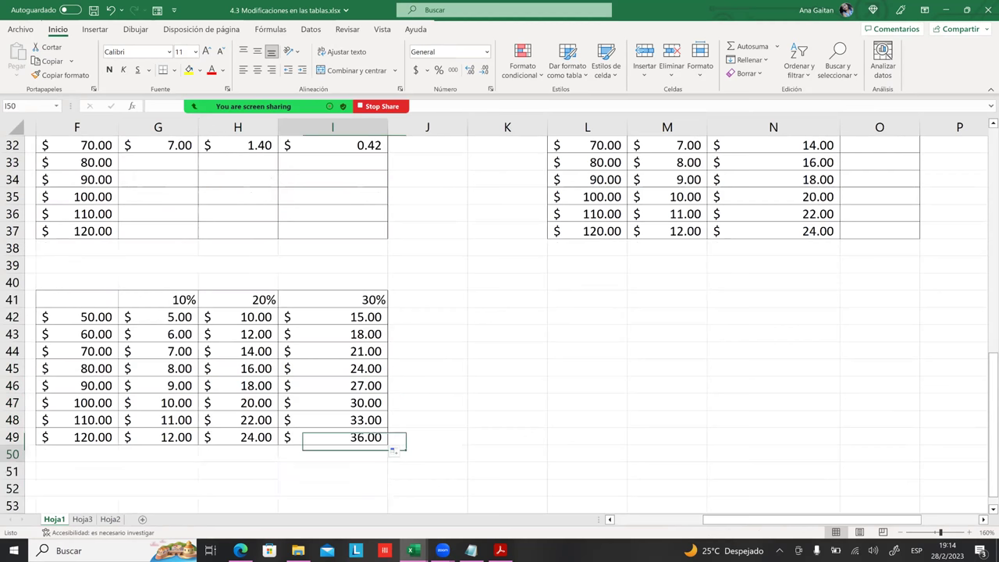
click(507, 419)
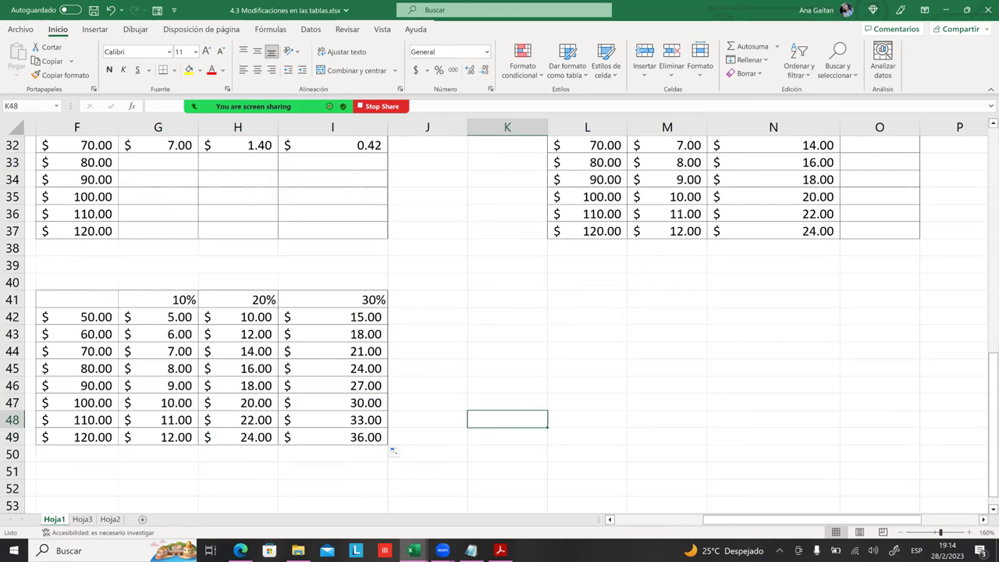
ctrl+scroll(499, 312, up, 1)
scroll(499, 313, down, 2)
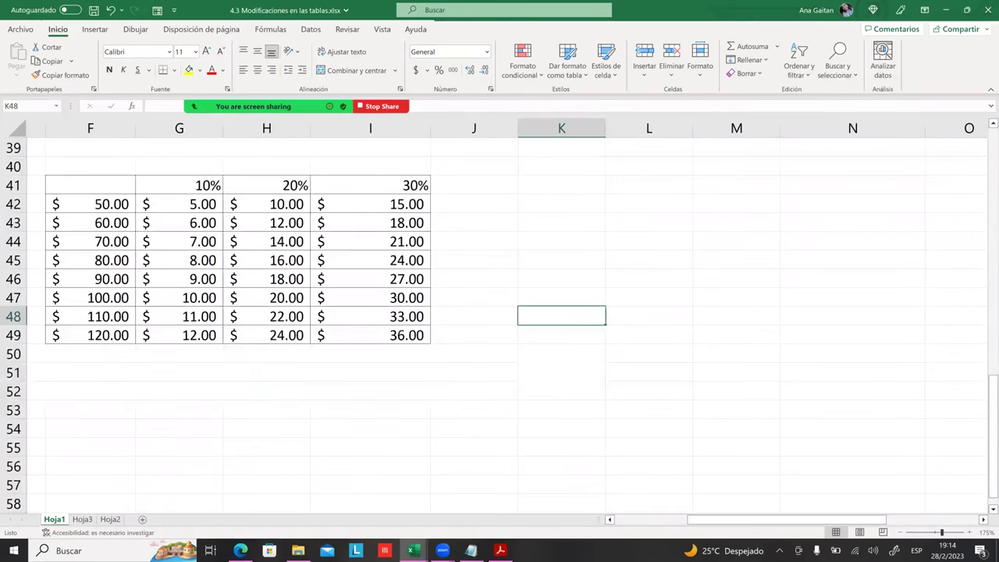
scroll(516, 320, left, 1)
scroll(515, 320, left, 3)
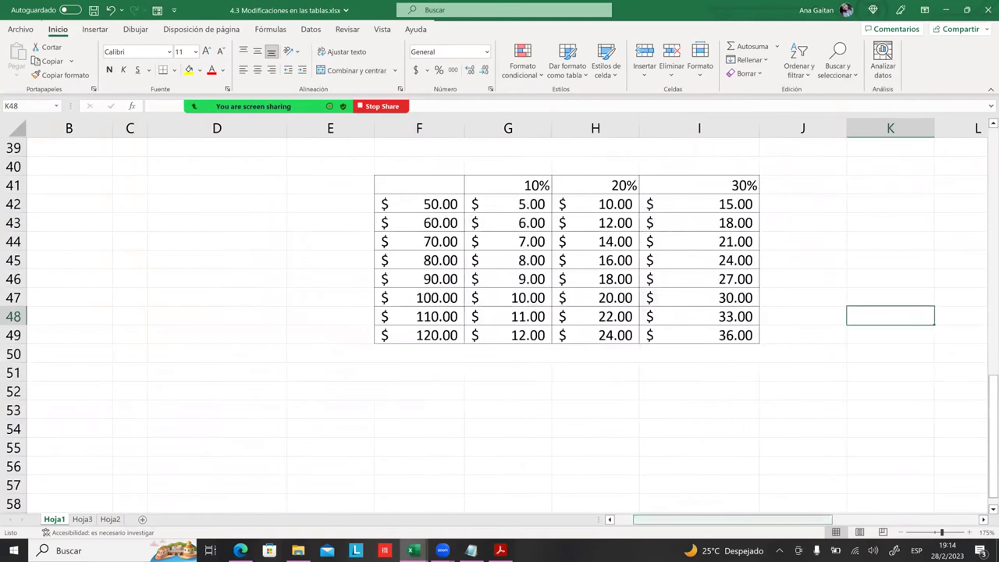
scroll(515, 320, up, 1)
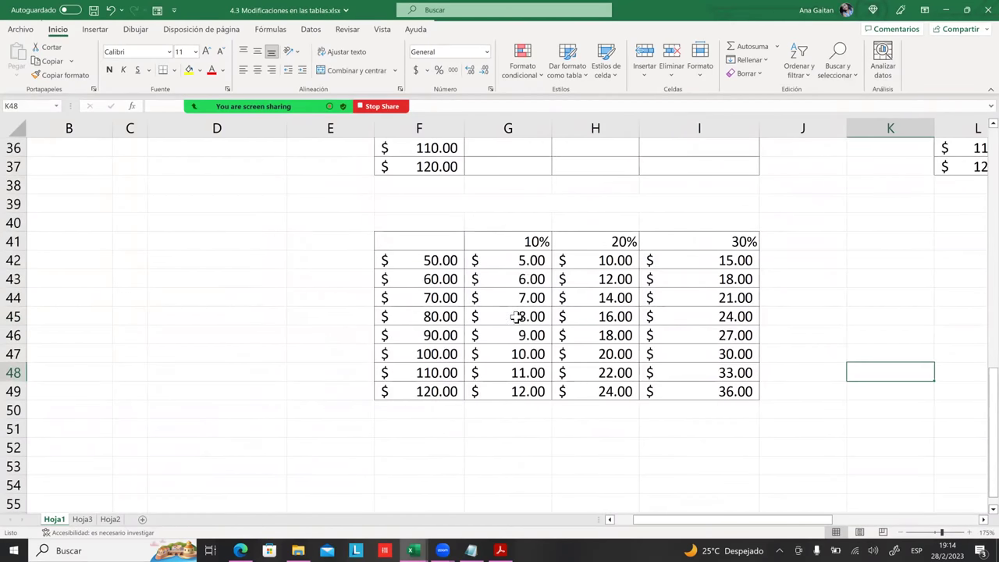
click(521, 279)
click(529, 262)
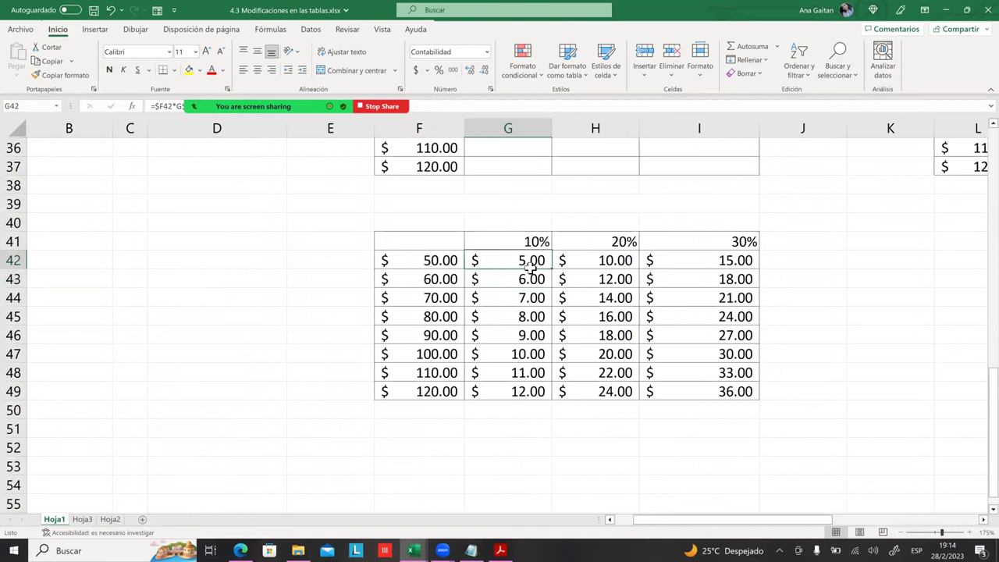
double_click(507, 260)
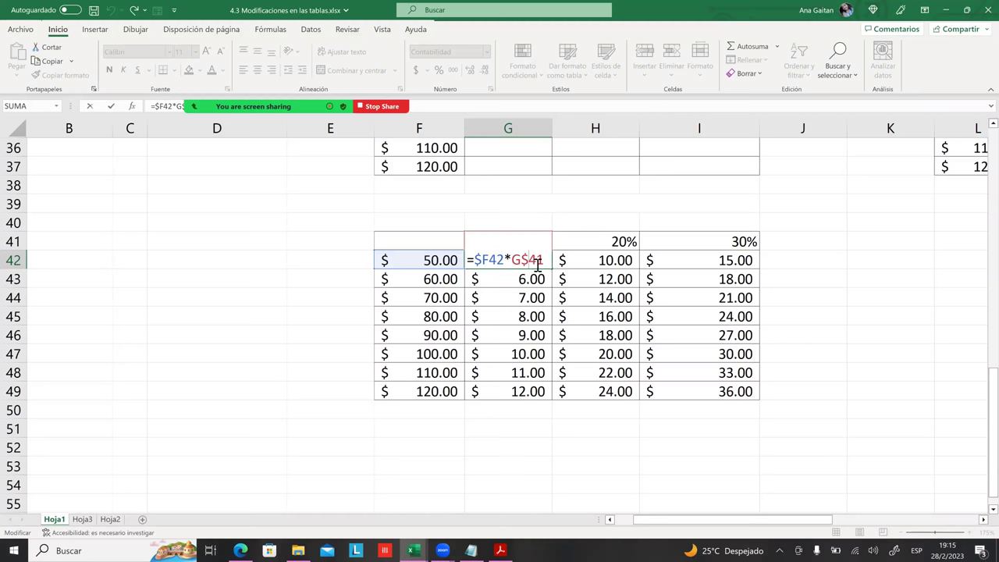
key(Return)
click(392, 138)
key(ctrl+space)
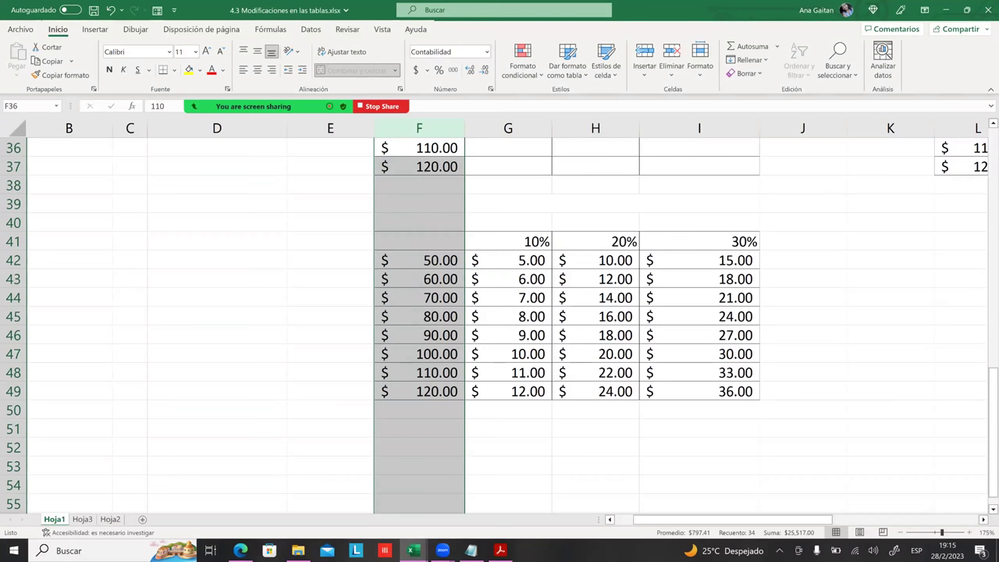
click(16, 242)
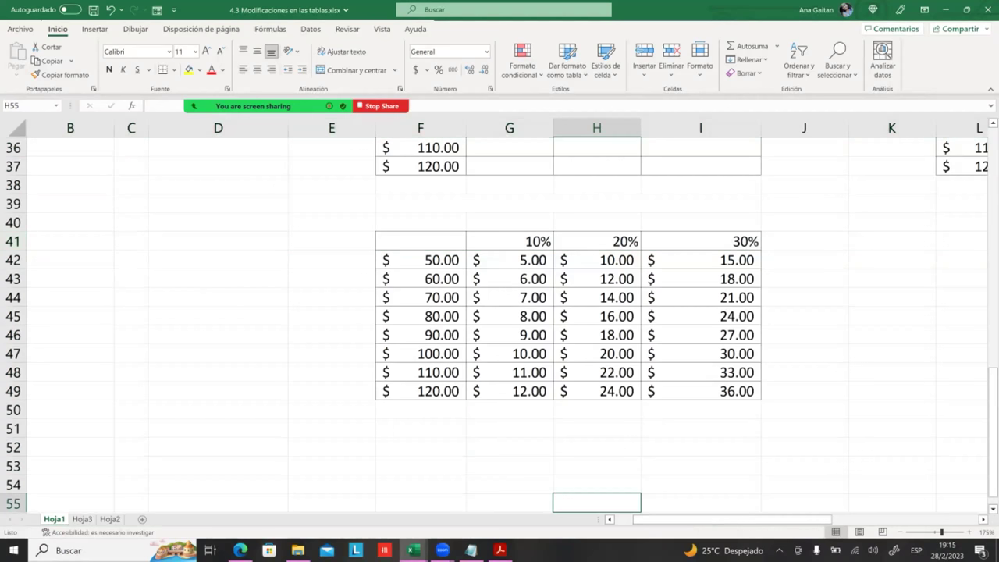
click(521, 335)
click(534, 298)
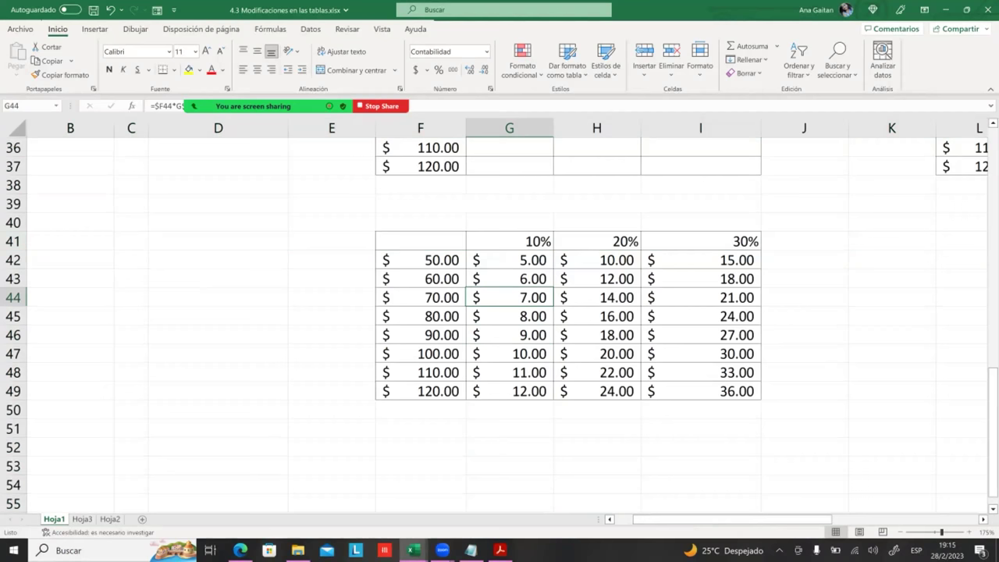
scroll(499, 312, up, 1)
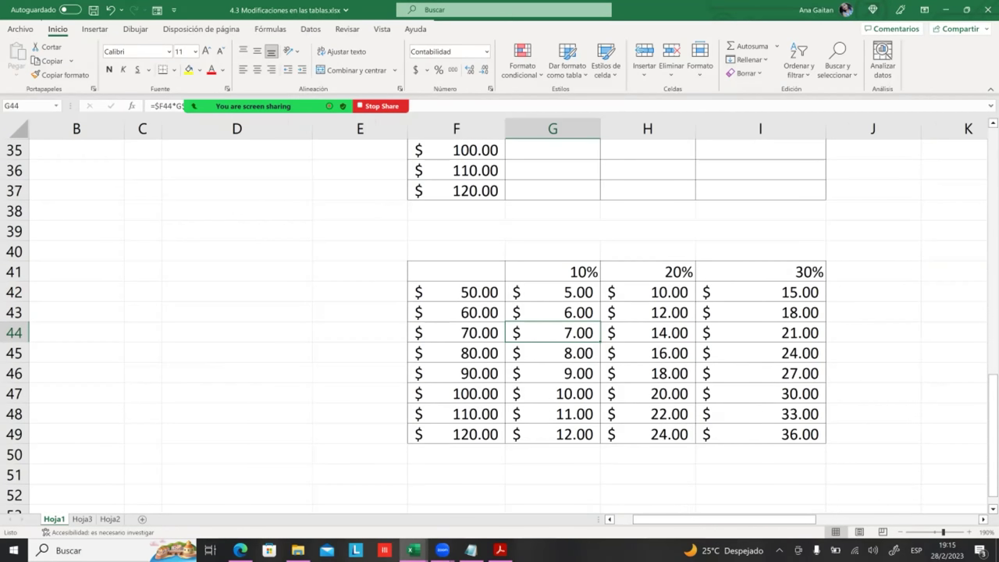
click(634, 315)
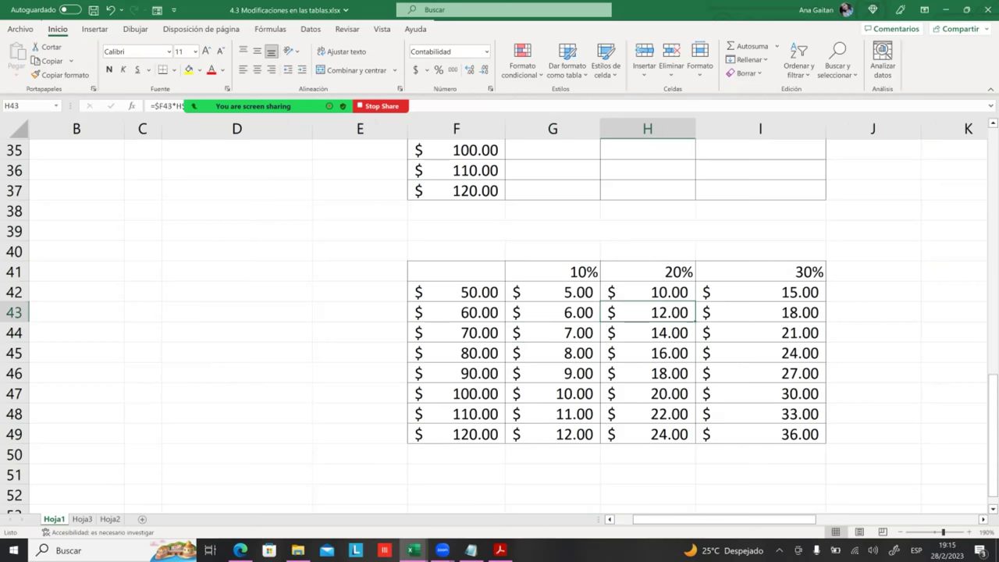
click(761, 509)
drag(725, 519, 712, 519)
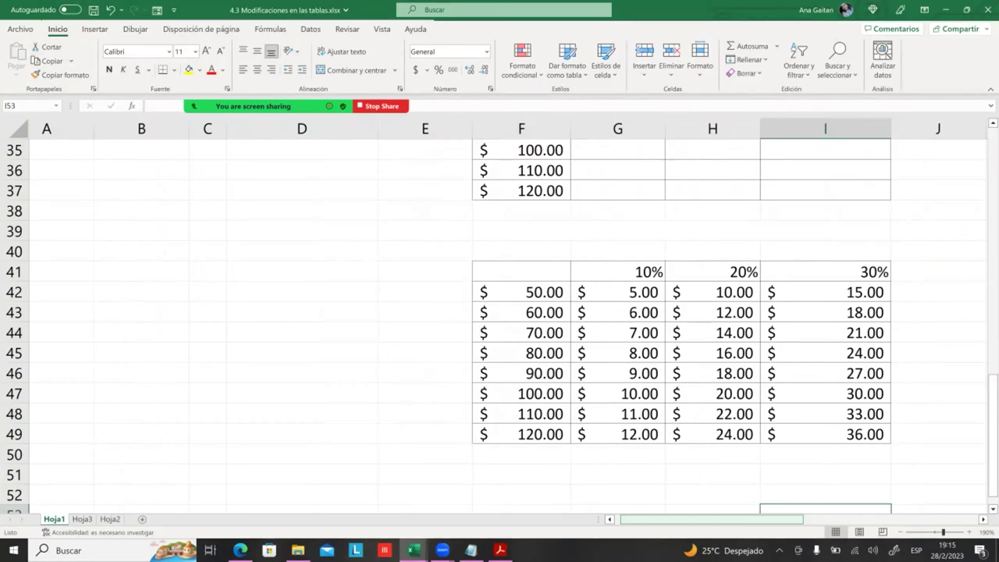
mouse_move(253, 106)
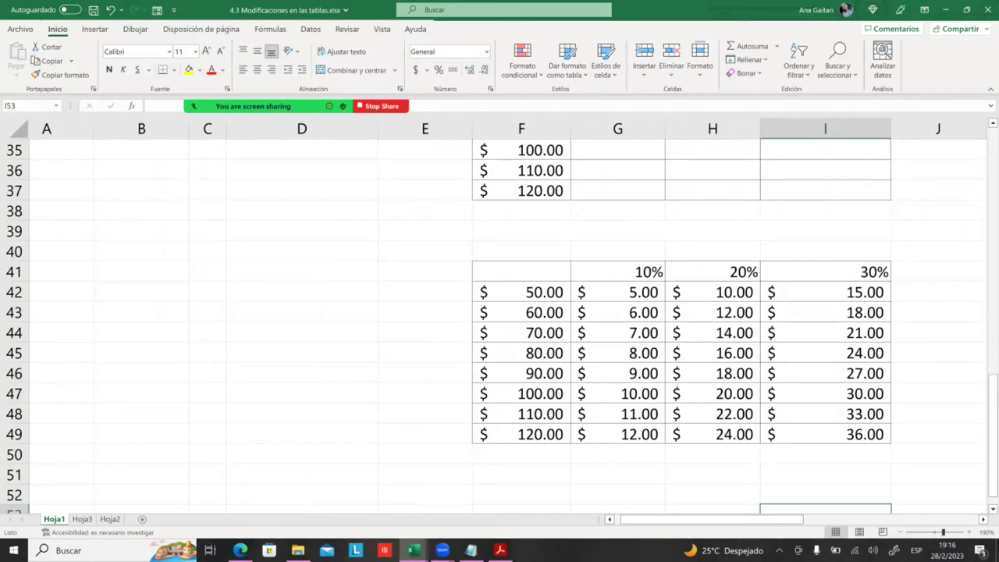
click(713, 414)
drag(711, 519, 755, 519)
mouse_move(414, 550)
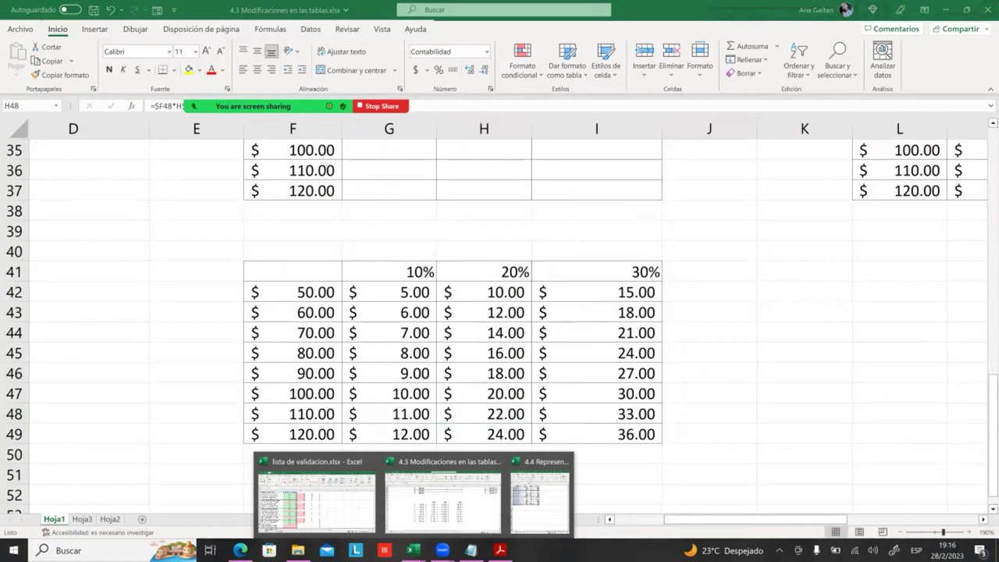
click(443, 492)
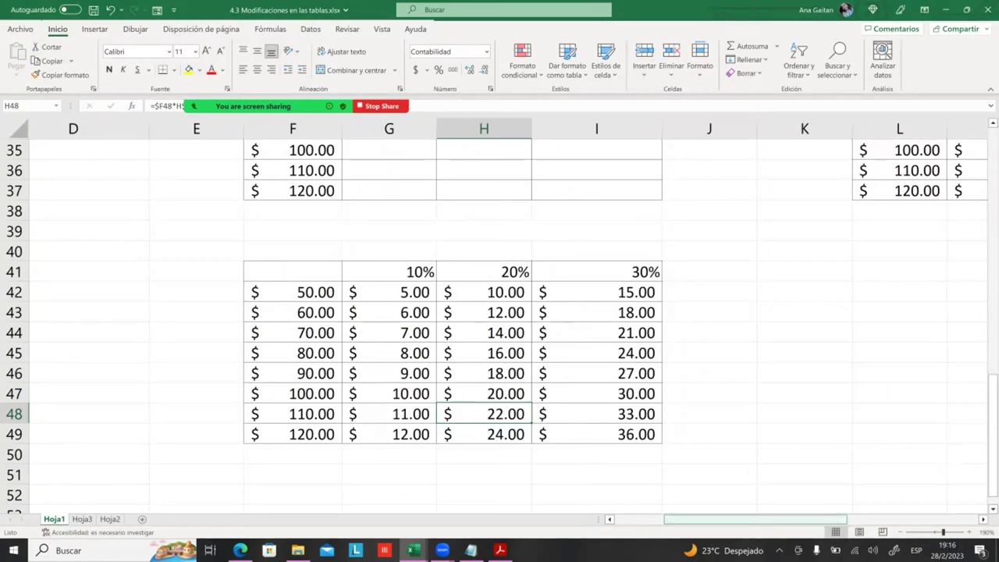
scroll(302, 238, right, 1)
scroll(302, 238, up, 3)
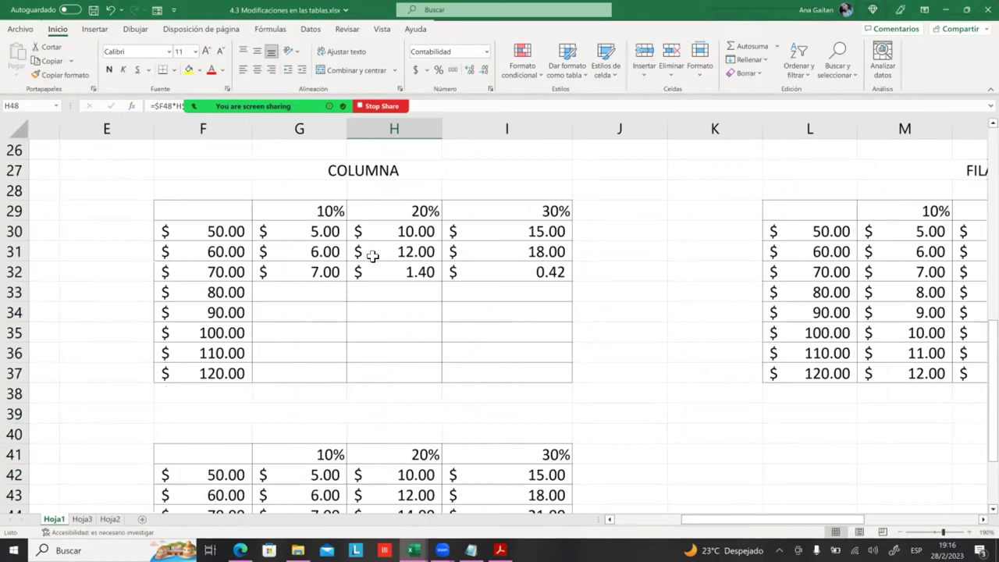
drag(294, 224, 300, 373)
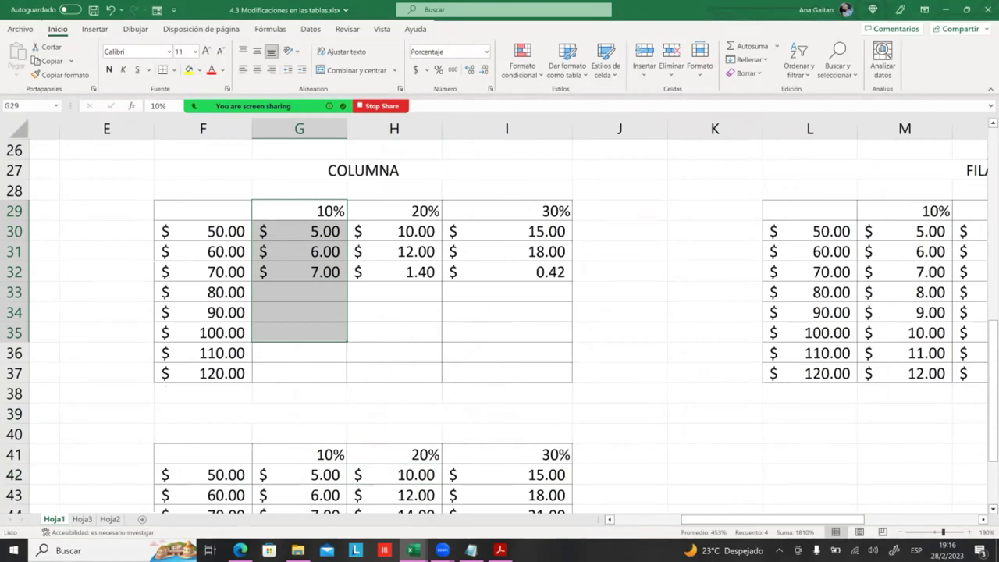
click(809, 292)
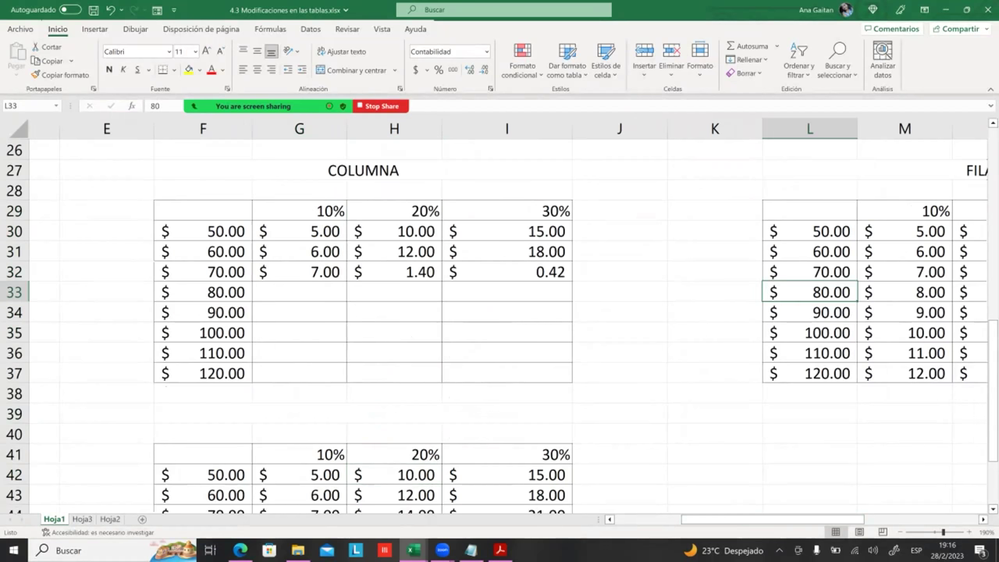
scroll(500, 313, down, 1)
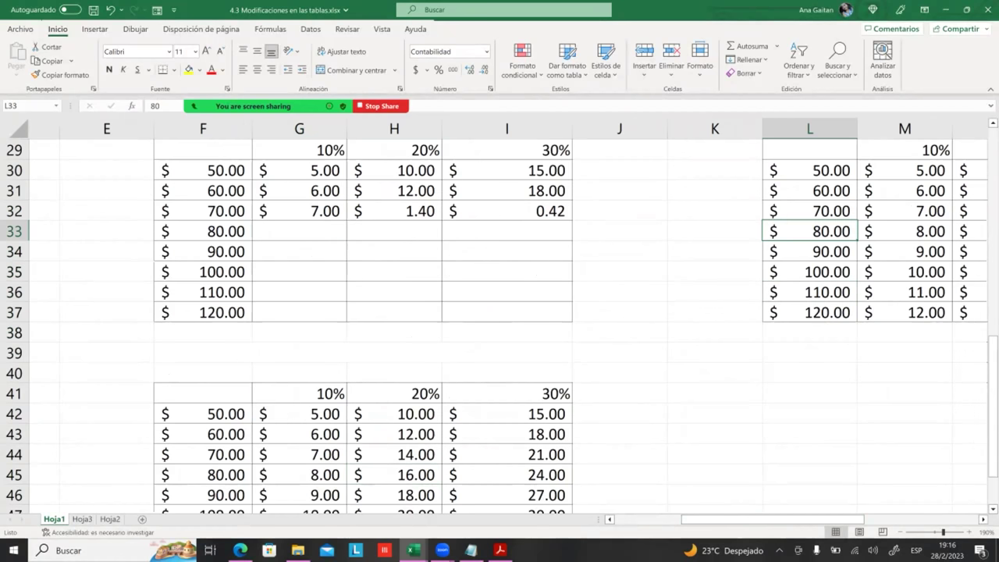
scroll(500, 312, down, 2)
click(394, 393)
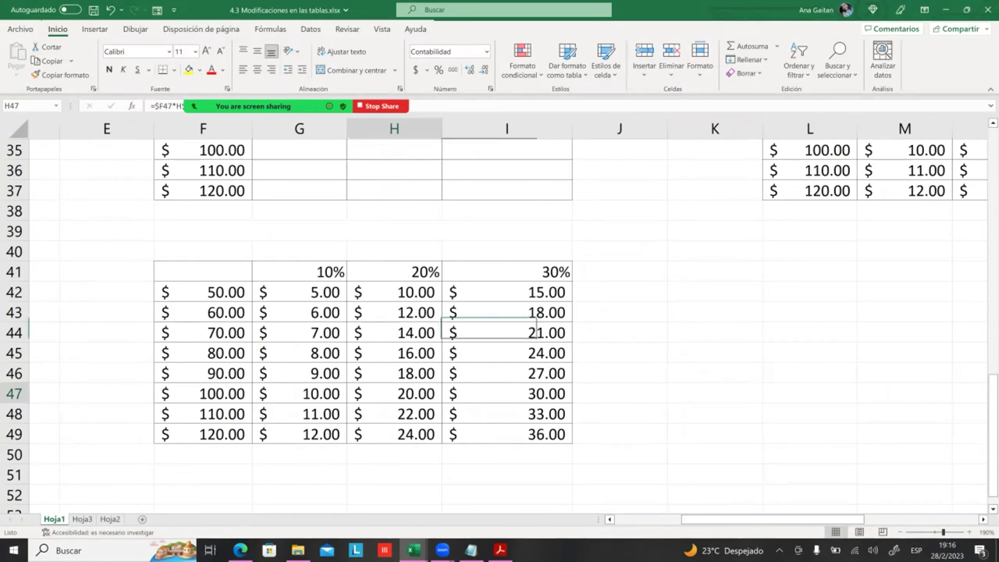
scroll(499, 312, up, 2)
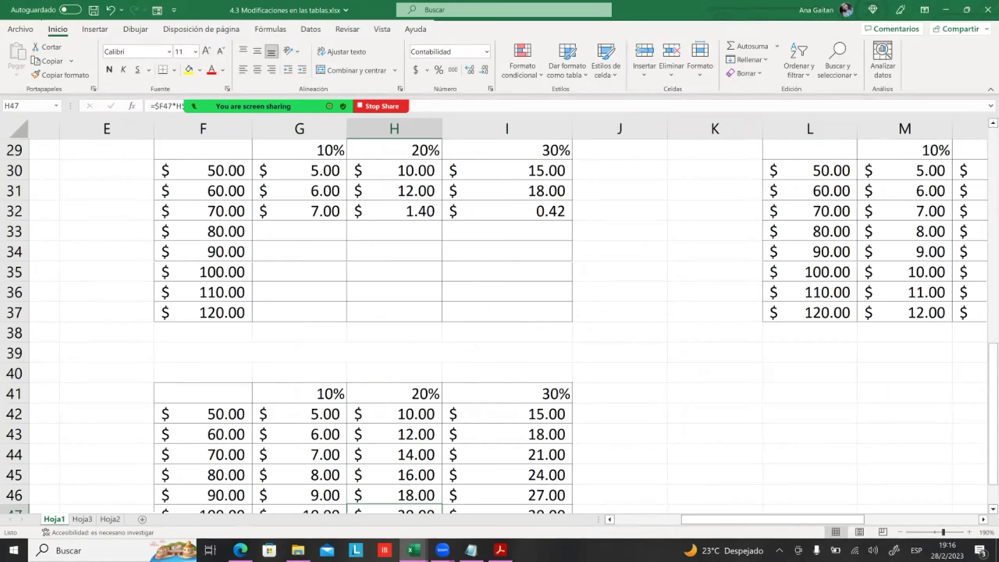
click(394, 413)
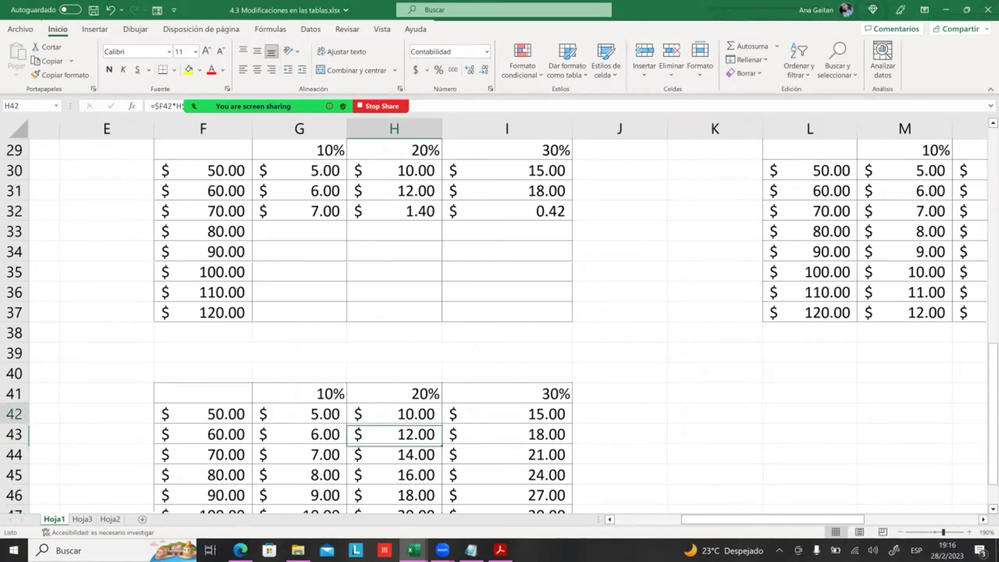
click(300, 414)
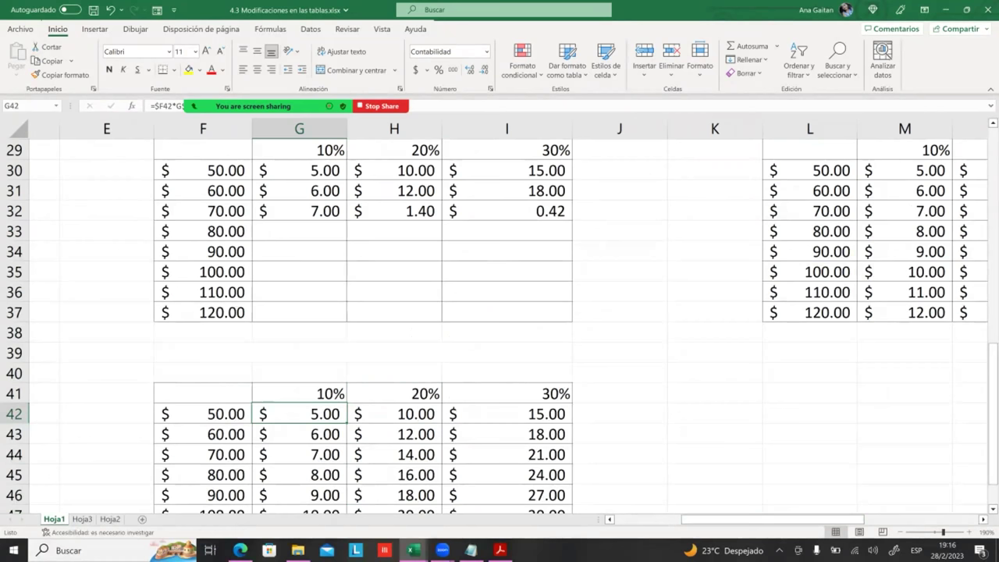
scroll(503, 359, down, 1)
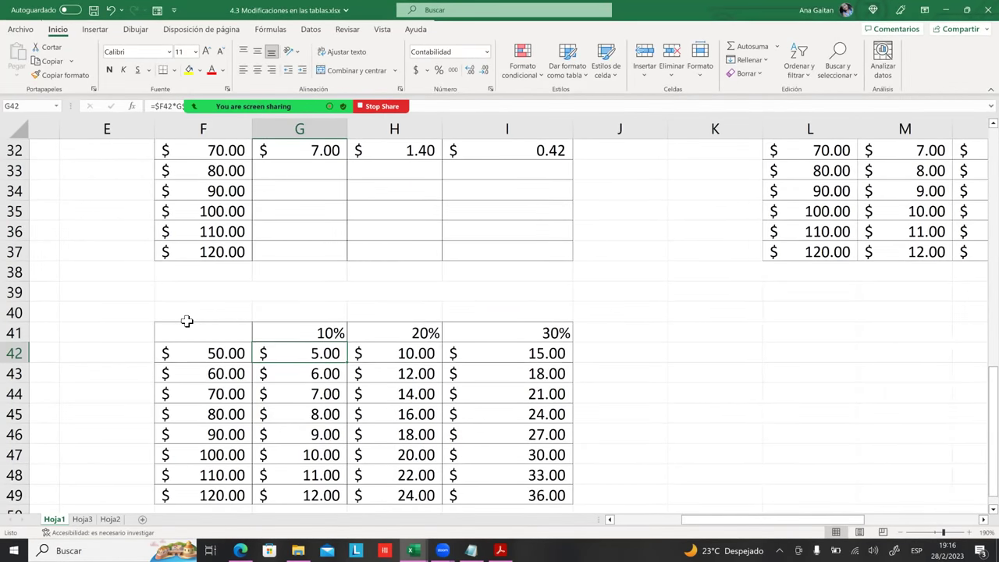
scroll(195, 322, down, 1)
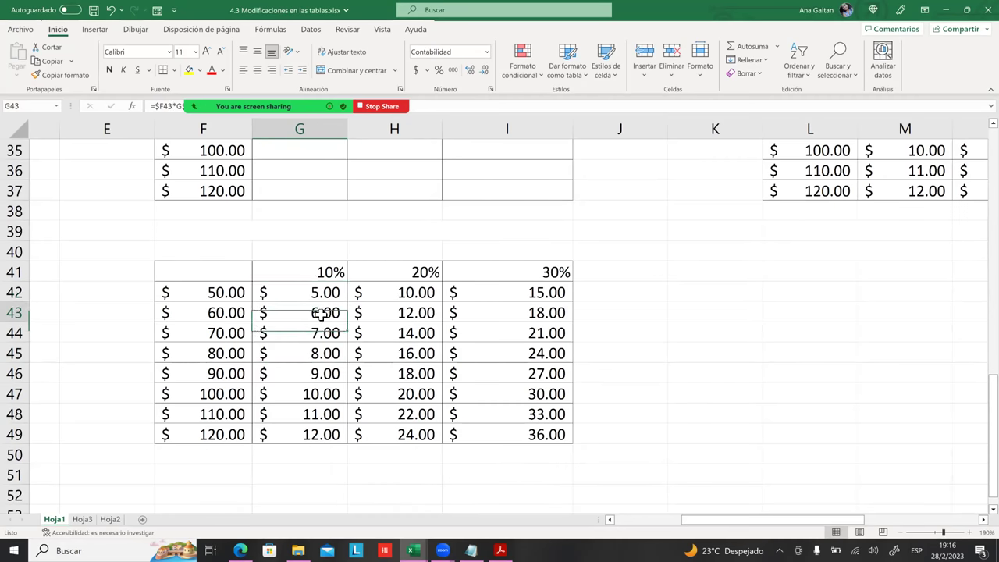
- Clear the lower table's results in G43:I49 and H42:I42
drag(322, 315, 539, 434)
key(Delete)
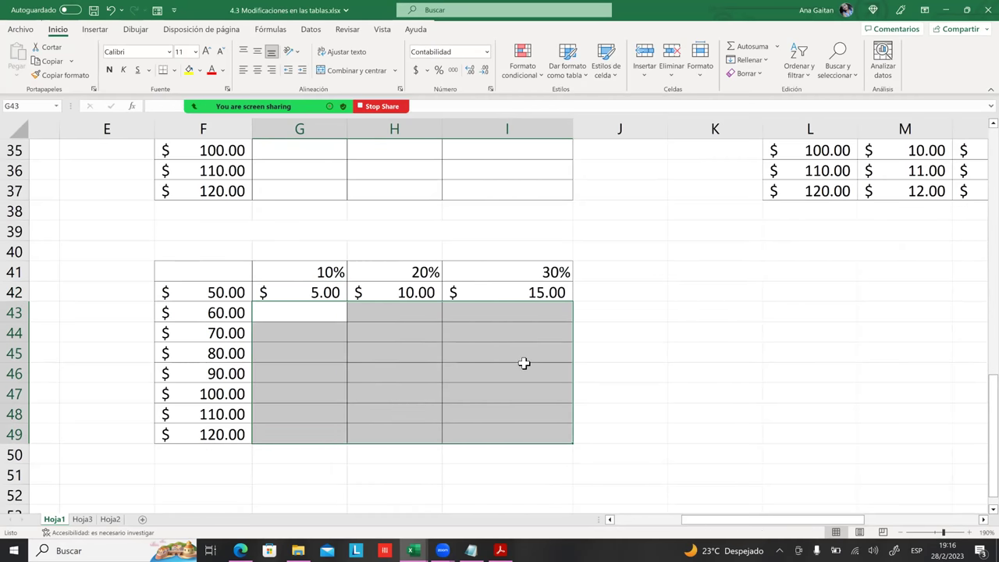
click(522, 372)
drag(414, 291, 526, 291)
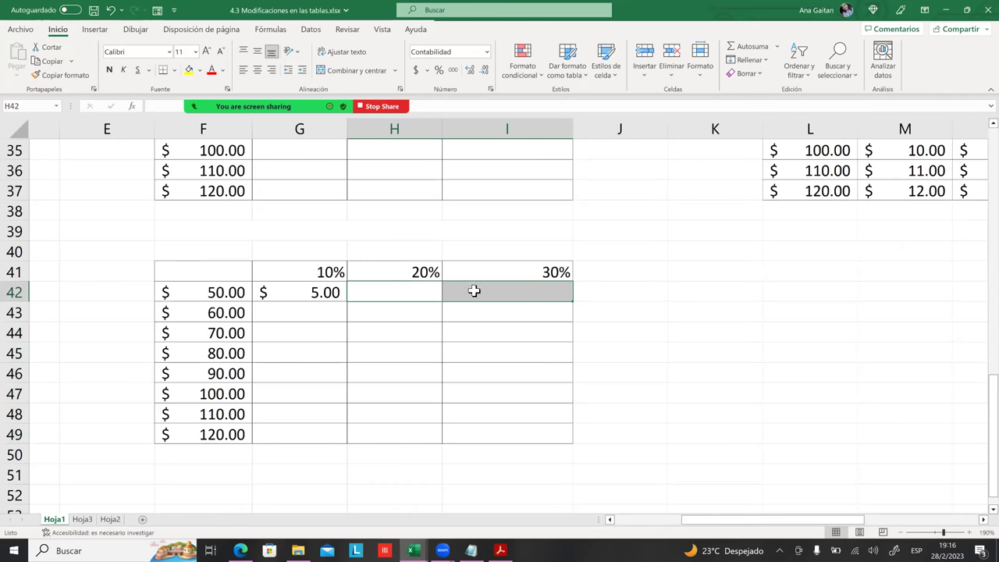
click(211, 394)
- Copy G42's formula across to I42 and down to row 49, restoring $5.00–$36.00
click(325, 292)
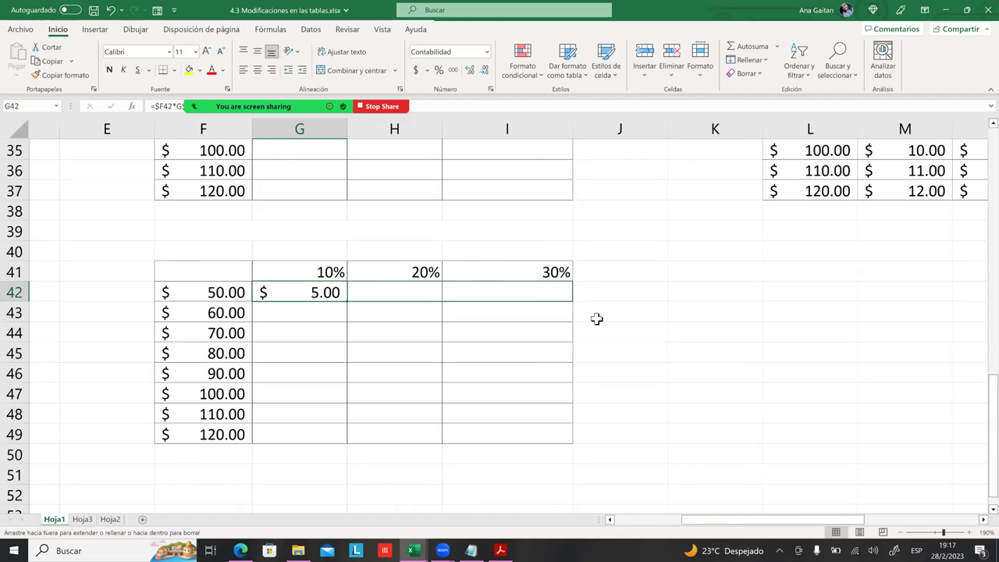
drag(596, 318, 575, 309)
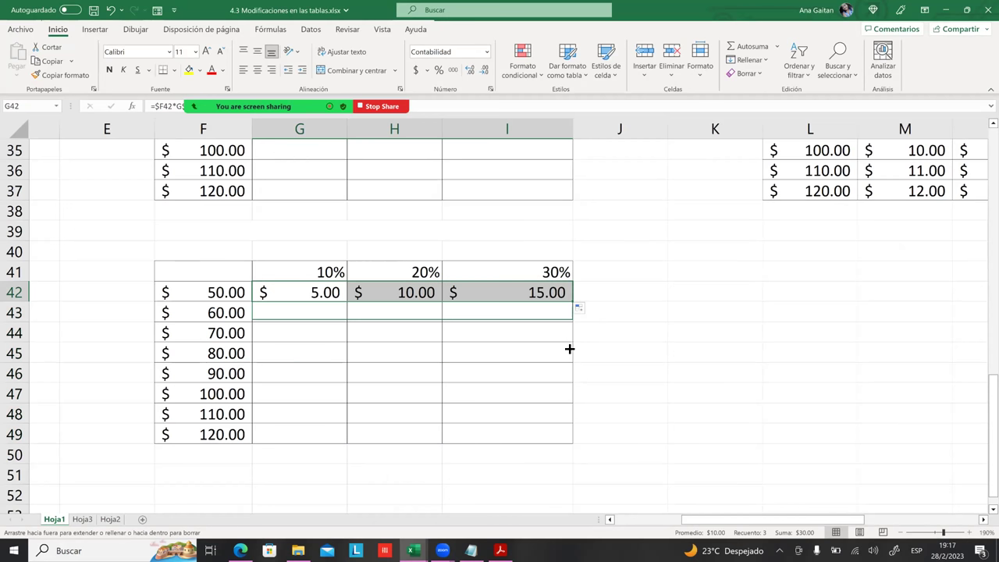
drag(572, 301, 573, 443)
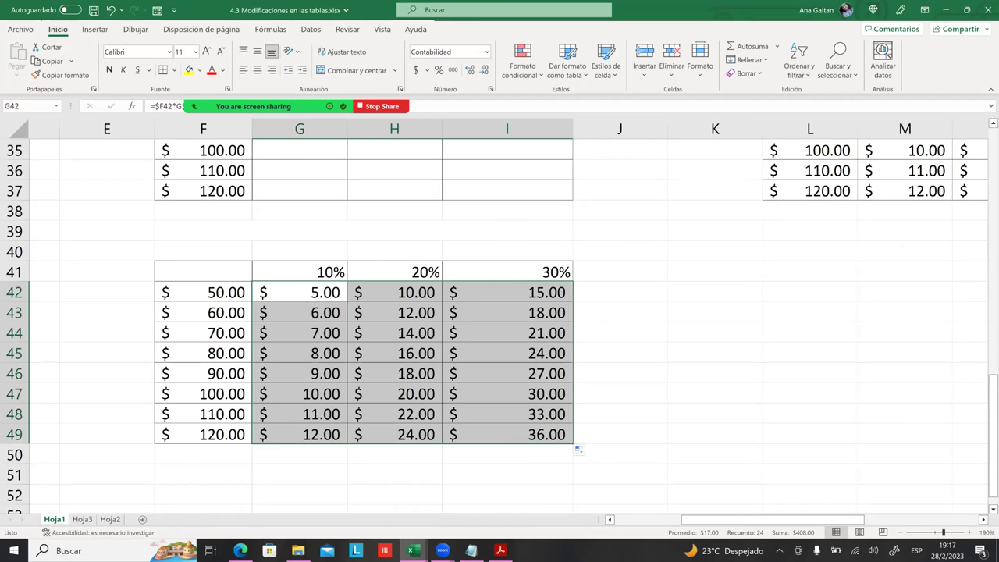
click(619, 414)
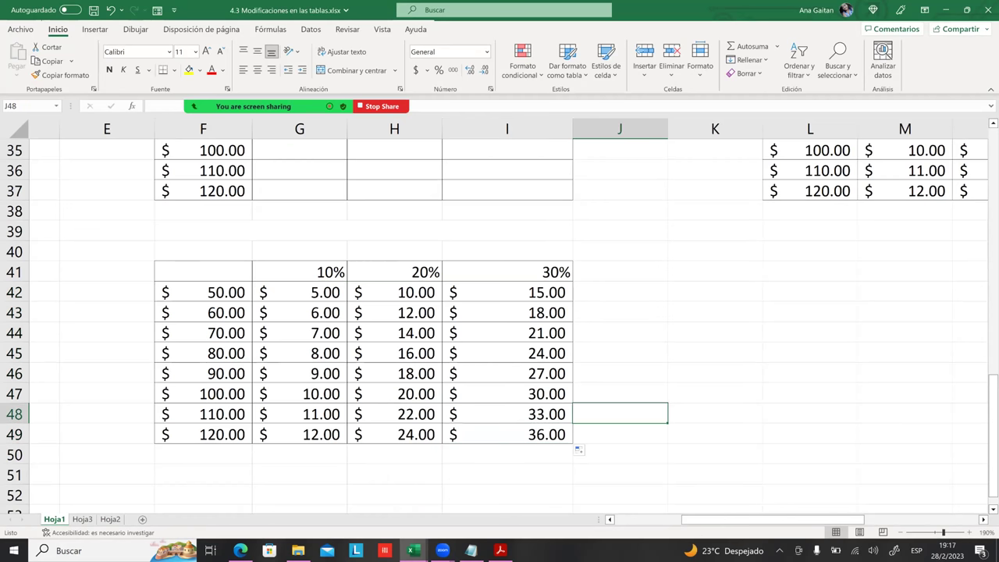
click(507, 433)
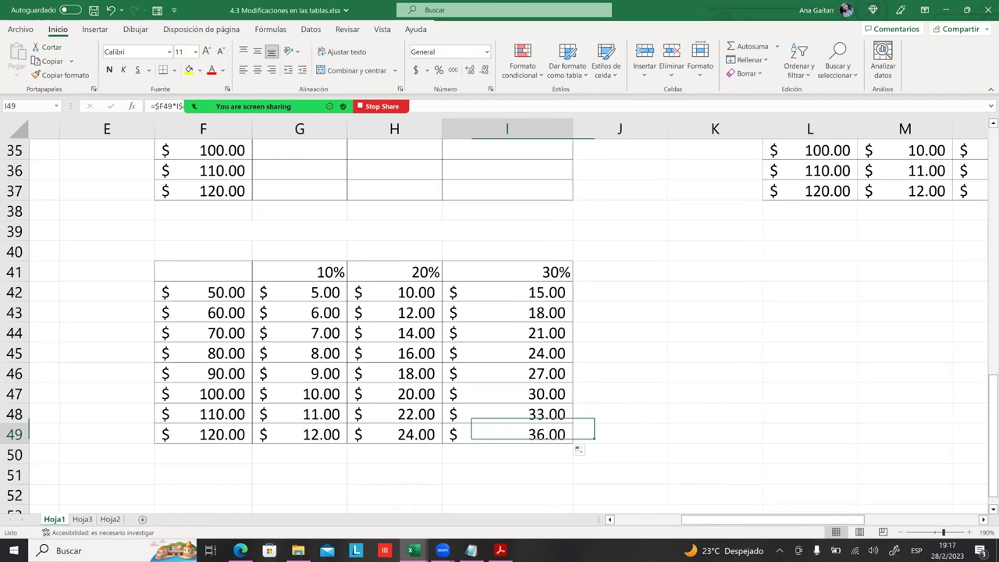
- Display the mixed-reference formulas in I49 and H45 without changing them
key(F2)
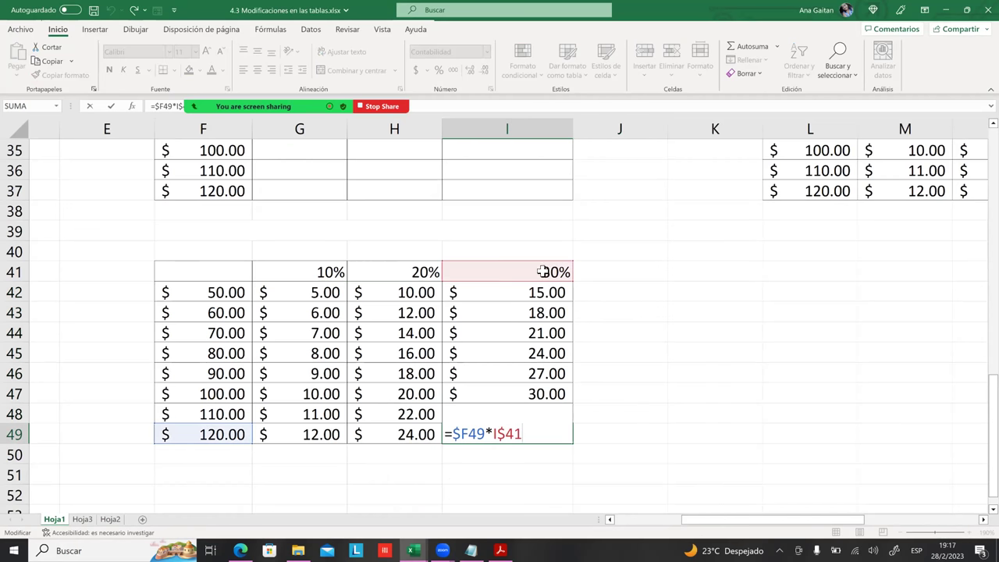
key(Return)
click(427, 353)
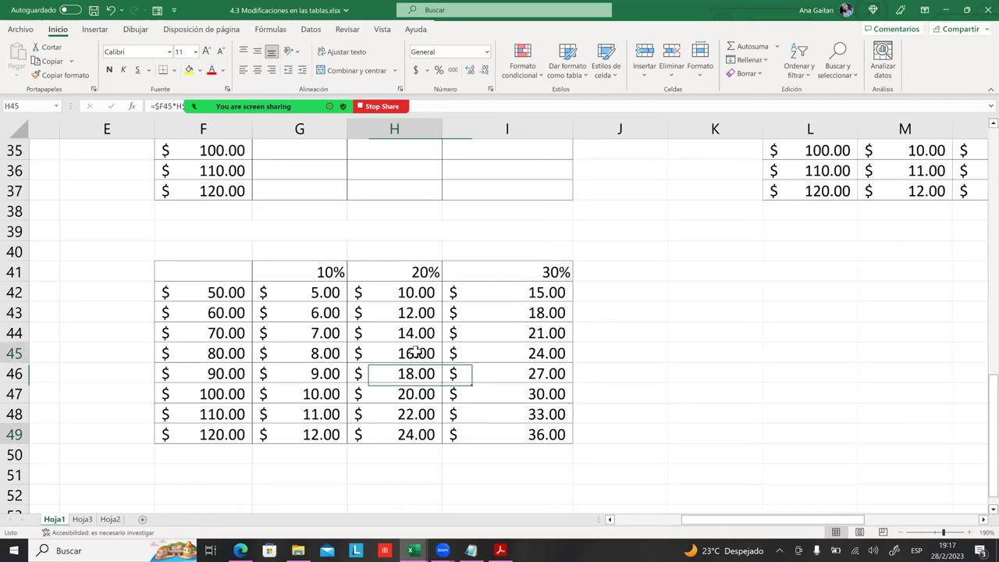
key(F2)
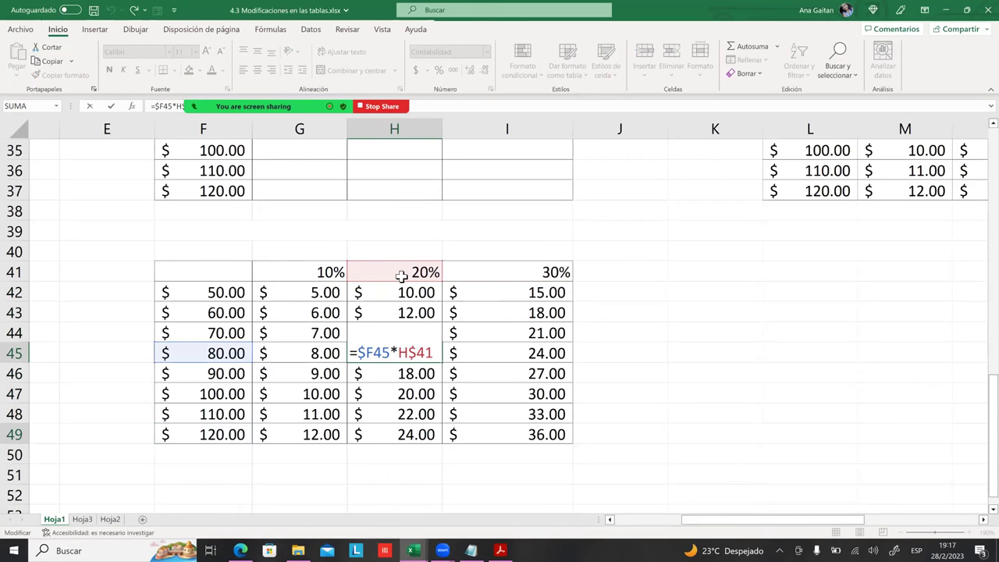
key(Return)
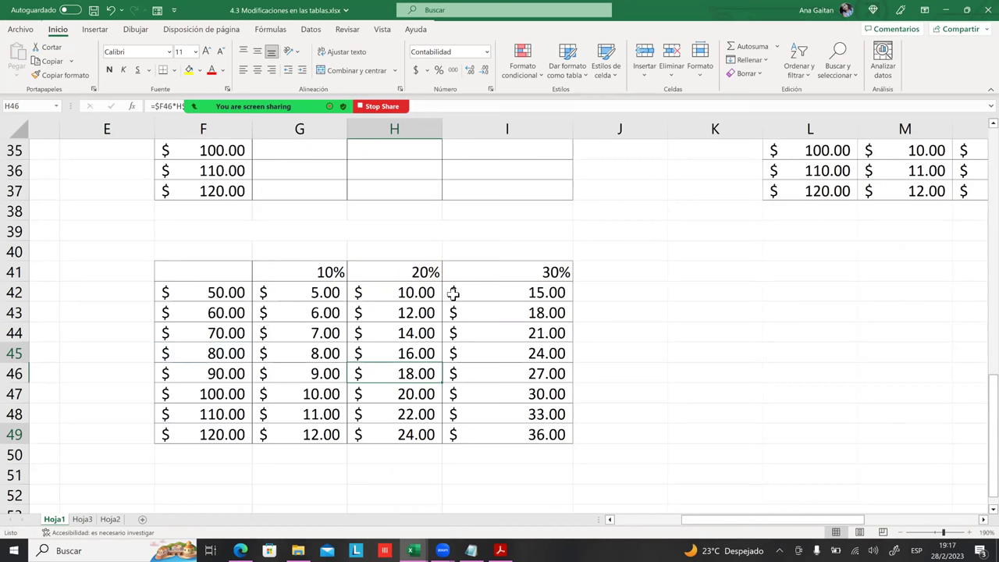
- Inspect the formulas in G47 and H48 against the 10% and 20% headers
click(637, 310)
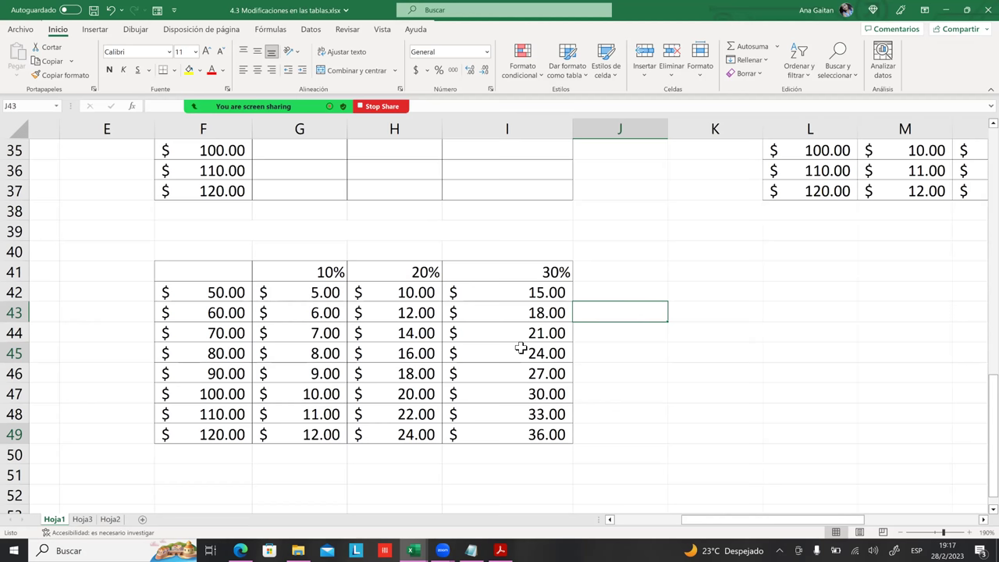
click(551, 353)
click(630, 353)
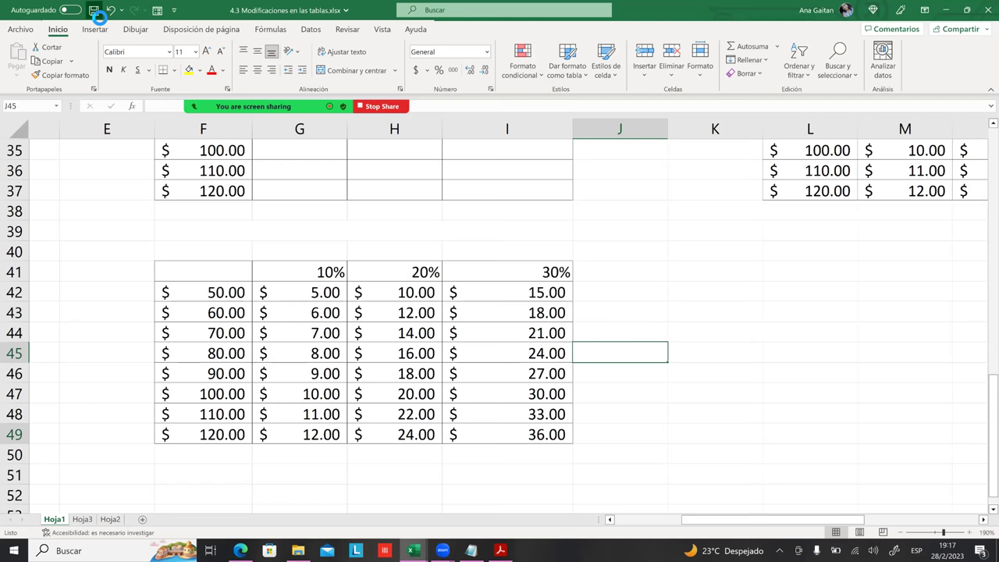
click(300, 394)
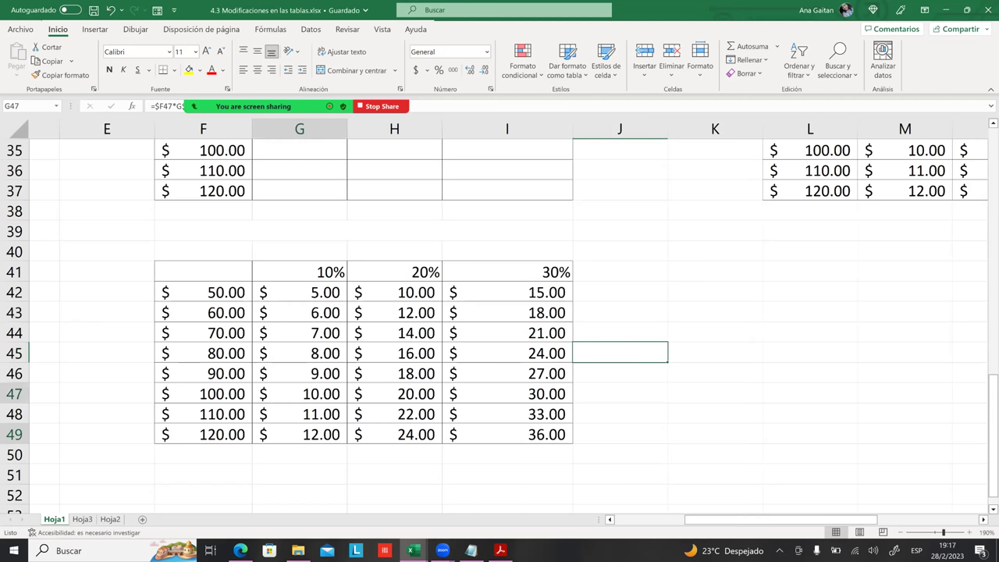
scroll(524, 331, up, 1)
scroll(524, 331, down, 1)
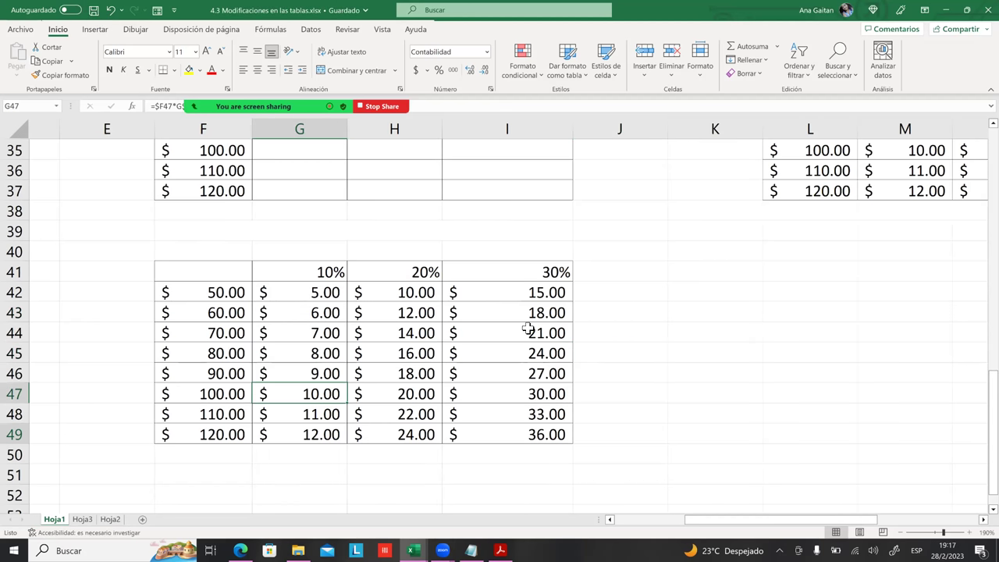
scroll(525, 331, down, 2)
click(405, 300)
scroll(405, 300, up, 3)
scroll(405, 300, up, 3)
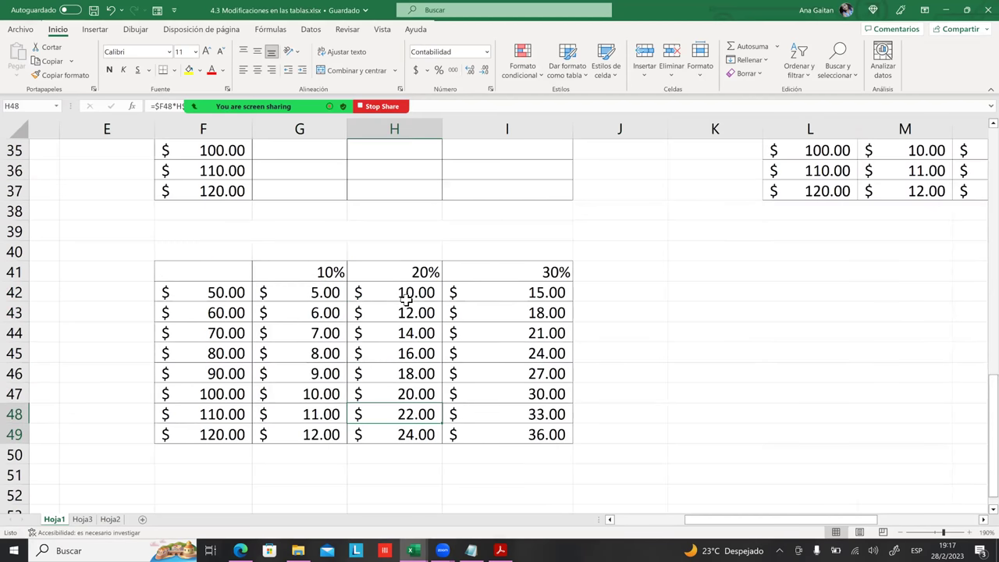
click(291, 279)
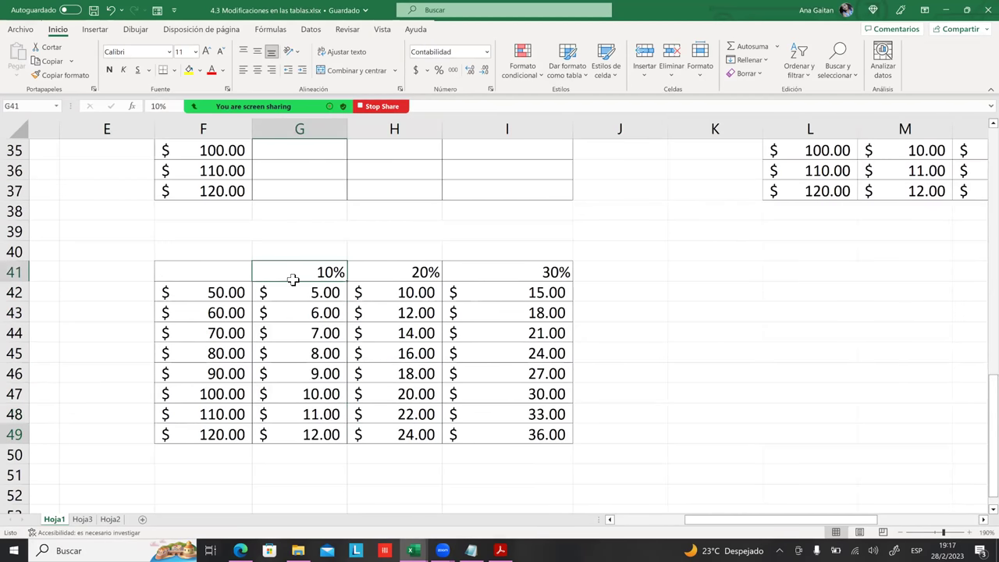
click(389, 279)
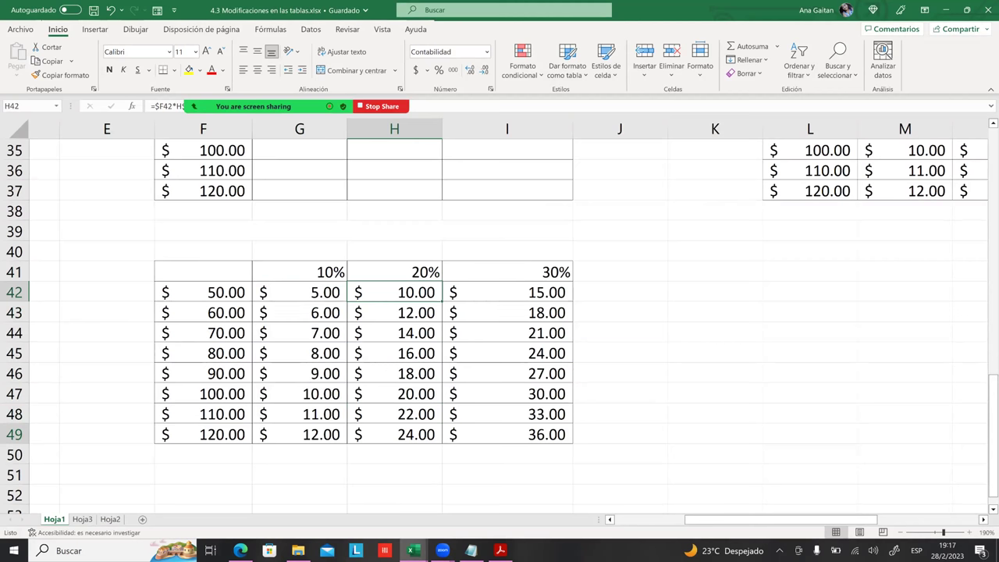
- Trace I46, H44, G42 and H42 back to bases F42–F43, then bring up lesson 4.6
click(541, 363)
click(379, 332)
click(304, 302)
click(197, 293)
click(305, 269)
click(404, 268)
click(211, 319)
click(402, 287)
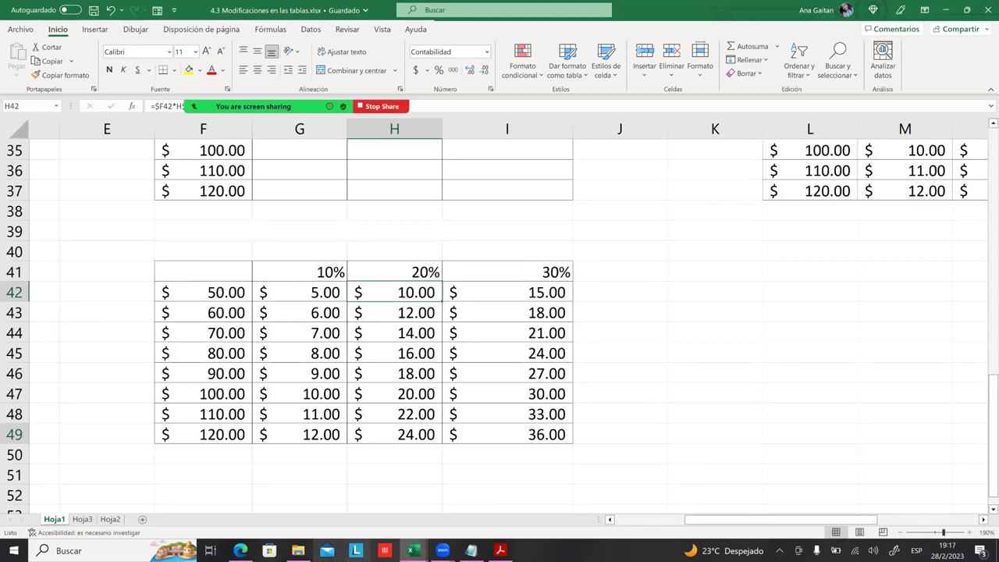
key(alt+Tab)
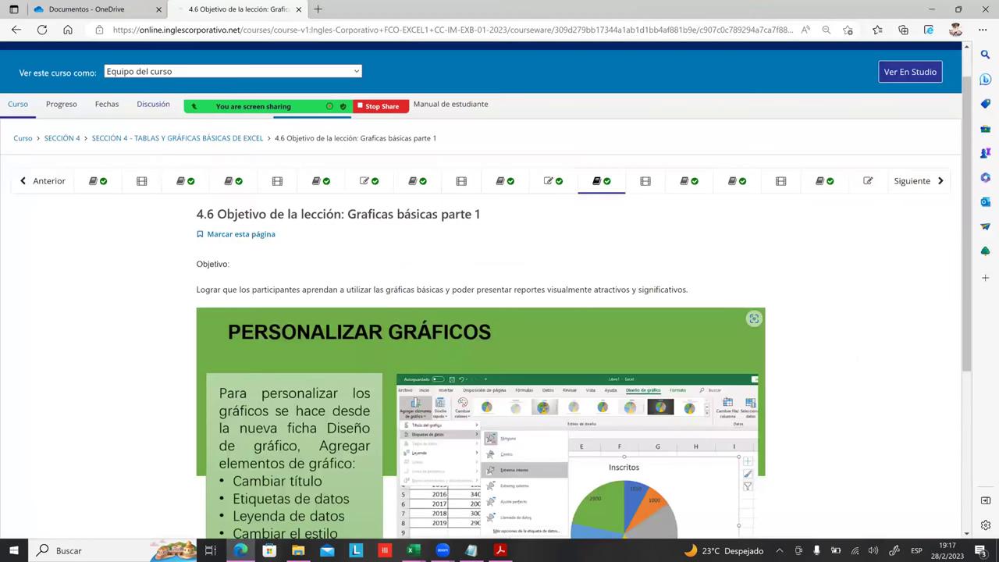
scroll(370, 214, down, 1)
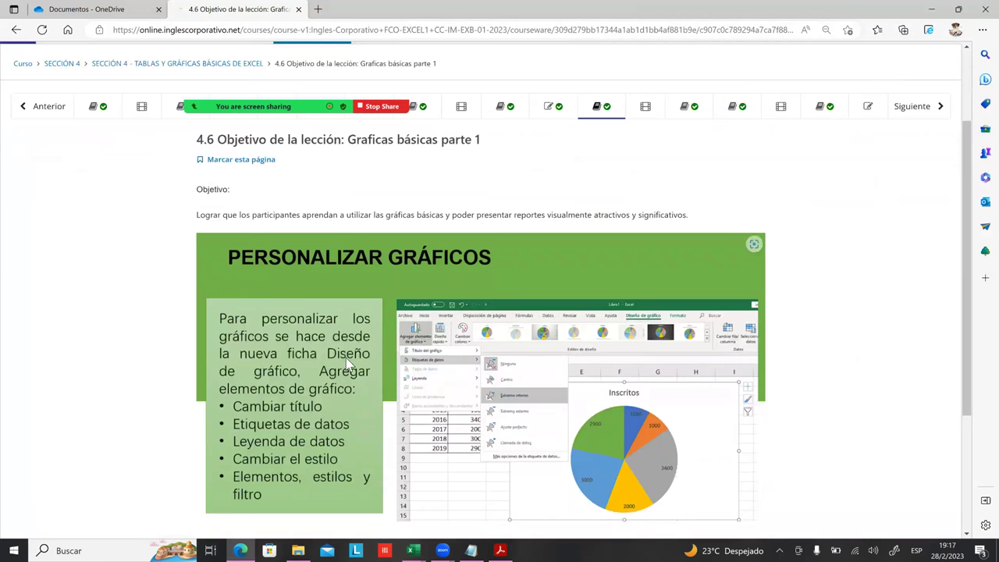
click(413, 550)
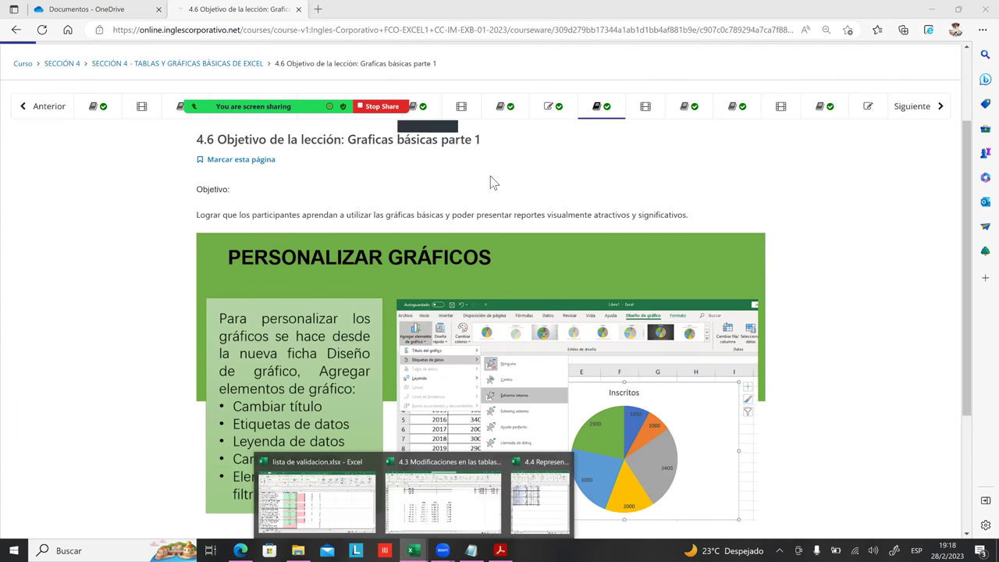
click(404, 117)
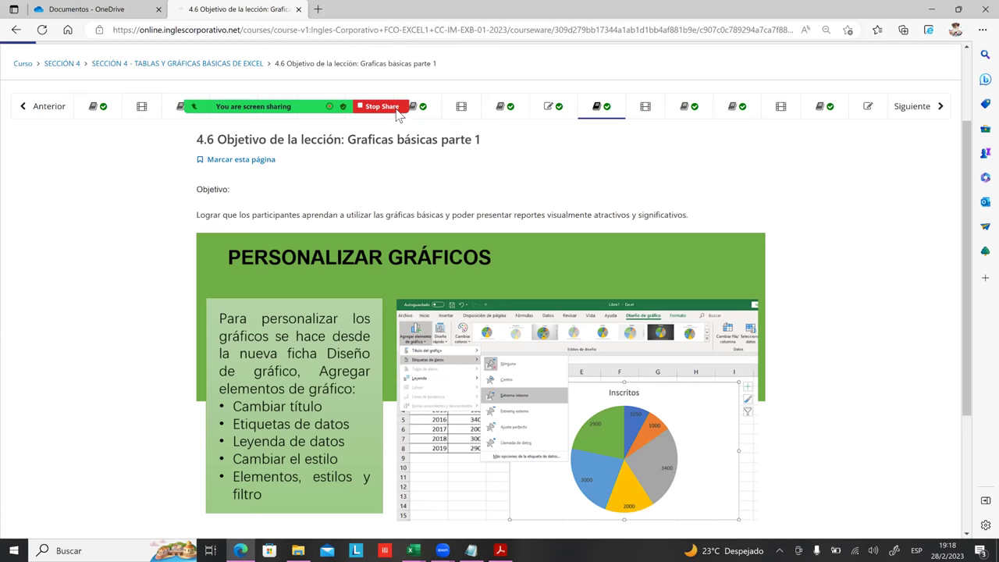
click(395, 108)
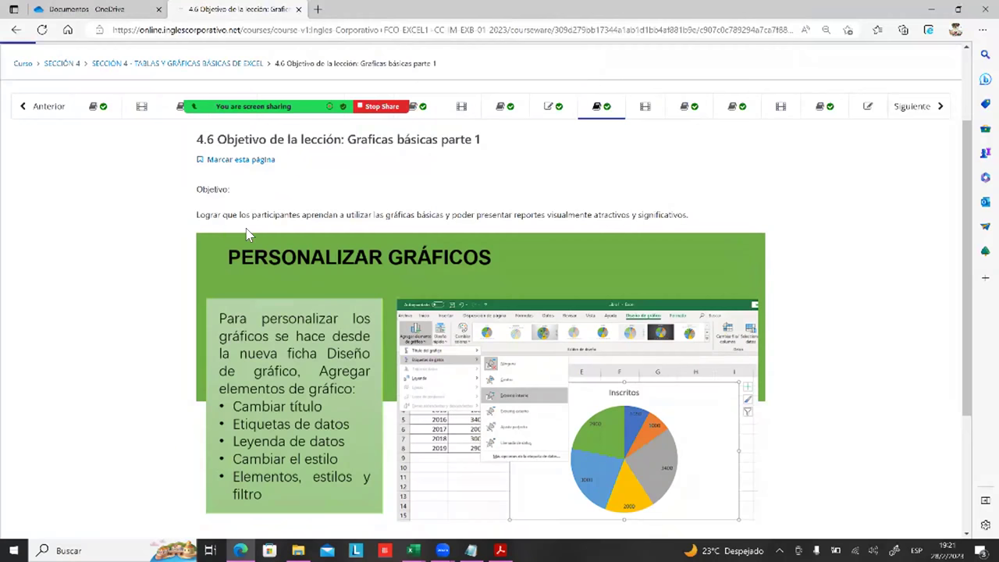
- Highlight the basic-charts phrase and the word 'reportes' in the lesson objective
drag(379, 217, 431, 218)
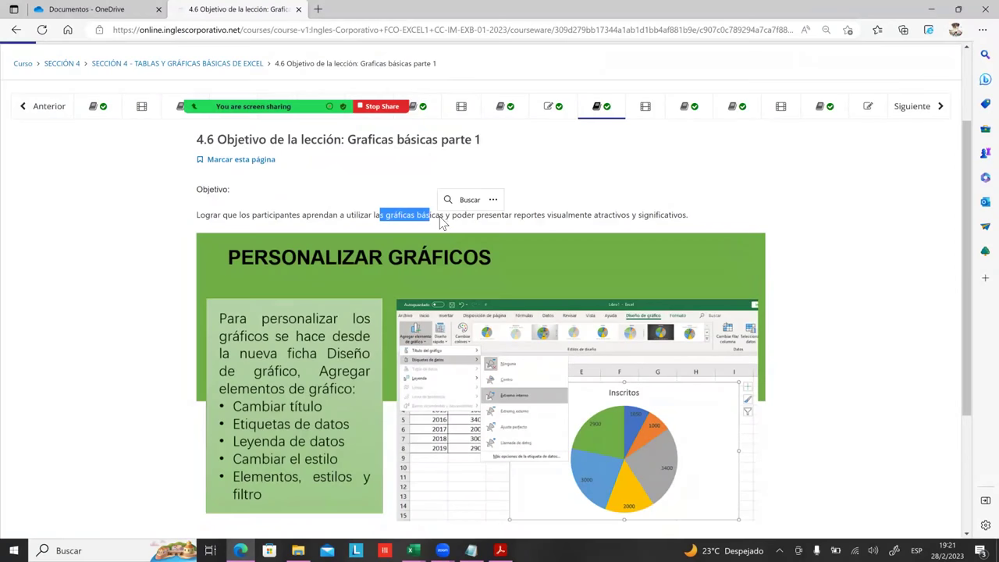
drag(516, 217, 530, 222)
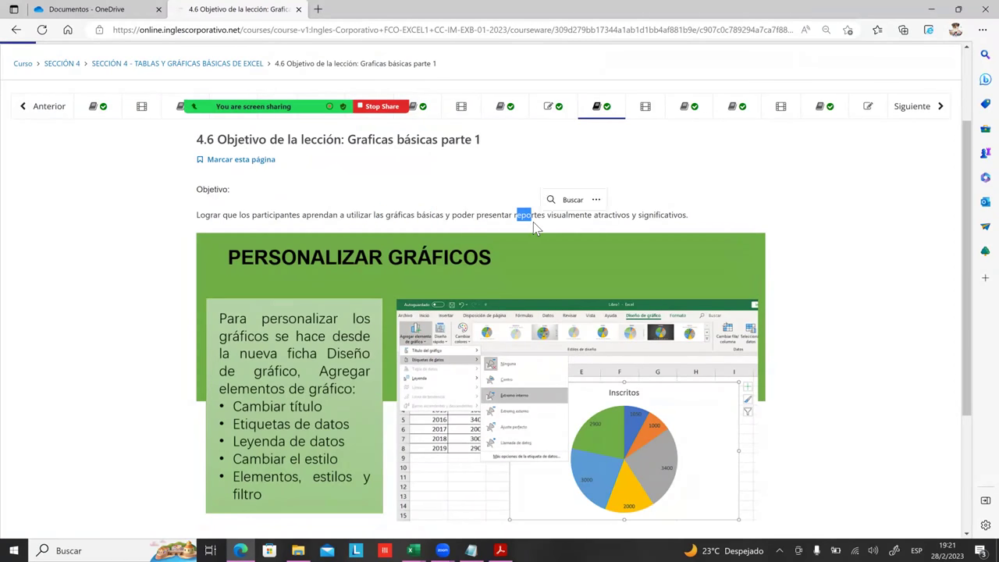
click(537, 221)
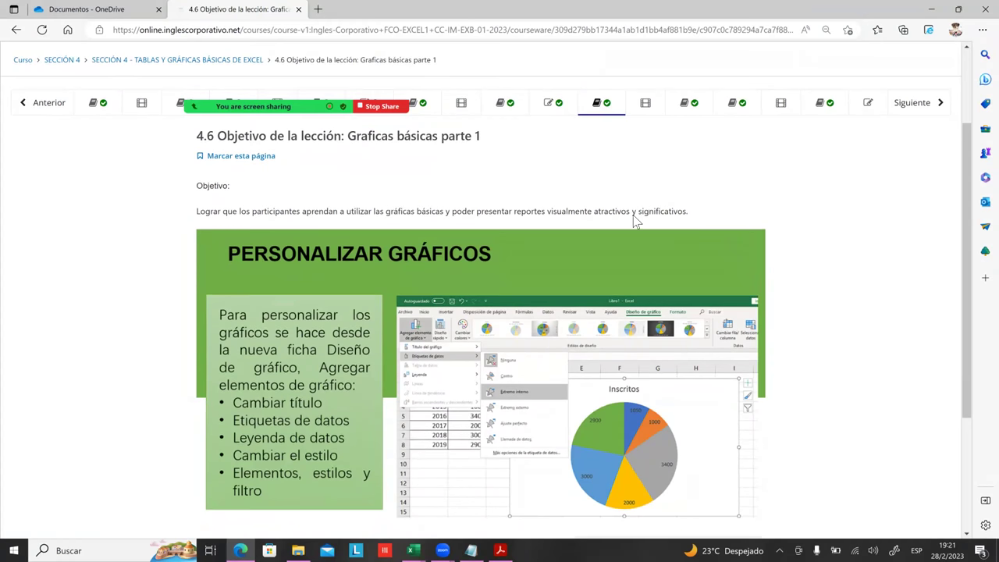
- Scroll through the chart slide and highlight 'Graficas' in the lesson title
scroll(333, 171, down, 1)
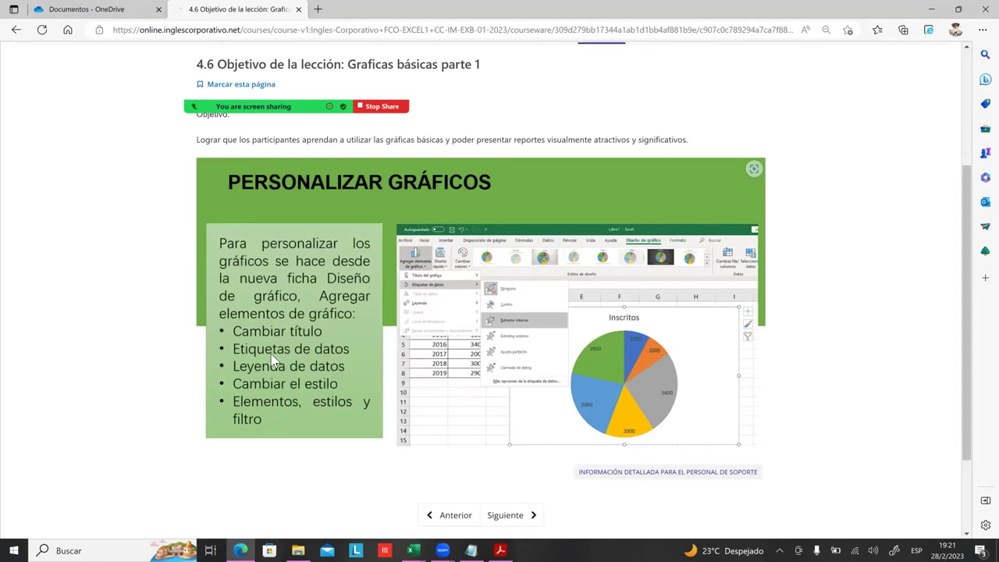
scroll(273, 333, down, 1)
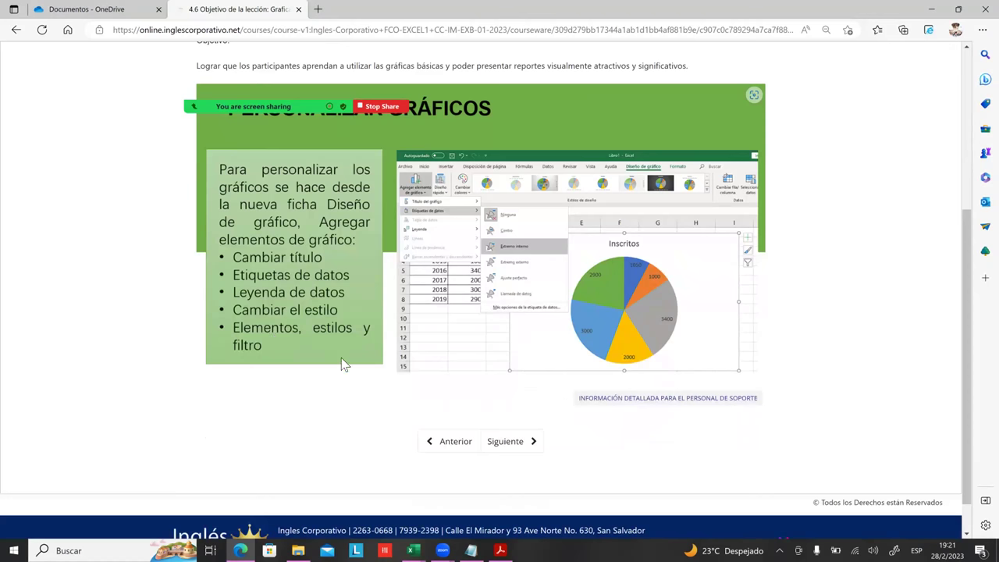
scroll(272, 316, up, 3)
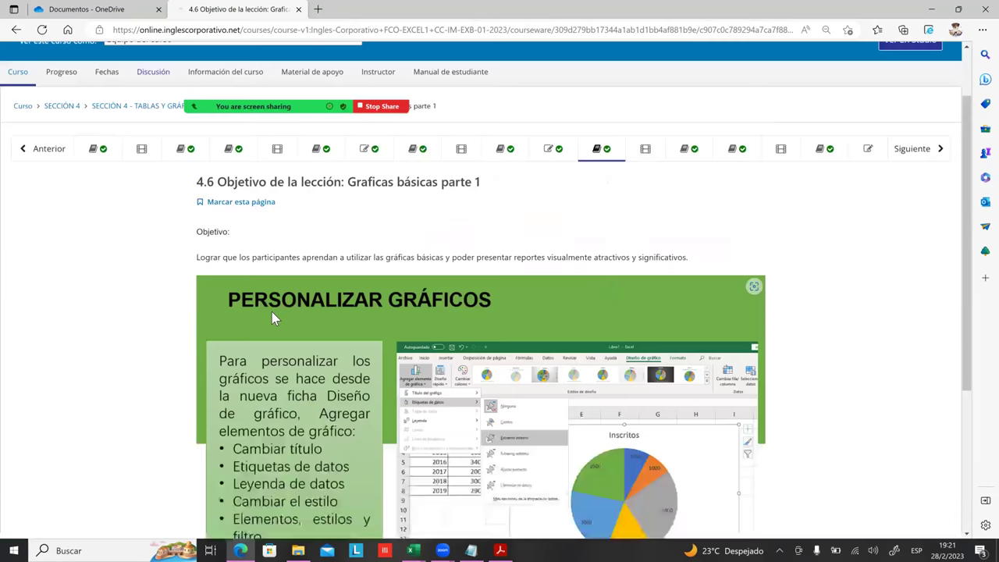
scroll(274, 316, up, 1)
scroll(296, 303, down, 2)
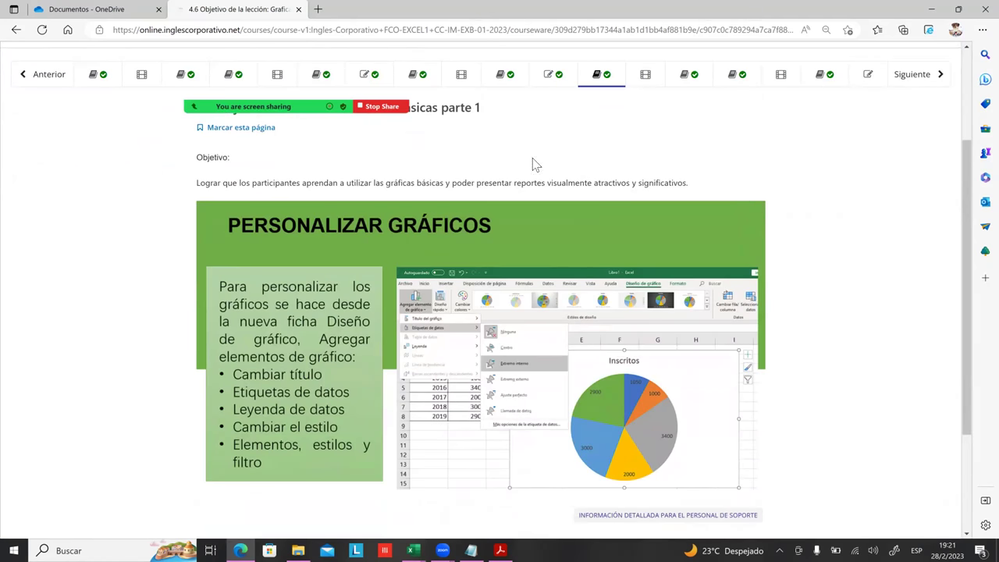
scroll(500, 183, up, 1)
mouse_move(374, 182)
mouse_down()
mouse_move(394, 182)
mouse_move(381, 182)
mouse_up()
click(416, 185)
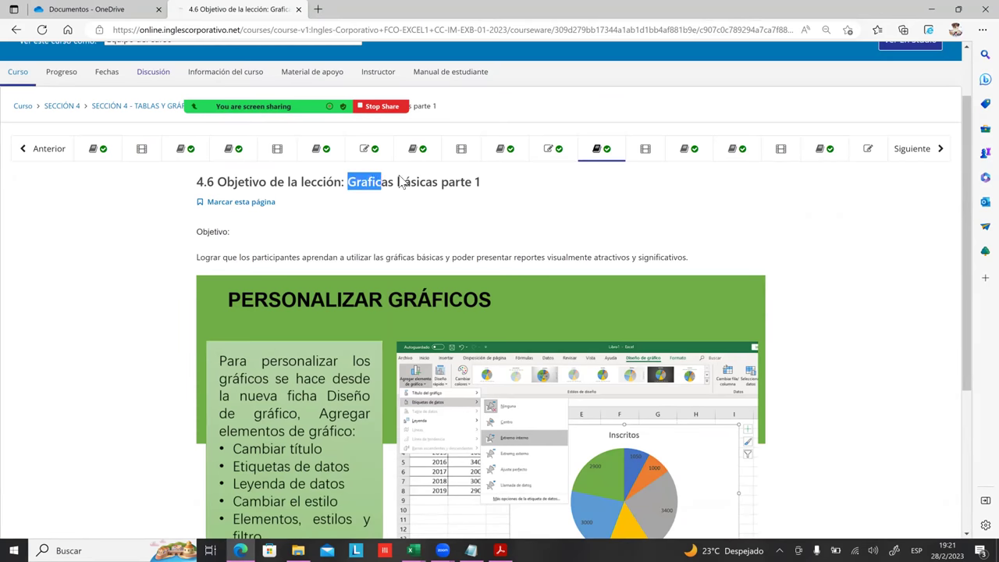
scroll(430, 214, down, 2)
- Bring up the Excel manual PDF and scroll back through its pages
click(500, 551)
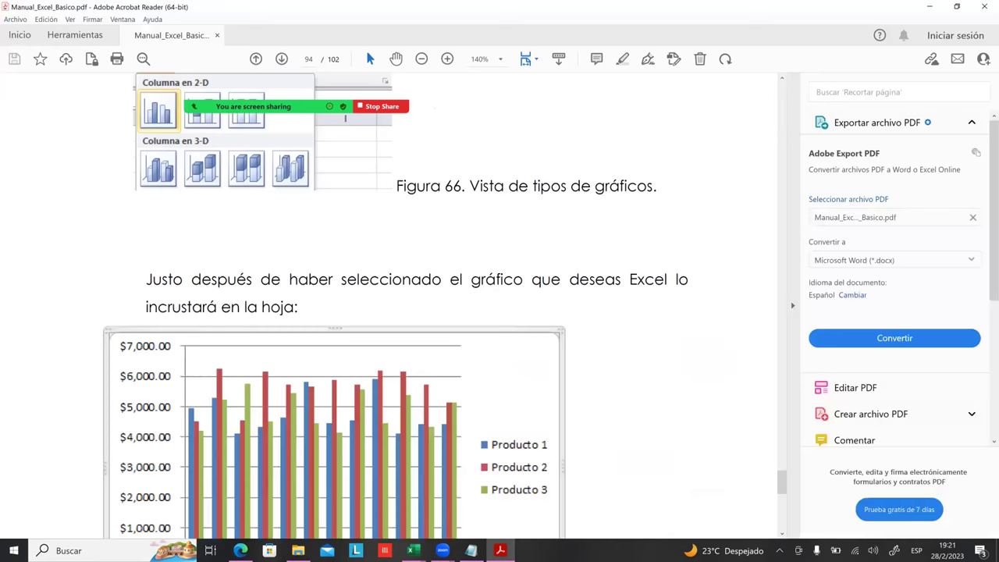
scroll(515, 343, up, 3)
scroll(515, 312, up, 1)
scroll(510, 292, up, 4)
scroll(510, 292, up, 3)
scroll(510, 292, up, 3)
scroll(510, 292, up, 2)
scroll(511, 292, up, 1)
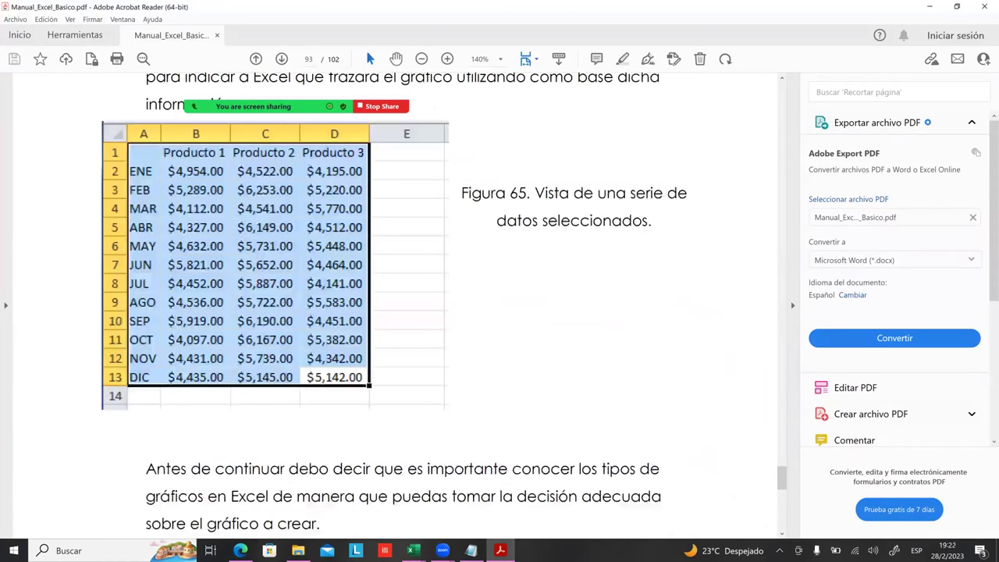
scroll(510, 292, up, 2)
scroll(510, 292, up, 3)
scroll(510, 291, up, 4)
scroll(510, 292, up, 1)
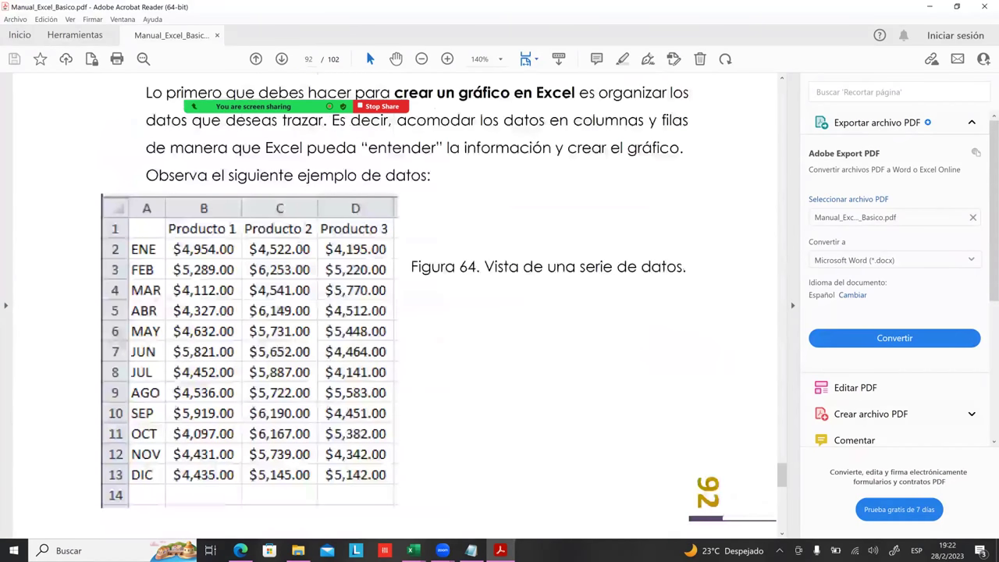
scroll(510, 292, up, 3)
scroll(511, 292, up, 1)
scroll(511, 292, up, 2)
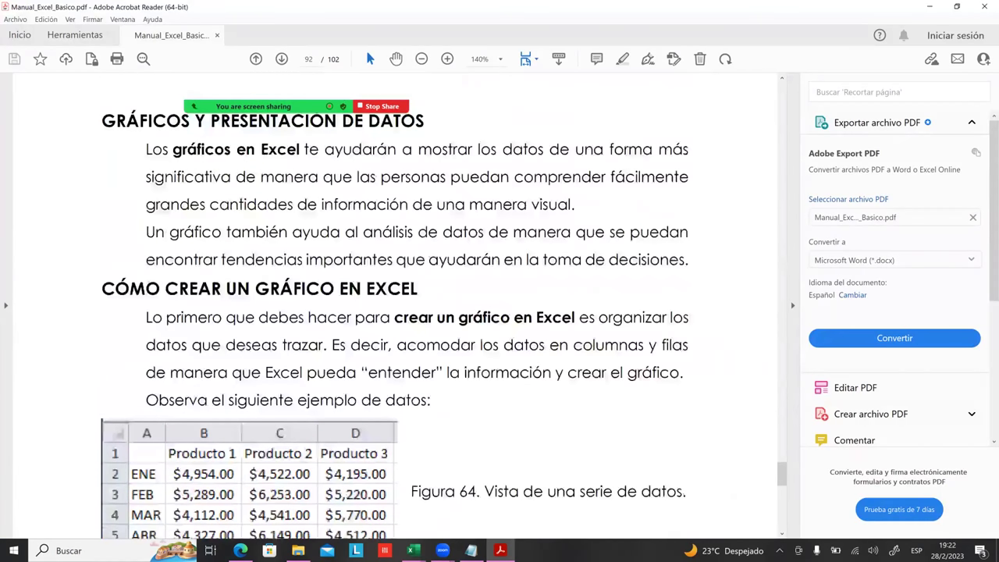
scroll(511, 292, up, 4)
scroll(510, 292, down, 1)
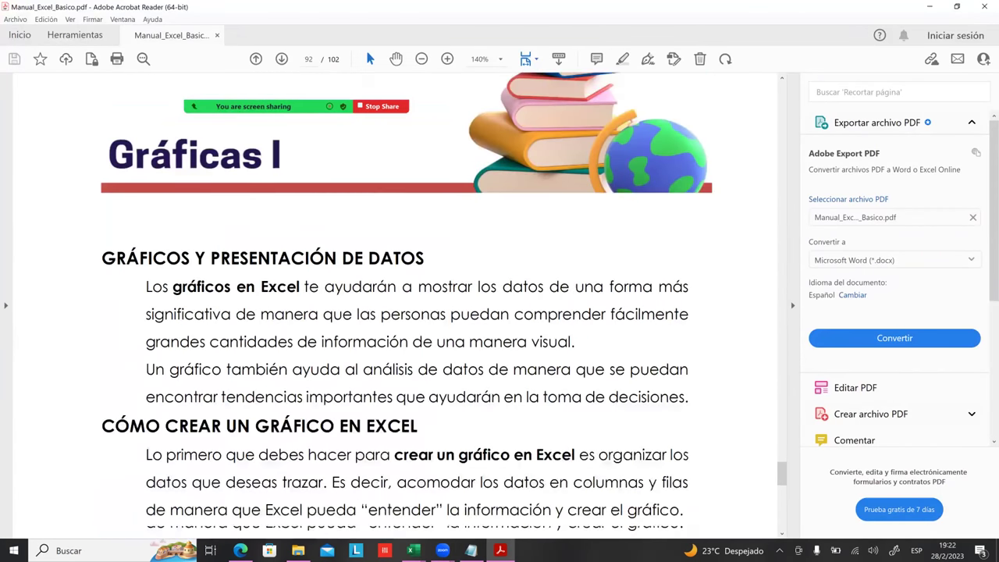
scroll(510, 291, down, 4)
scroll(510, 292, down, 2)
scroll(510, 292, down, 1)
scroll(511, 292, down, 1)
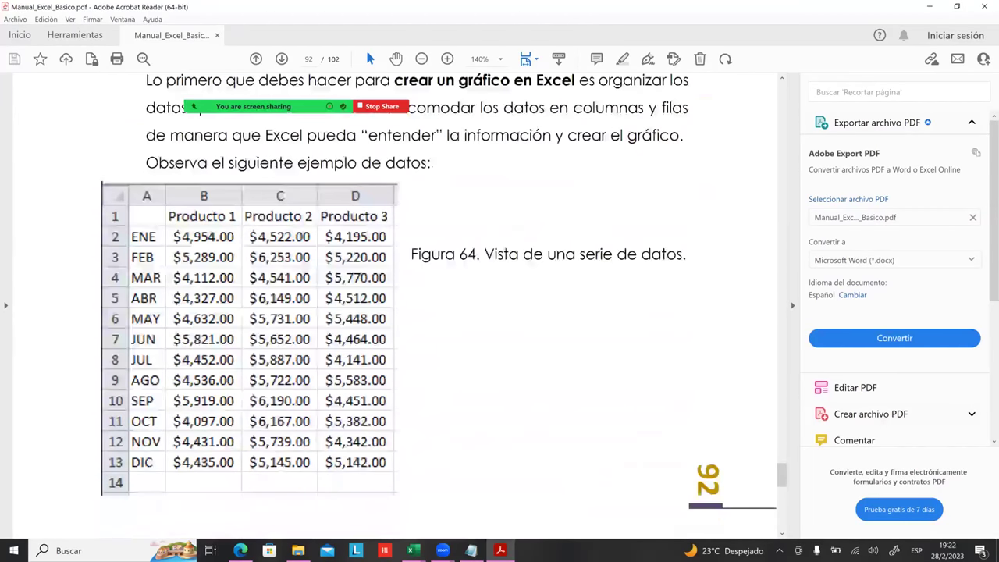
scroll(511, 292, down, 1)
scroll(510, 292, down, 1)
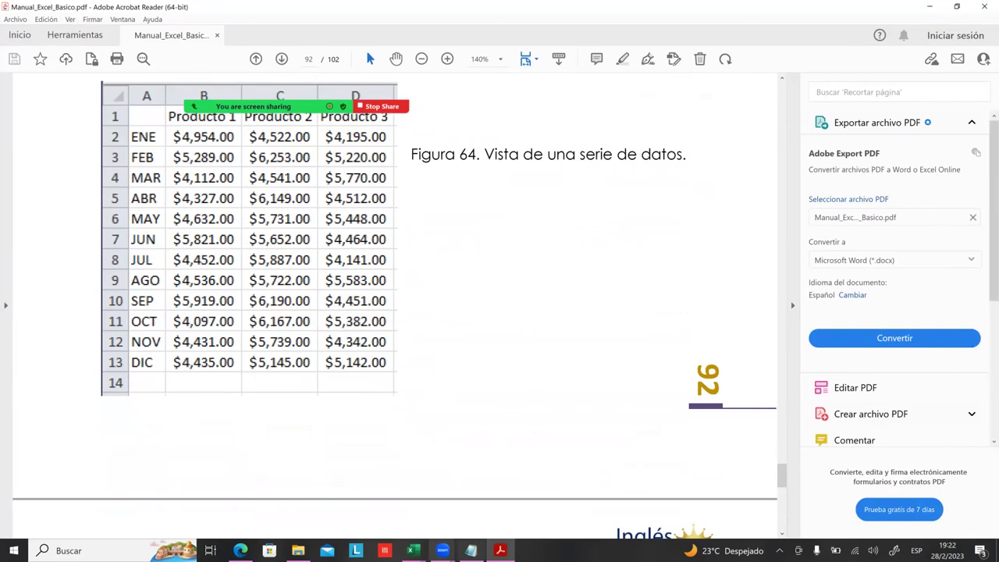
- Scroll the manual's page 92 down to the Figura 64 sample sales table
click(443, 551)
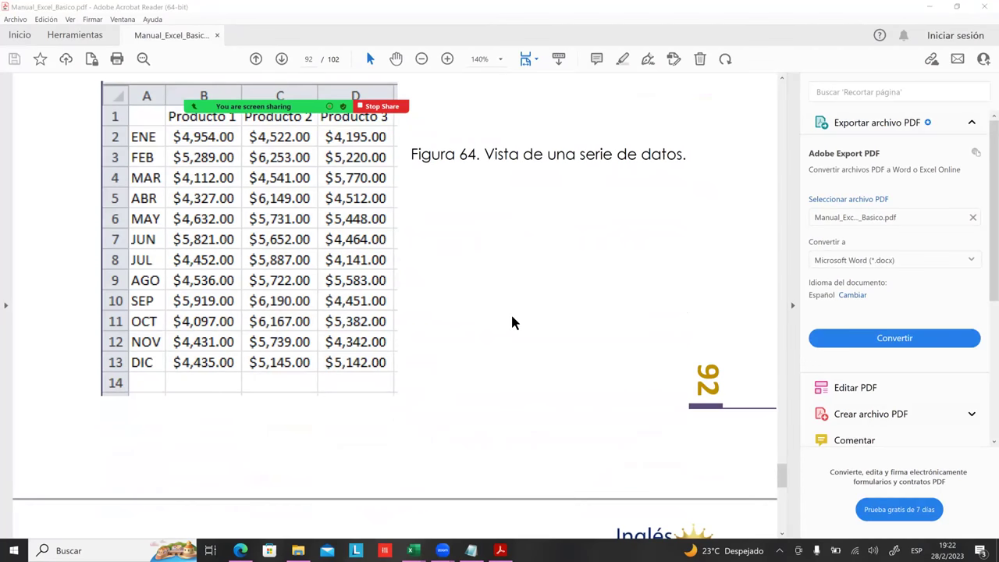
scroll(421, 365, up, 3)
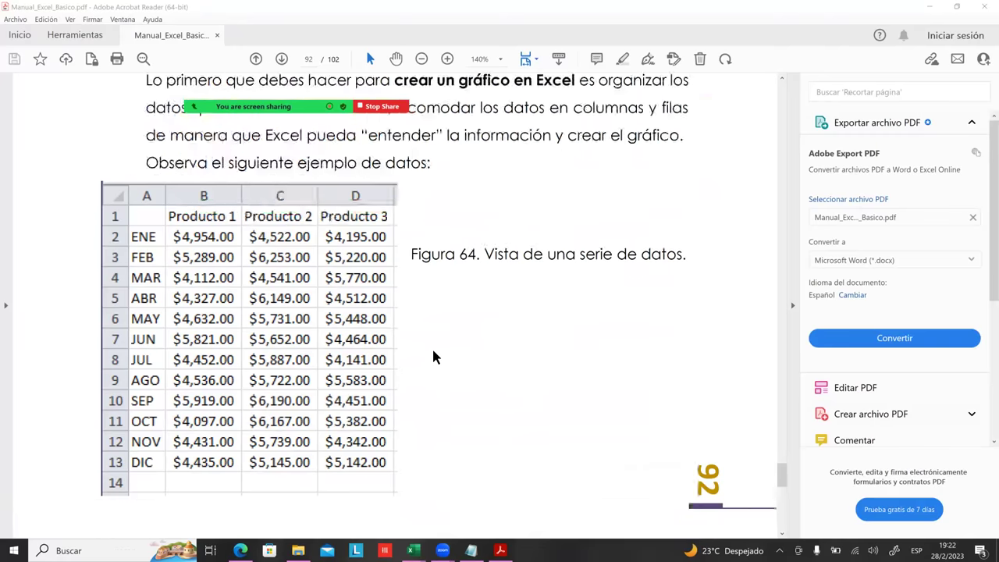
scroll(422, 359, up, 5)
scroll(386, 364, up, 2)
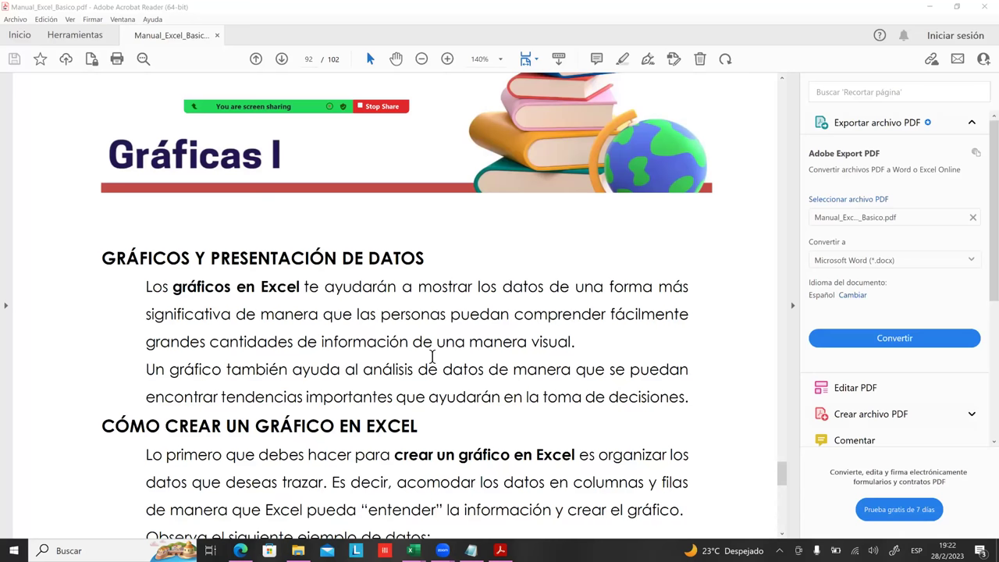
scroll(503, 352, down, 1)
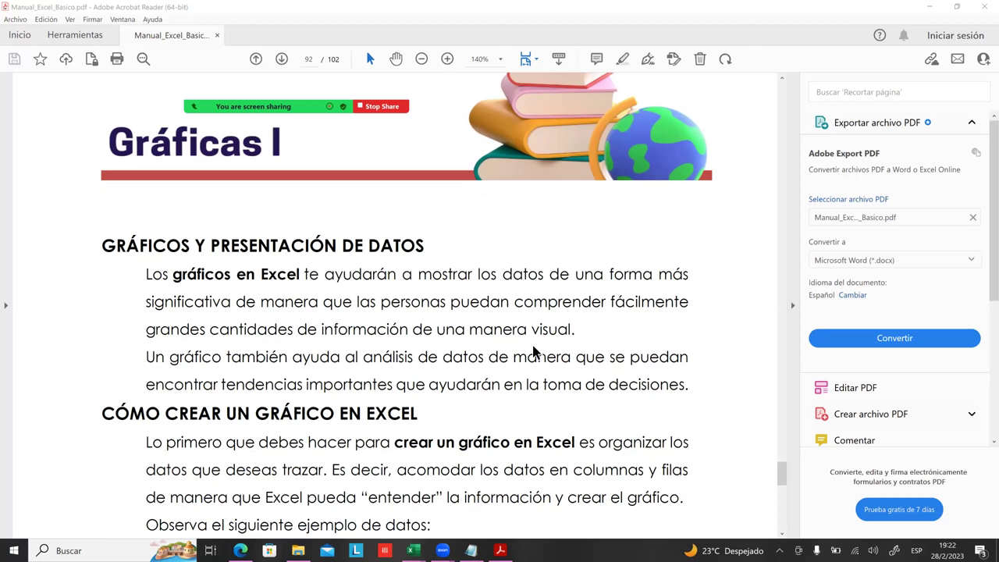
scroll(536, 353, down, 1)
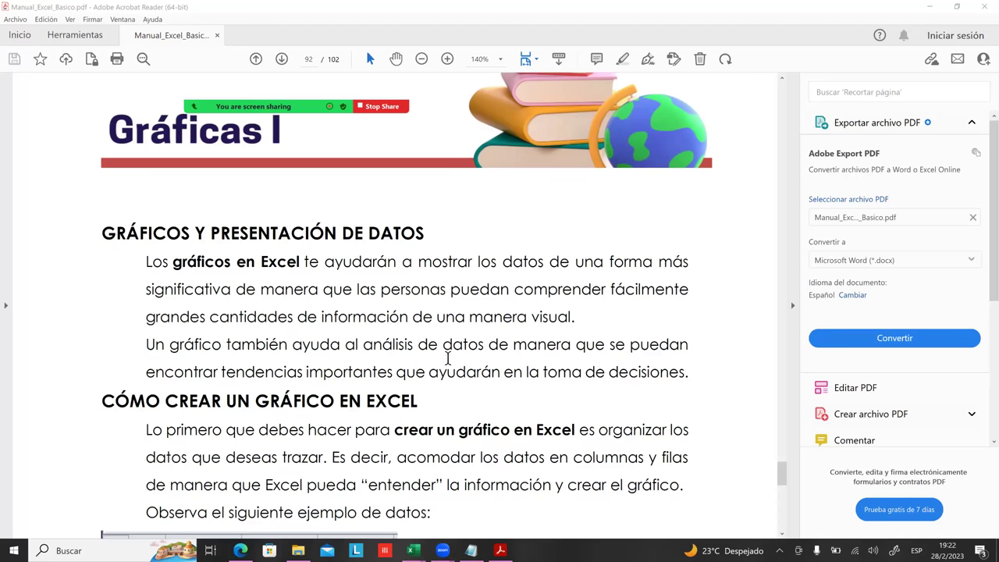
click(117, 245)
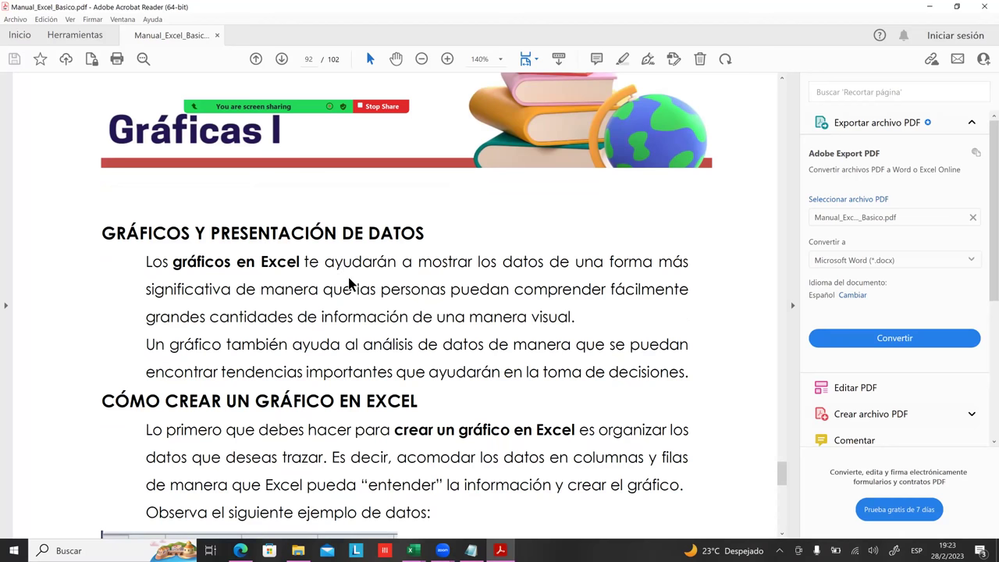
scroll(349, 285, down, 1)
scroll(347, 289, down, 1)
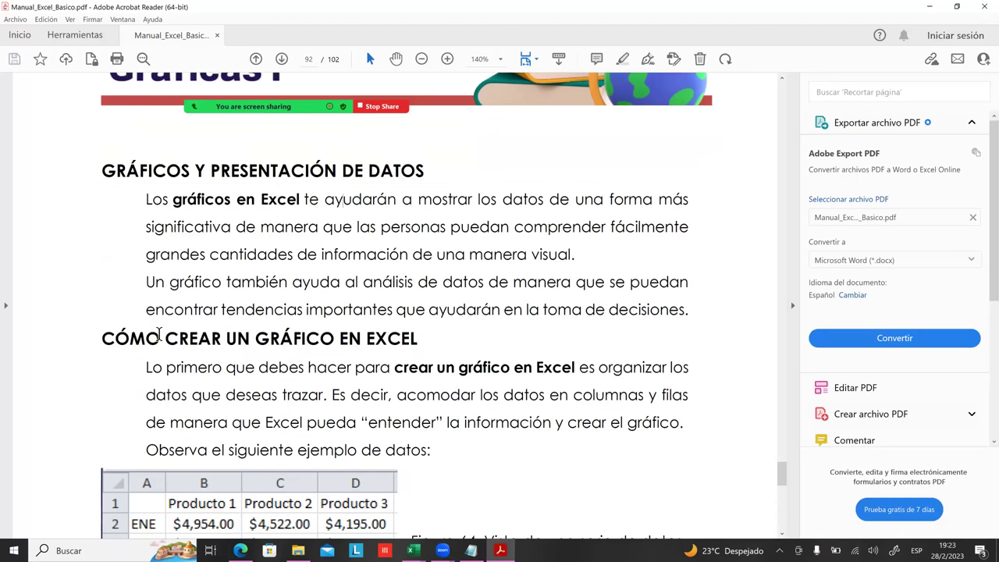
scroll(109, 295, down, 1)
scroll(109, 295, down, 1)
scroll(205, 249, down, 1)
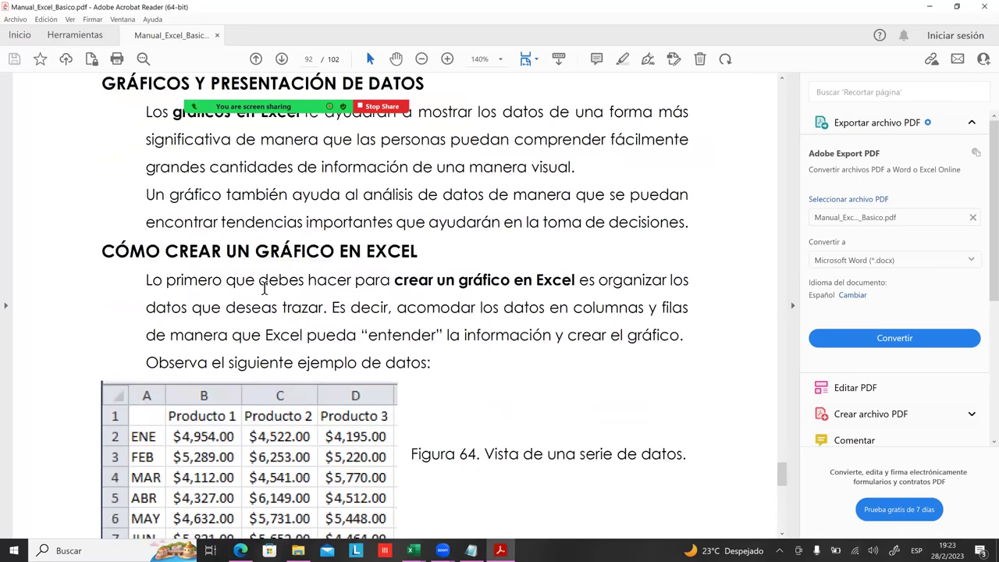
scroll(250, 281, down, 1)
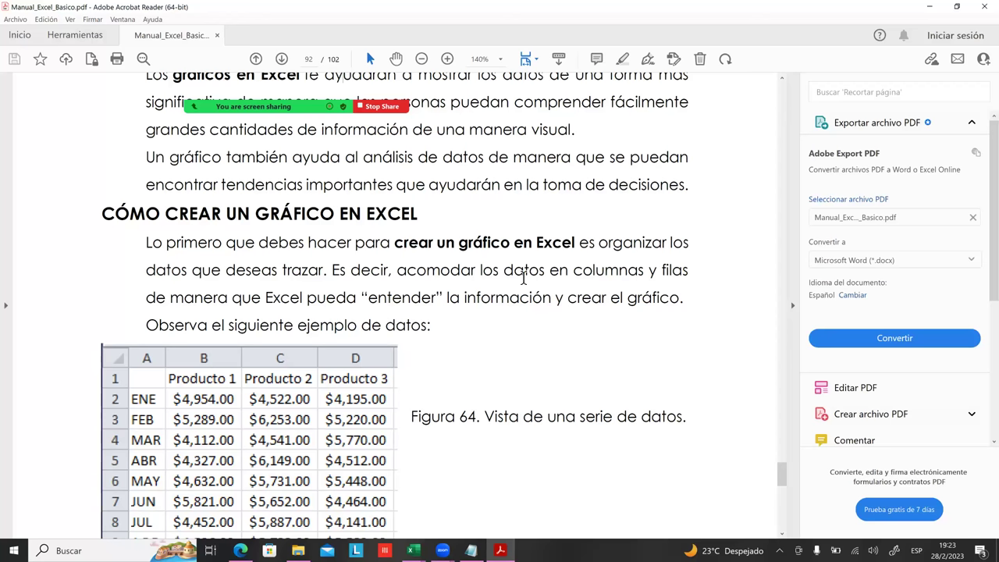
scroll(636, 281, down, 1)
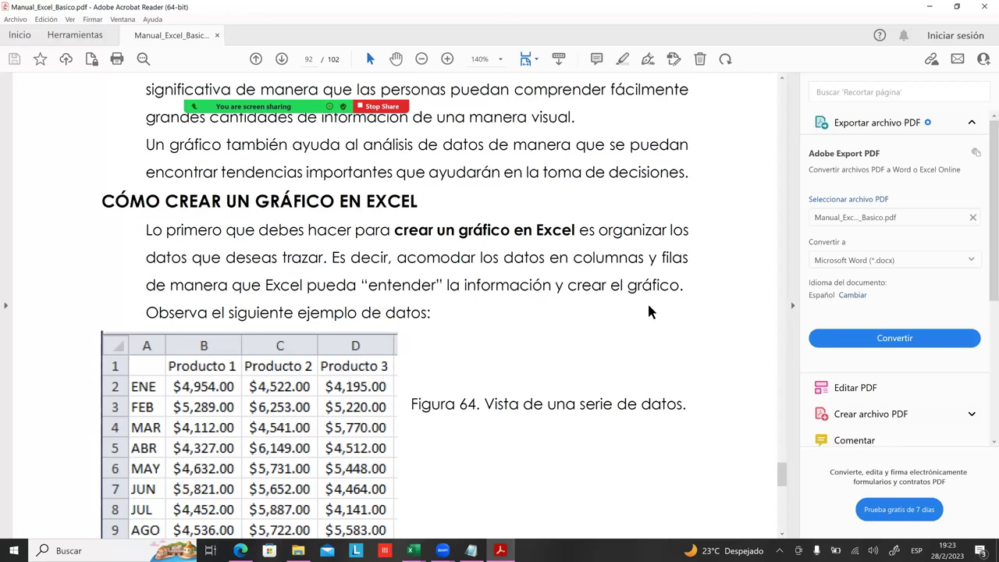
scroll(649, 319, down, 1)
scroll(313, 301, down, 2)
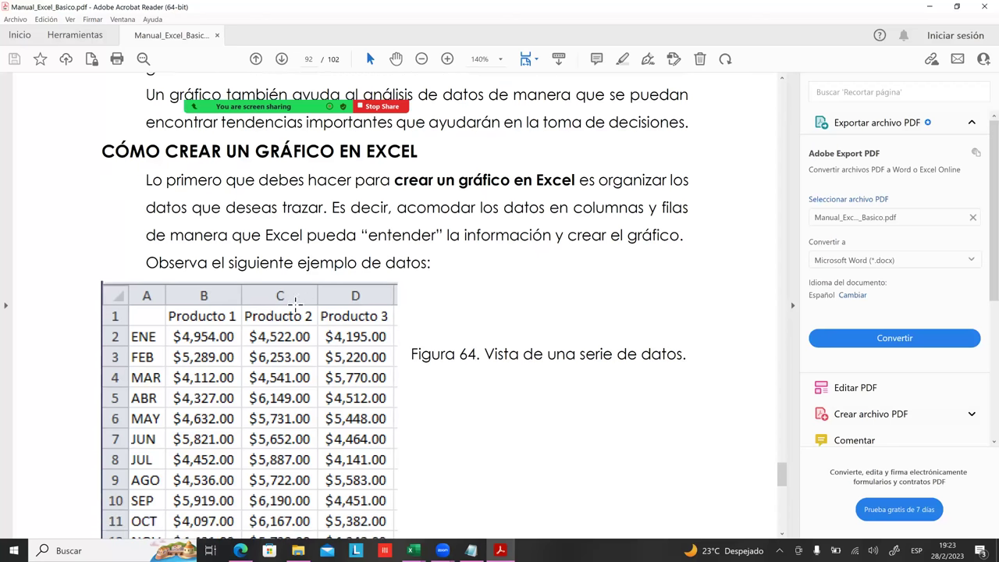
scroll(291, 306, down, 2)
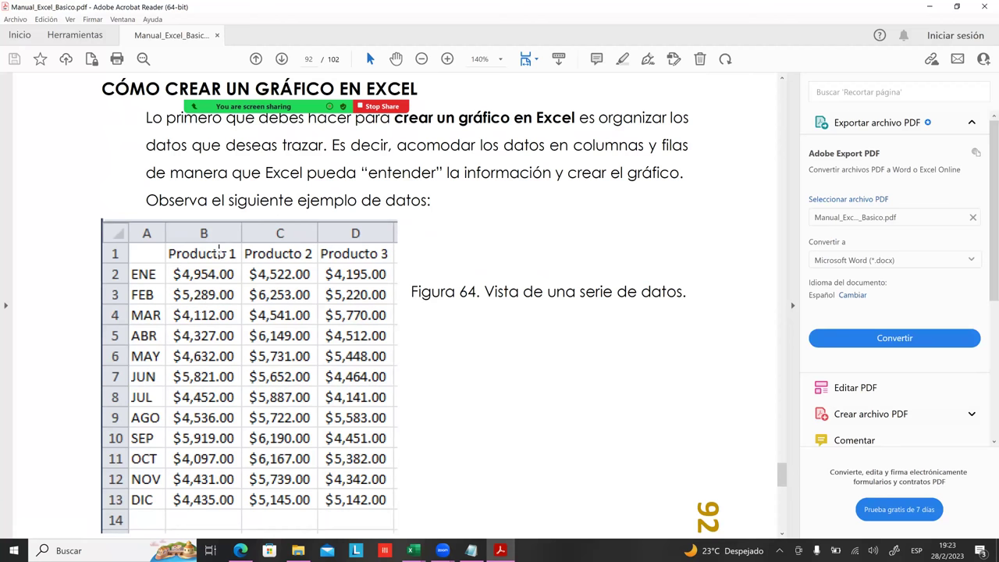
- Select the Figura 64 table image and snap the manual to the right half
click(155, 279)
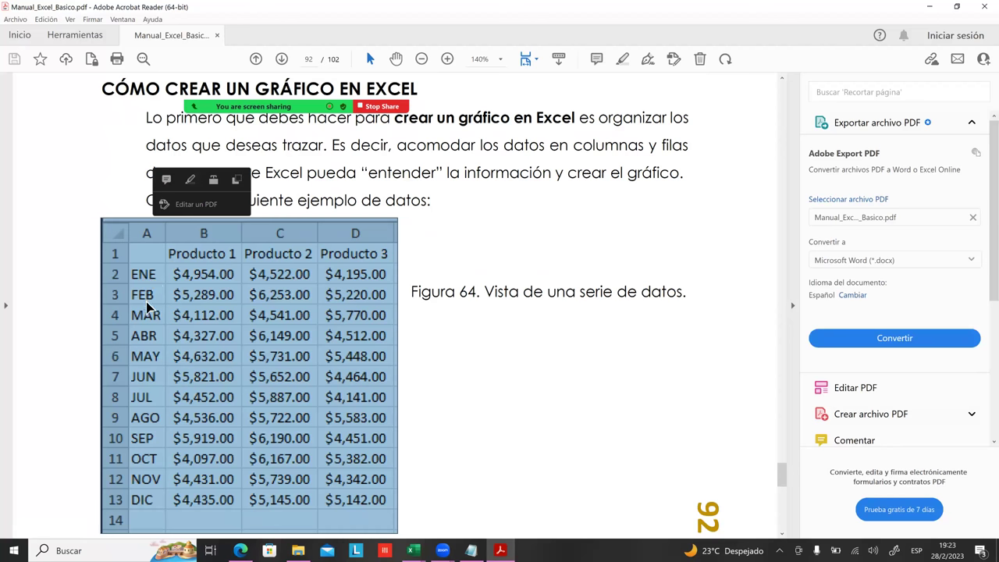
scroll(187, 364, down, 1)
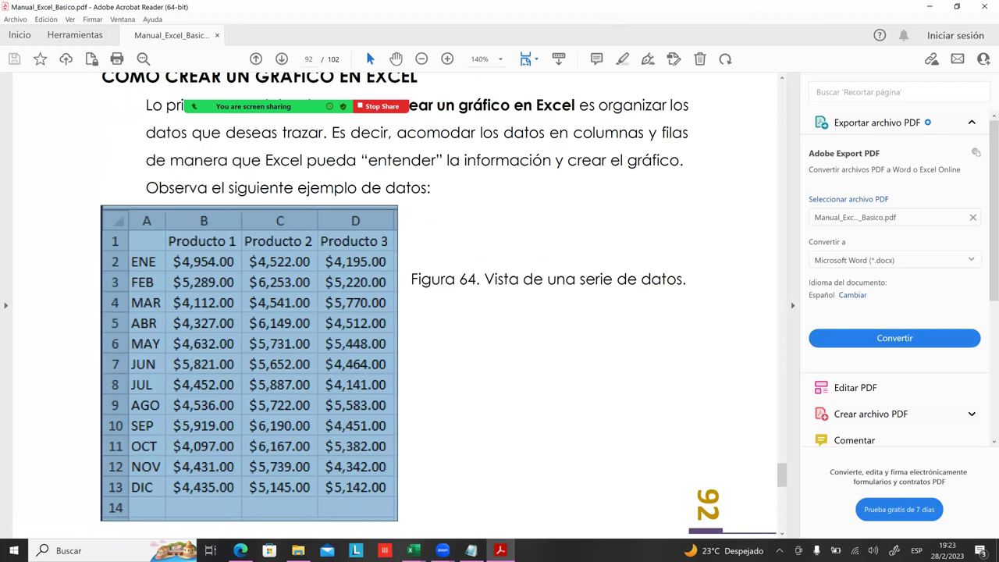
drag(523, 19, 998, 219)
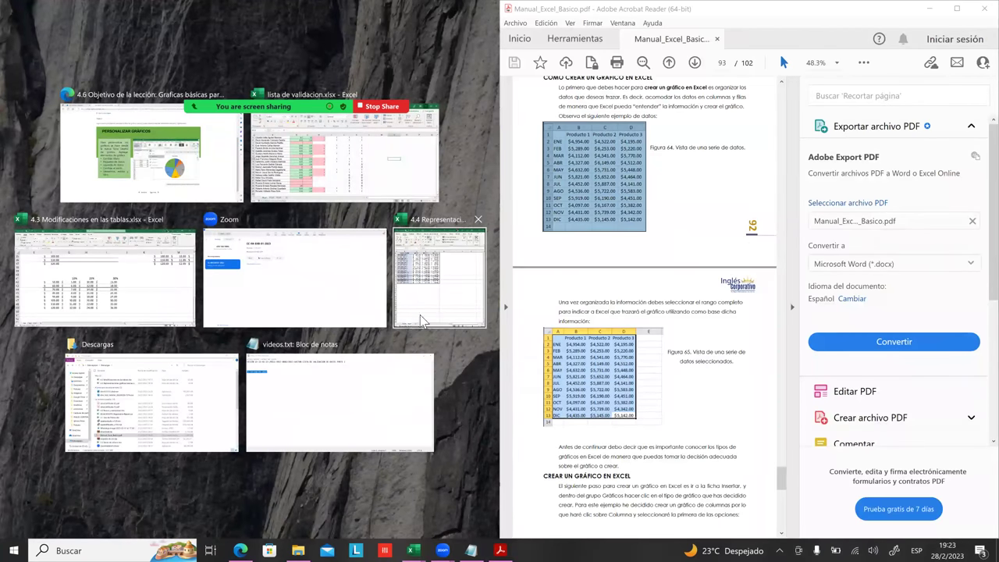
- Snap the '4.4 Represen…' workbook left, add sheet Hoja2, and enlarge the manual page
click(430, 293)
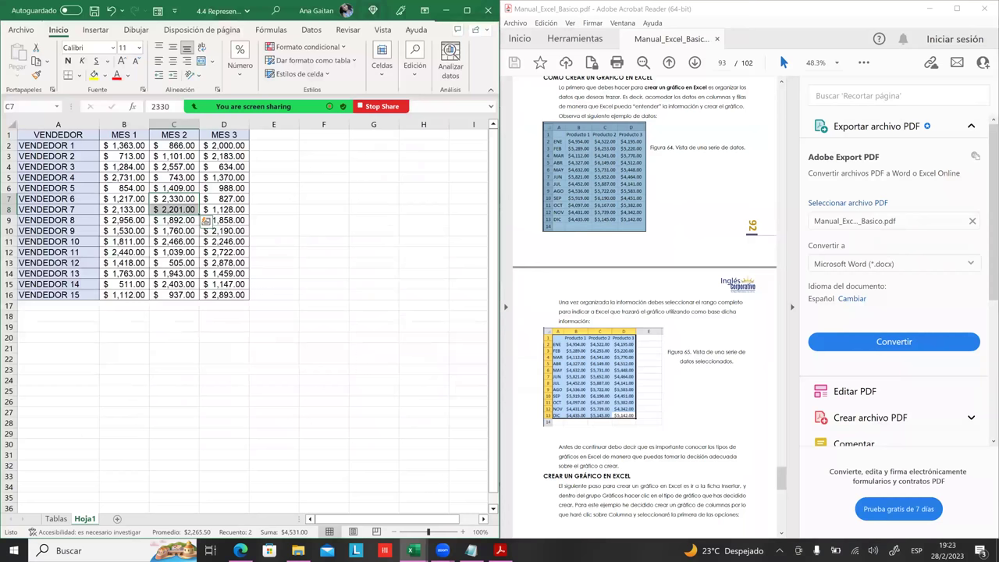
click(144, 518)
click(88, 210)
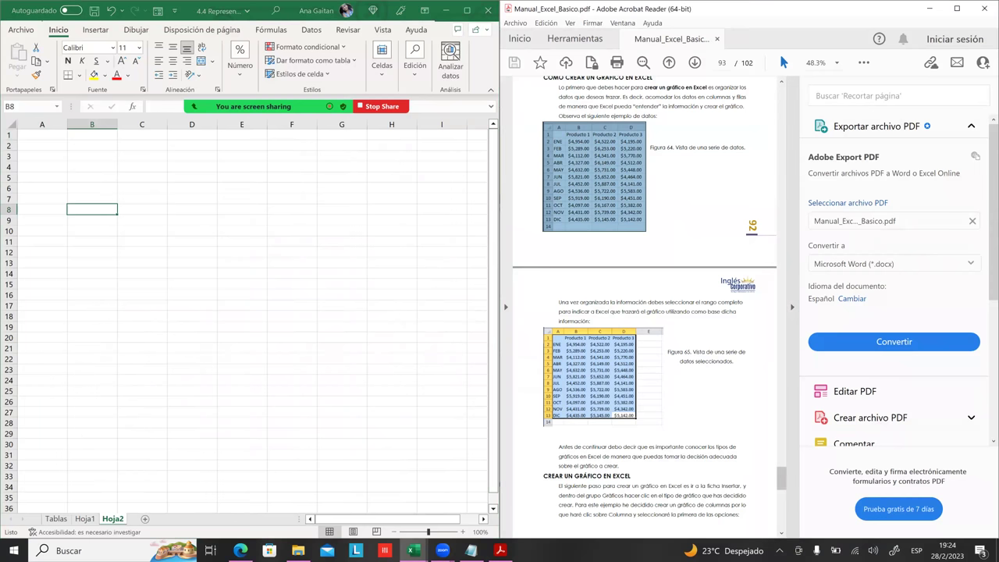
click(792, 307)
scroll(647, 285, up, 2)
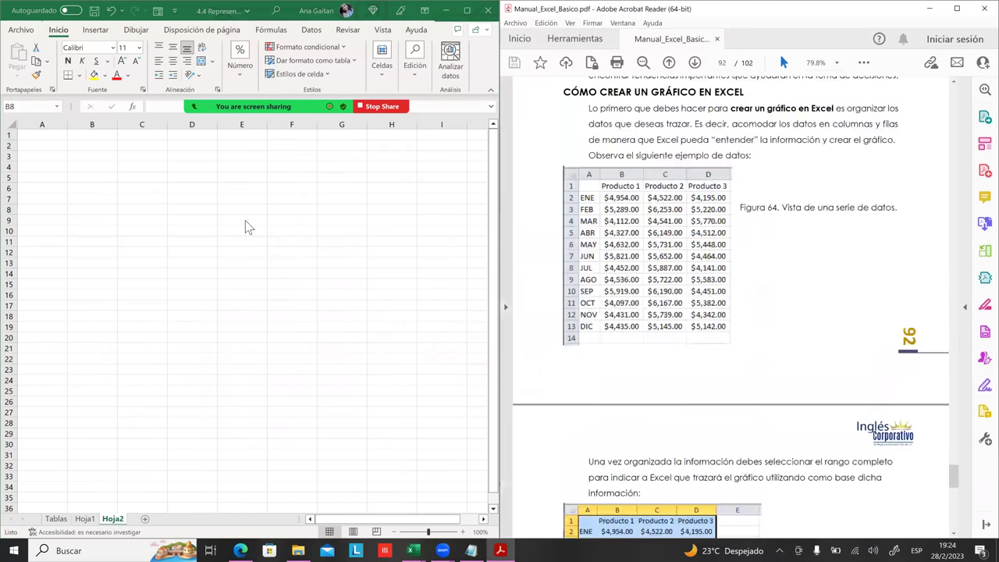
- Enter the PRODUCTO 1 header in B4 and widen column B to fit it
click(74, 168)
click(82, 169)
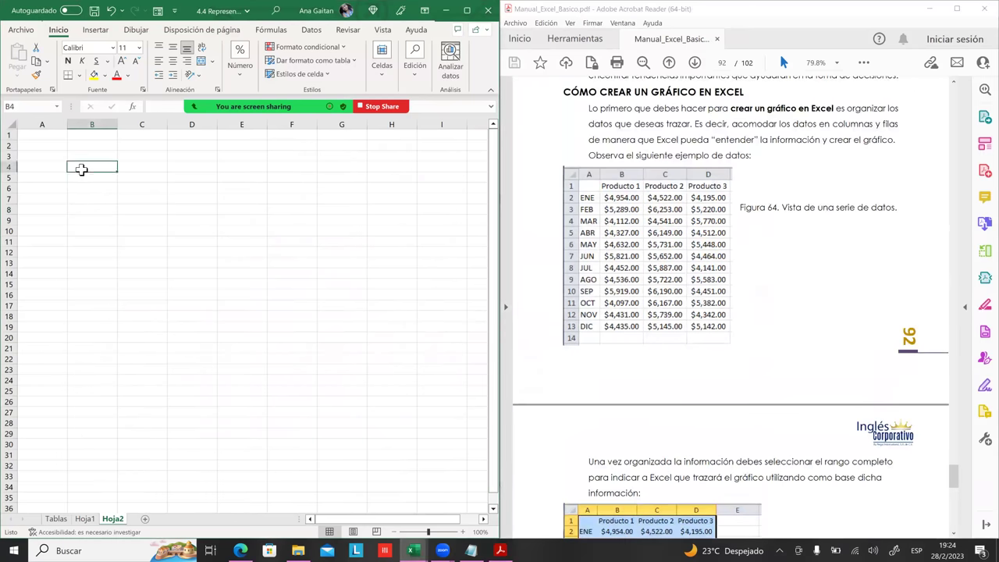
text(P)
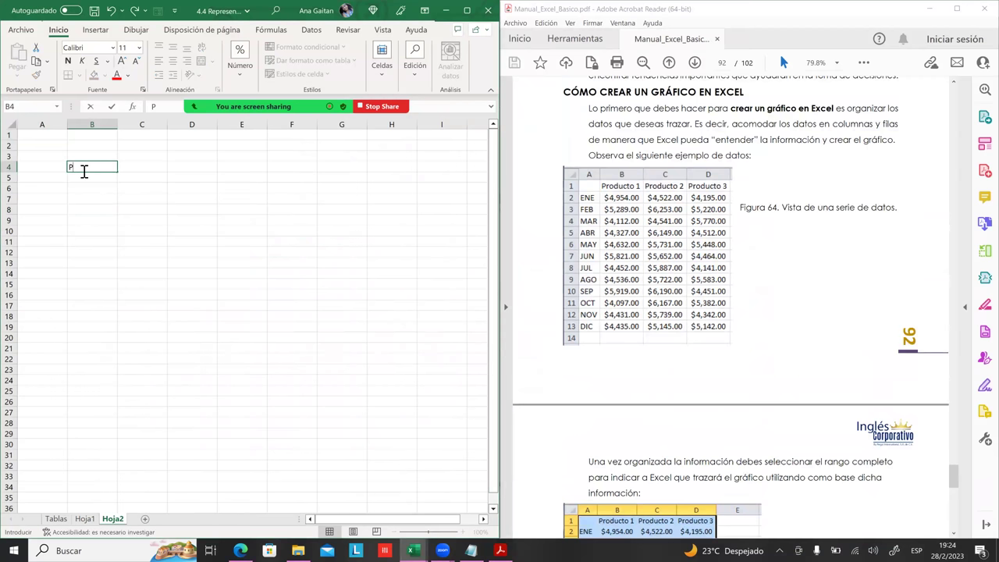
text(RODUCTO)
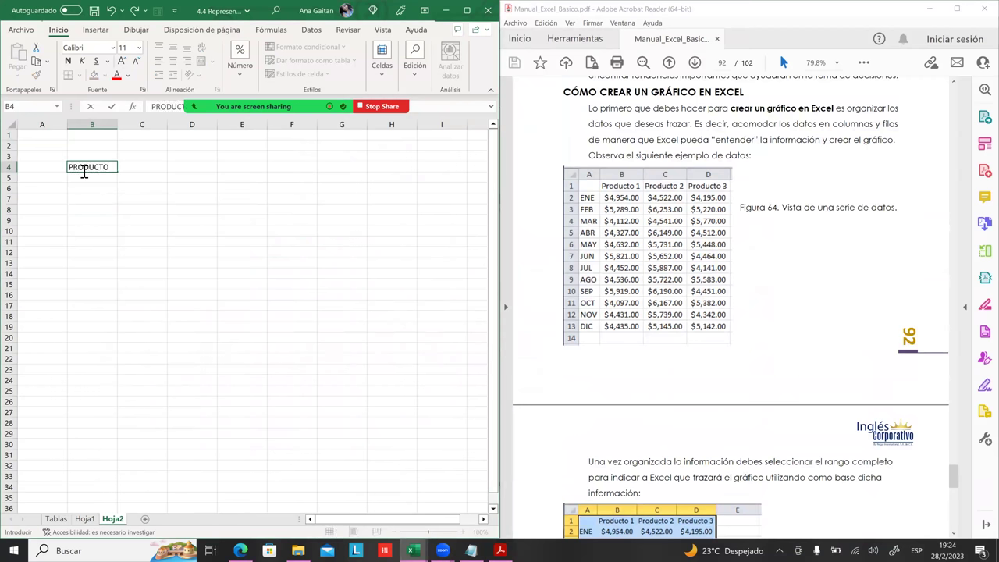
text( 1)
key(Return)
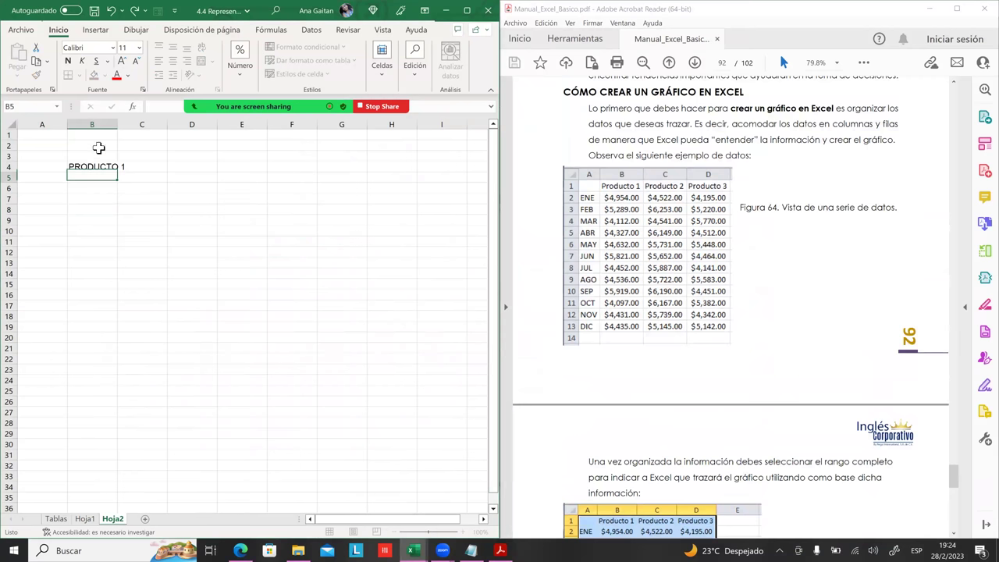
mouse_move(117, 125)
mouse_down()
mouse_move(136, 124)
mouse_move(140, 170)
mouse_move(235, 113)
mouse_move(216, 125)
mouse_move(295, 125)
mouse_up()
key(Up)
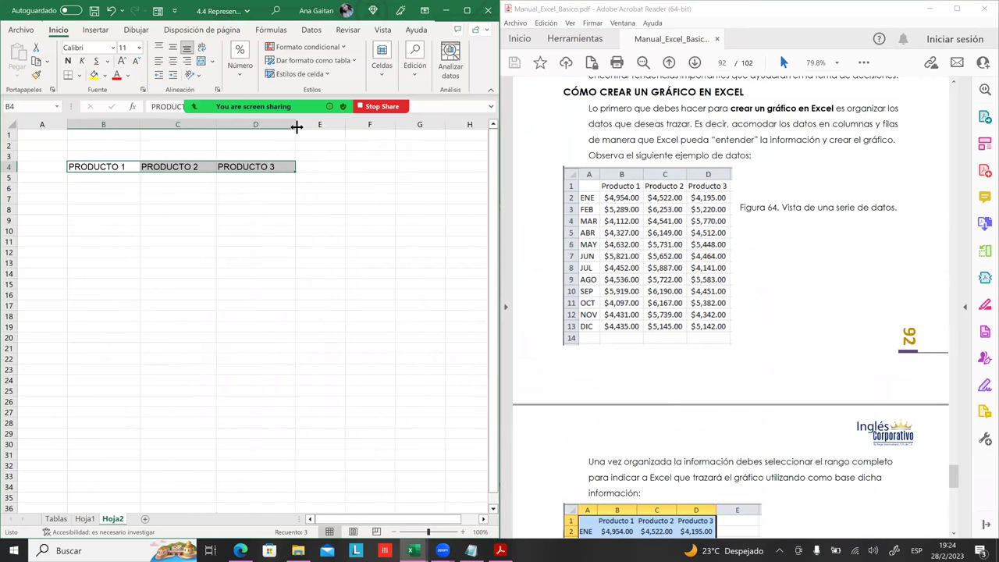
click(242, 221)
click(142, 216)
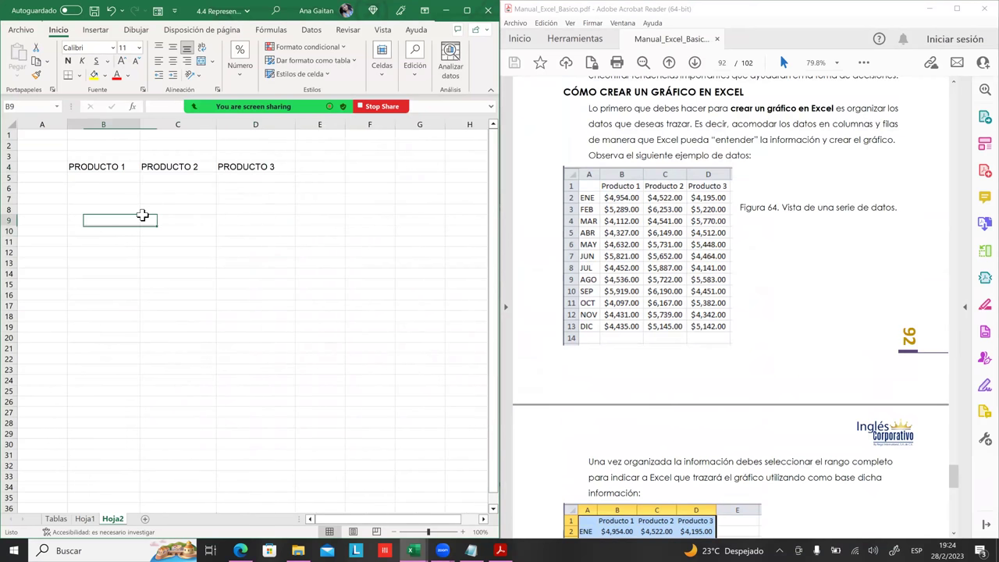
- Enter ENERO in A5, fill months through DICIEMBRE in A16, and widen column A
click(49, 181)
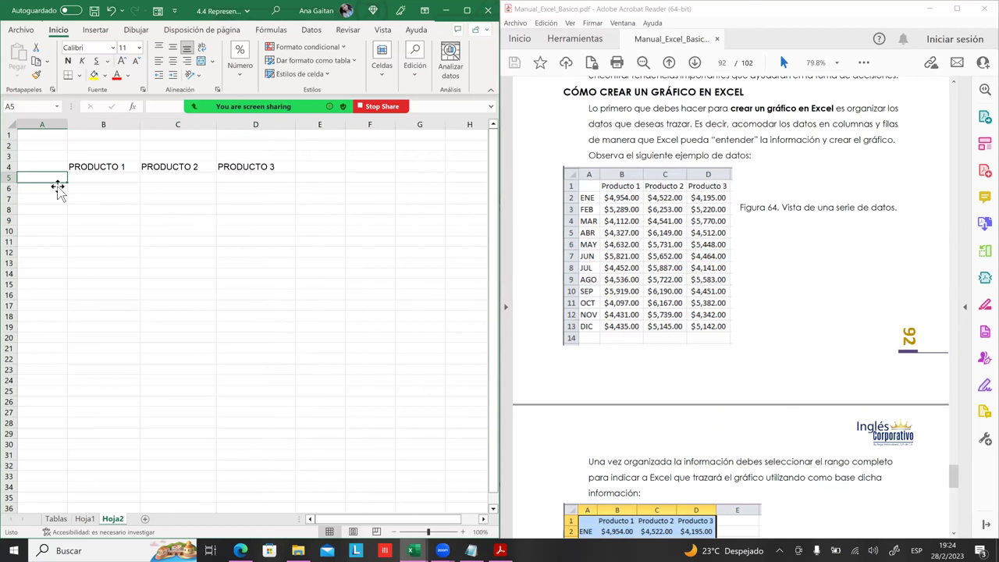
text(ENERO)
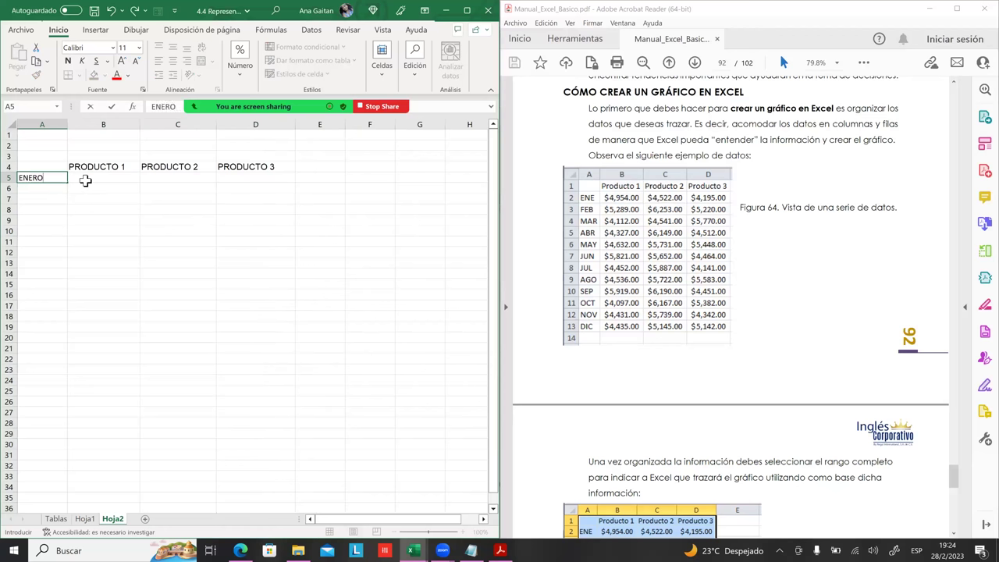
key(Tab)
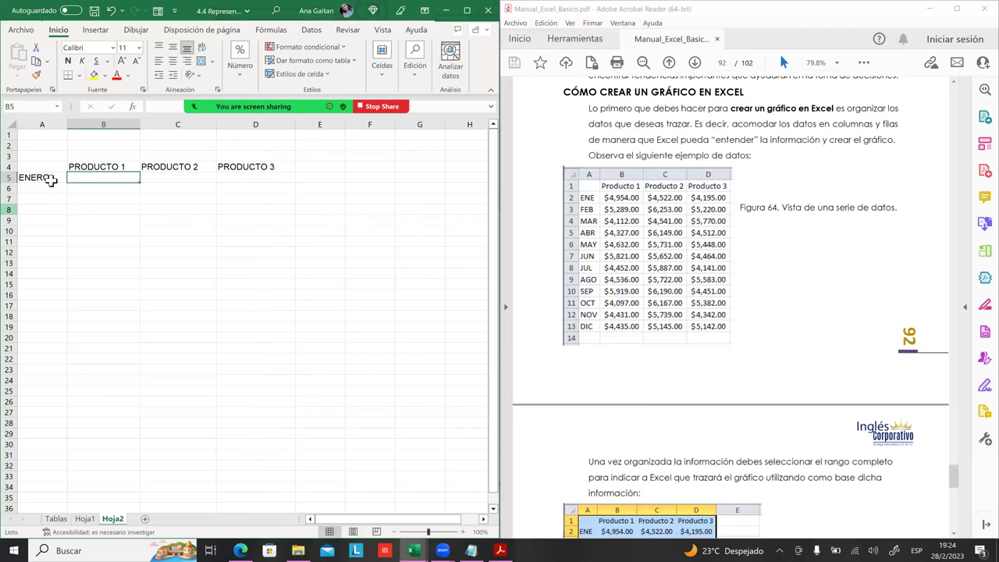
click(50, 180)
drag(69, 186, 73, 328)
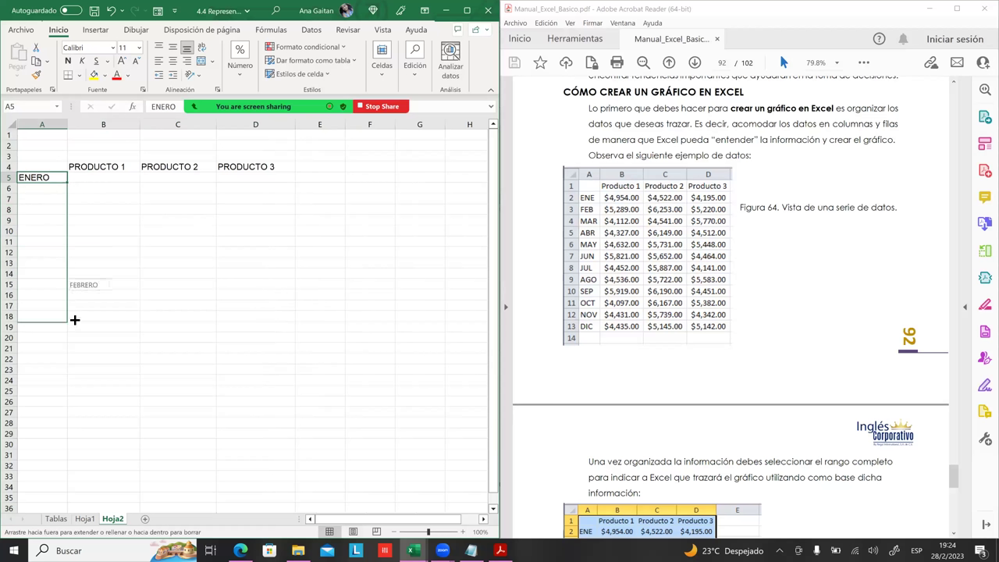
drag(75, 312, 72, 303)
click(120, 274)
drag(68, 125, 91, 125)
- Select B5, the first data cell under PRODUCTO 1
click(82, 176)
click(81, 173)
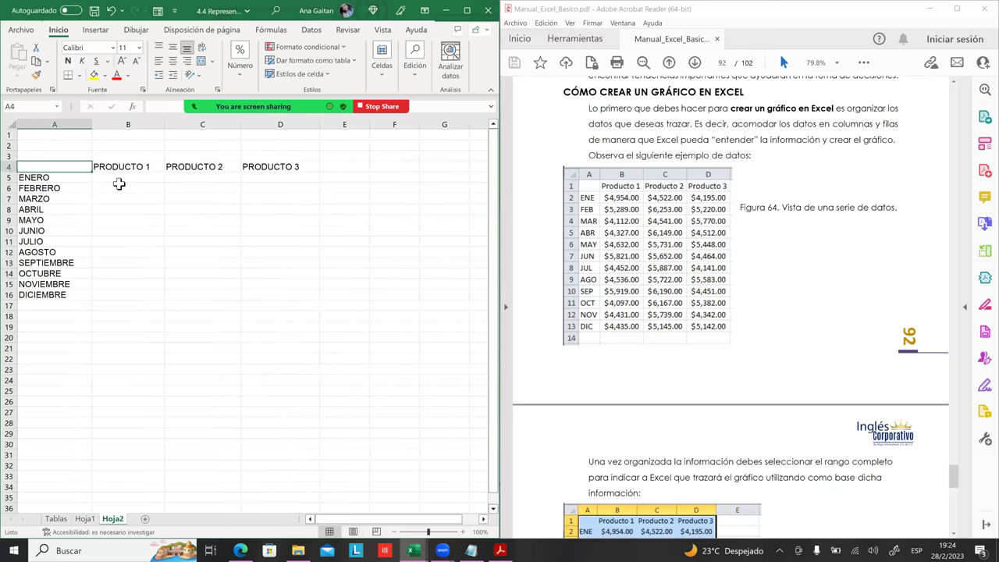
click(117, 181)
click(135, 223)
click(140, 182)
- Select the sales range B5:D16 and open its number format options
drag(140, 182, 205, 214)
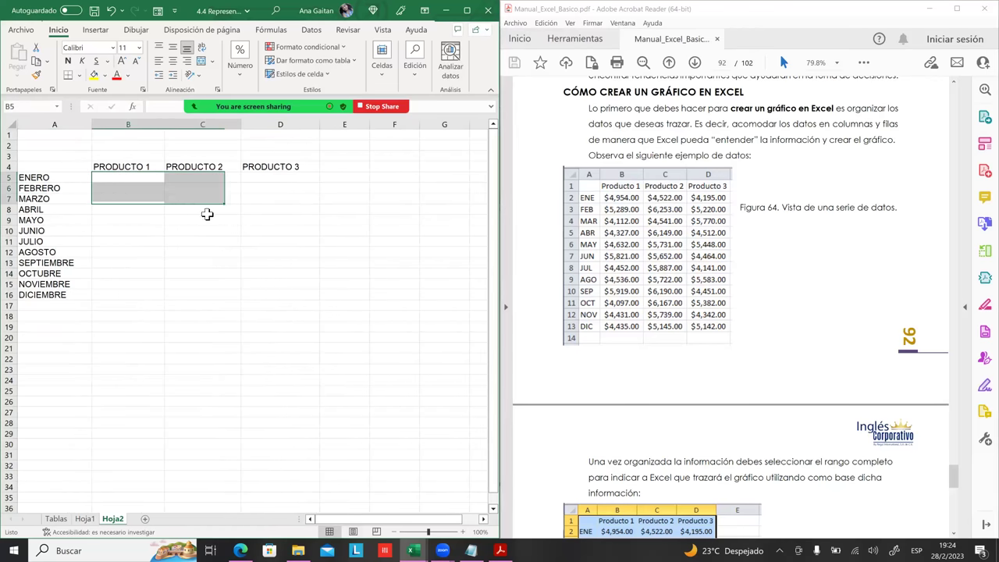
click(205, 214)
click(205, 245)
drag(111, 181, 278, 298)
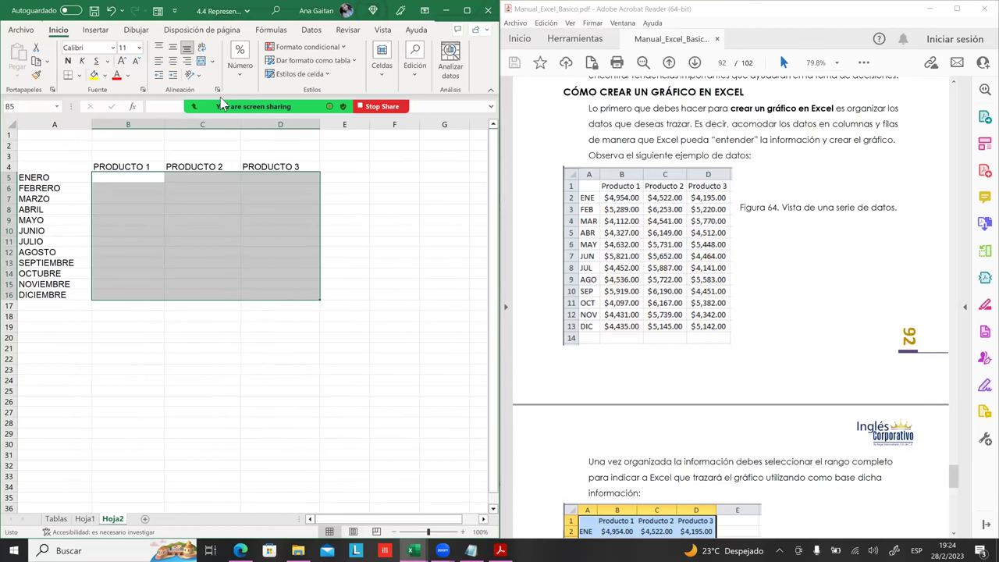
click(242, 58)
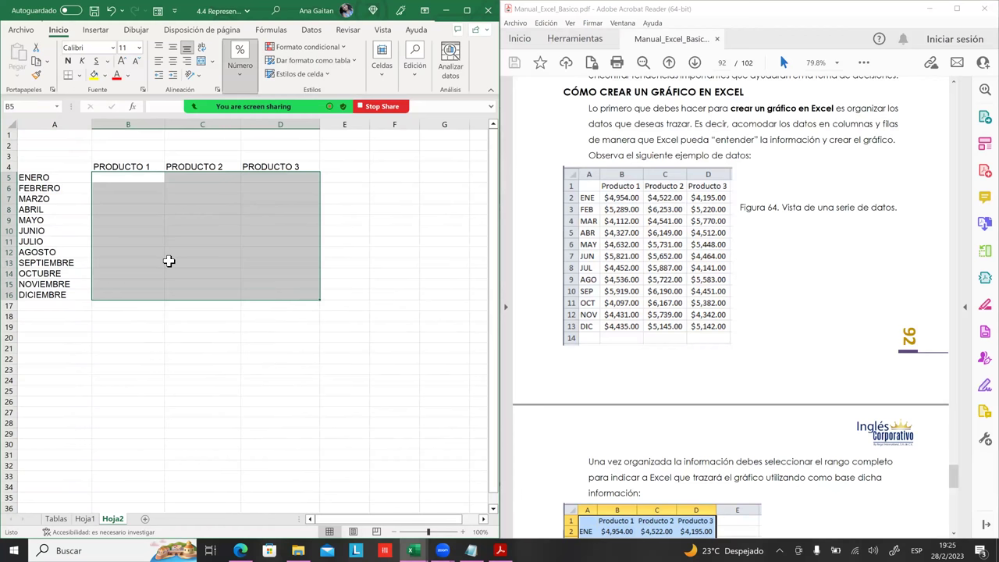
click(148, 222)
click(131, 188)
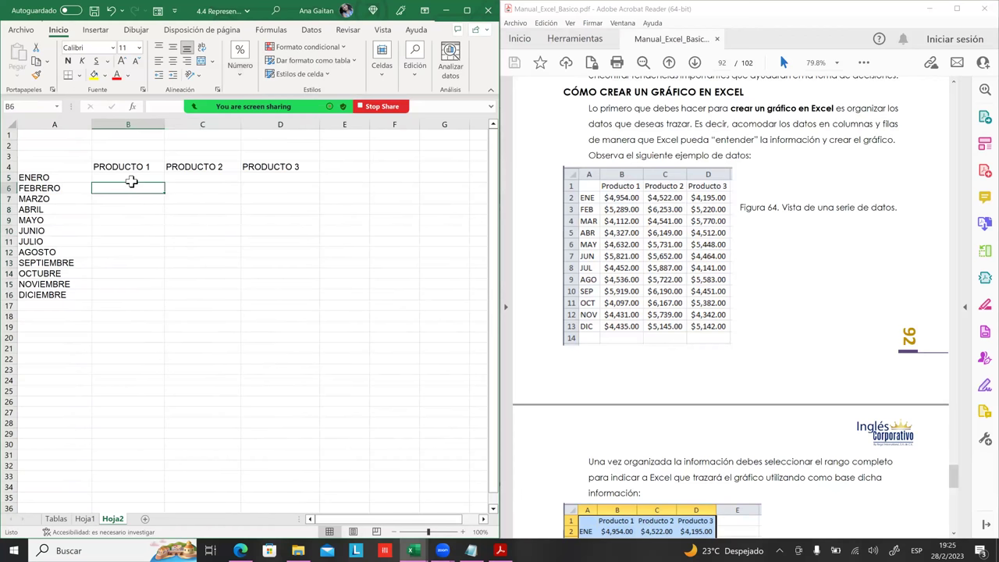
- Enter 50 and 100 in B5:B6 and fill the $50 steps to $600.00 in B16
click(131, 181)
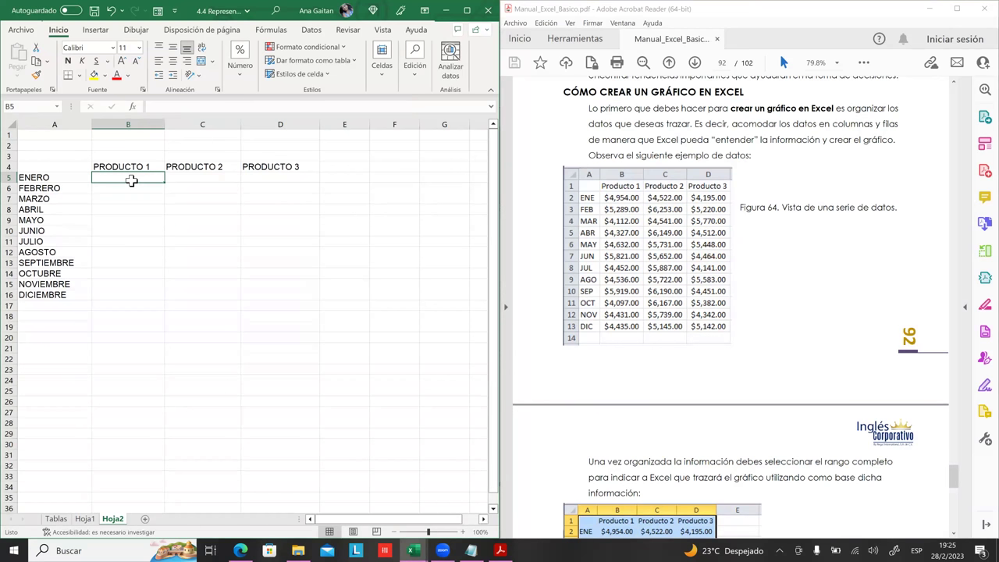
text(50)
key(Return)
text(100)
key(Return)
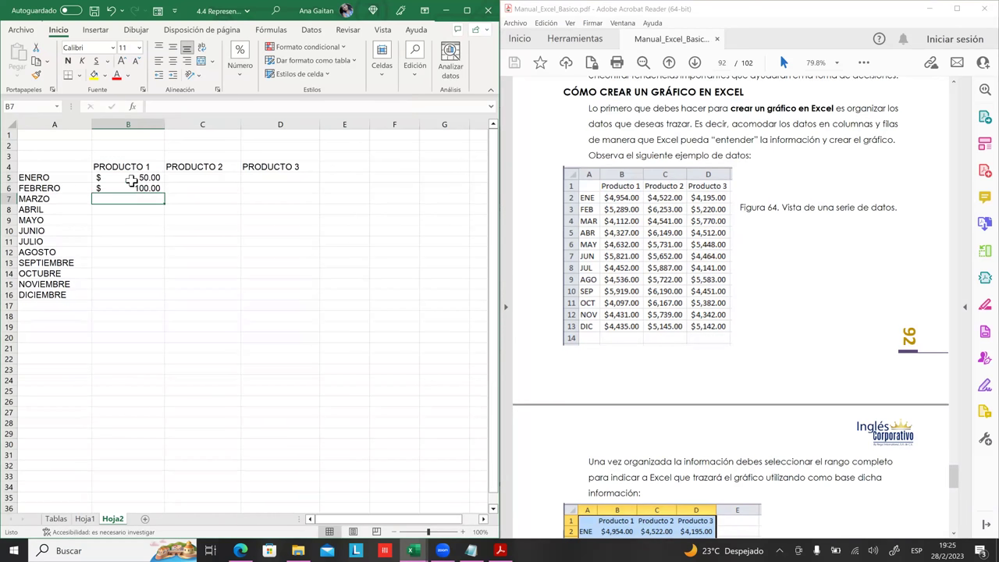
mouse_move(132, 179)
mouse_down()
mouse_move(144, 188)
mouse_move(162, 297)
mouse_up()
click(196, 244)
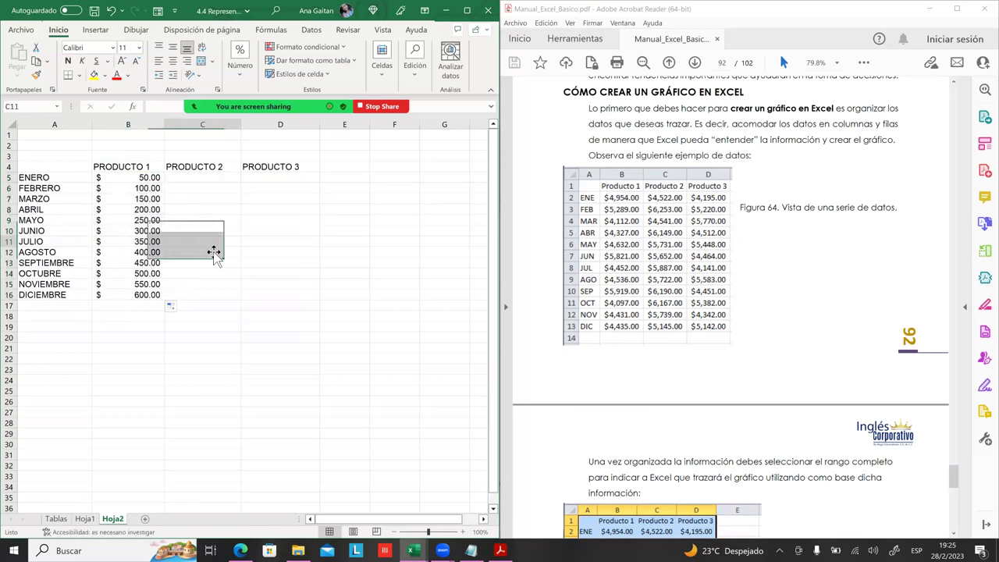
- Enter =ALEATORIO.ENTRE(50;600) in C5, PRODUCTO 2's ENERO cell
drag(213, 252, 191, 179)
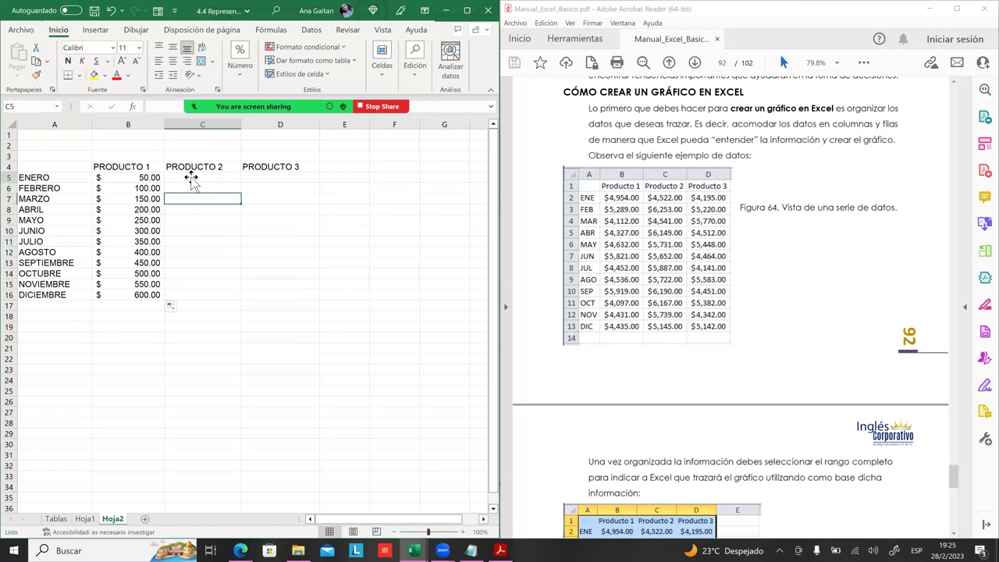
click(259, 211)
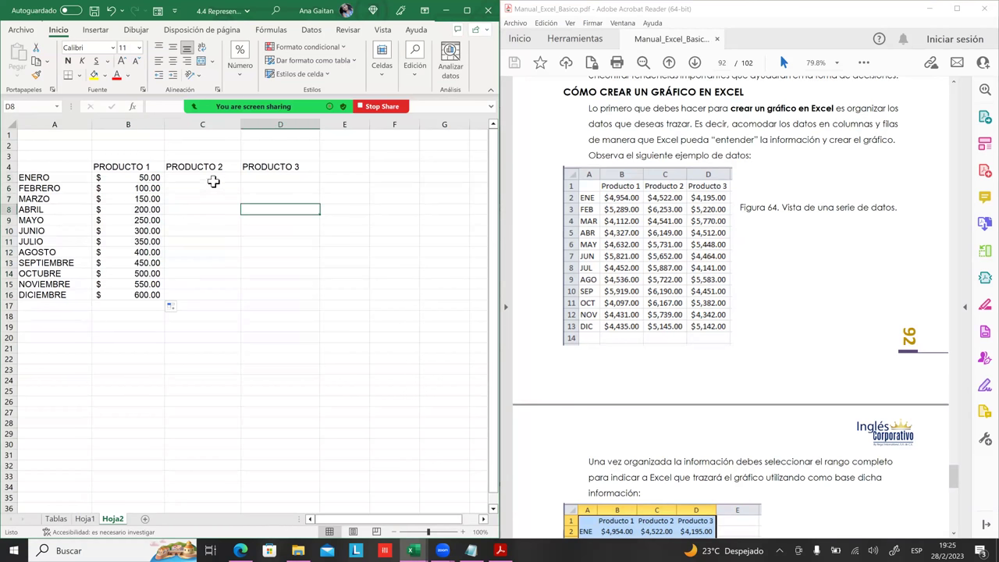
click(213, 181)
drag(226, 201, 211, 181)
text(=)
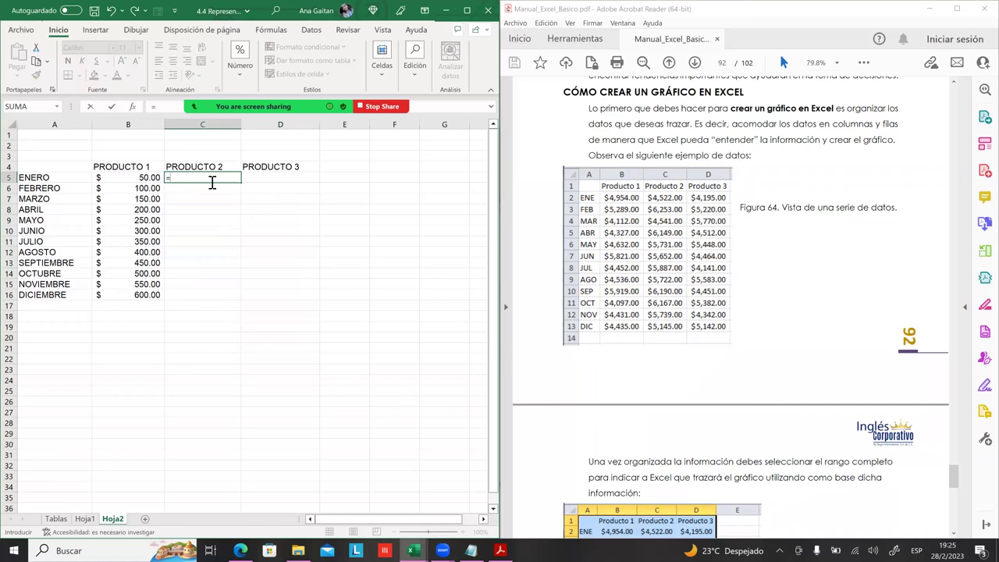
text(AL)
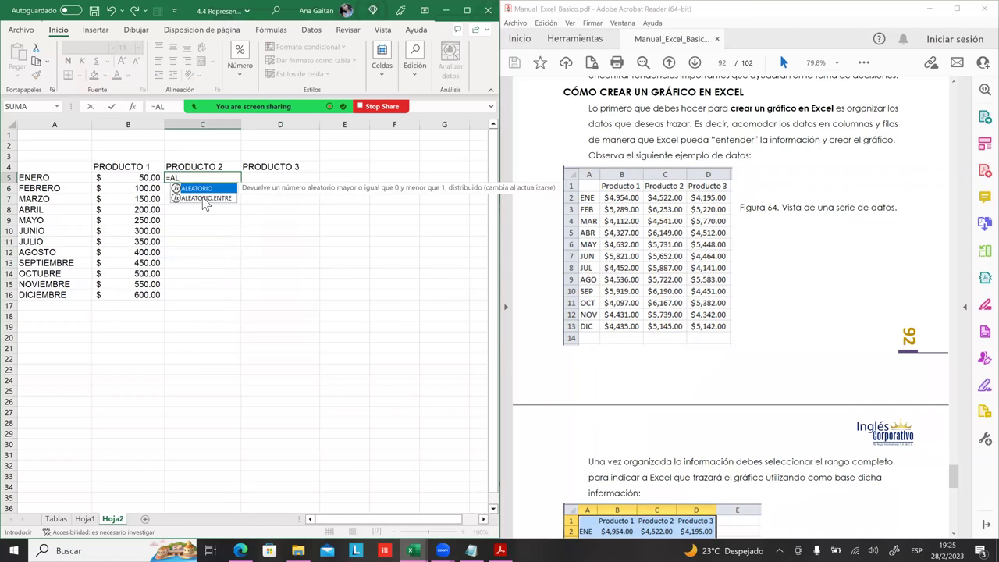
click(205, 199)
key(Tab)
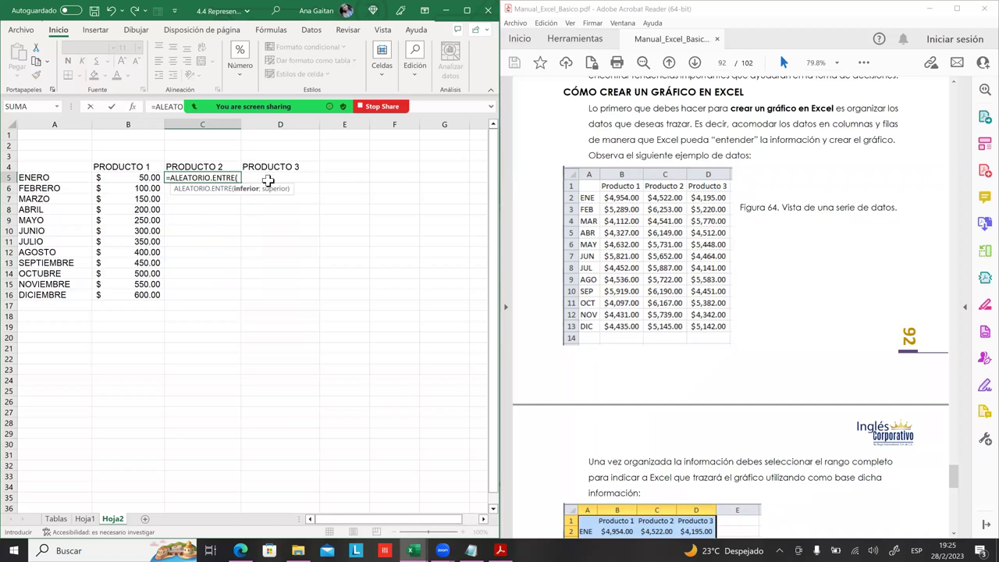
text(50)
text(;60)
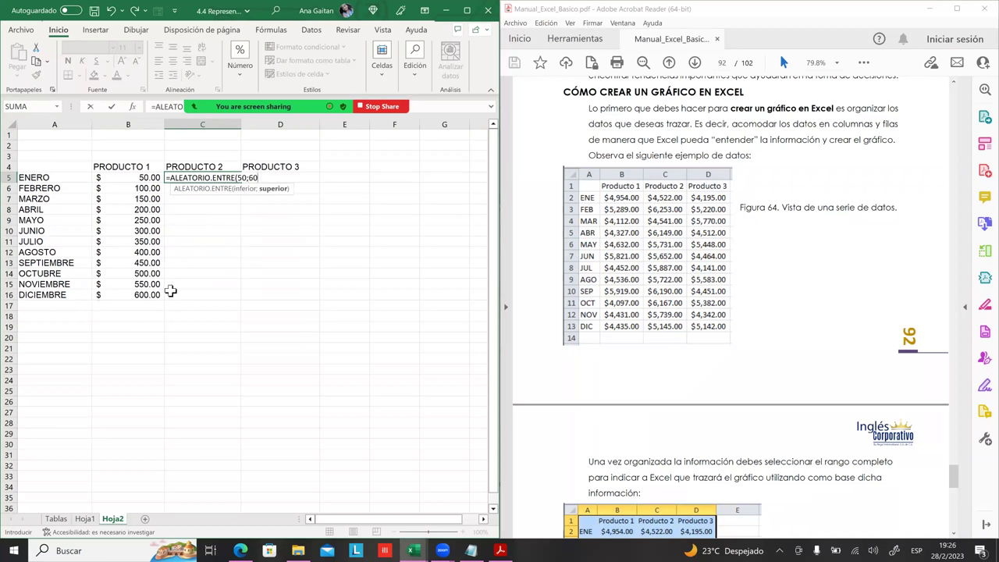
text())
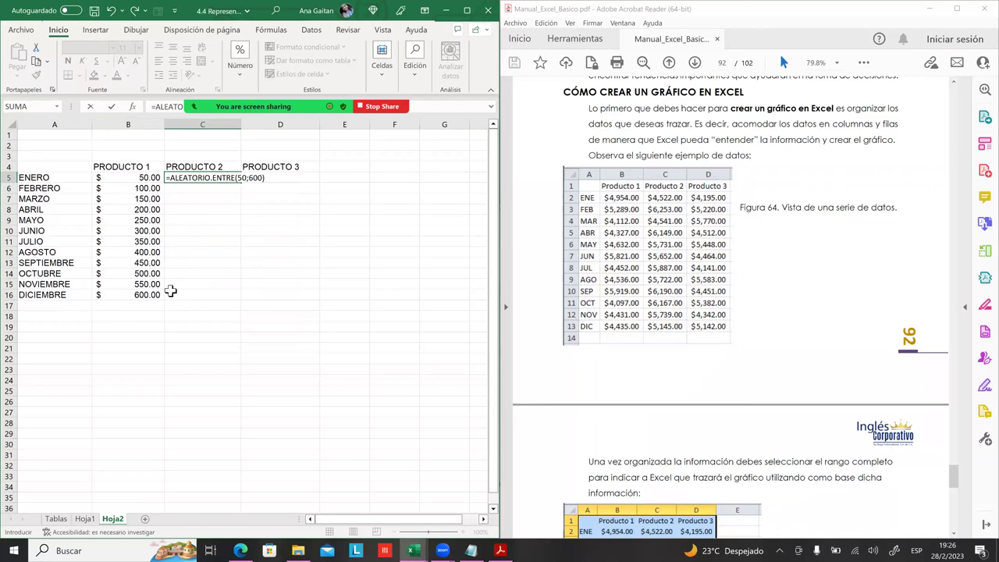
key(Return)
- Copy the random formula across to D5 and down through row 16
click(187, 180)
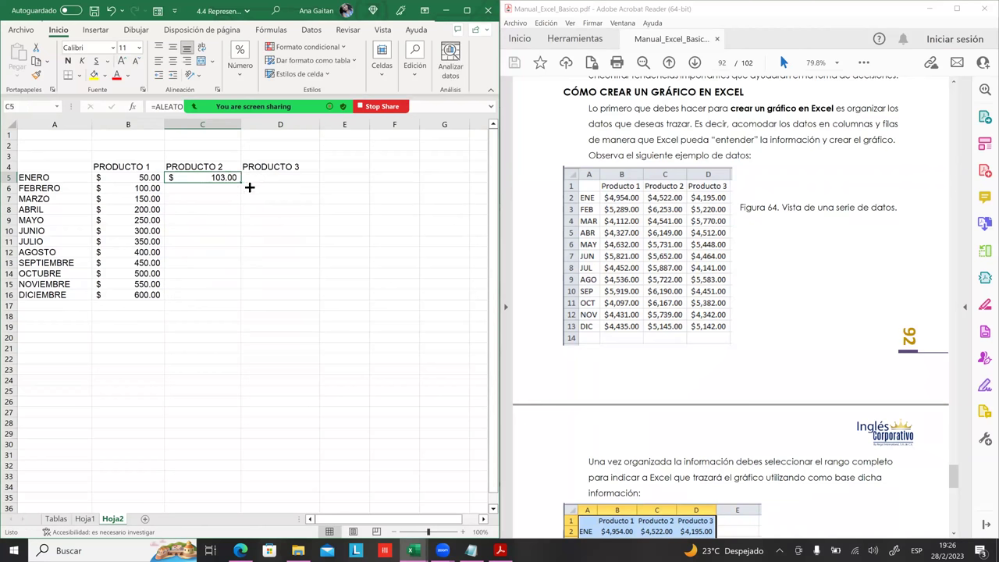
mouse_move(241, 183)
mouse_down()
mouse_move(316, 186)
mouse_move(325, 302)
mouse_up()
drag(316, 336, 348, 337)
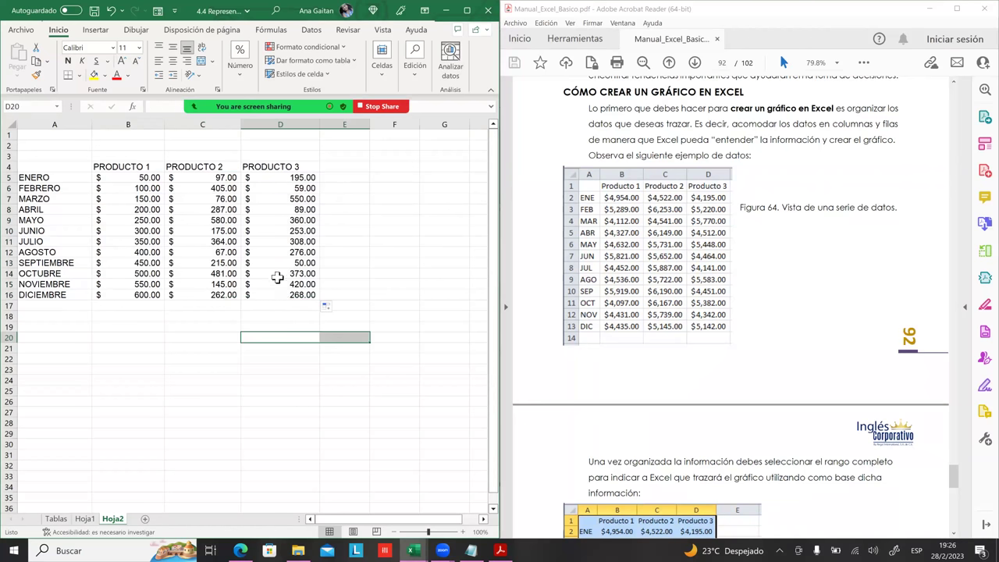
click(222, 221)
- Check the random PRODUCTO 2 and PRODUCTO 3 amounts, such as MAYO and AGOSTO
key(ctrl+Up)
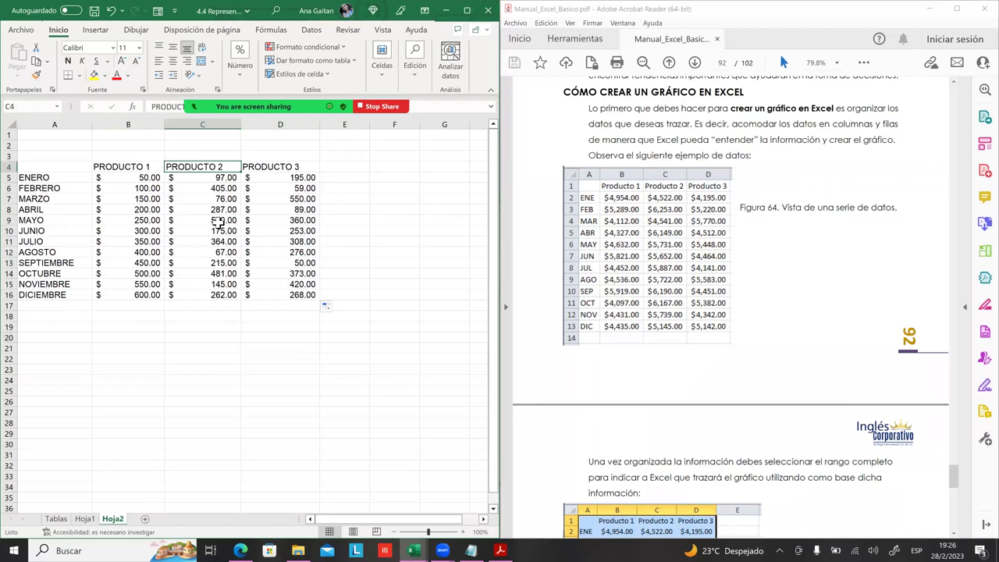
key(Down)
key(Down)
key(Down)
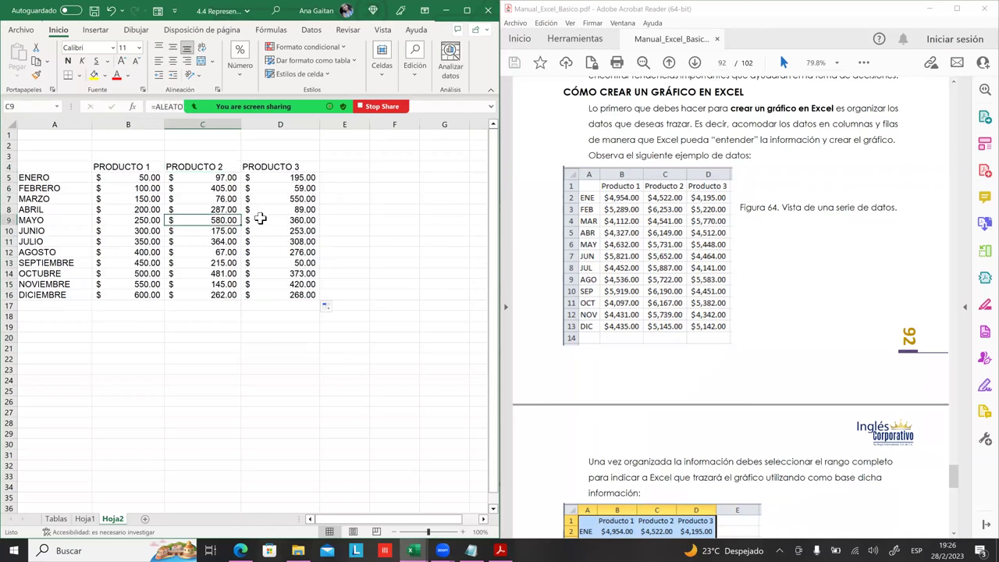
key(Down)
key(Down)
key(Down)
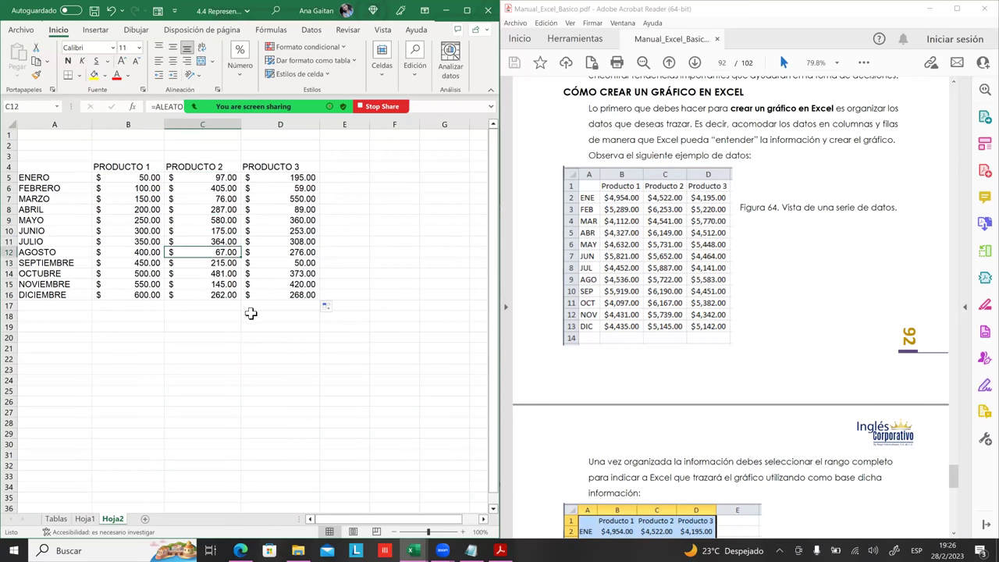
click(257, 305)
click(255, 218)
click(300, 189)
click(300, 221)
click(250, 254)
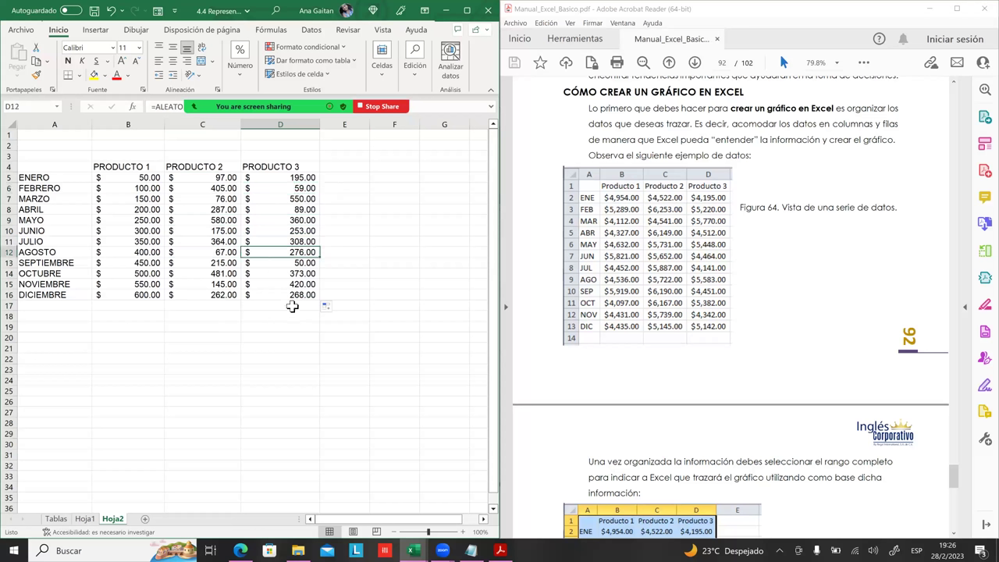
click(276, 351)
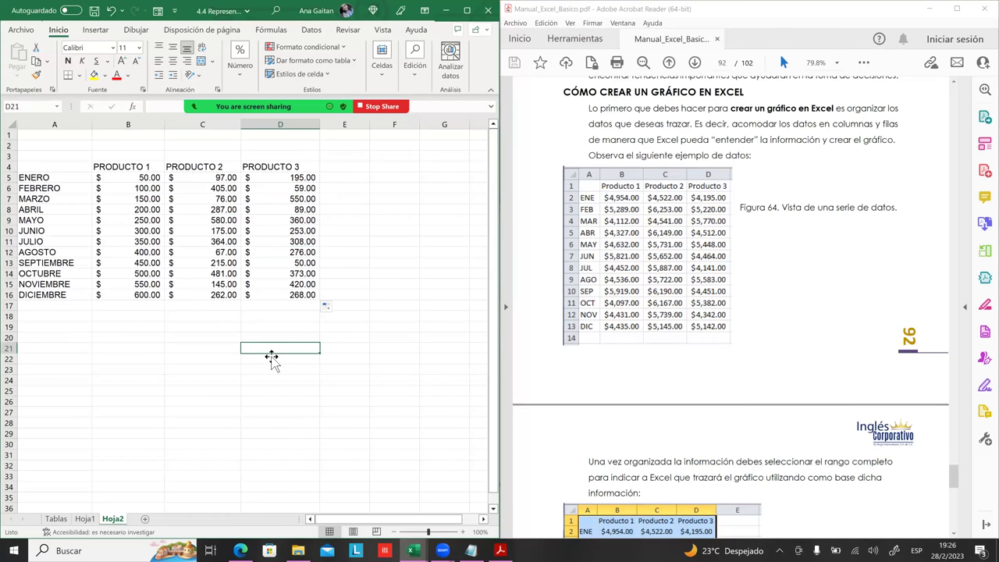
- Select the PRODUCTO 2 and PRODUCTO 3 amounts in C5:D16 and copy them
click(193, 272)
drag(190, 181, 284, 297)
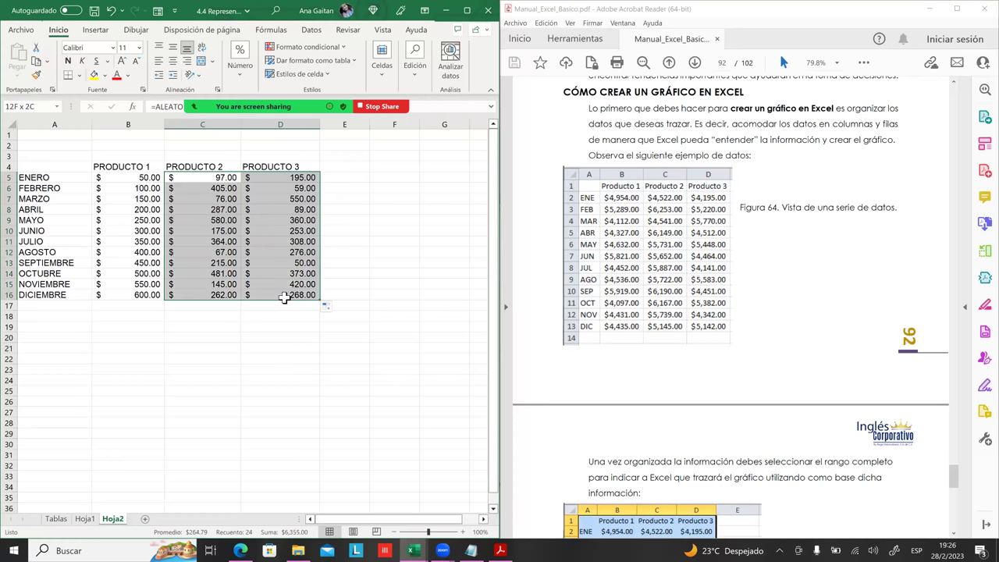
right_click(265, 232)
key(Escape)
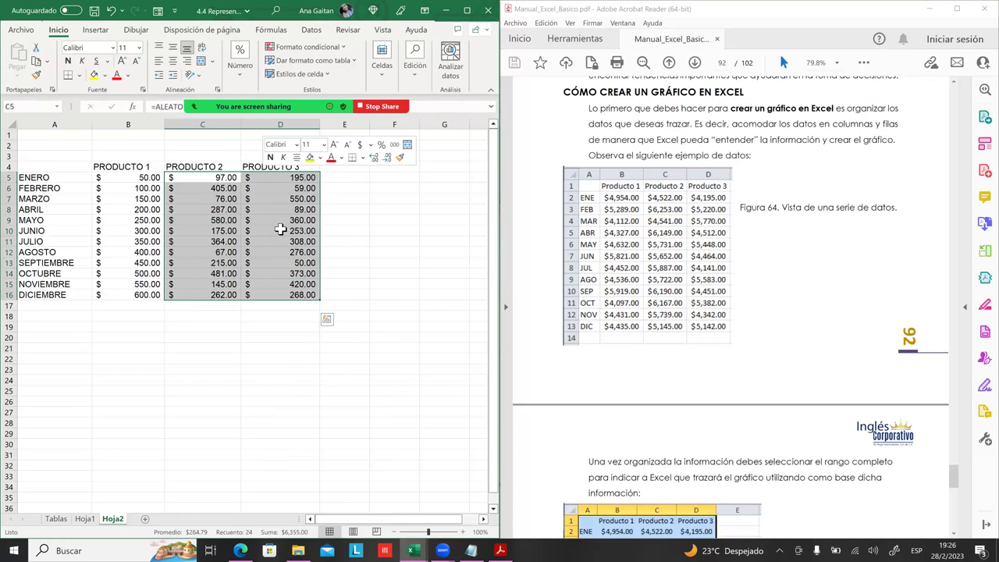
key(ctrl+c)
- Paste the copied amounts back at C5 as values, then bring up the Pegado especial submenu
click(210, 179)
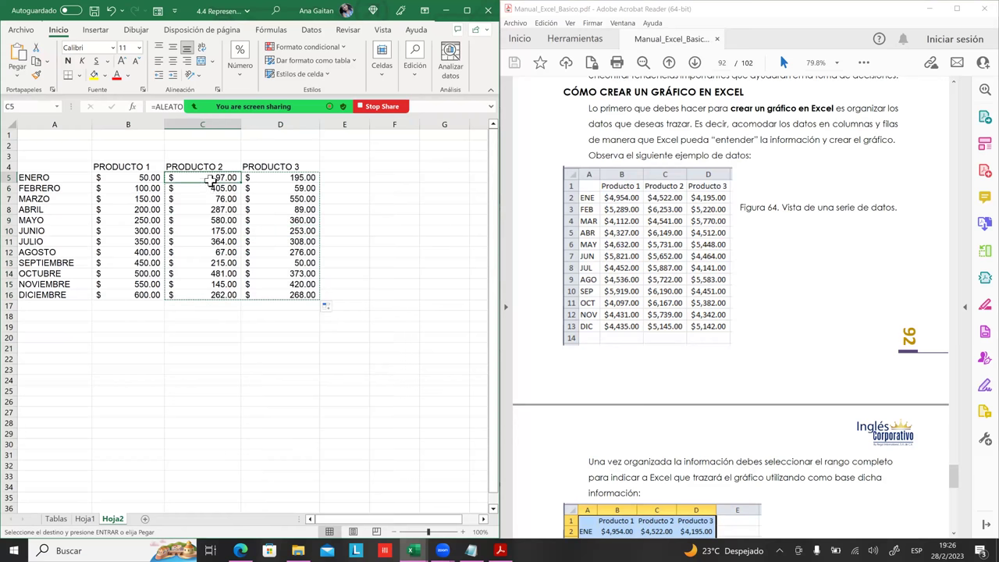
right_click(211, 186)
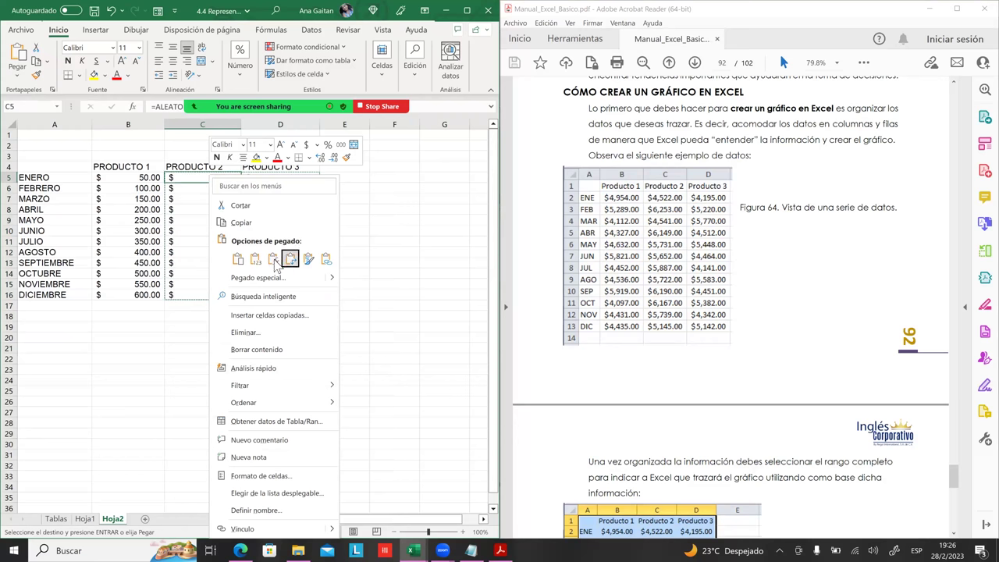
click(256, 258)
right_click(211, 179)
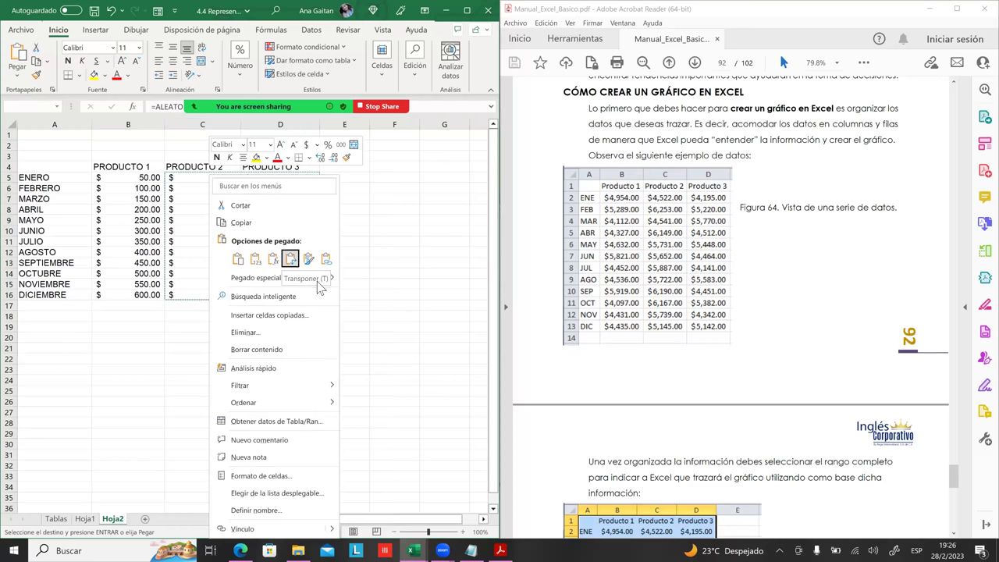
mouse_move(333, 280)
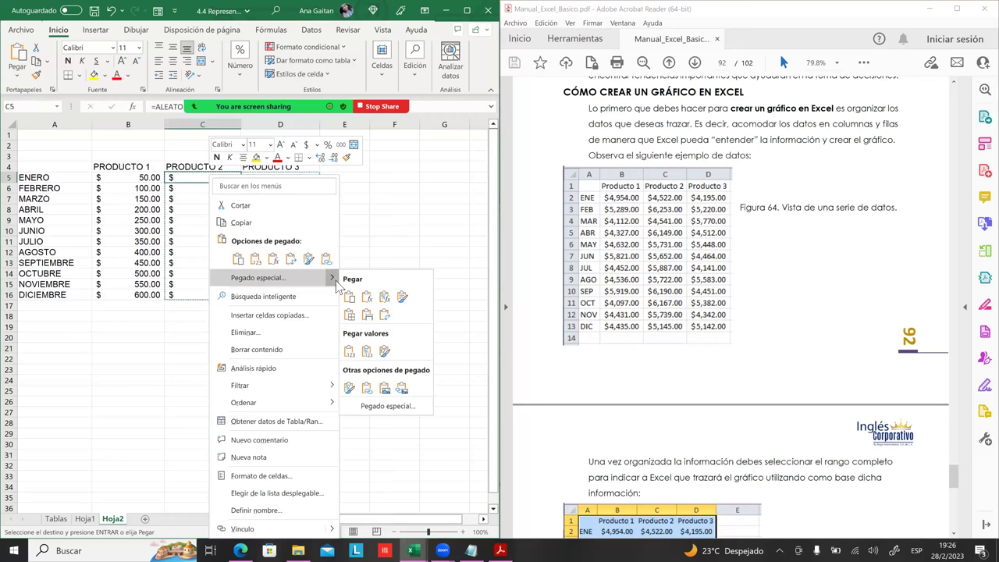
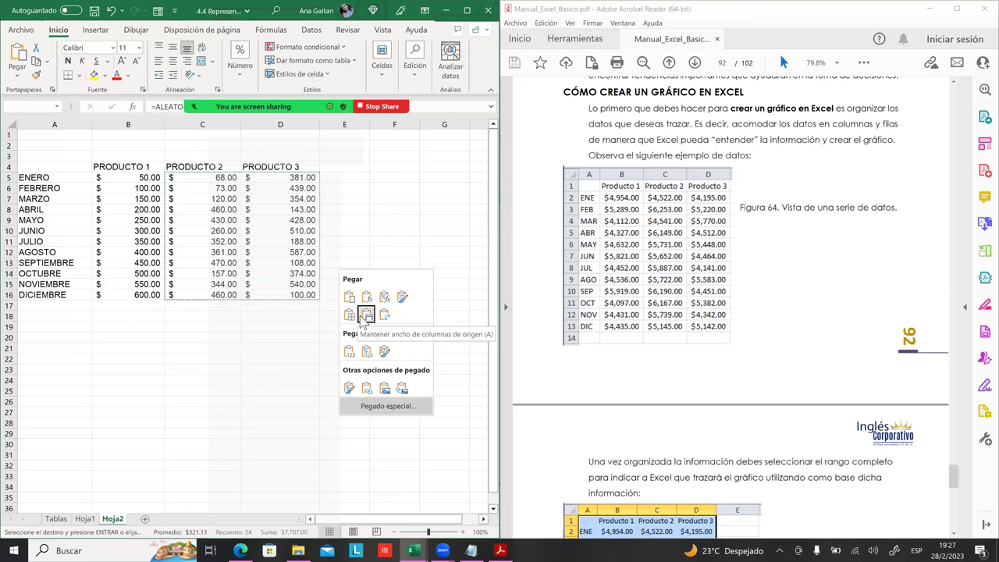
- Paste the copied product values over the PRODUCTO 2 and 3 cells C5:D16
click(401, 297)
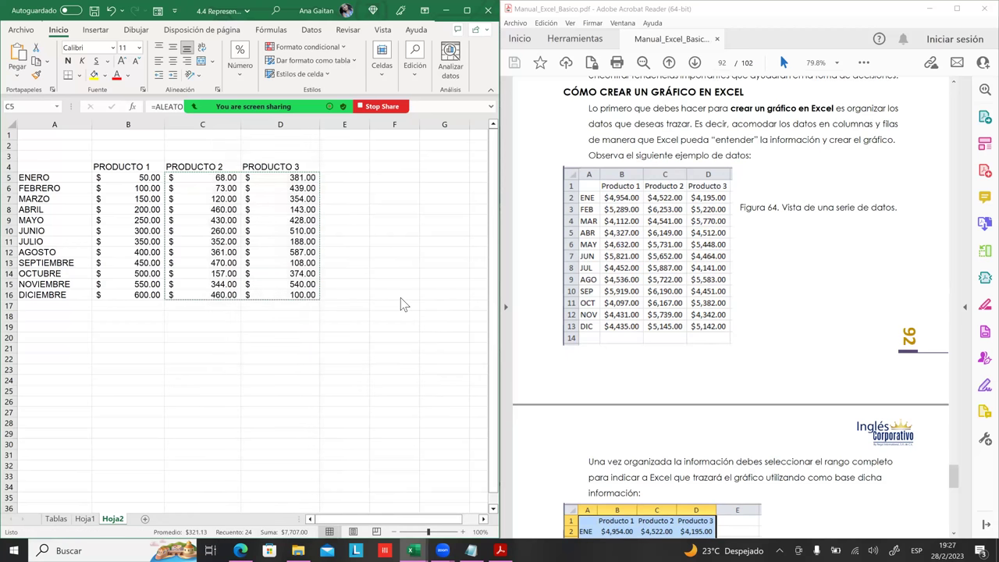
click(234, 243)
click(217, 200)
drag(201, 180, 311, 300)
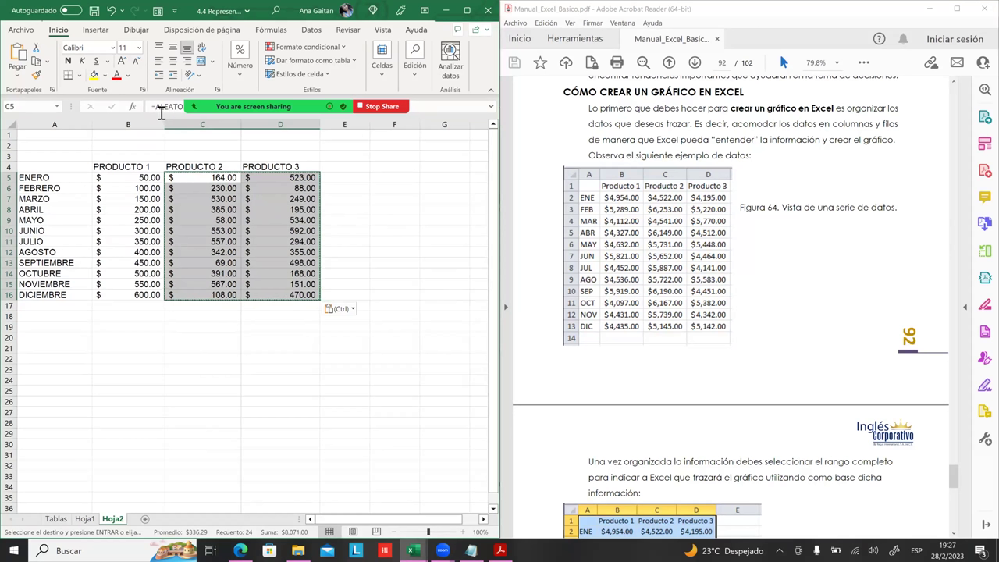
right_click(181, 181)
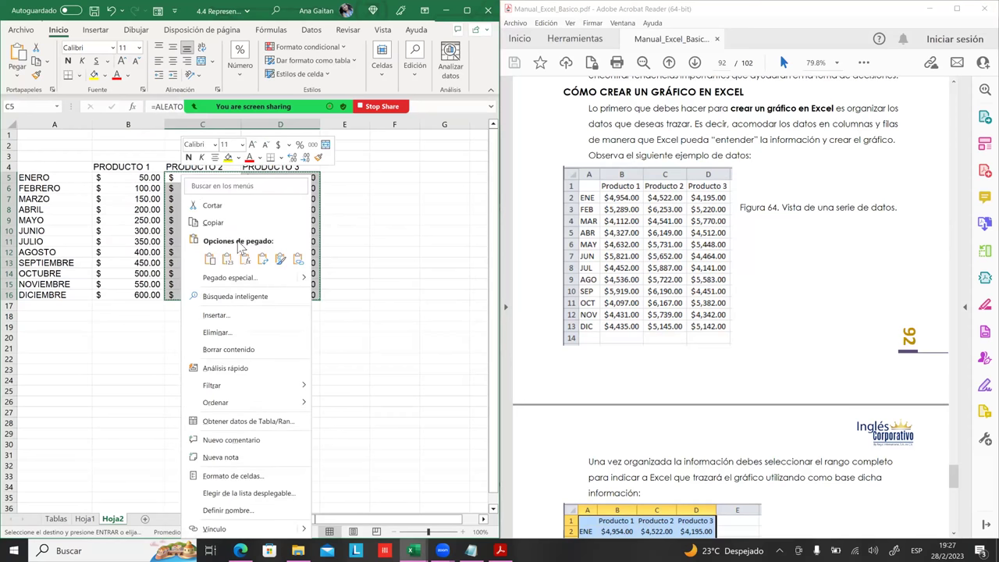
mouse_move(303, 282)
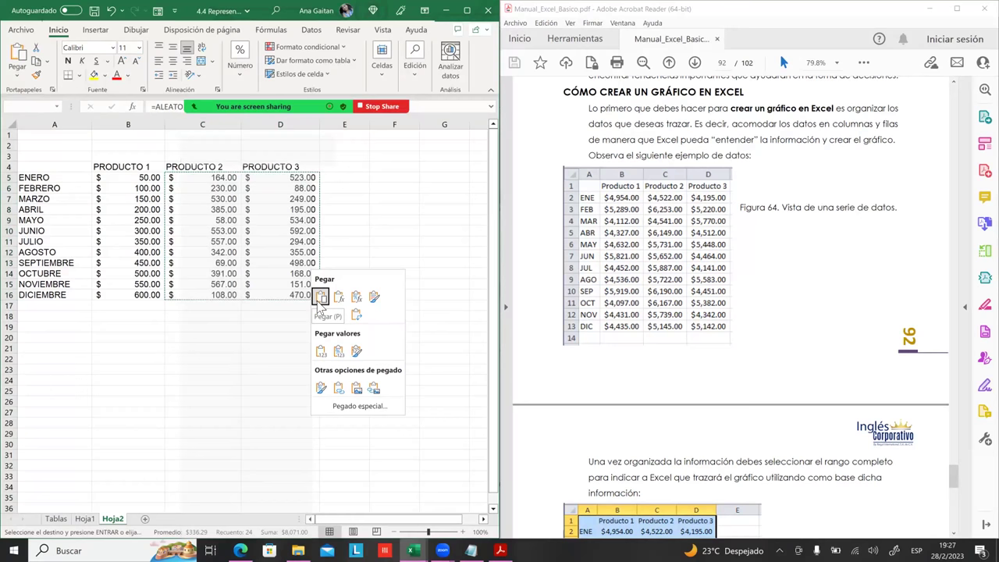
click(320, 298)
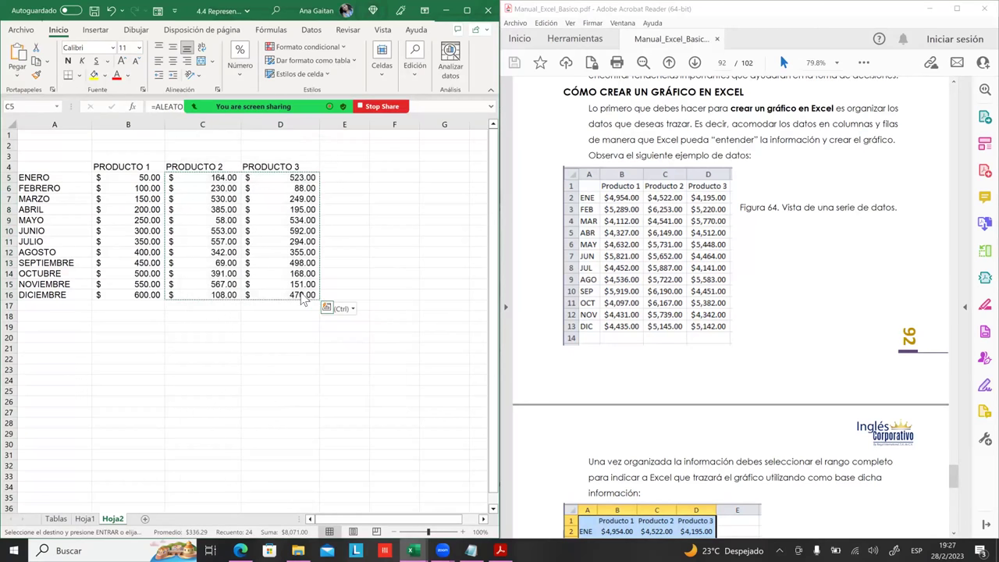
click(213, 199)
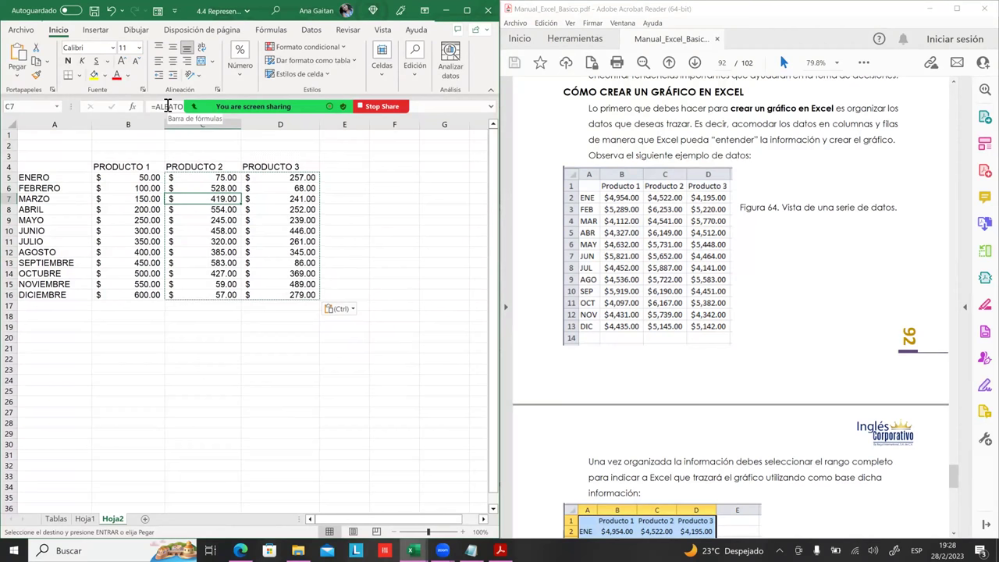
- Copy C5:D16 and paste it back at C5 as plain values
mouse_move(180, 180)
mouse_down()
mouse_move(223, 242)
mouse_move(223, 273)
mouse_up()
click(265, 271)
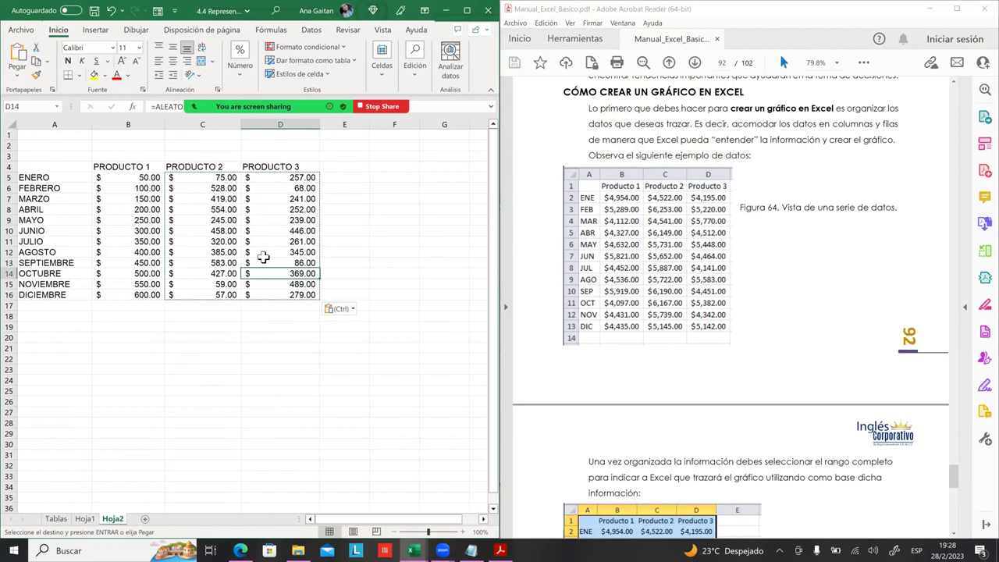
drag(180, 181, 299, 297)
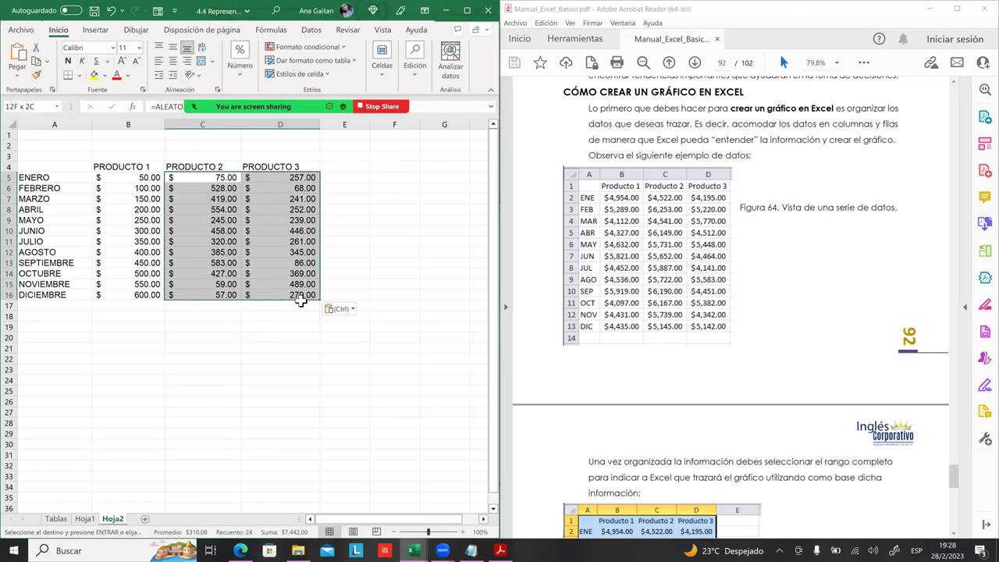
right_click(252, 234)
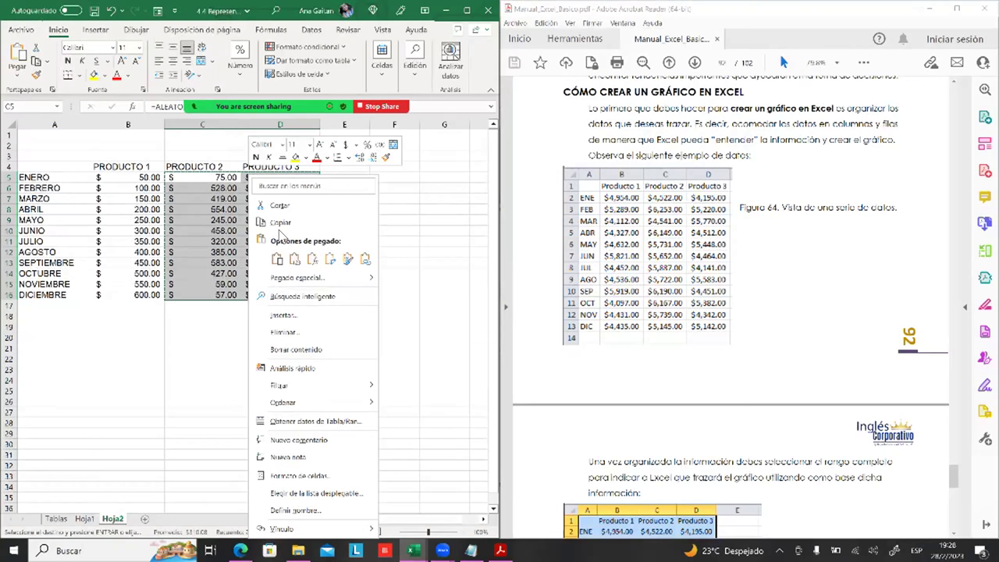
click(278, 224)
click(201, 178)
right_click(200, 179)
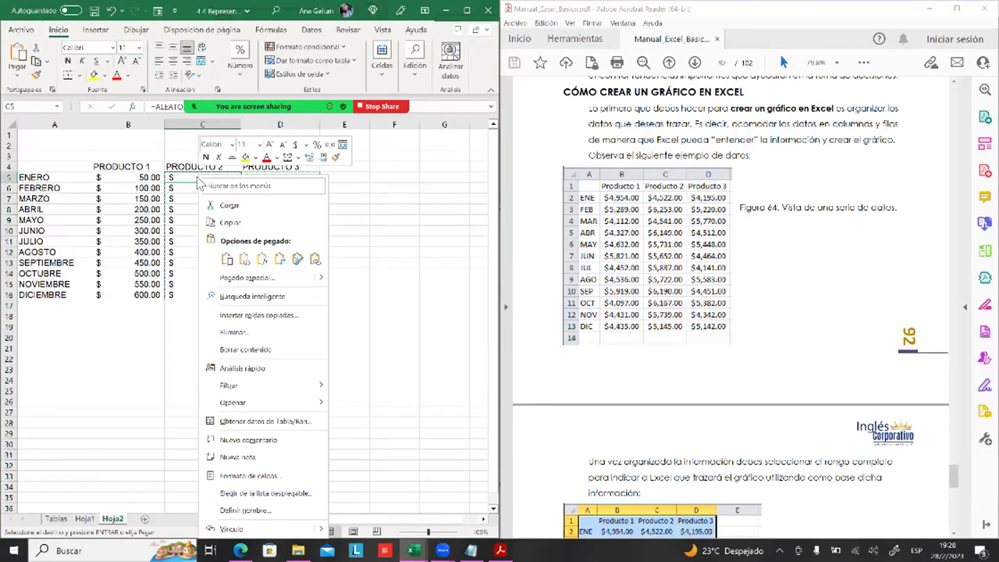
click(245, 260)
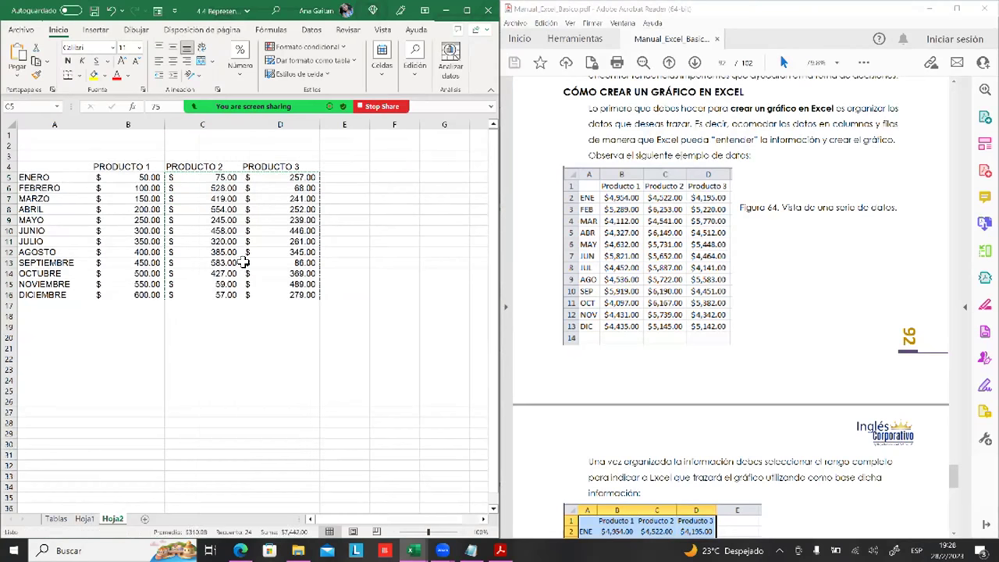
- Paste the values again and check the fixed figures in columns C and D
key(ctrl+v)
click(209, 199)
click(257, 196)
key(Down)
key(Down)
key(Down)
click(263, 283)
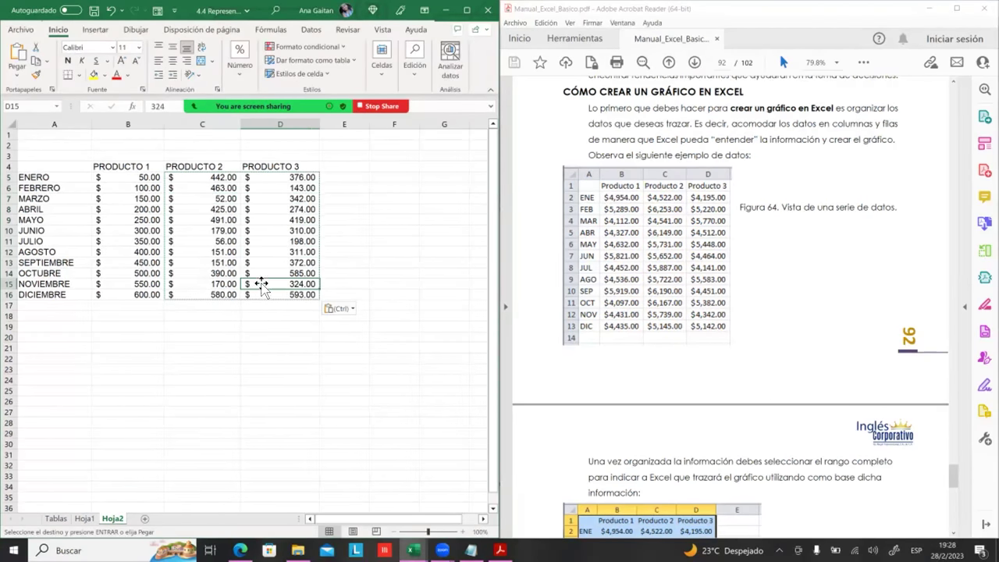
click(258, 252)
click(256, 241)
click(182, 209)
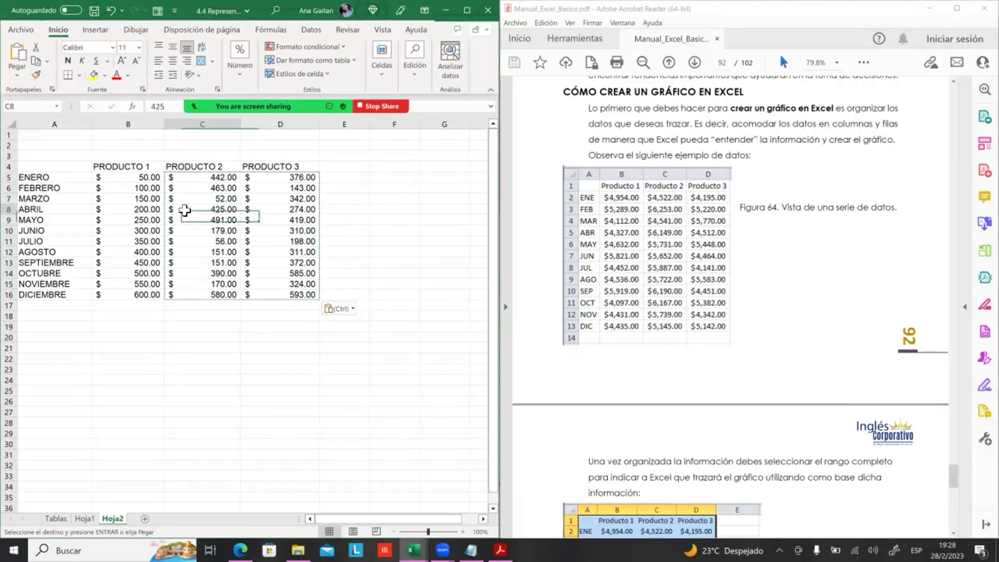
click(193, 180)
drag(165, 106, 125, 106)
click(227, 273)
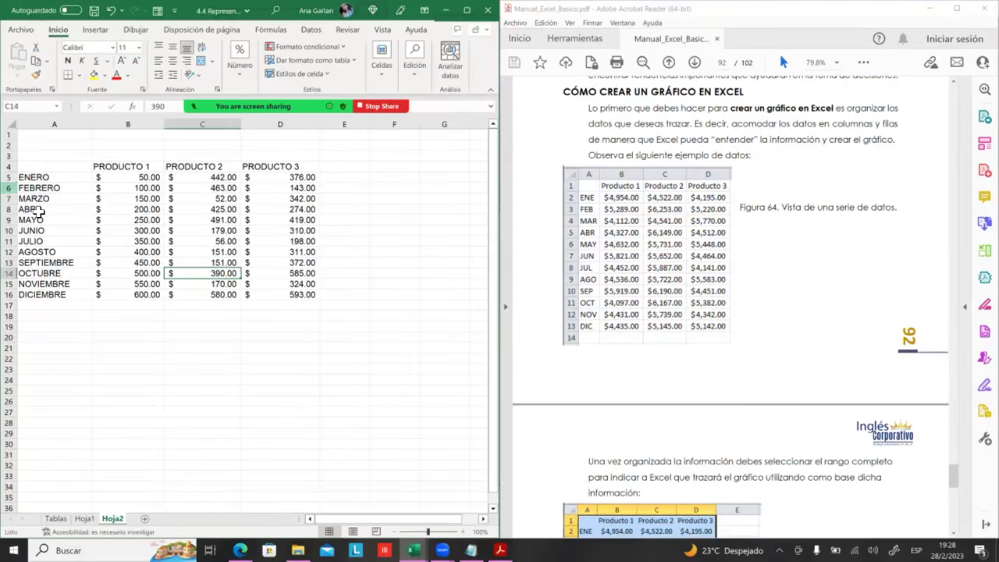
- From a month cell inside the data, start a table with Ctrl+T for range A4:D16
click(47, 242)
click(36, 263)
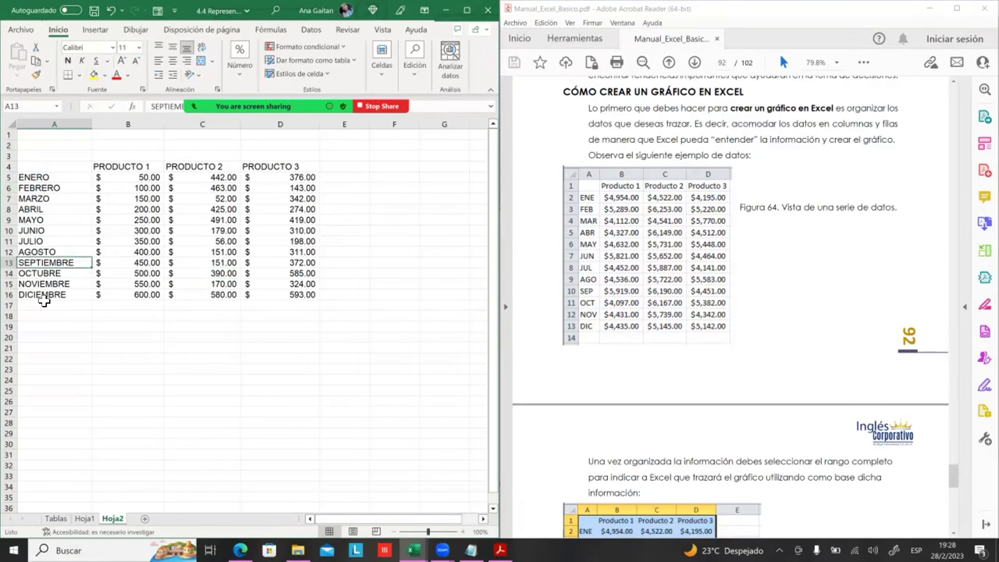
click(55, 172)
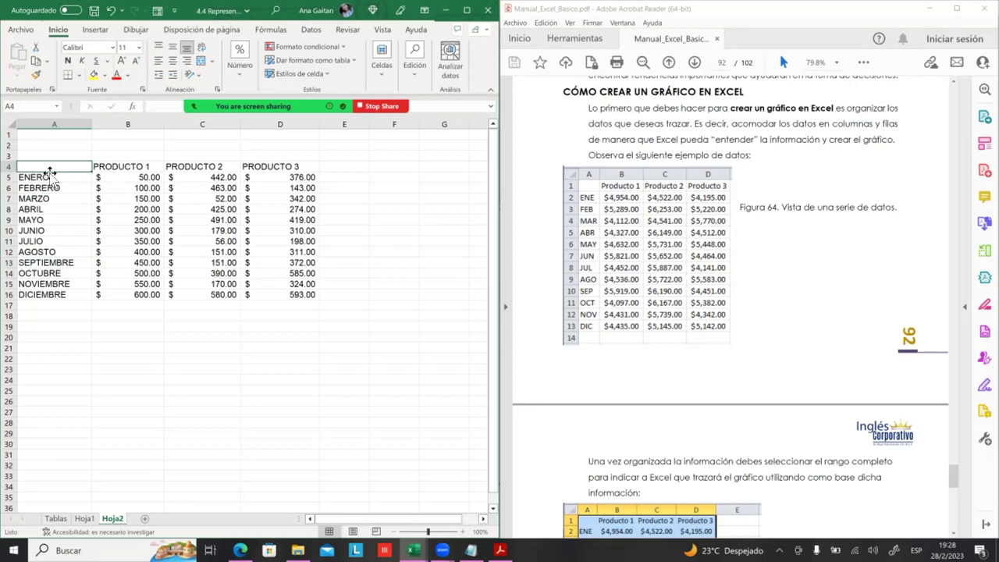
click(49, 187)
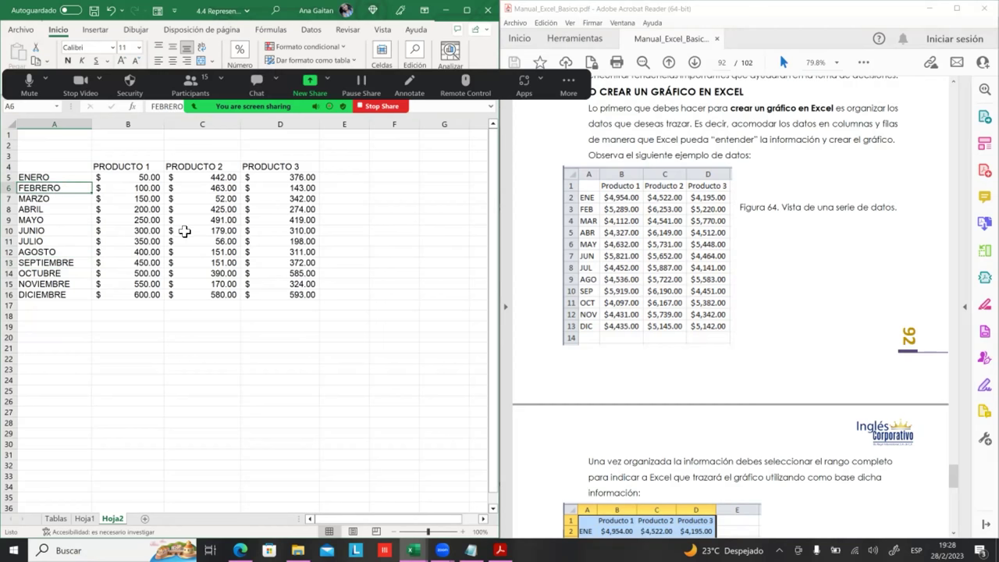
key(ctrl+t)
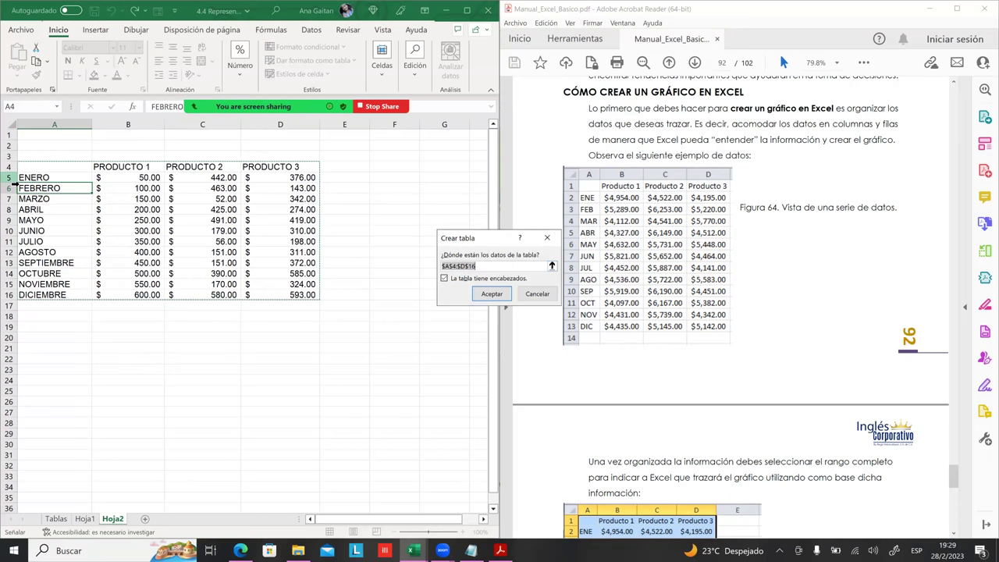
- Cancel, reselect A4:D16 and create a table with headers, giving banded rows and filters
click(537, 294)
click(356, 284)
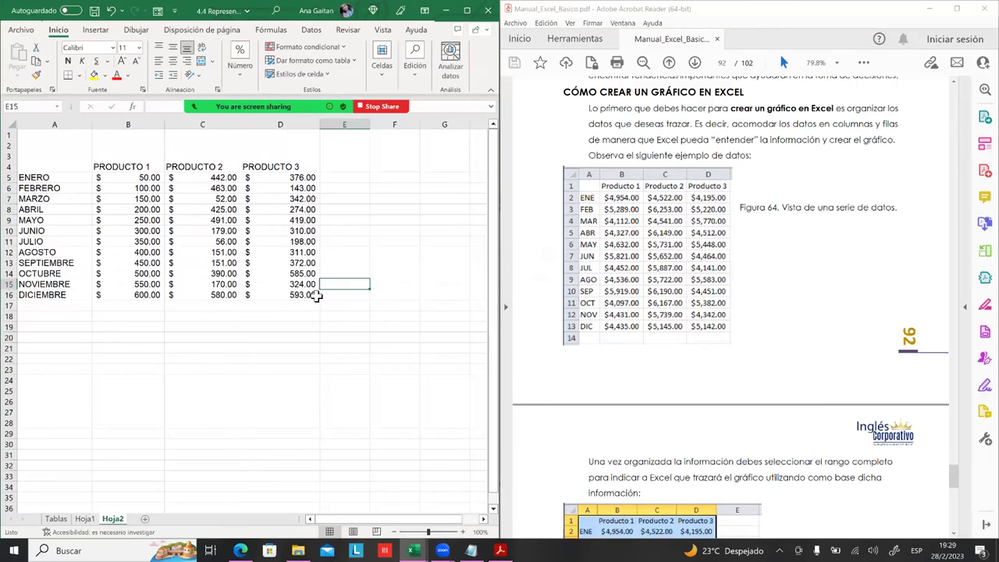
drag(316, 296, 63, 163)
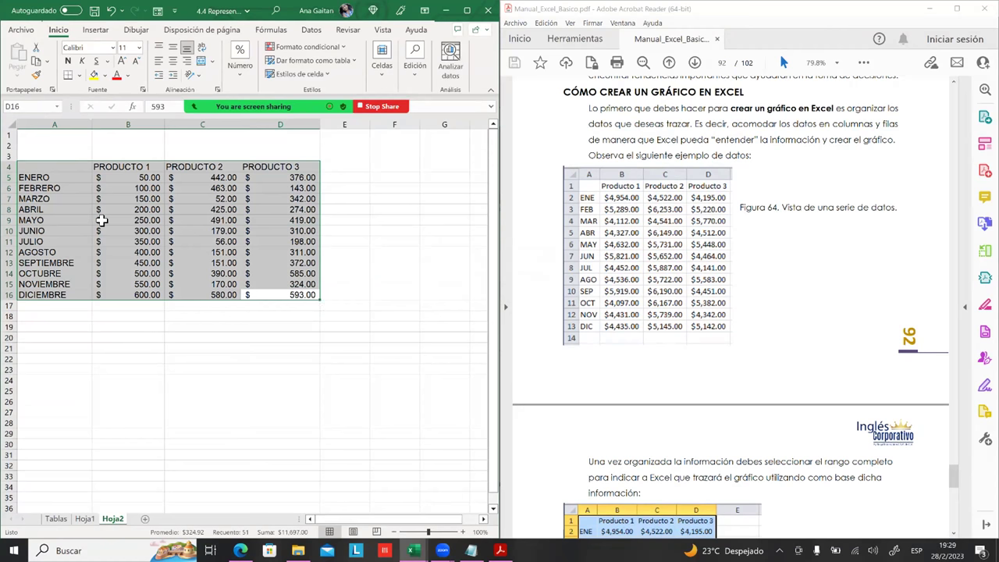
key(ctrl+t)
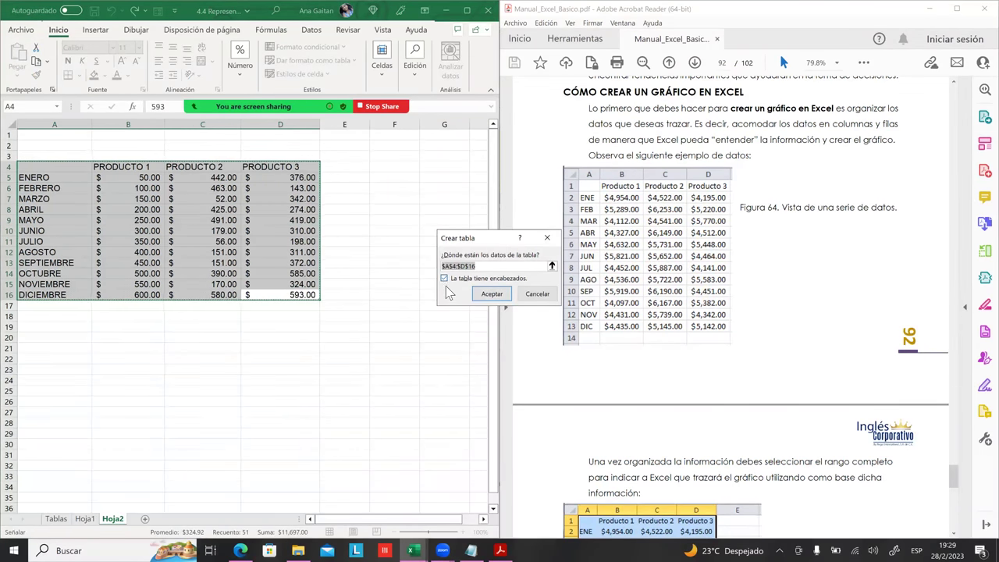
click(489, 298)
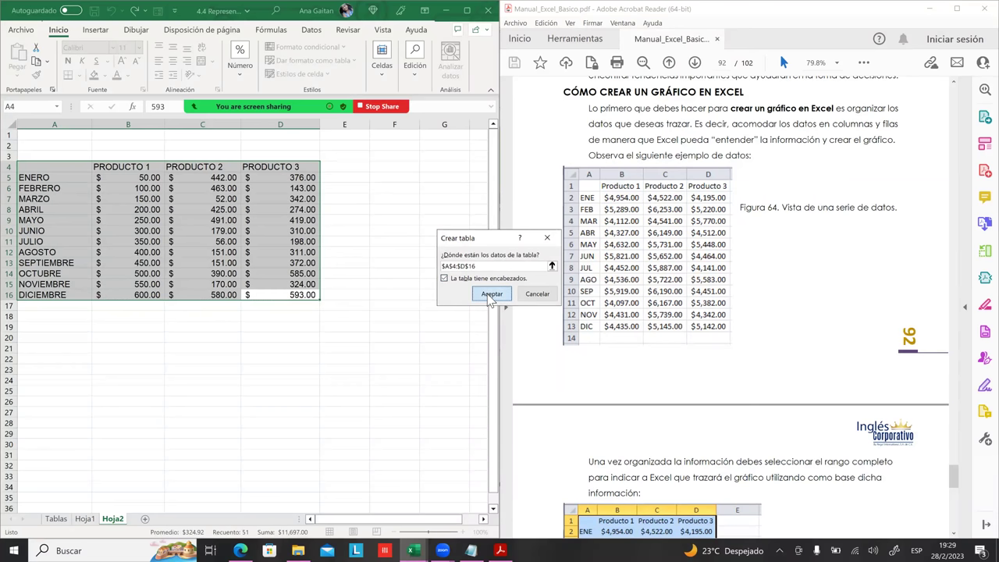
click(167, 317)
click(200, 252)
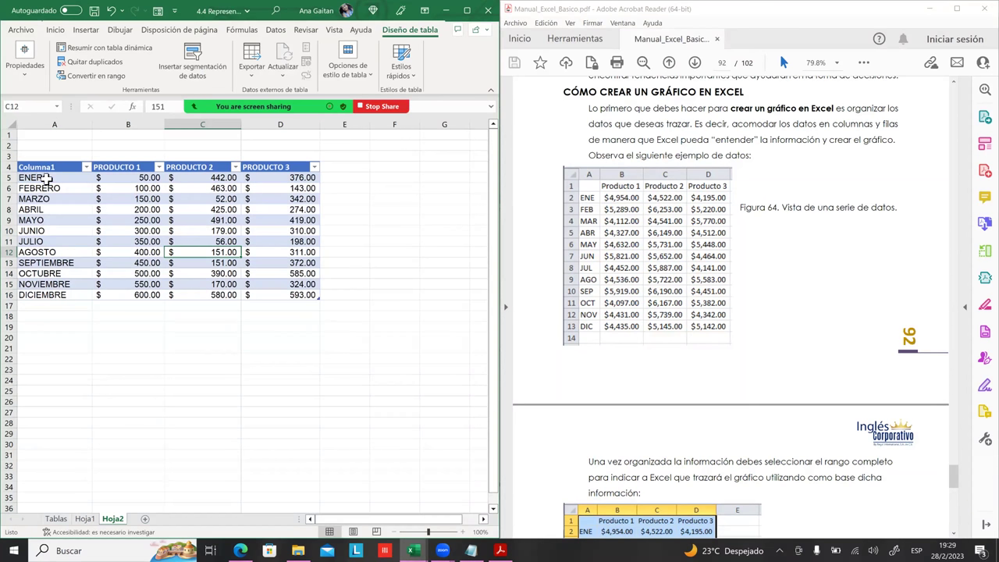
- Select the whole sales table A4:D16
drag(48, 168, 269, 222)
click(316, 336)
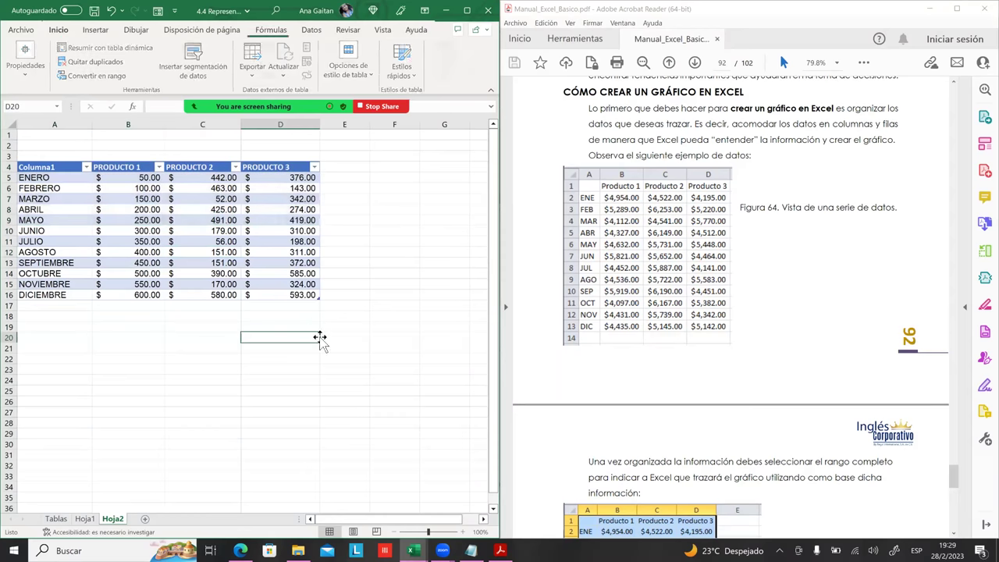
click(311, 295)
click(295, 253)
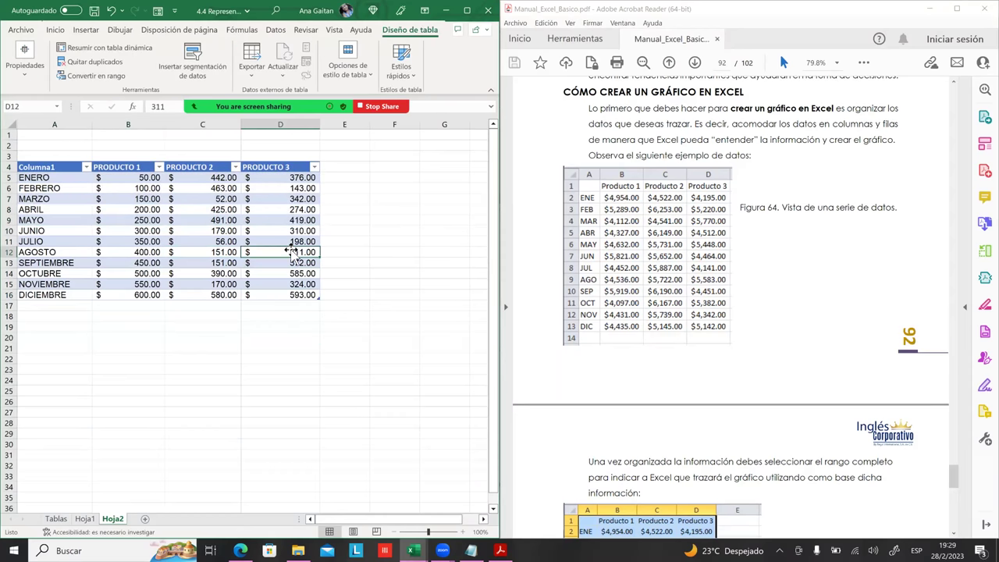
click(310, 297)
drag(301, 294, 50, 172)
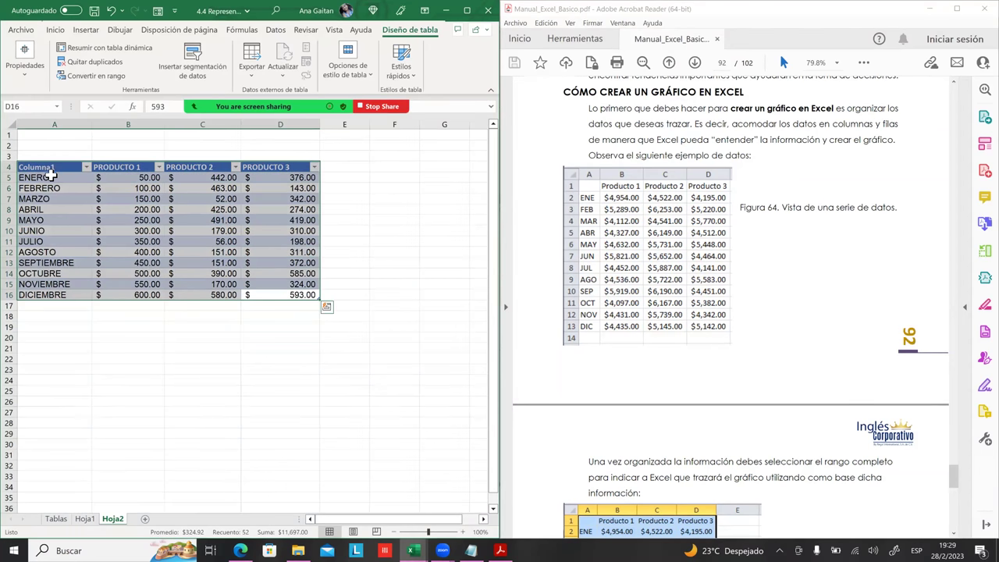
- Maximize the Excel window, zoom in, and open Recommended Charts from the Insertar tab
click(85, 31)
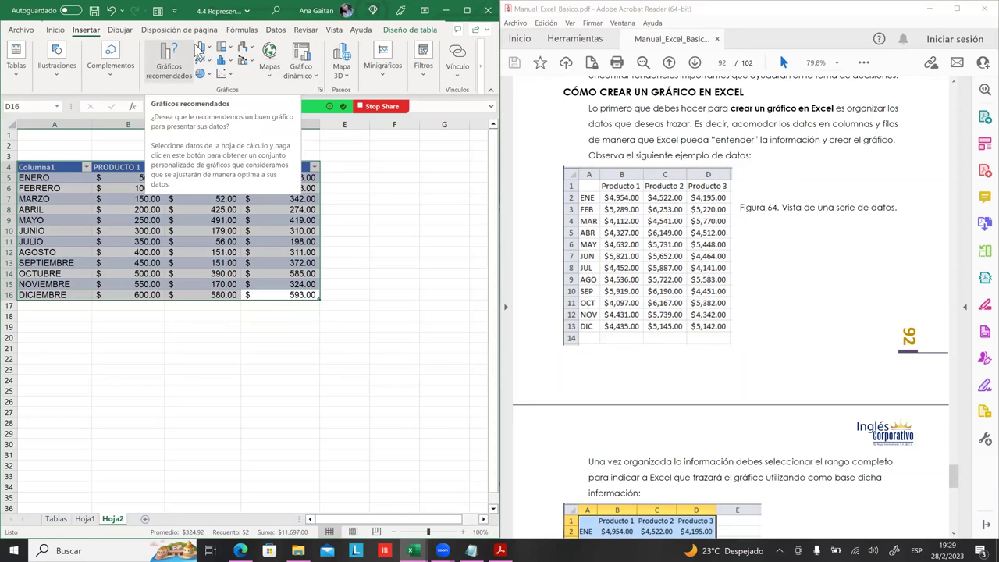
click(467, 10)
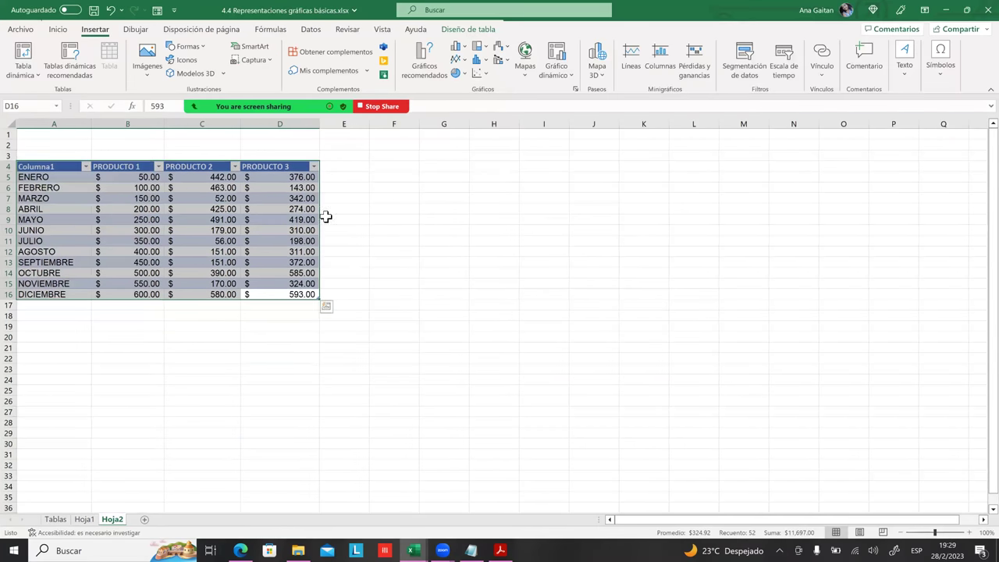
ctrl+scroll(402, 240, up, 6)
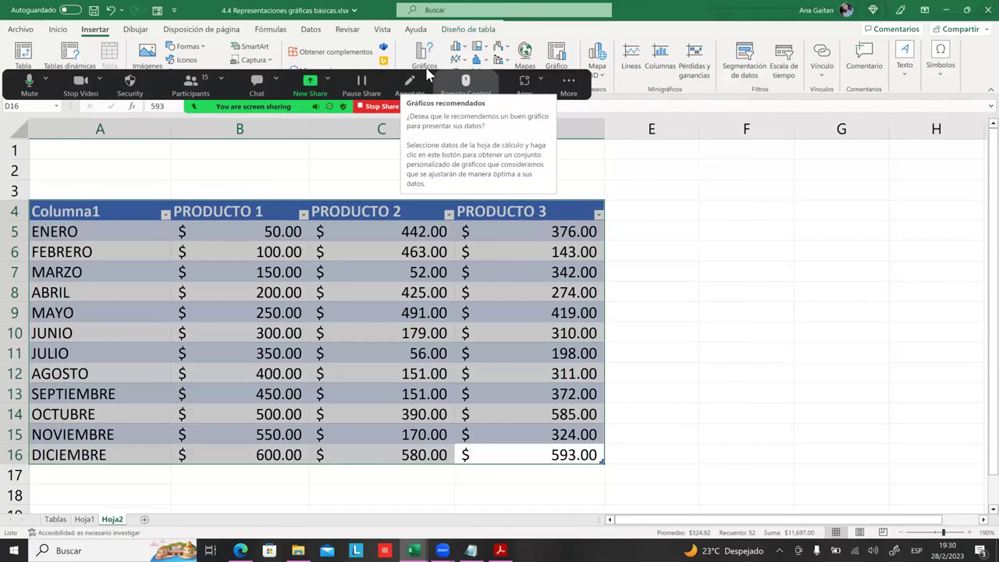
click(419, 59)
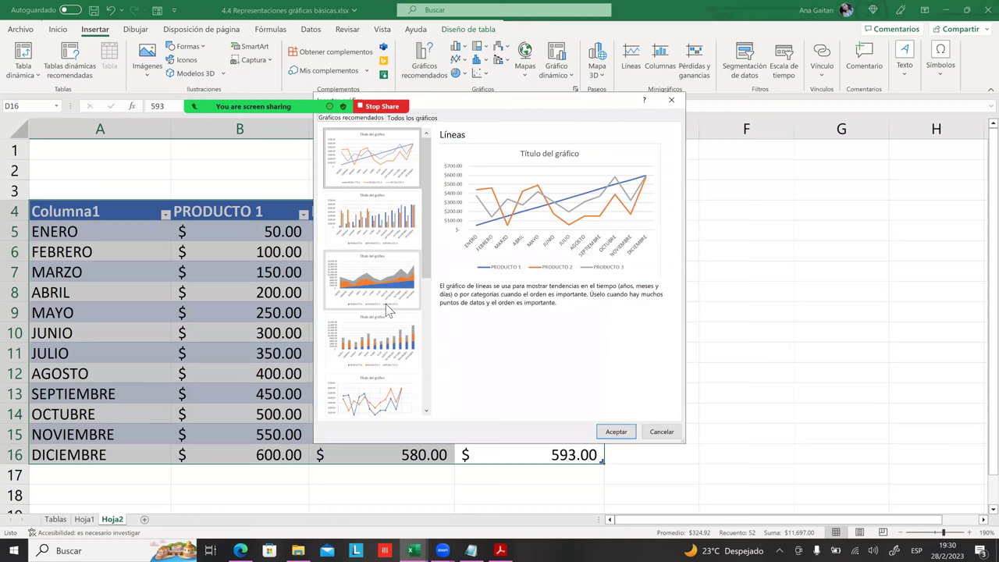
- Preview the clustered column, stacked area, stacked column, scatter and bubble chart options
drag(610, 108, 746, 107)
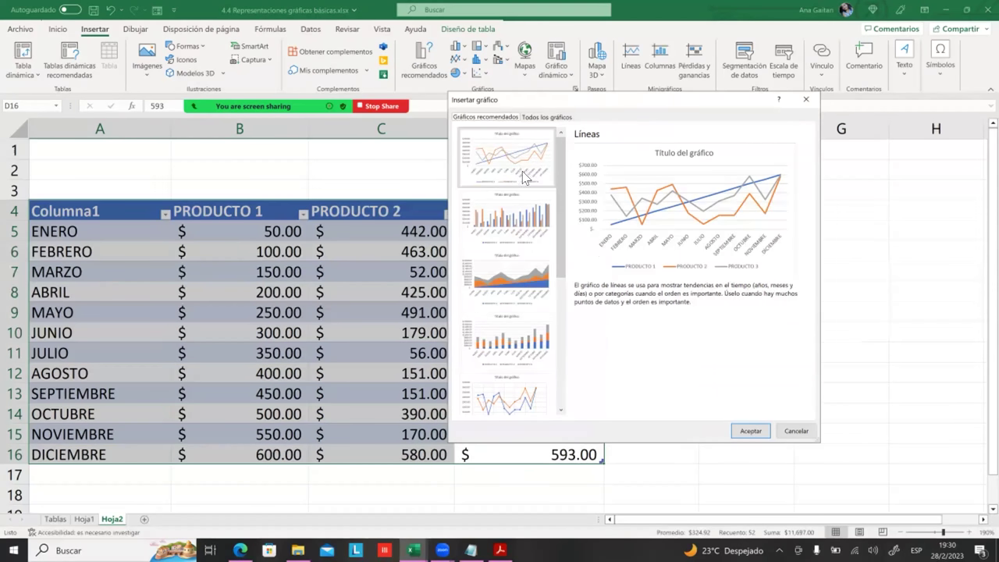
click(516, 231)
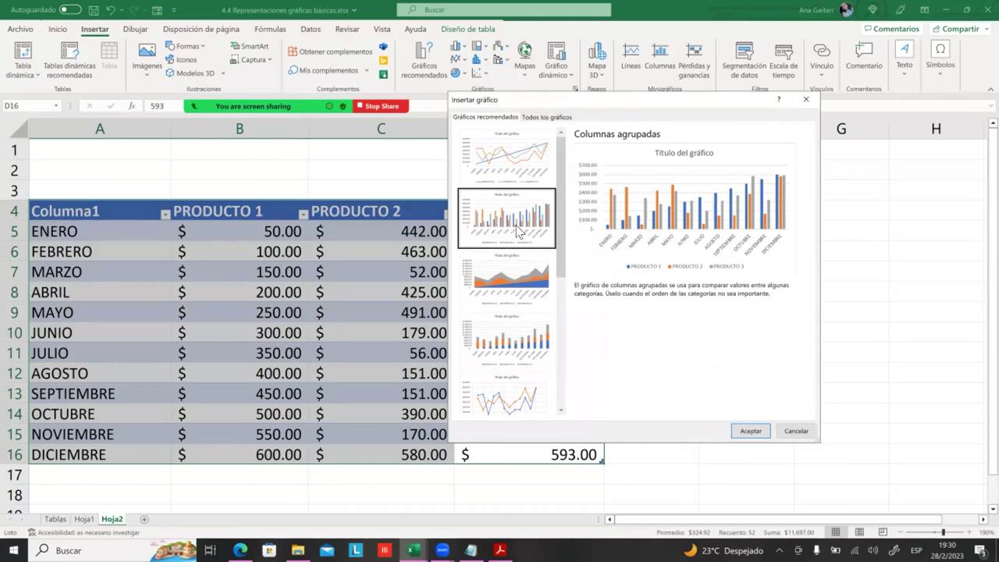
click(508, 290)
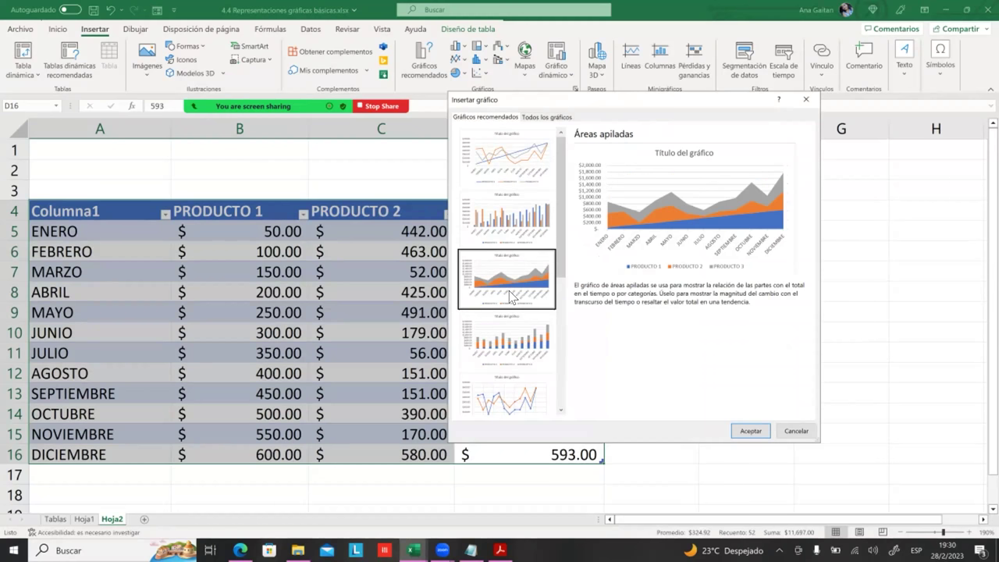
click(520, 335)
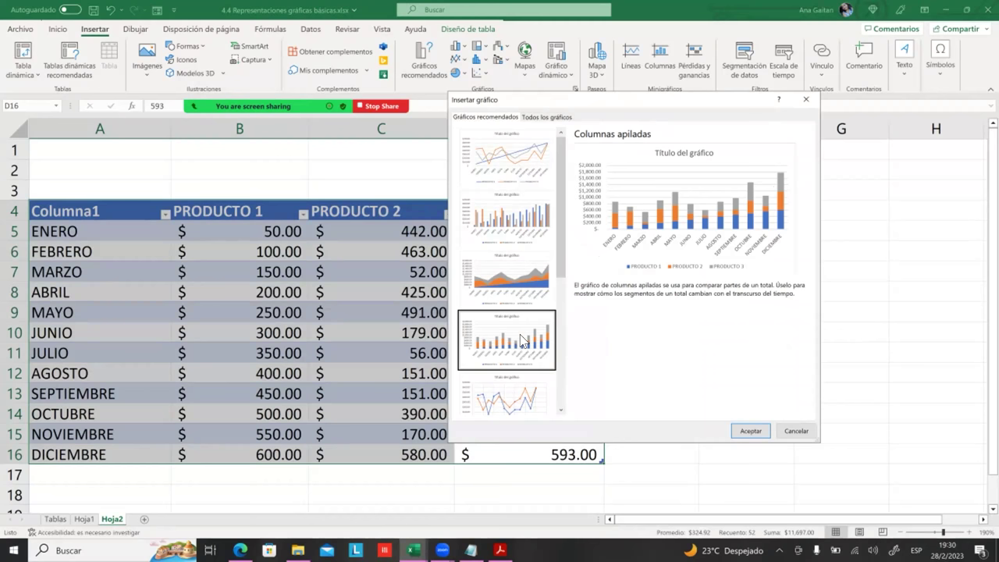
scroll(521, 345, down, 3)
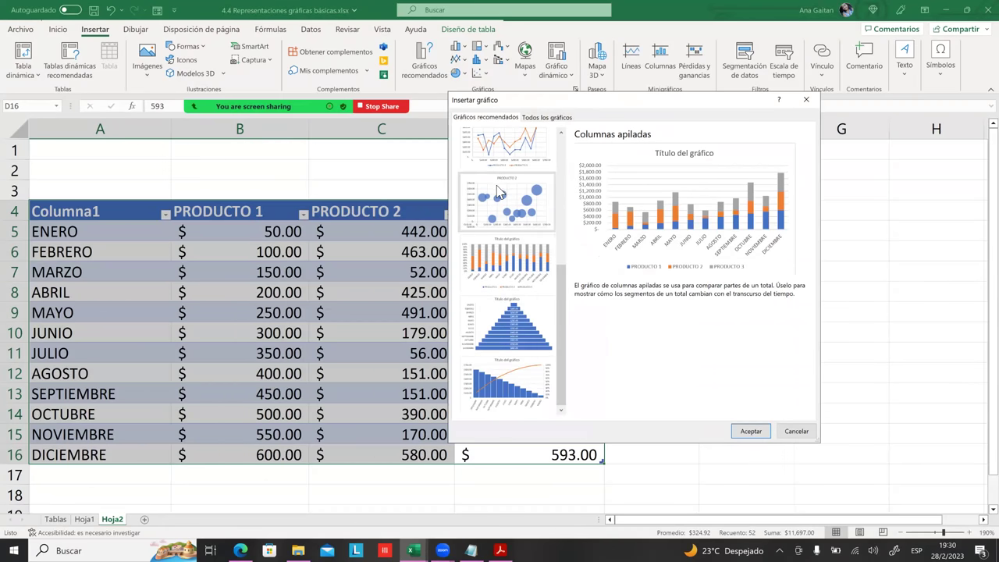
scroll(497, 186, up, 3)
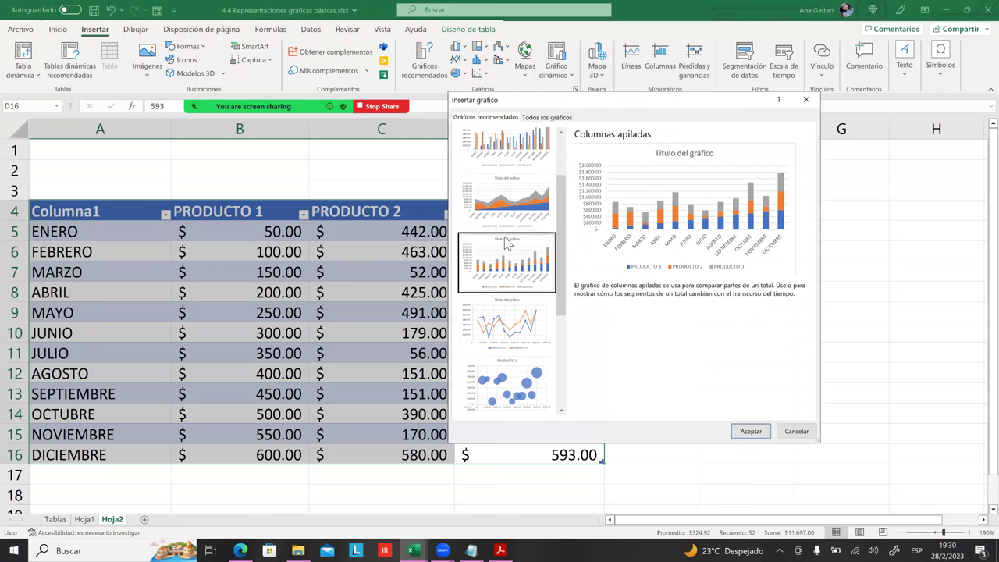
click(500, 341)
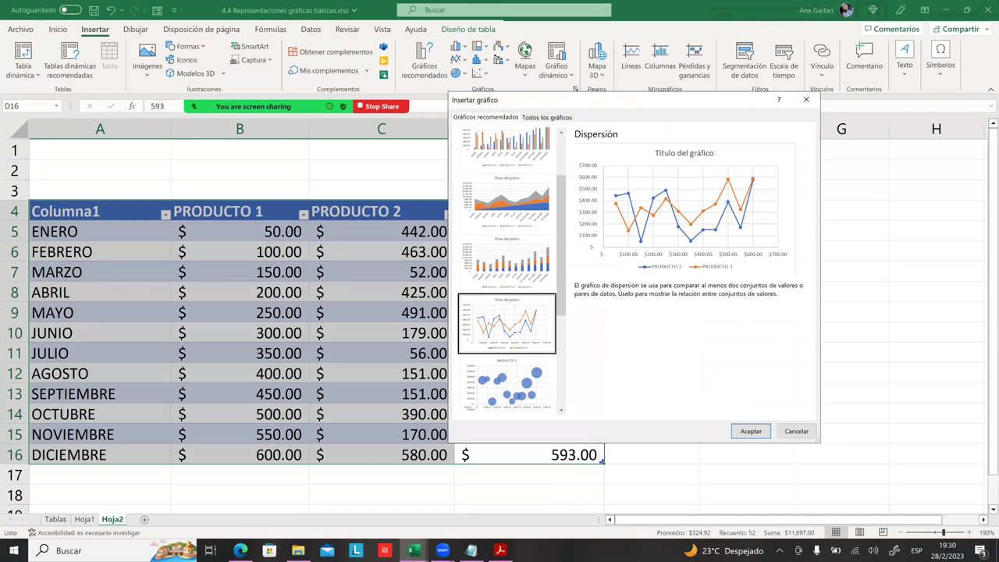
click(506, 384)
- Compare the 100% stacked column and funnel options, then insert Columnas agrupadas
scroll(558, 234, down, 3)
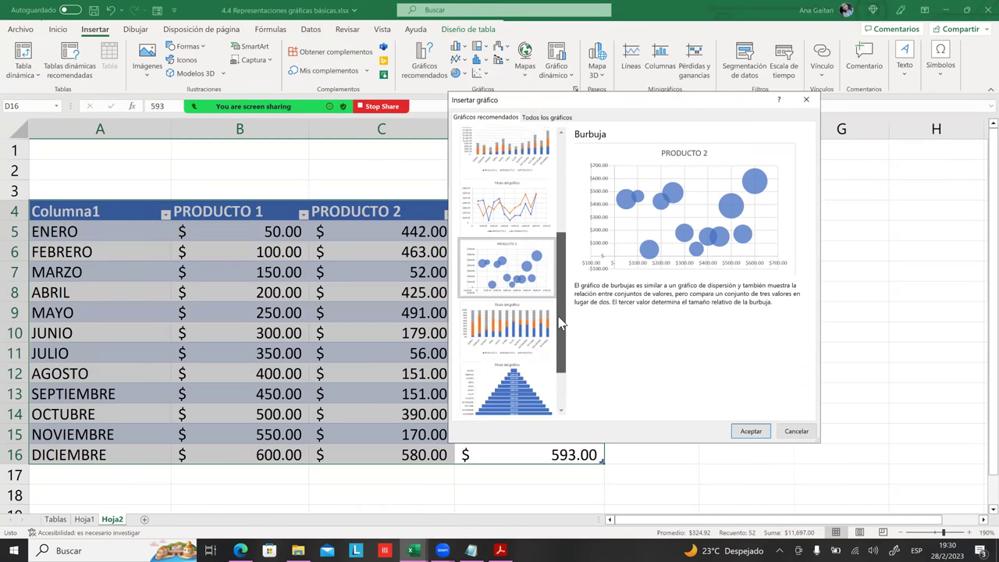
click(516, 263)
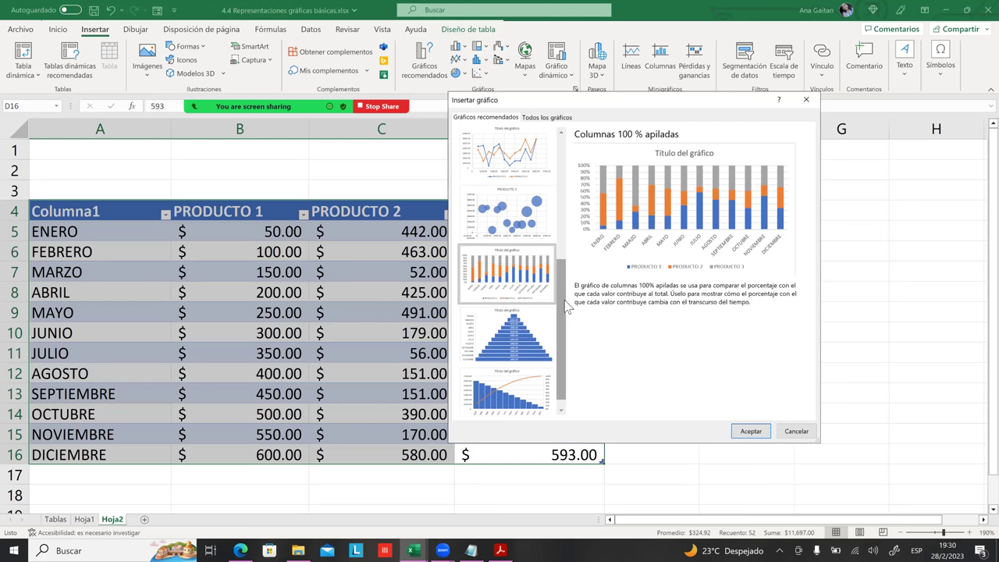
scroll(567, 308, down, 1)
click(529, 328)
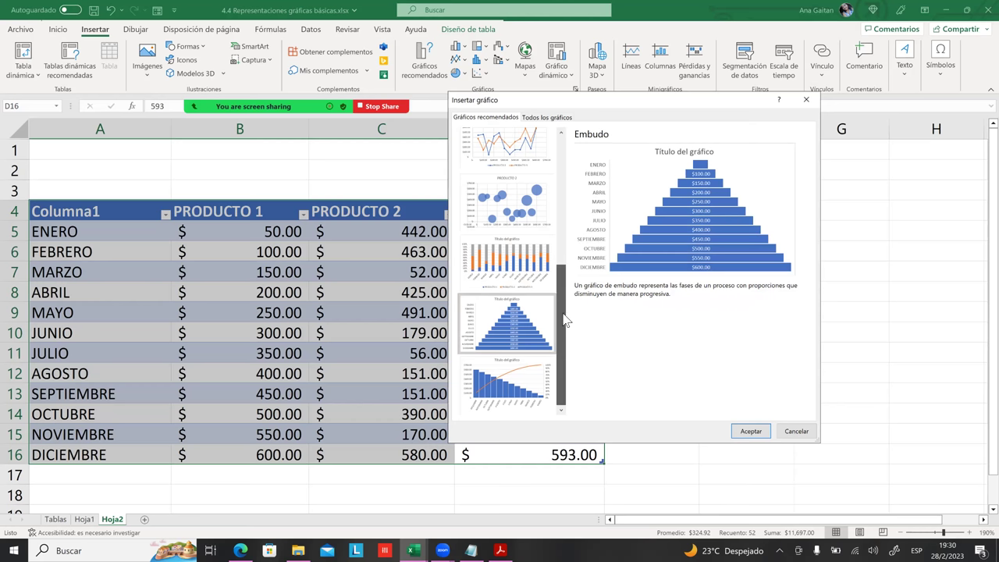
scroll(561, 336, up, 2)
scroll(558, 193, up, 3)
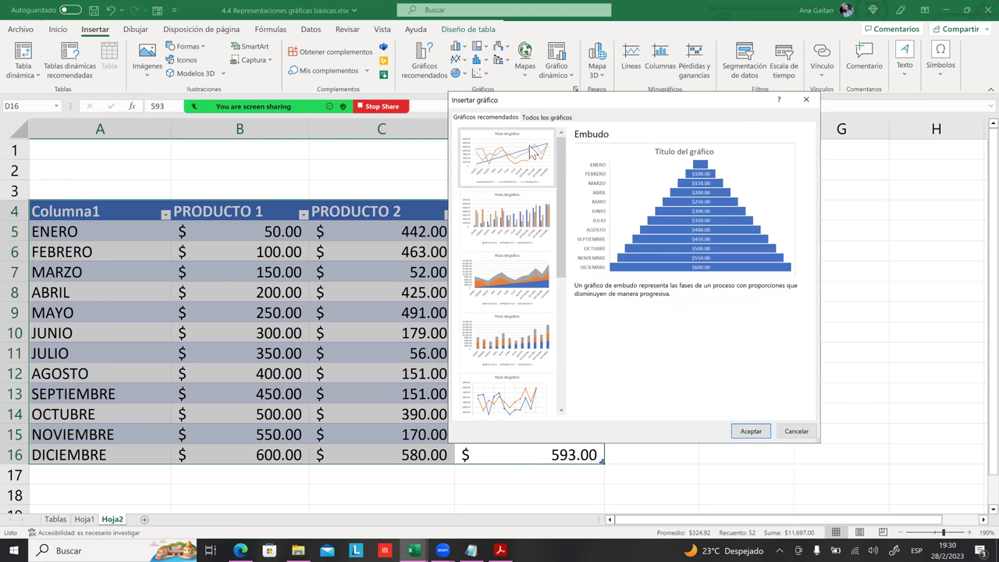
scroll(569, 189, down, 1)
scroll(556, 320, up, 1)
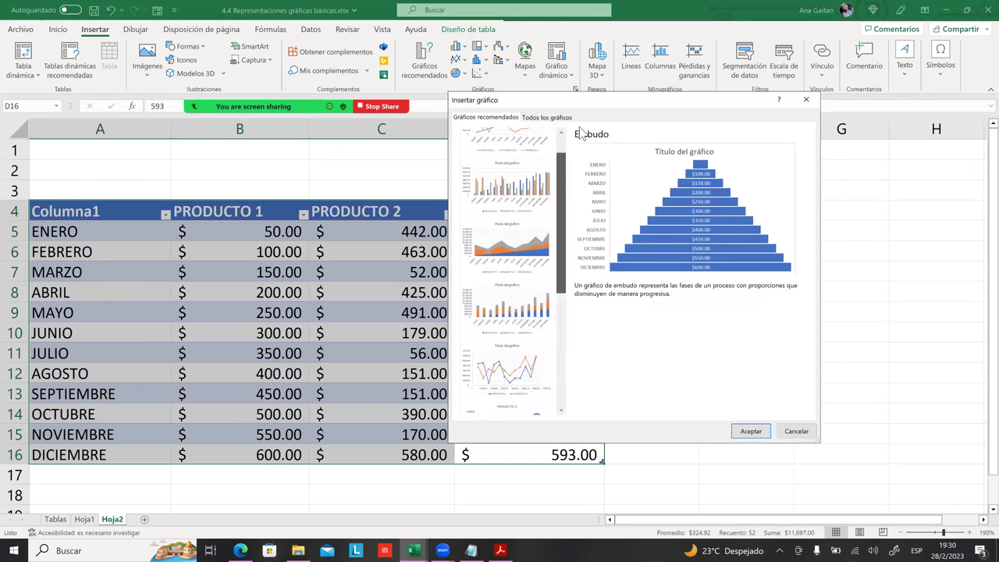
scroll(523, 250, up, 1)
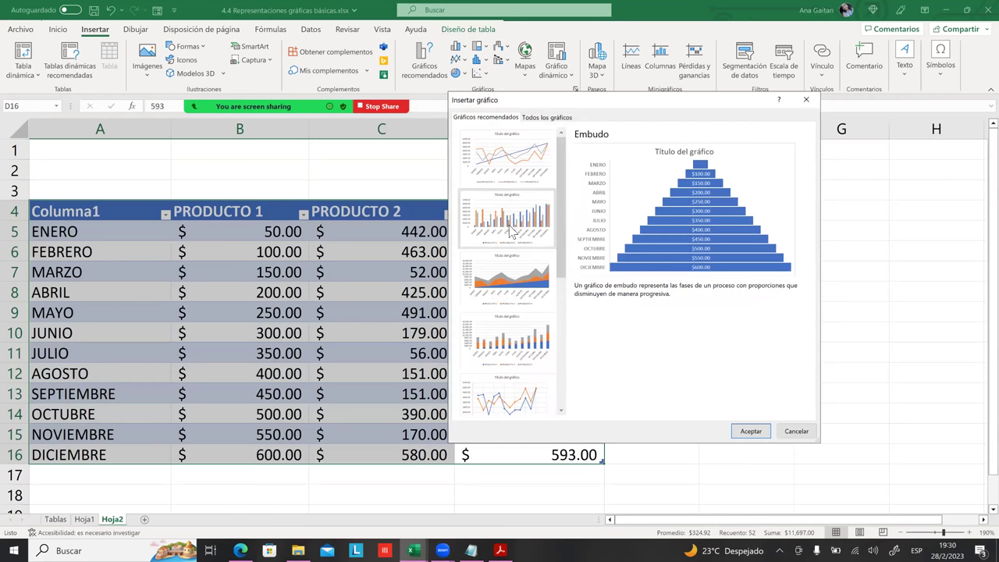
click(495, 212)
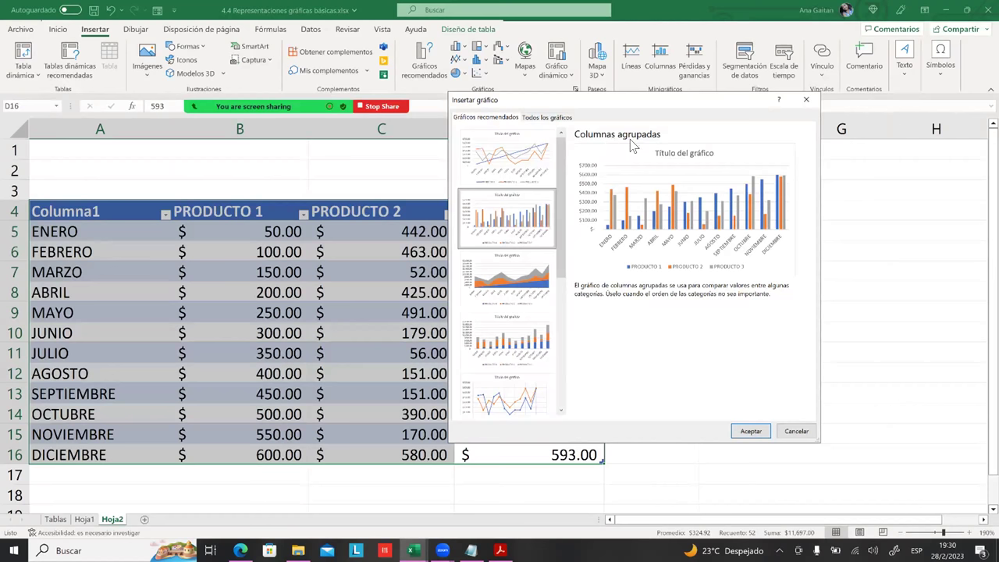
click(751, 431)
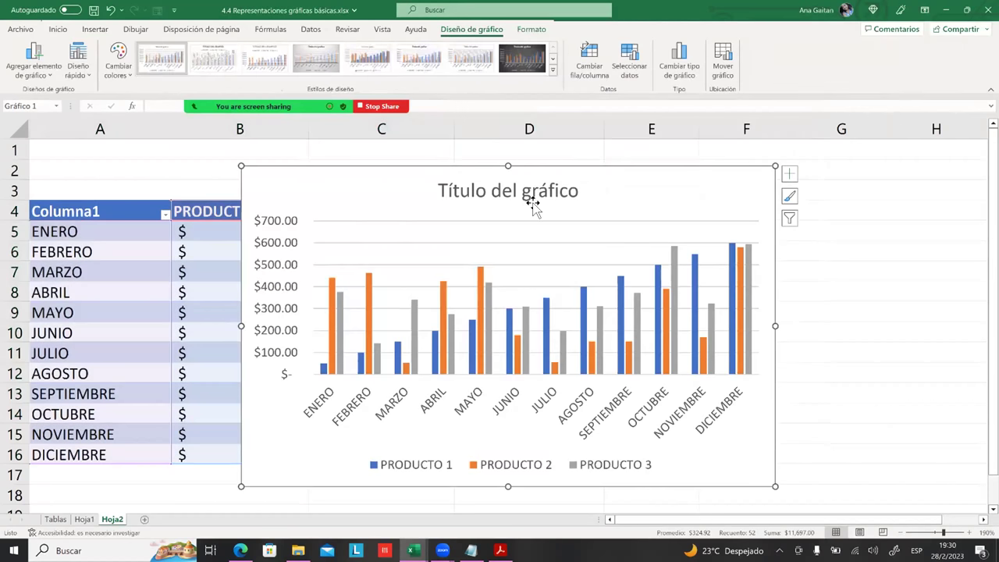
- Drag the column chart to the right of the sales table, zoom out, and reselect it
click(936, 373)
scroll(936, 373, down, 1)
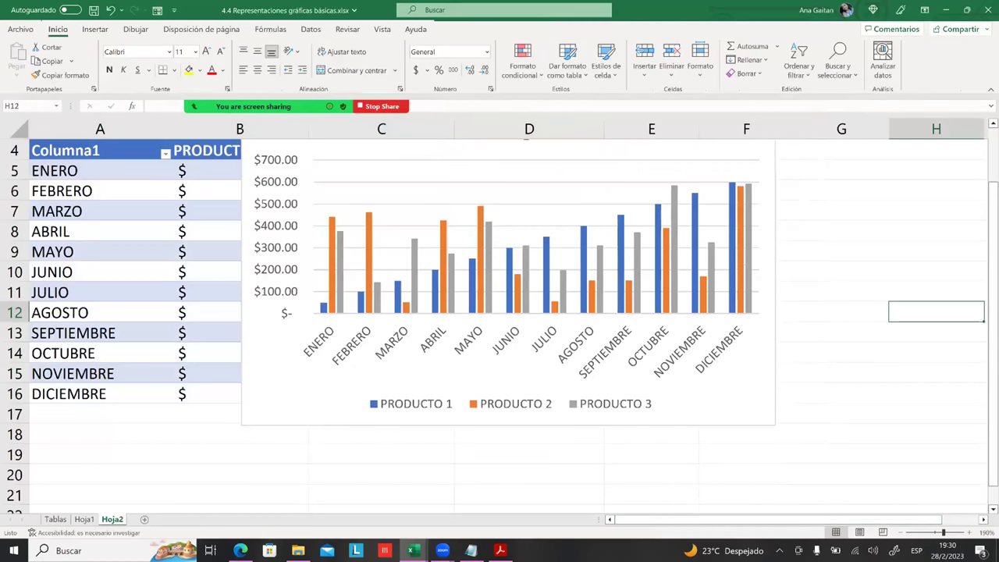
mouse_move(508, 149)
mouse_down()
mouse_move(703, 183)
mouse_move(624, 187)
mouse_up()
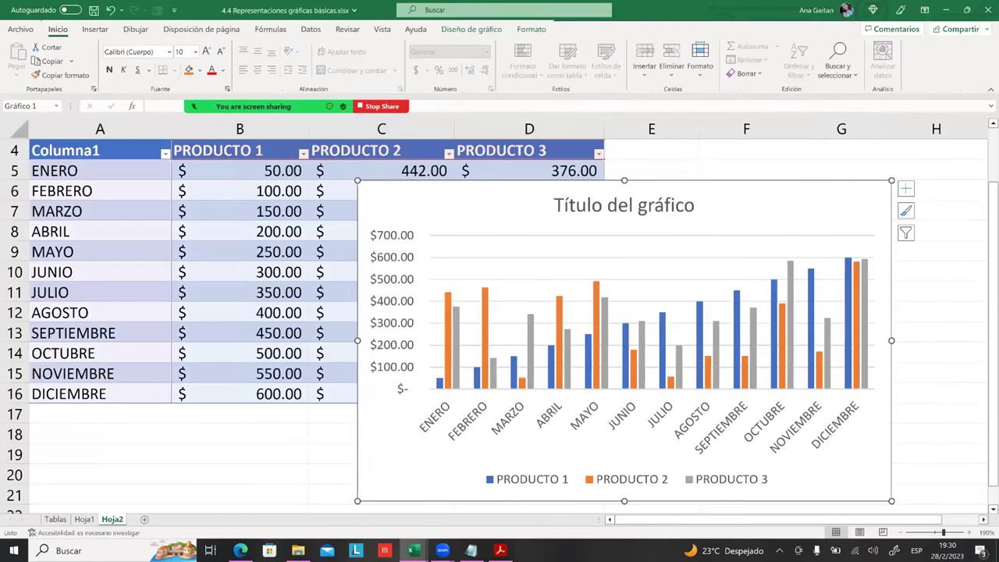
scroll(500, 312, right, 2)
scroll(499, 312, right, 2)
click(456, 251)
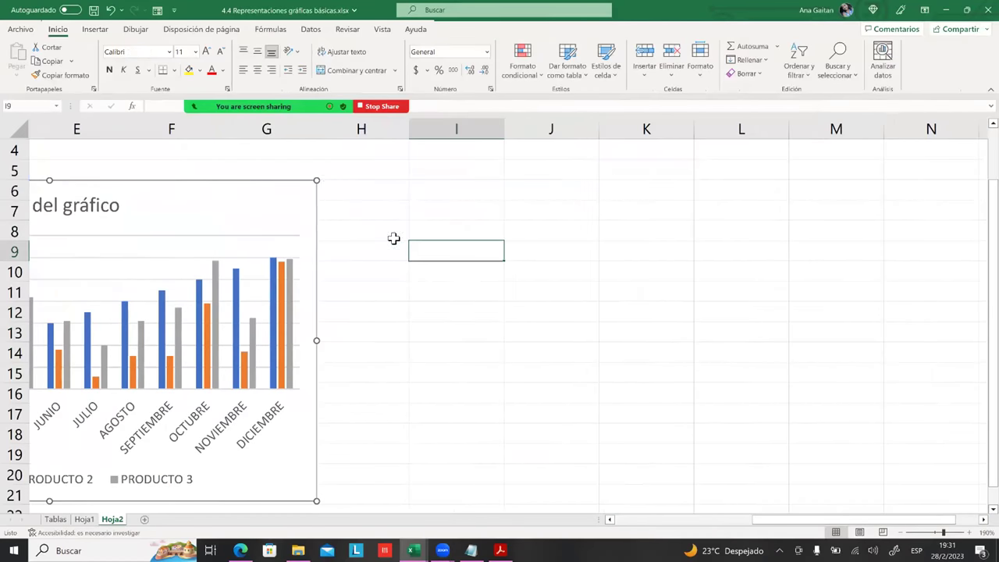
click(265, 195)
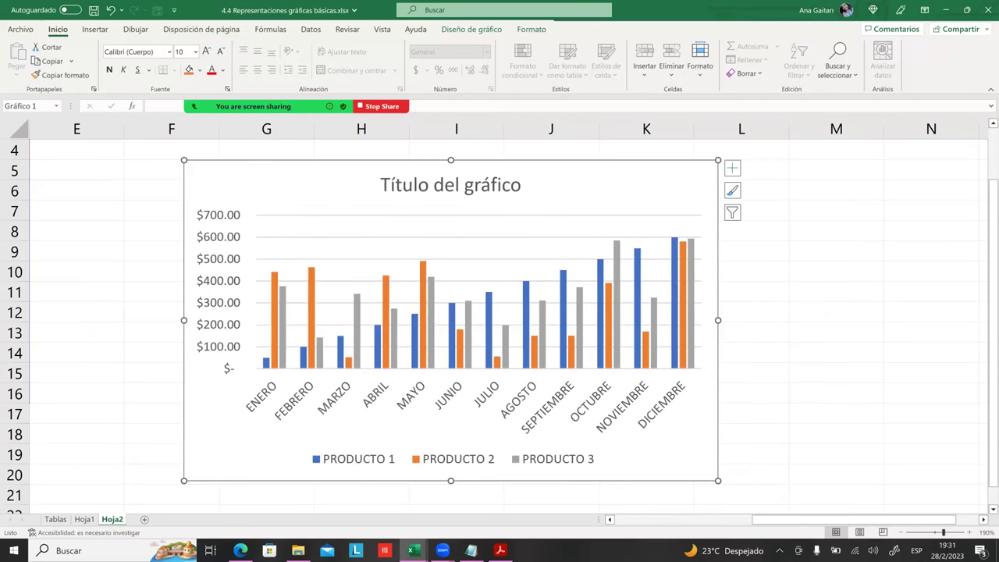
scroll(629, 285, down, 2)
scroll(629, 285, down, 2)
scroll(629, 286, down, 3)
click(629, 285)
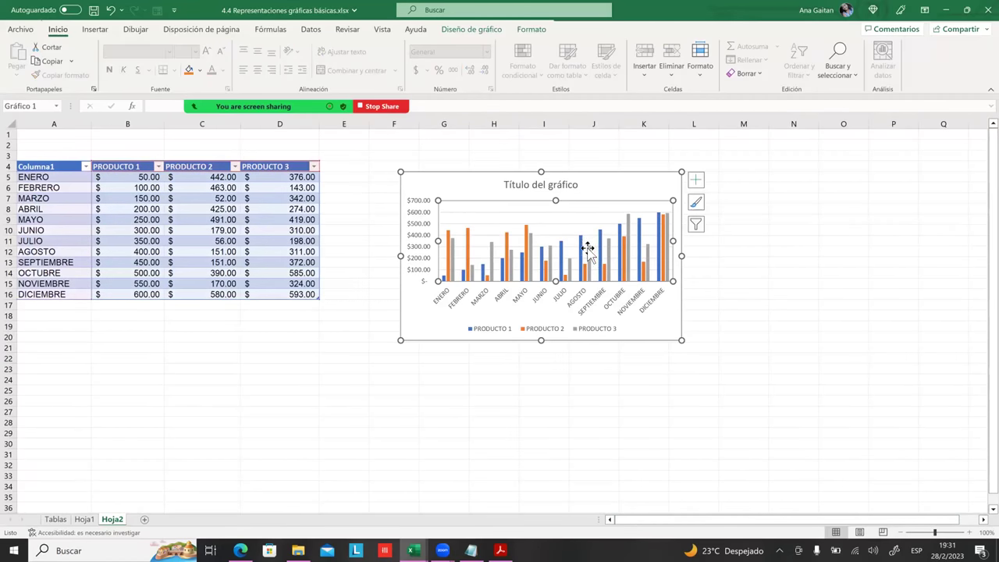
click(579, 245)
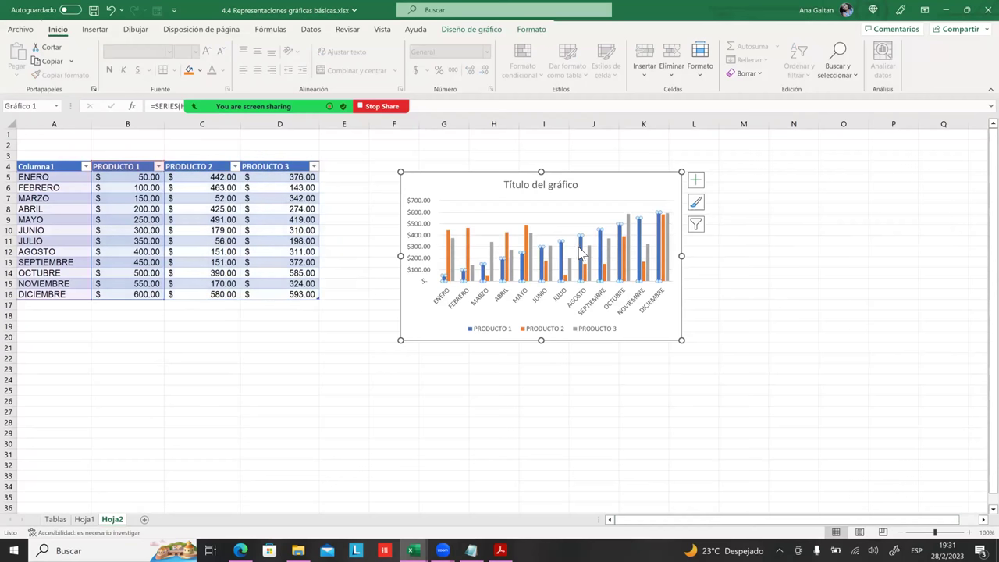
click(600, 253)
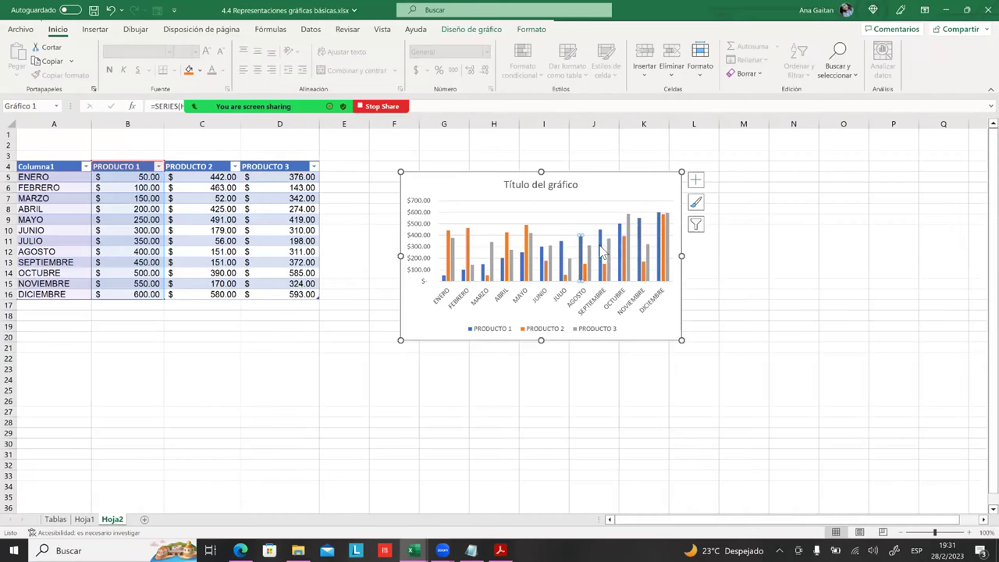
click(656, 212)
click(542, 187)
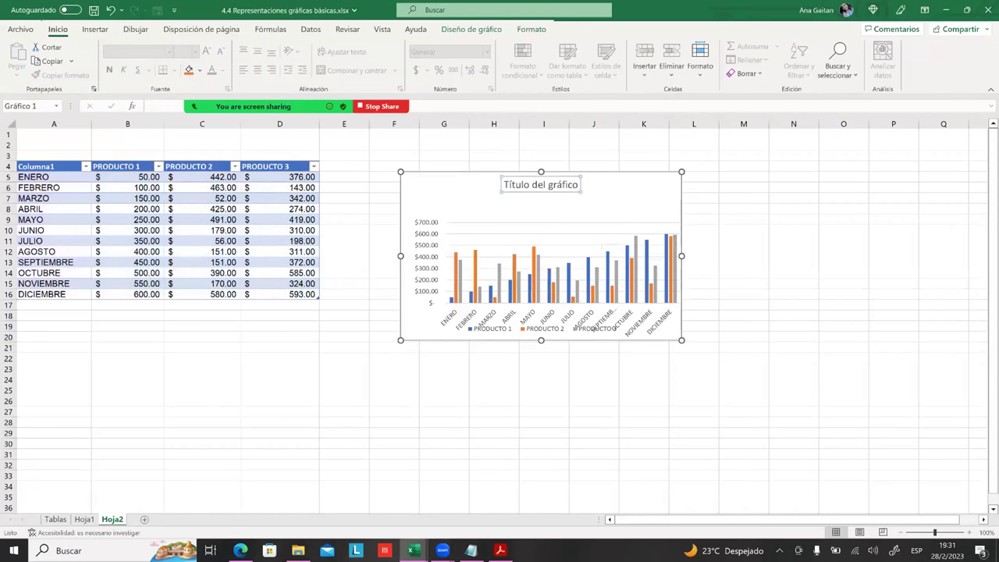
mouse_move(542, 187)
mouse_down()
mouse_move(551, 261)
mouse_move(509, 304)
mouse_up()
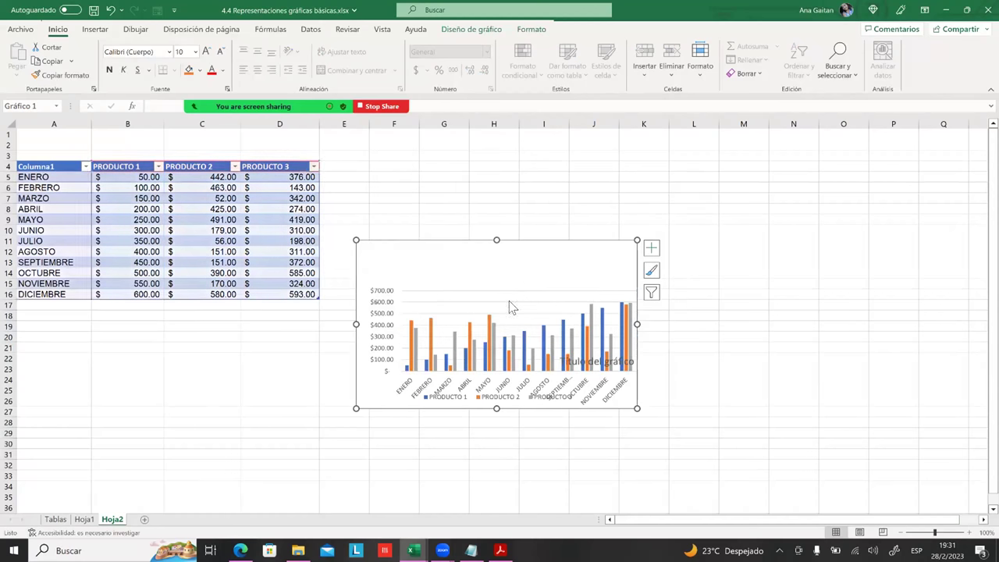
drag(401, 291, 484, 312)
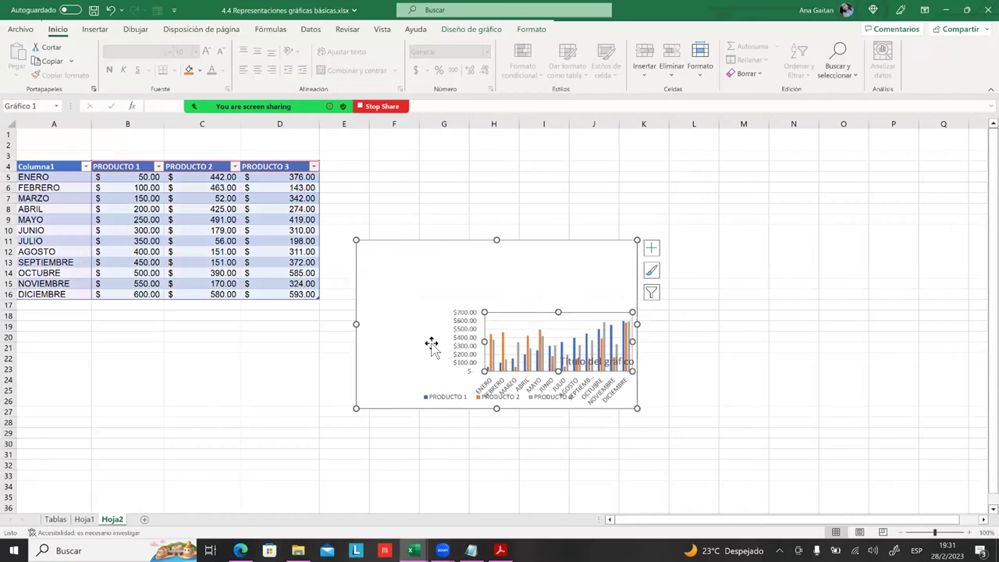
key(ctrl+z)
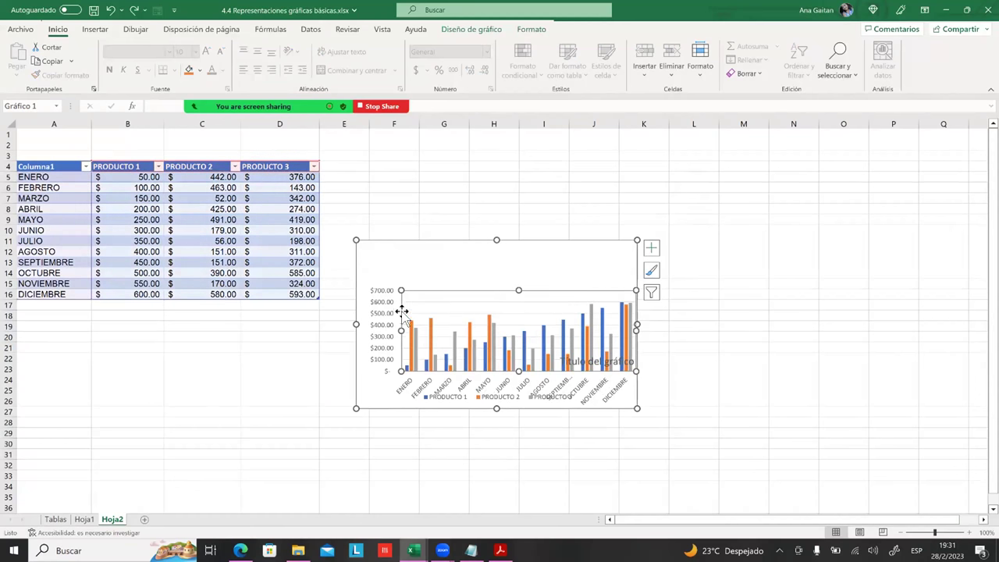
key(ctrl+z)
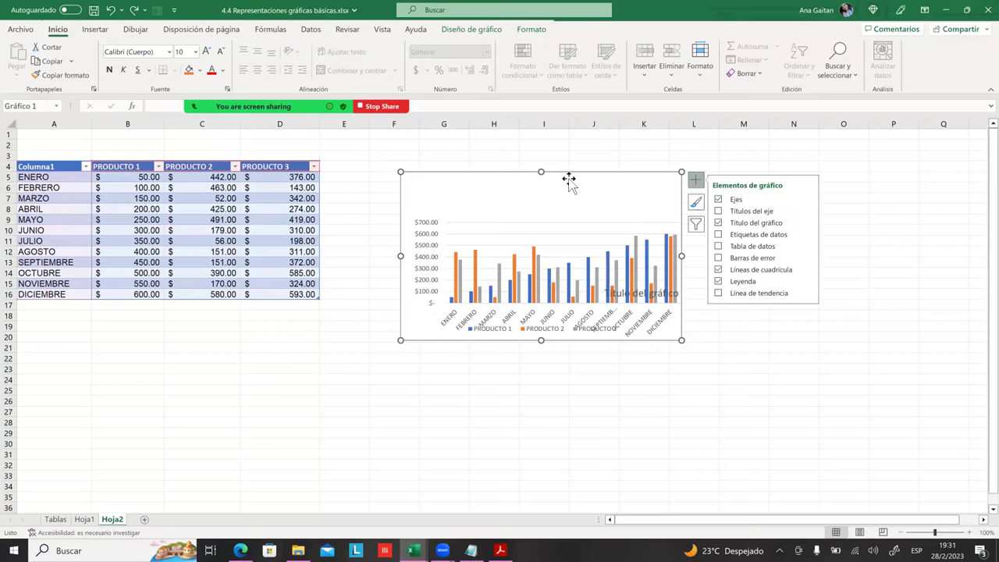
mouse_move(574, 168)
mouse_down()
mouse_move(578, 152)
mouse_move(658, 155)
mouse_up()
drag(710, 323, 950, 378)
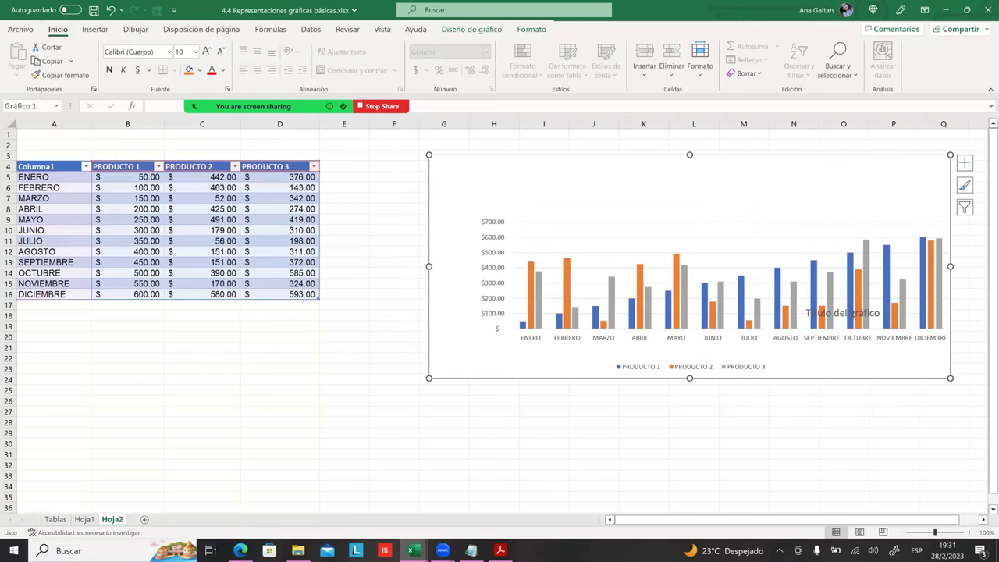
click(893, 412)
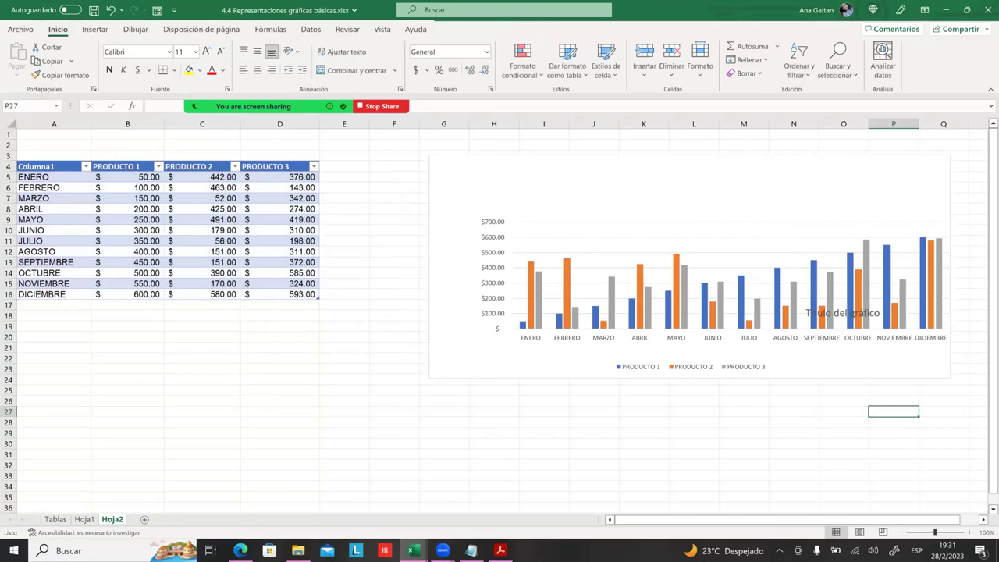
click(812, 313)
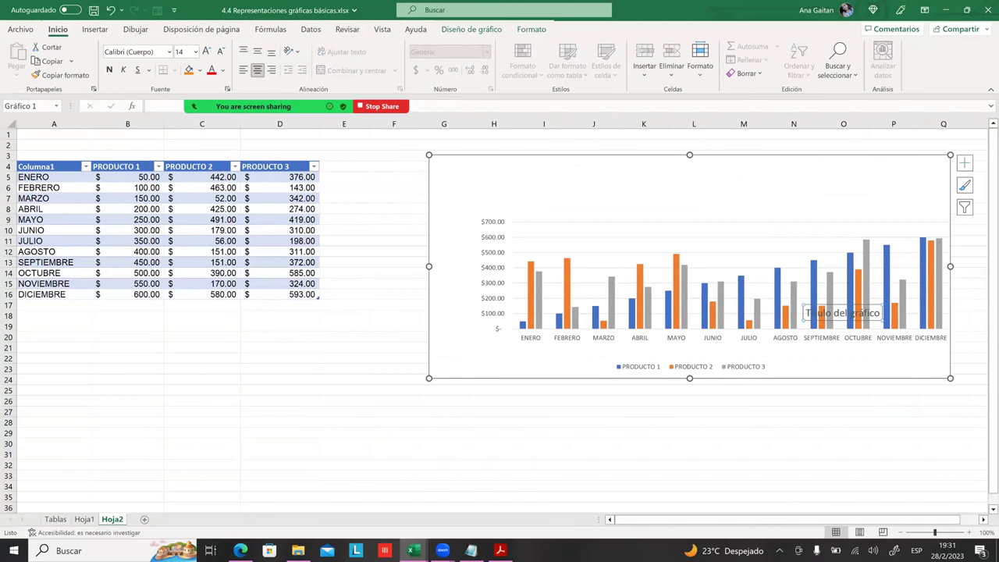
click(842, 313)
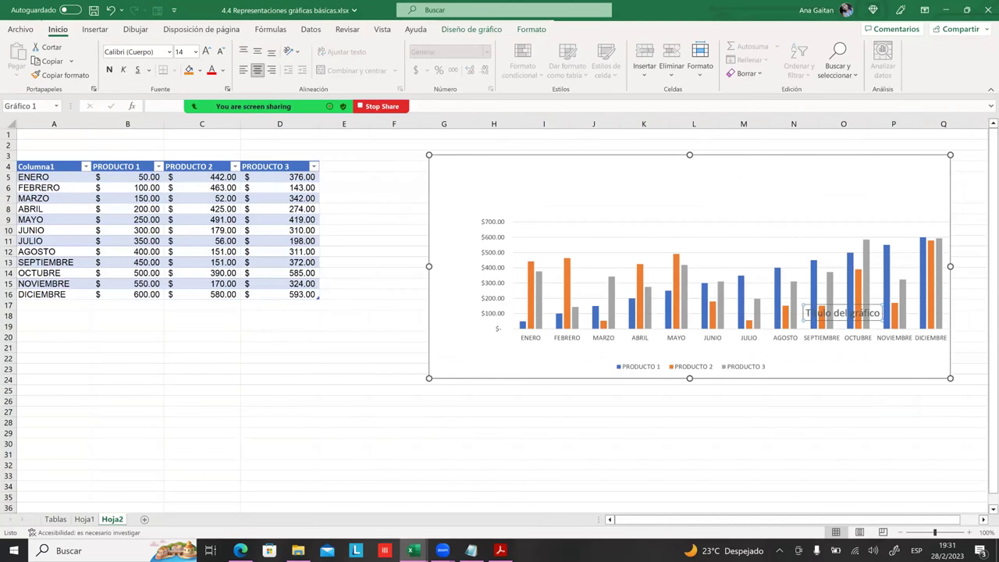
drag(842, 313, 656, 160)
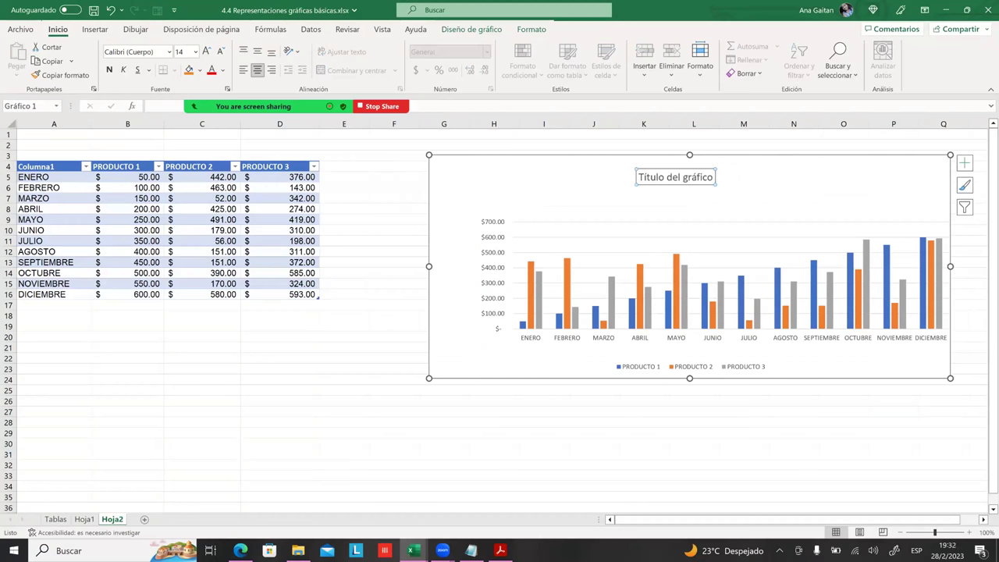
click(739, 402)
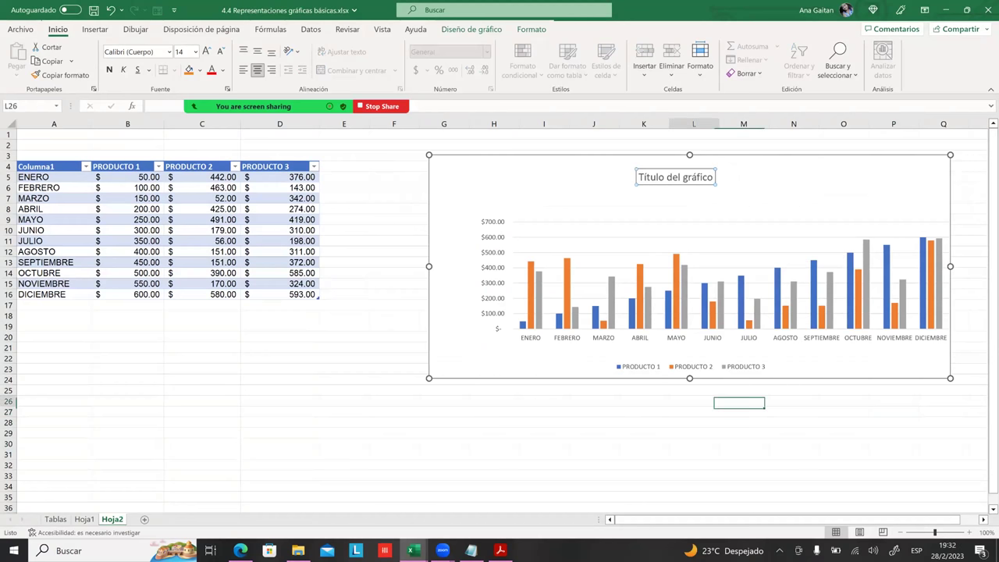
click(630, 218)
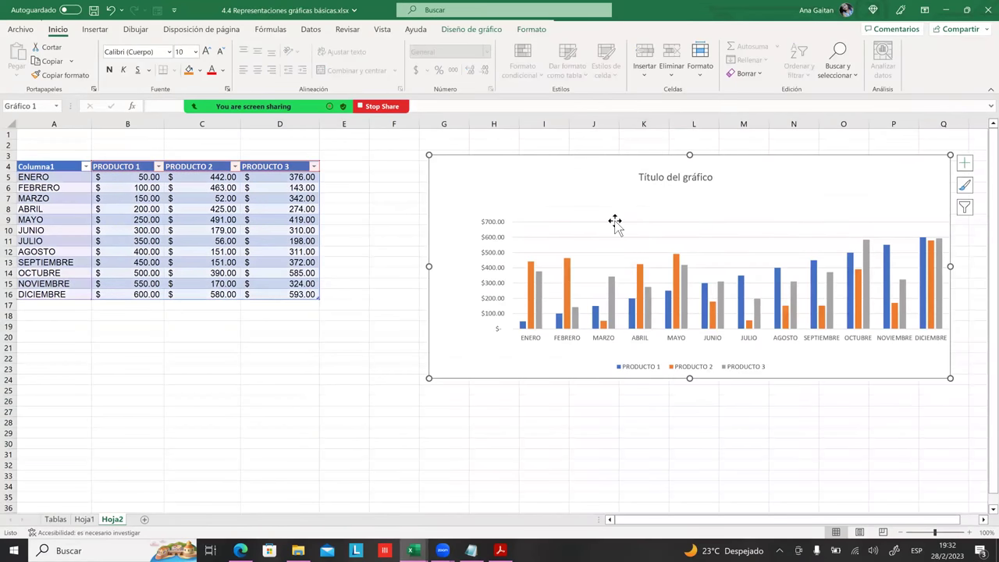
click(279, 401)
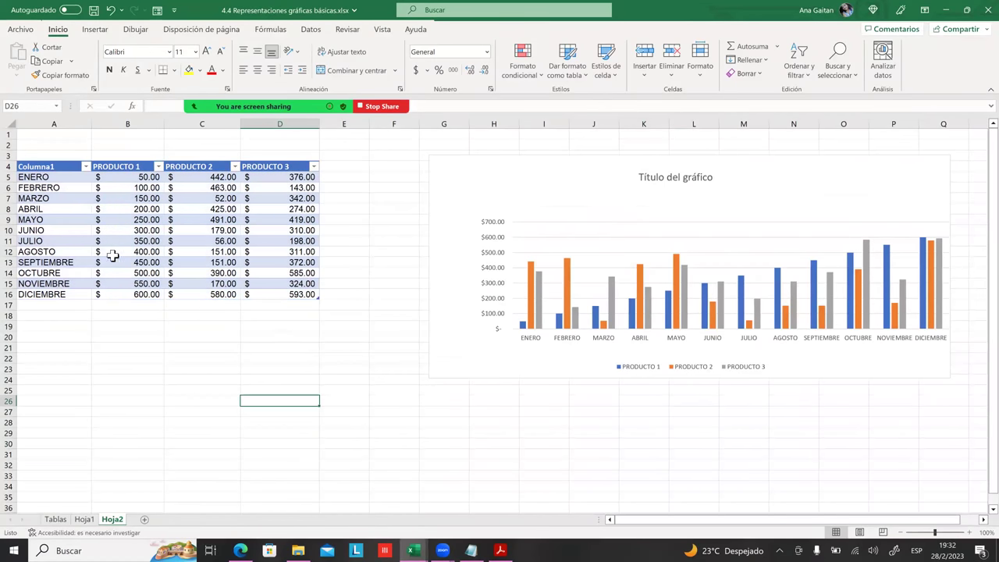
- Clear the table selection, choose empty cell B24 below the table, and show the Insertar commands
drag(55, 178, 306, 306)
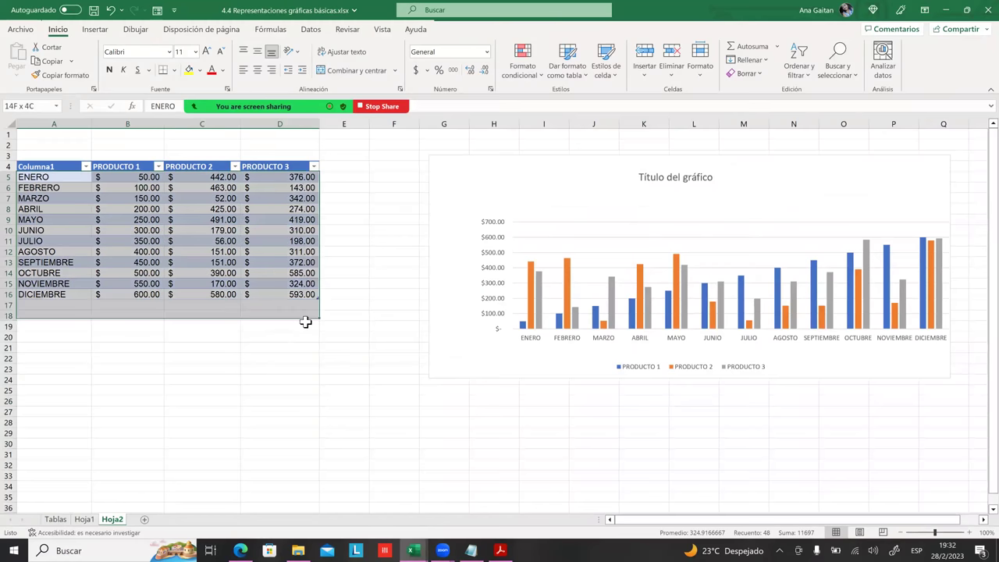
click(344, 422)
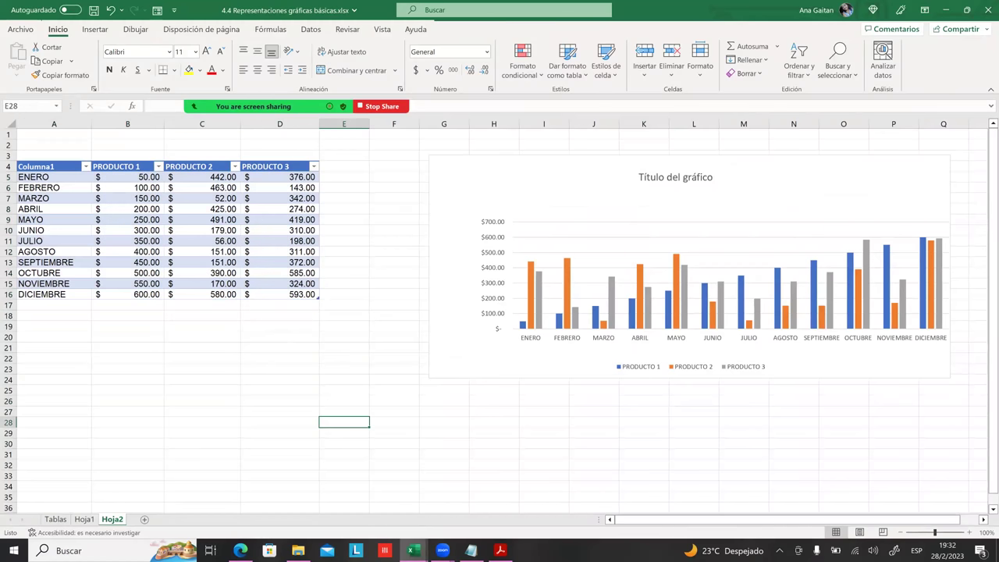
click(136, 221)
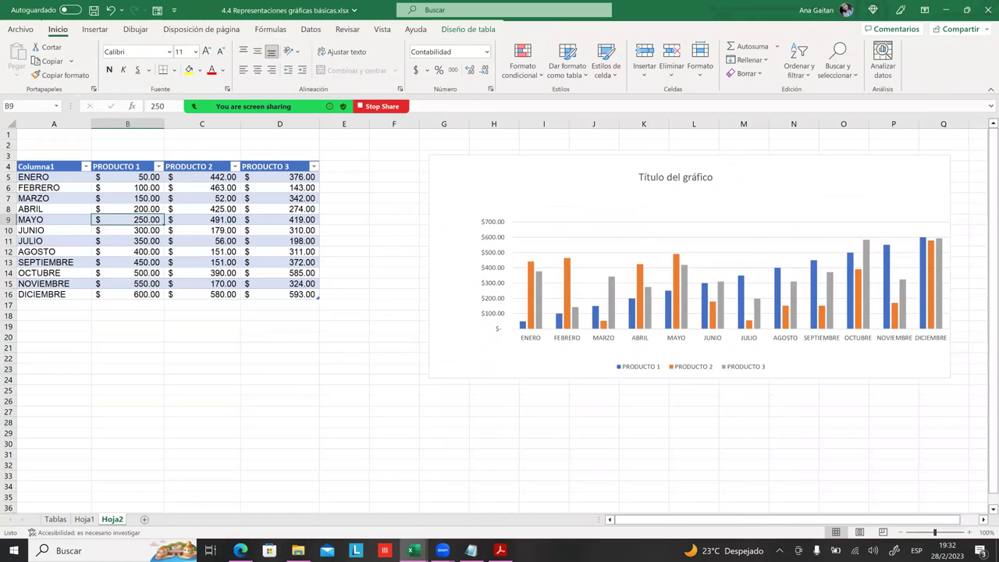
click(128, 380)
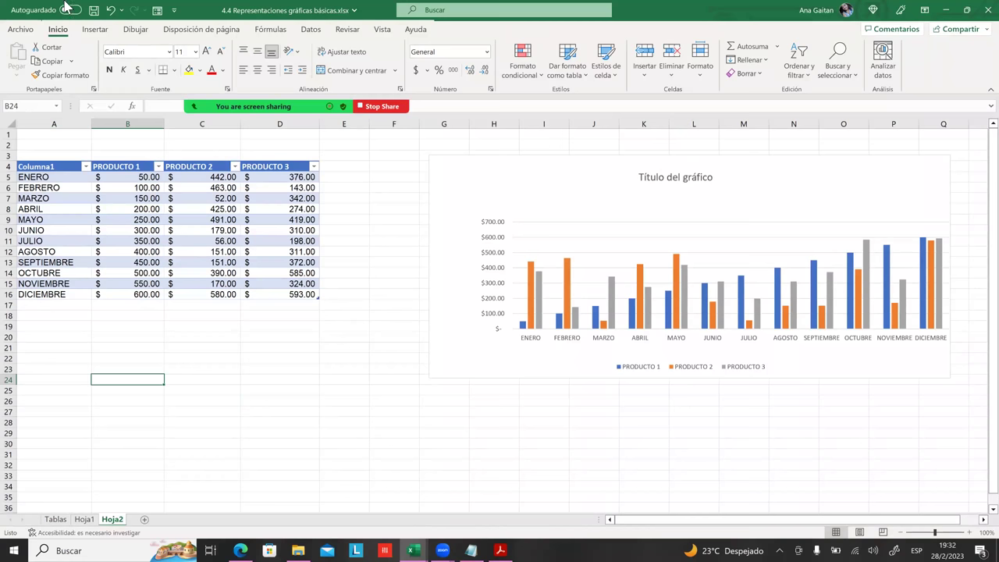
click(95, 33)
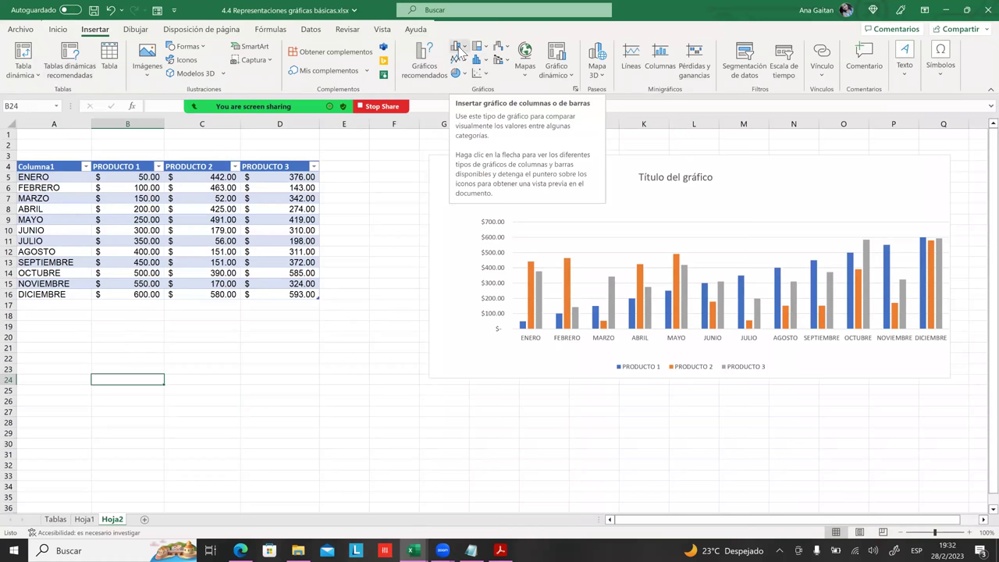
- Insert an empty clustered column chart and drag it below the sales table
click(461, 47)
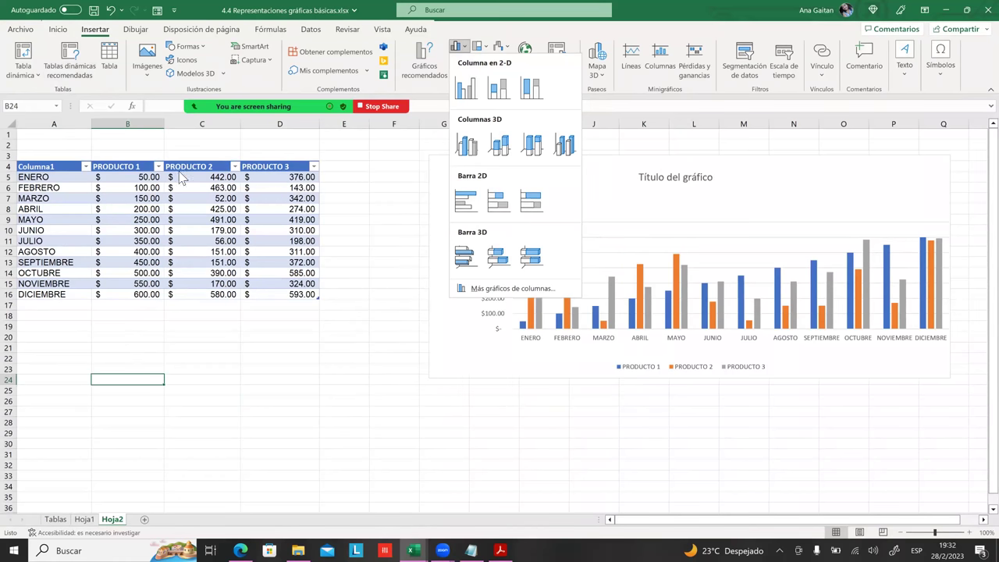
click(469, 92)
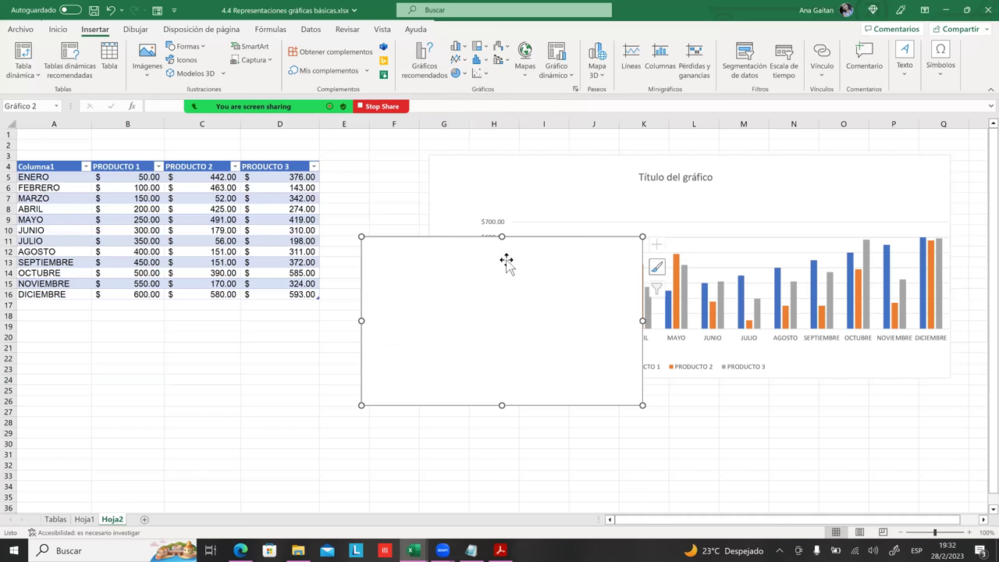
mouse_move(523, 254)
mouse_down()
mouse_move(307, 336)
mouse_move(297, 328)
mouse_up()
scroll(356, 330, down, 1)
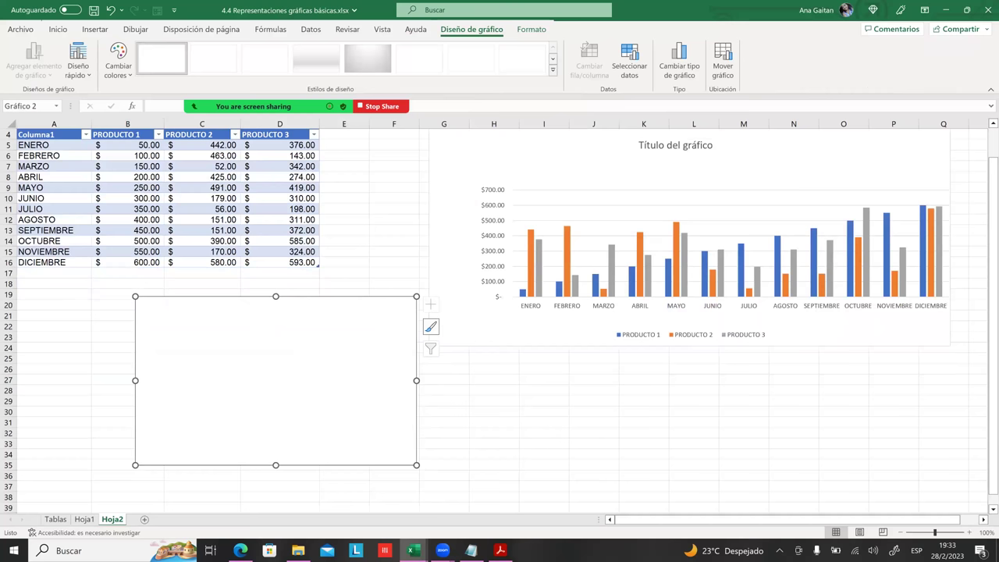
click(643, 421)
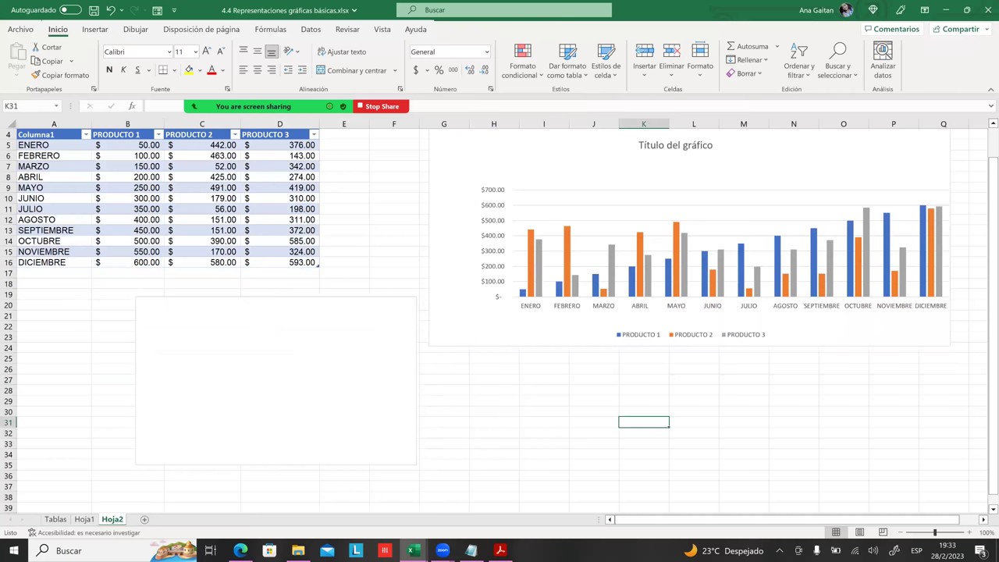
click(301, 357)
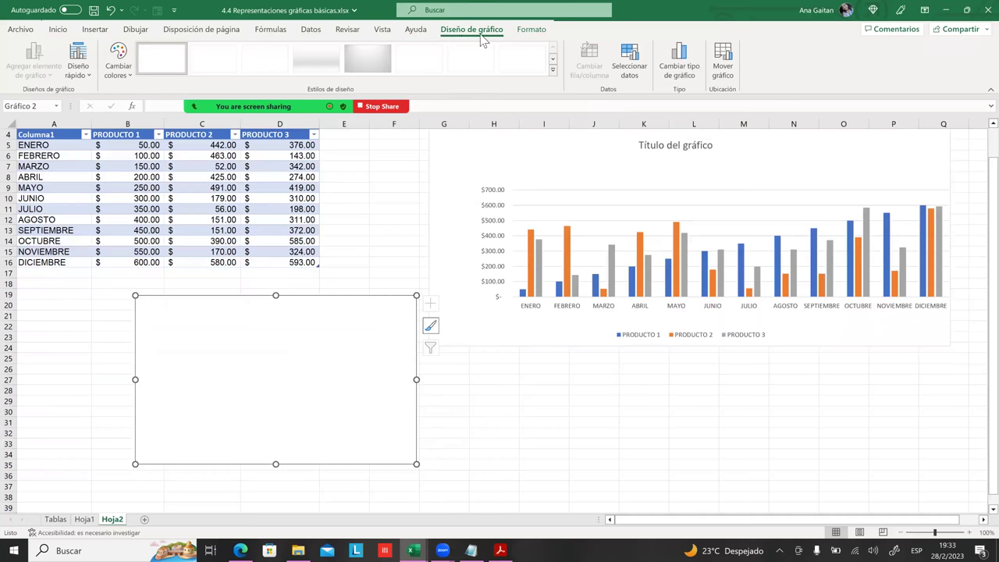
click(534, 32)
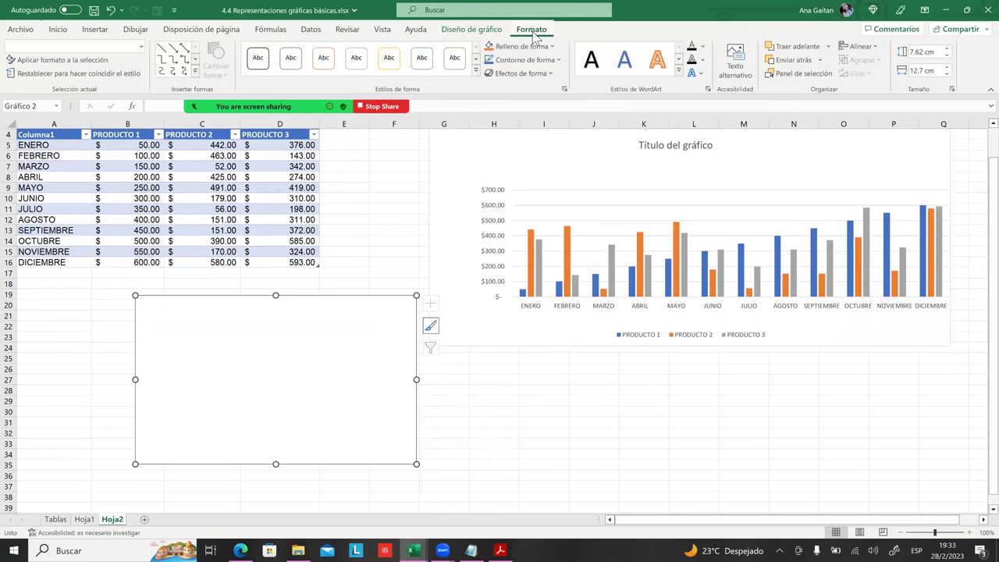
click(481, 34)
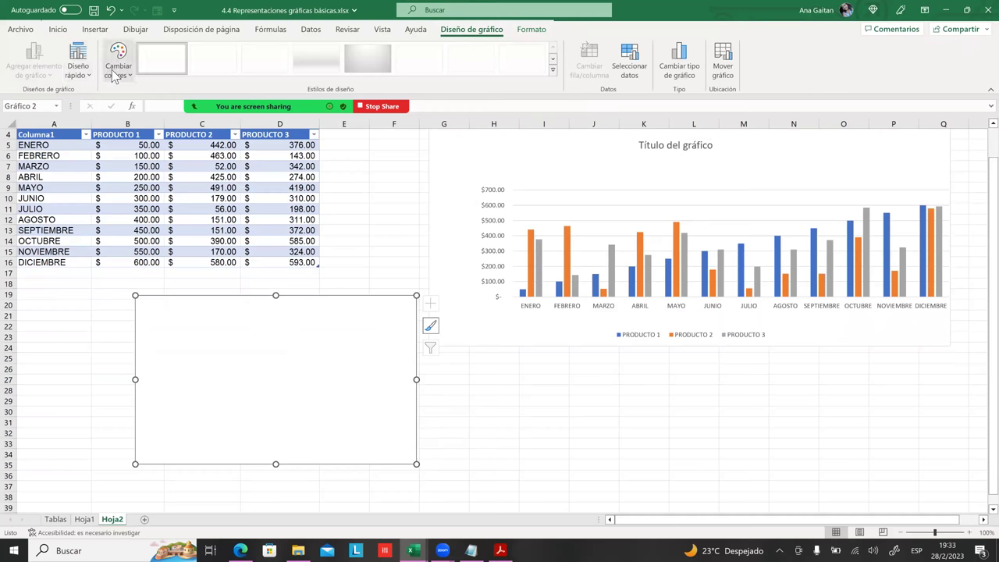
- Add a series named from B4 with values B5:B16 via Seleccionar datos
click(647, 64)
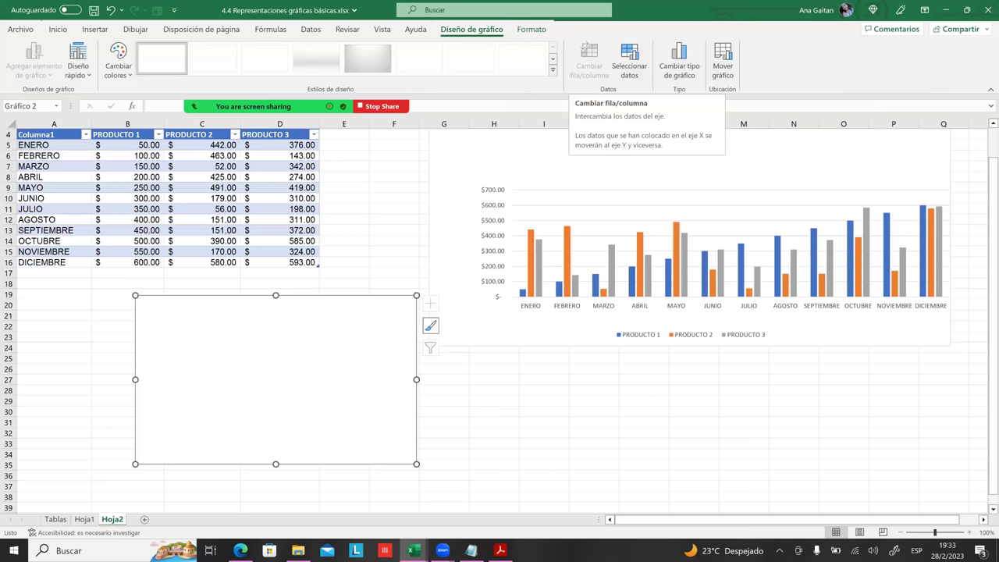
click(641, 71)
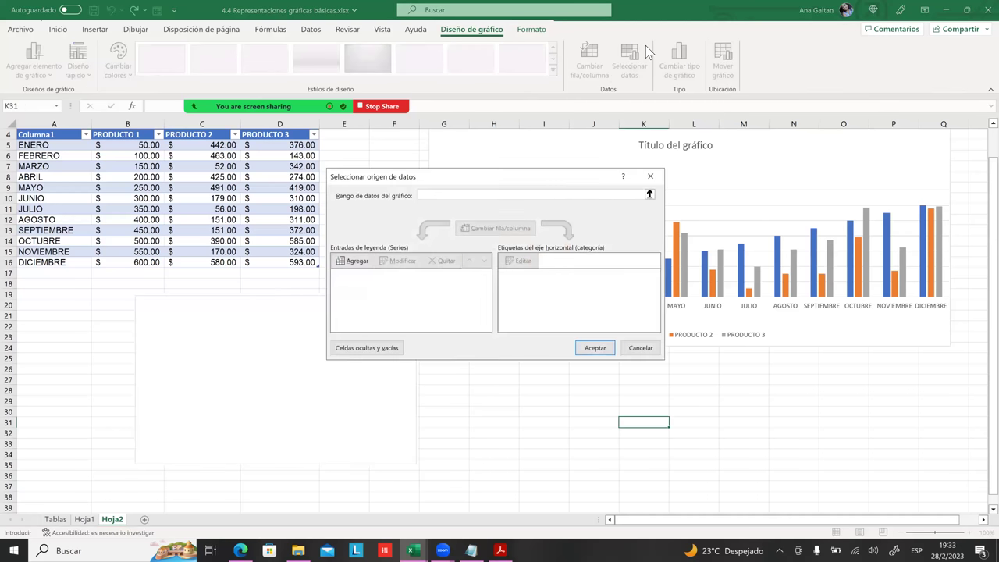
drag(558, 178, 675, 164)
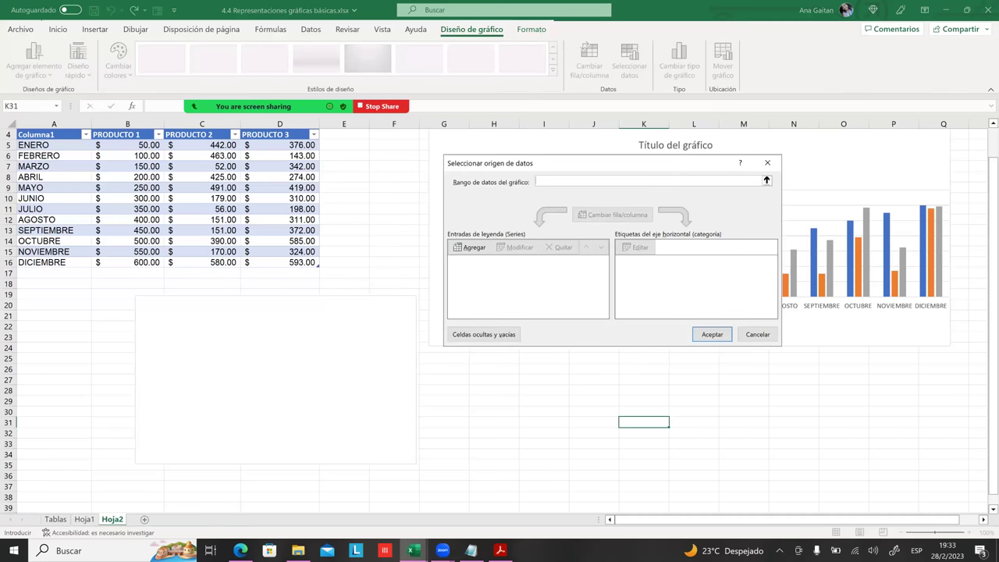
click(470, 248)
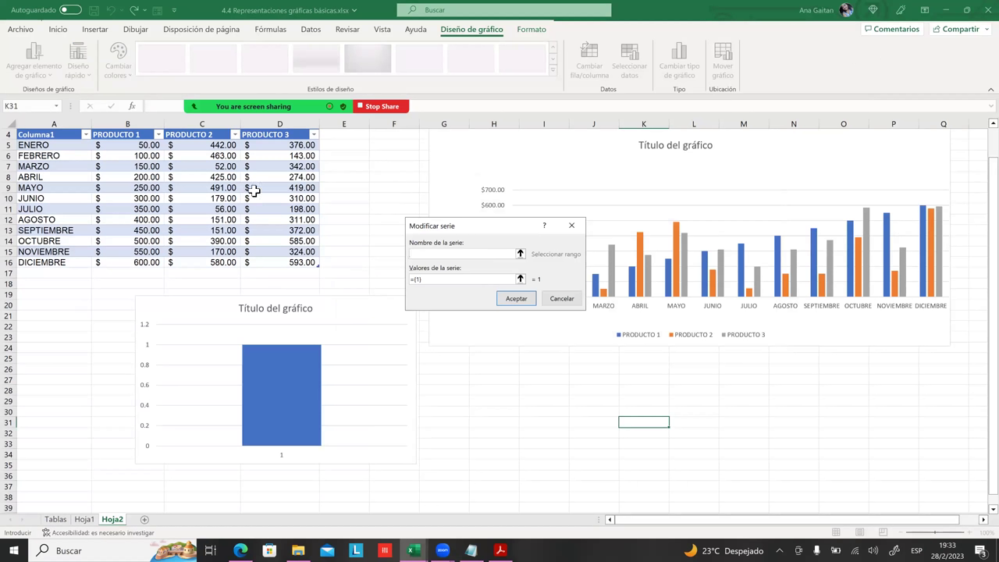
click(131, 136)
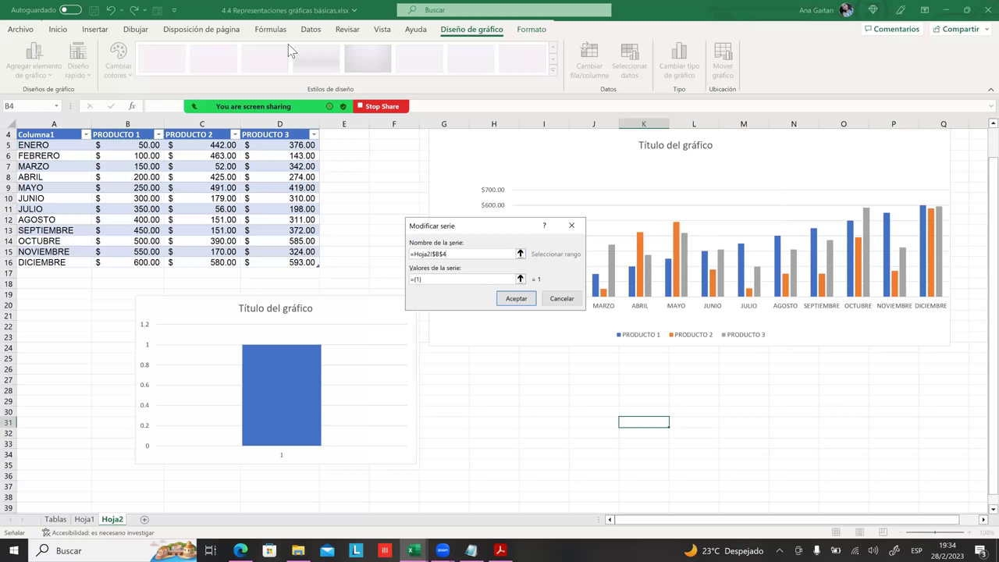
click(438, 281)
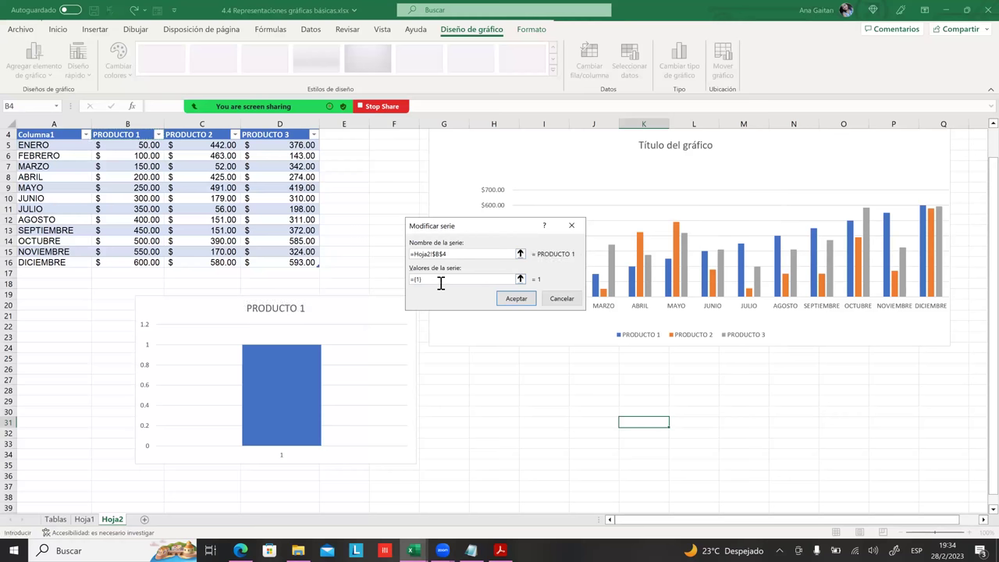
key(BackSpace)
key(BackSpace)
key(BackSpace)
drag(141, 147, 134, 262)
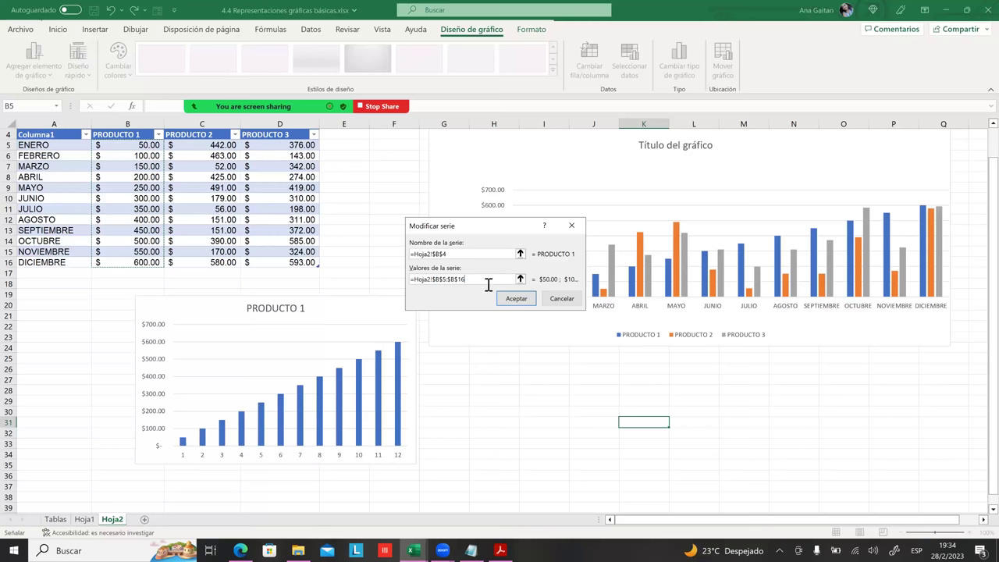
click(517, 299)
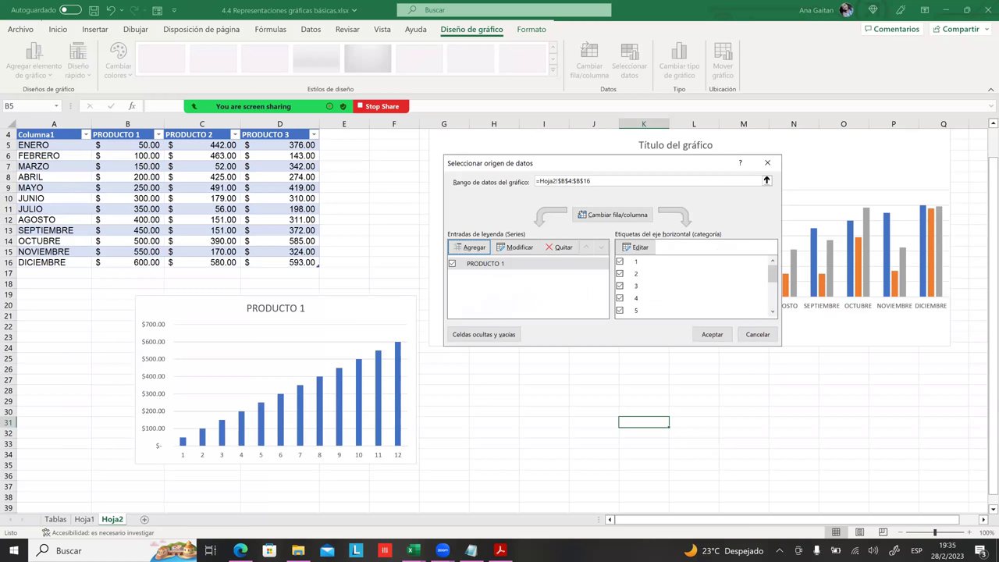
- Set the horizontal axis labels to the month names in A5:A16, ENERO to DICIEMBRE
click(635, 248)
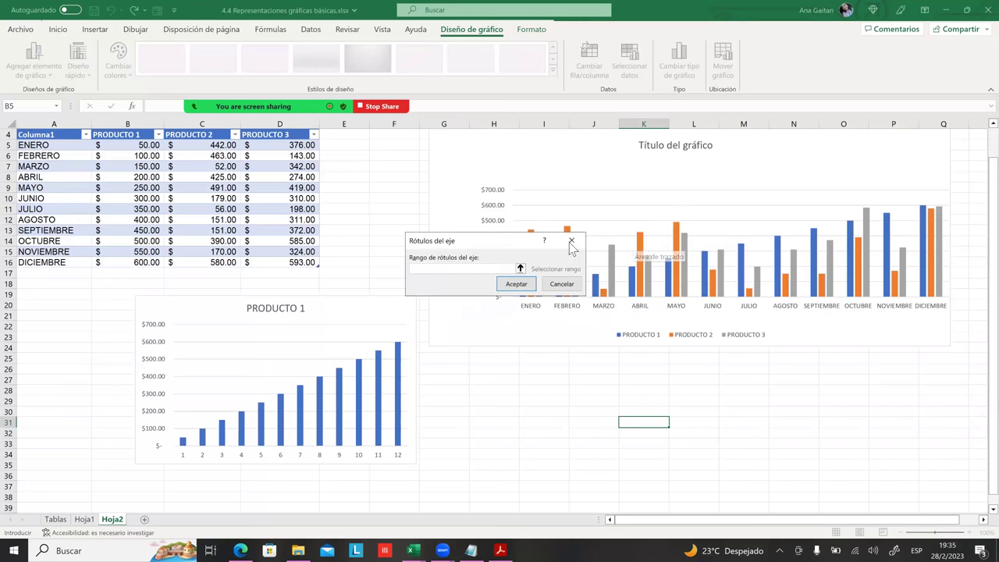
mouse_move(493, 240)
mouse_down()
mouse_move(521, 151)
mouse_move(423, 165)
mouse_up()
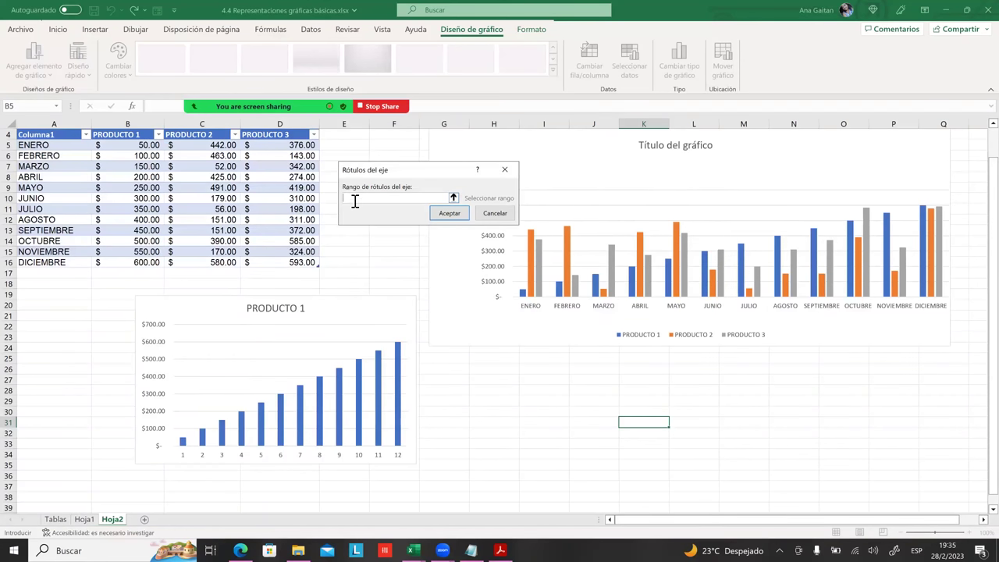
click(34, 145)
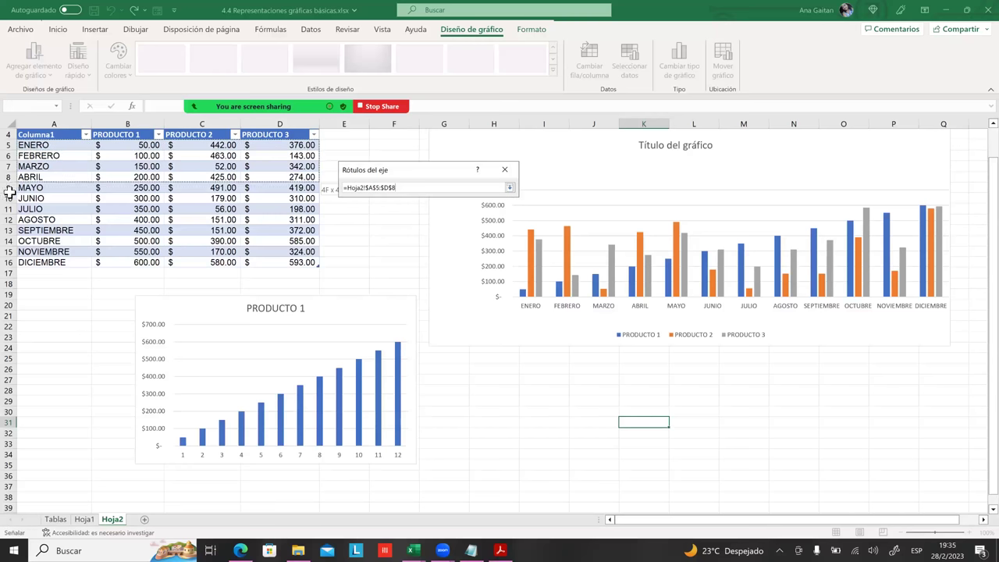
mouse_move(35, 145)
mouse_down()
mouse_move(23, 166)
mouse_move(41, 176)
mouse_move(35, 262)
mouse_up()
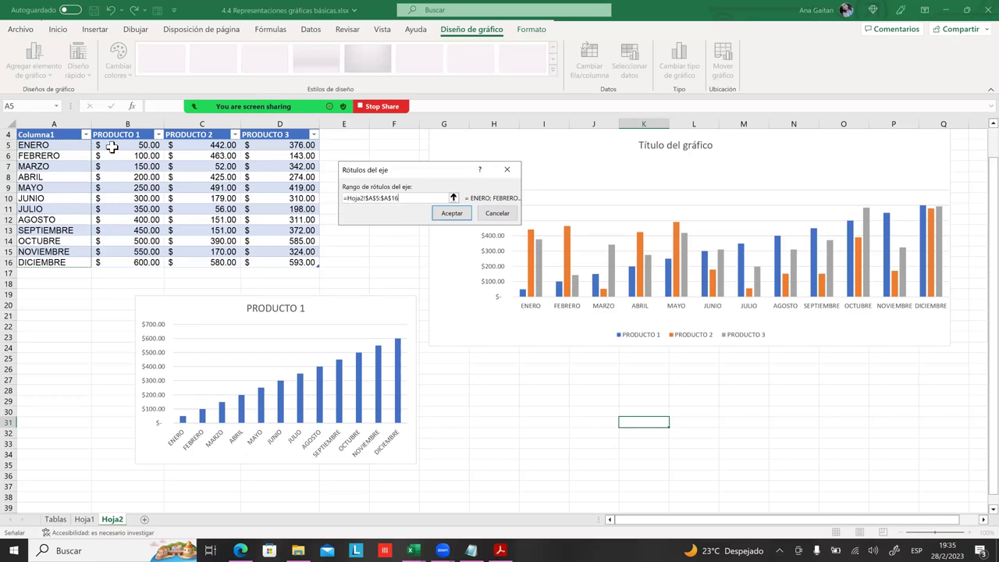
key(BackSpace)
key(BackSpace)
key(BackSpace)
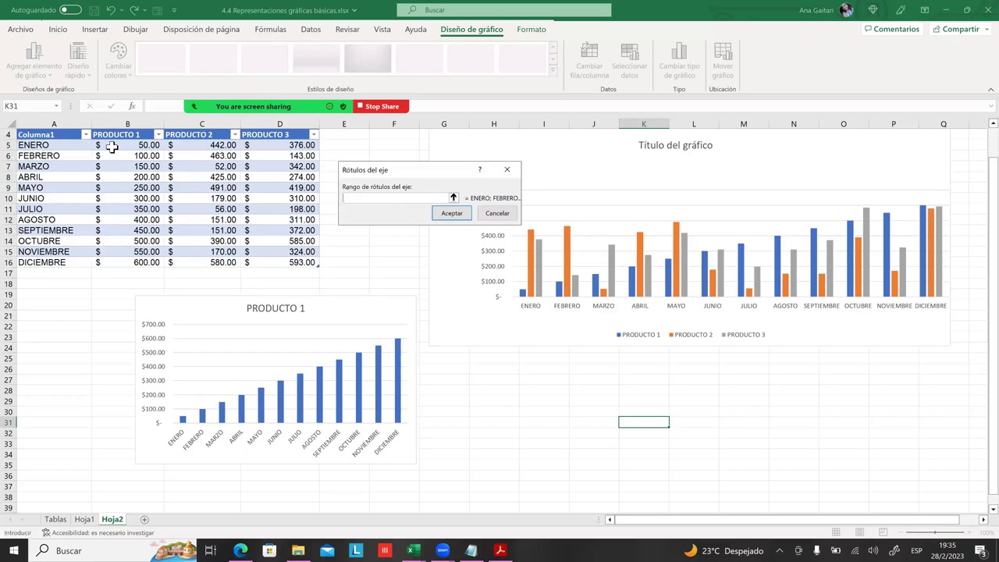
click(57, 139)
drag(57, 145, 64, 264)
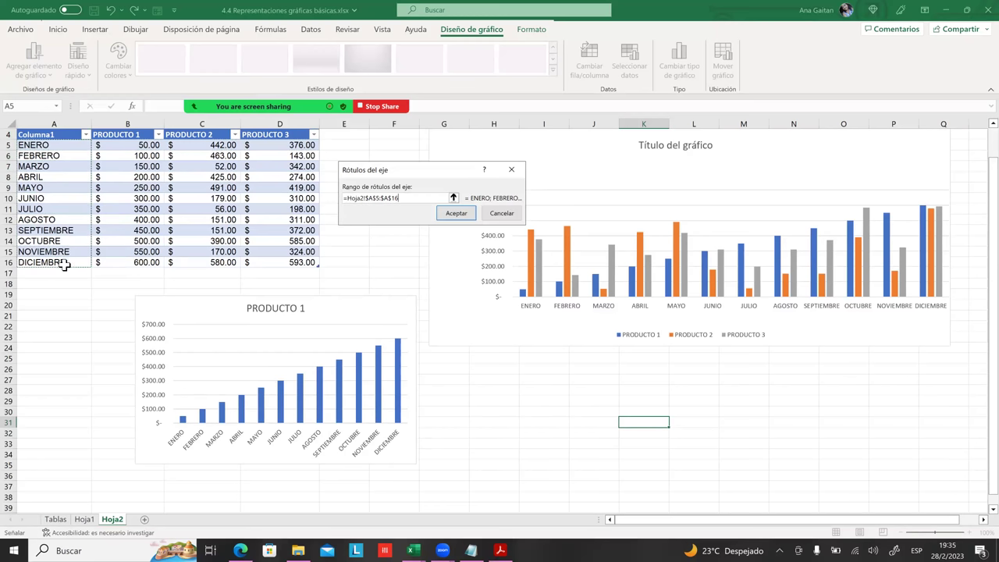
click(457, 214)
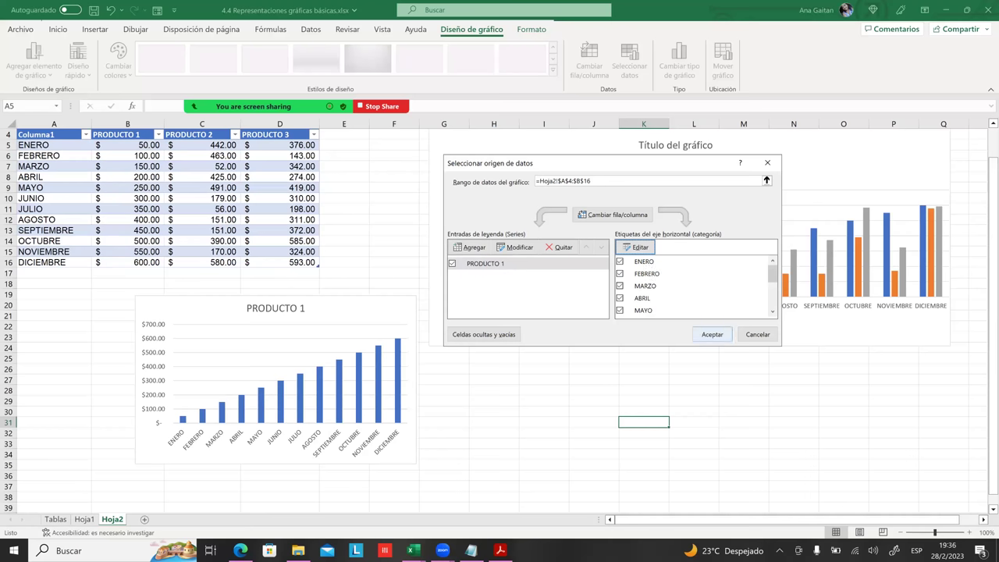
- Confirm the PRODUCTO 1 chart's data source (name B4, labels A5:A16, values B5:B16) and review the sheet
click(711, 334)
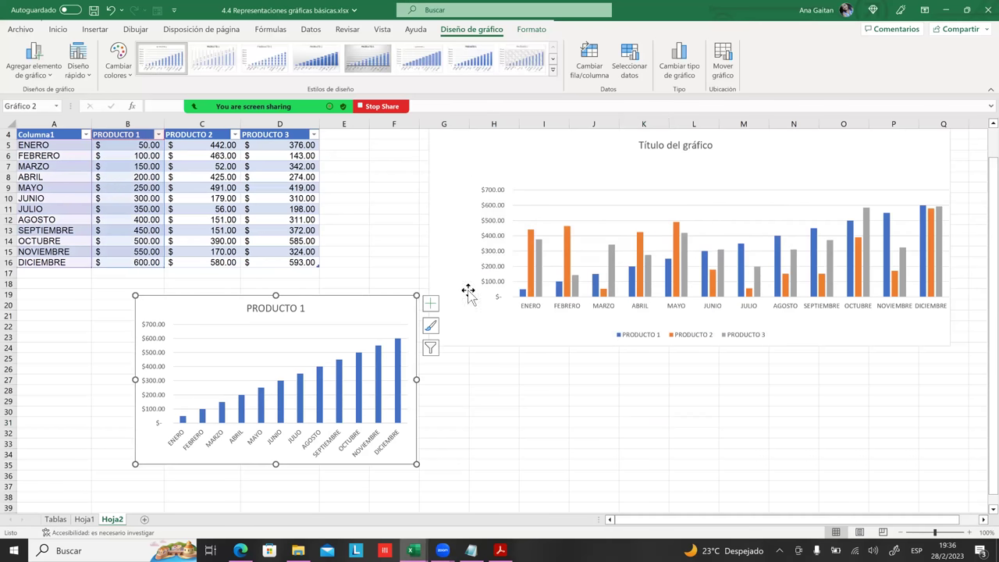
scroll(332, 366, down, 1)
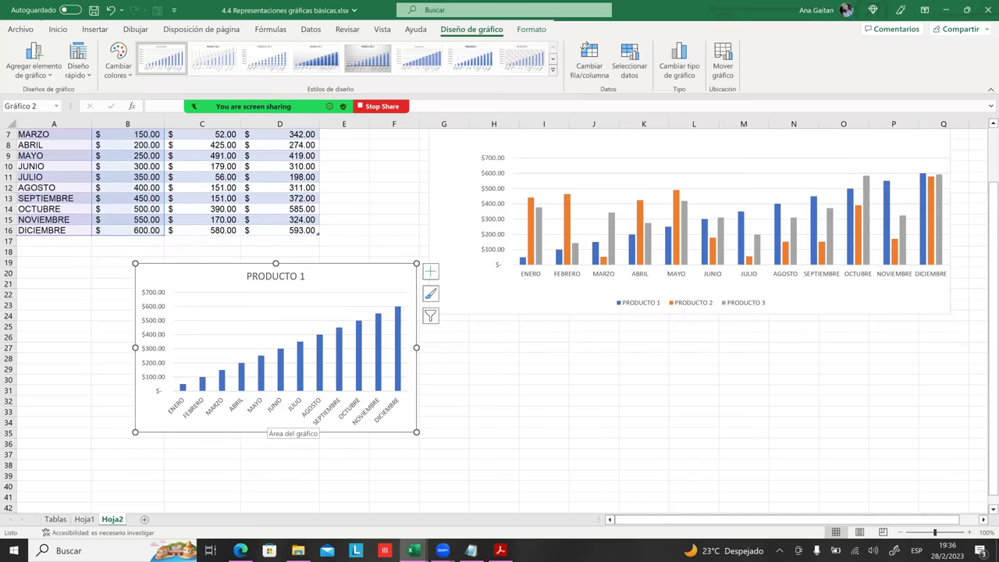
mouse_move(183, 387)
scroll(156, 266, up, 1)
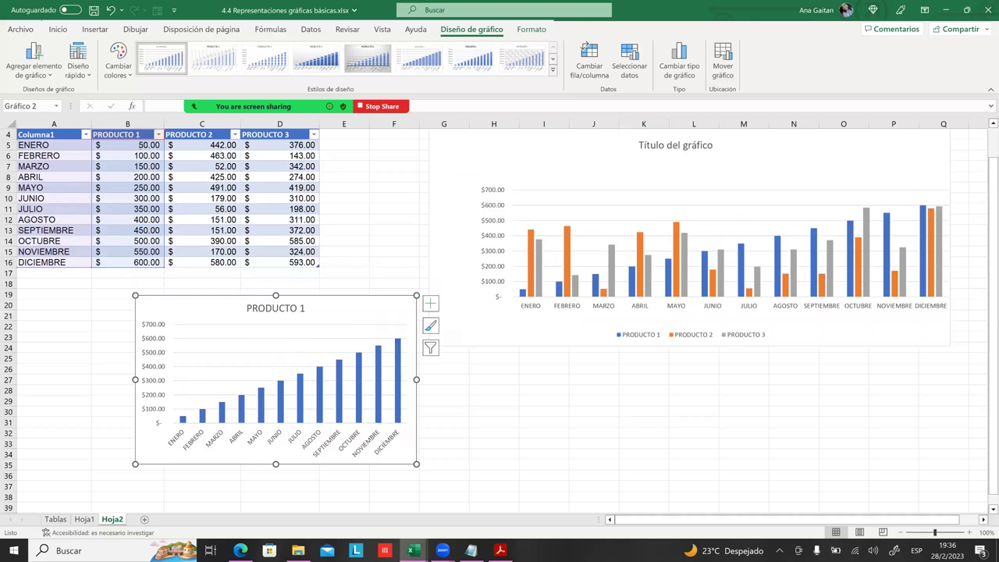
mouse_move(202, 418)
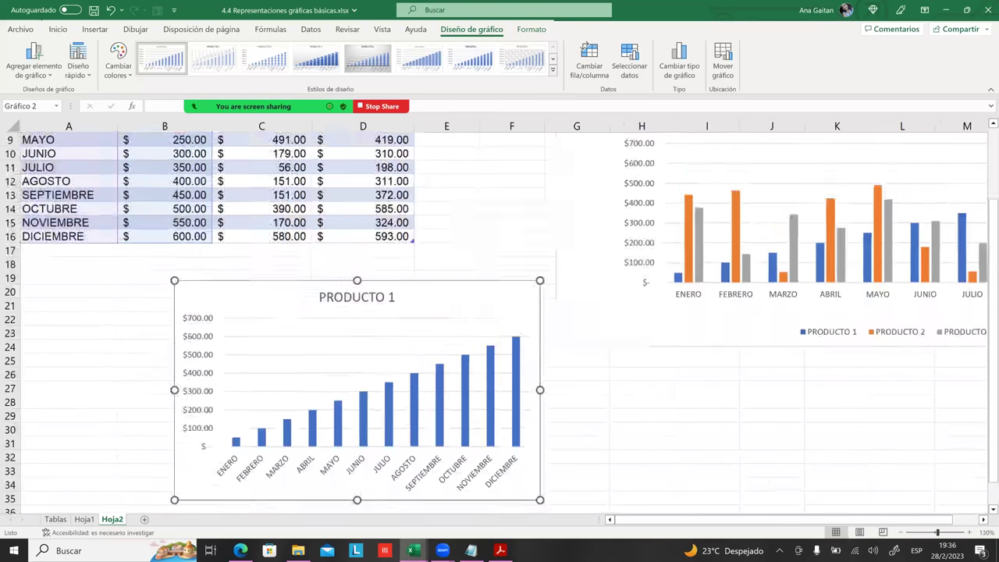
scroll(202, 422, up, 2)
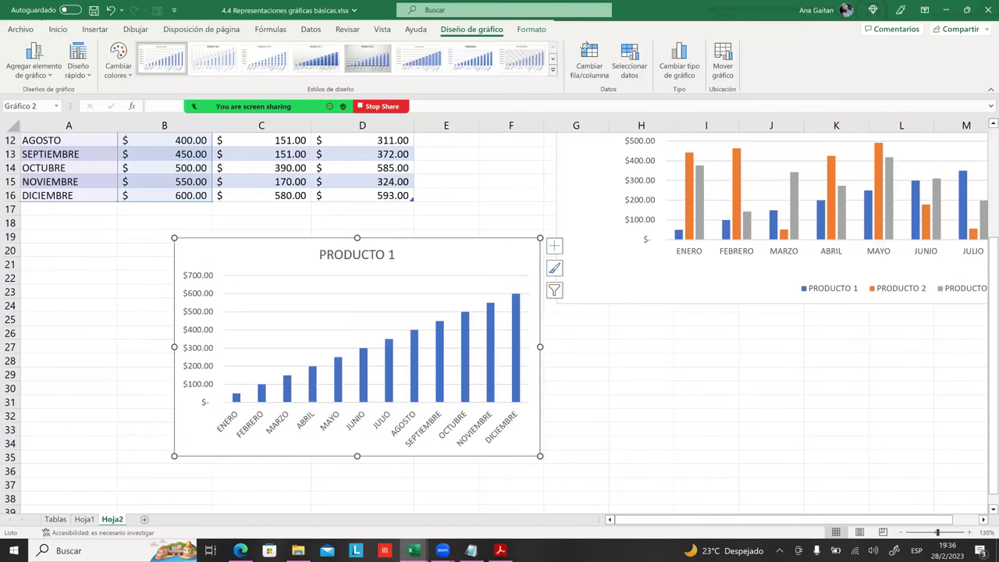
- Deselect the chart, scroll around the sheet, and reselect the PRODUCTO 1 chart
click(576, 387)
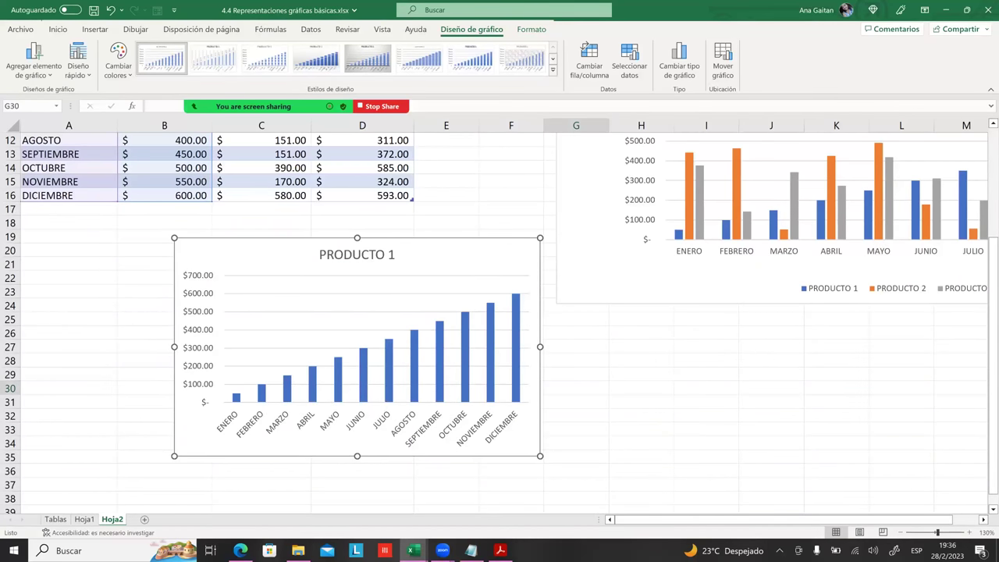
ctrl+scroll(576, 387, up, 2)
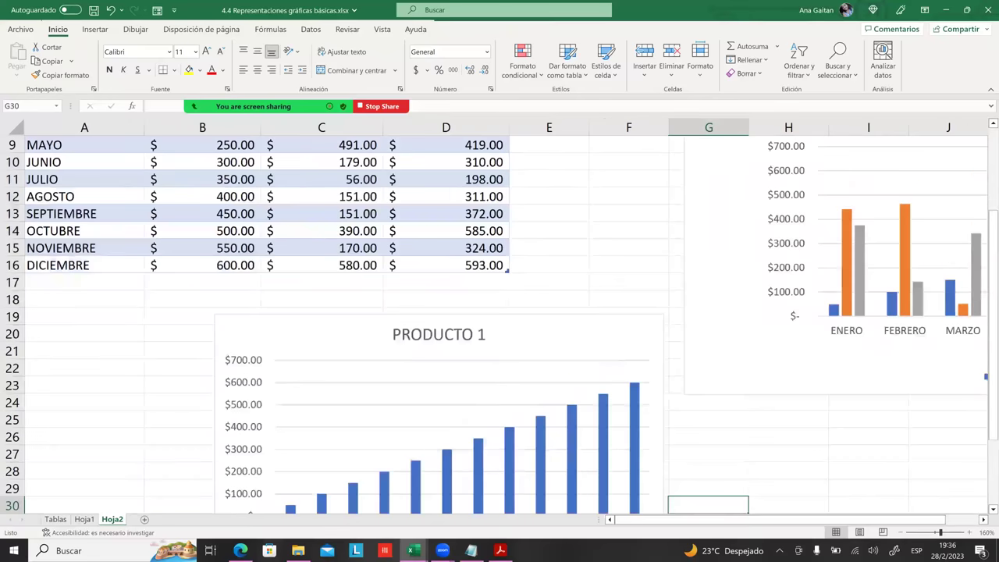
ctrl+scroll(576, 387, down, 2)
ctrl+scroll(576, 387, down, 1)
ctrl+scroll(576, 387, down, 1)
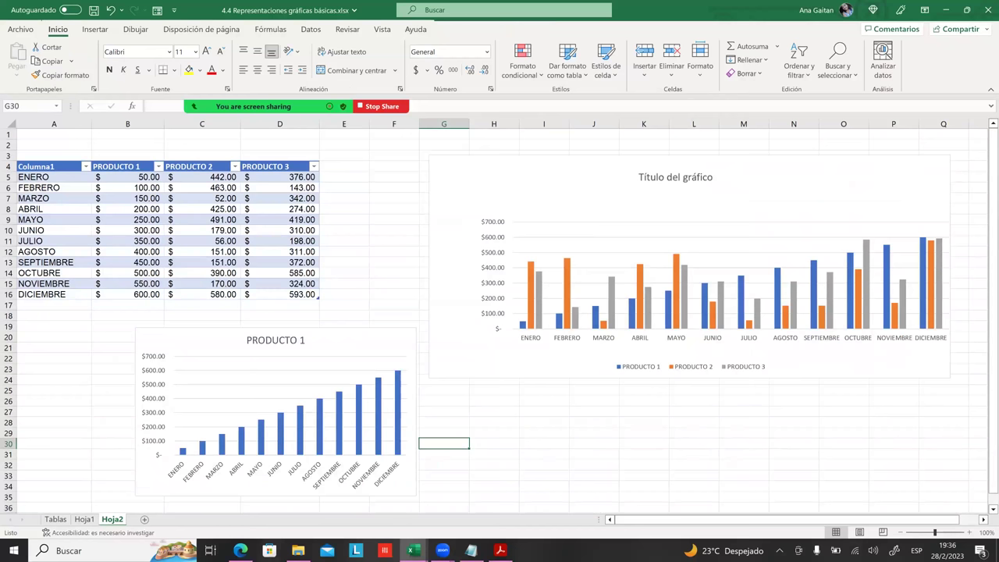
scroll(500, 320, down, 2)
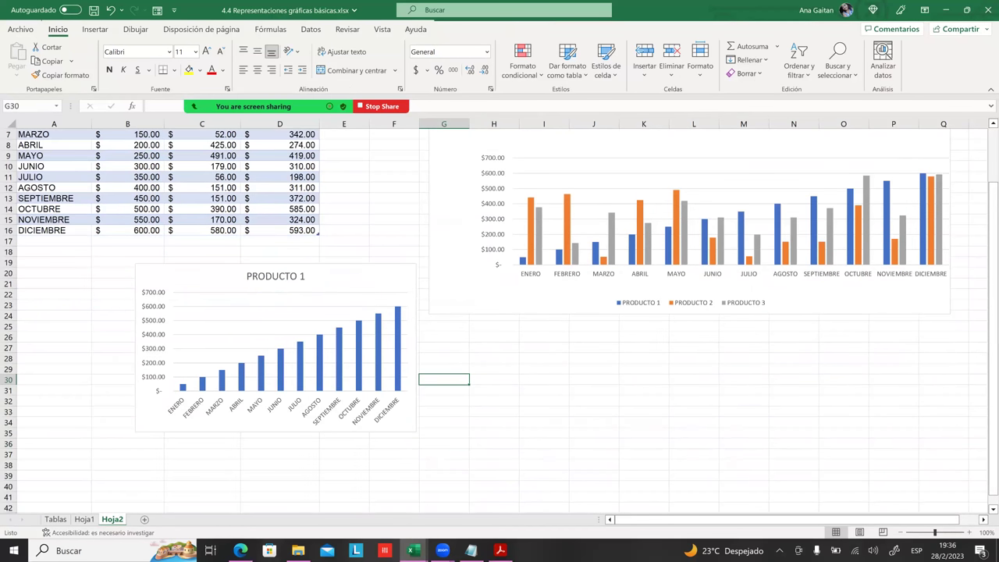
scroll(499, 320, up, 1)
click(521, 420)
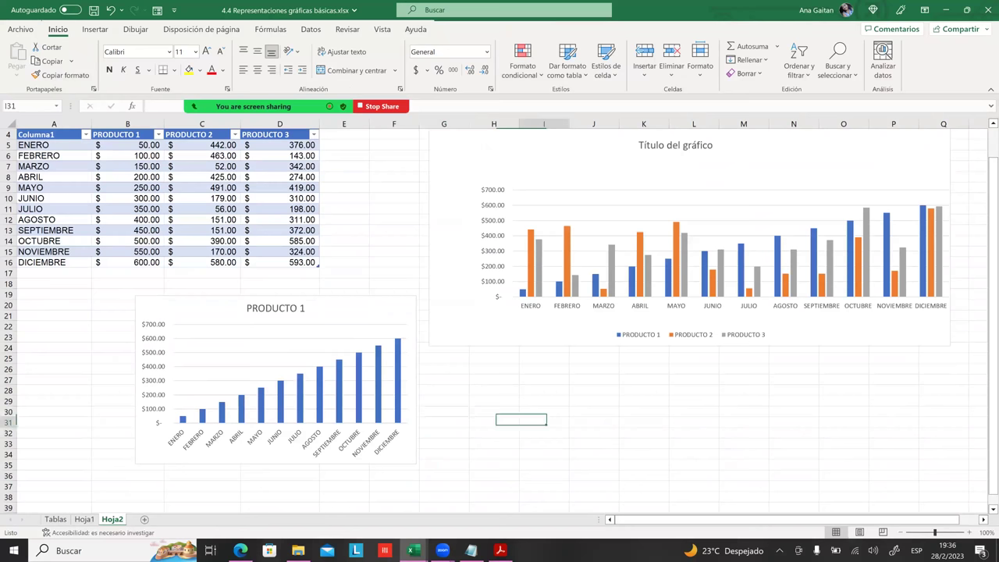
click(340, 364)
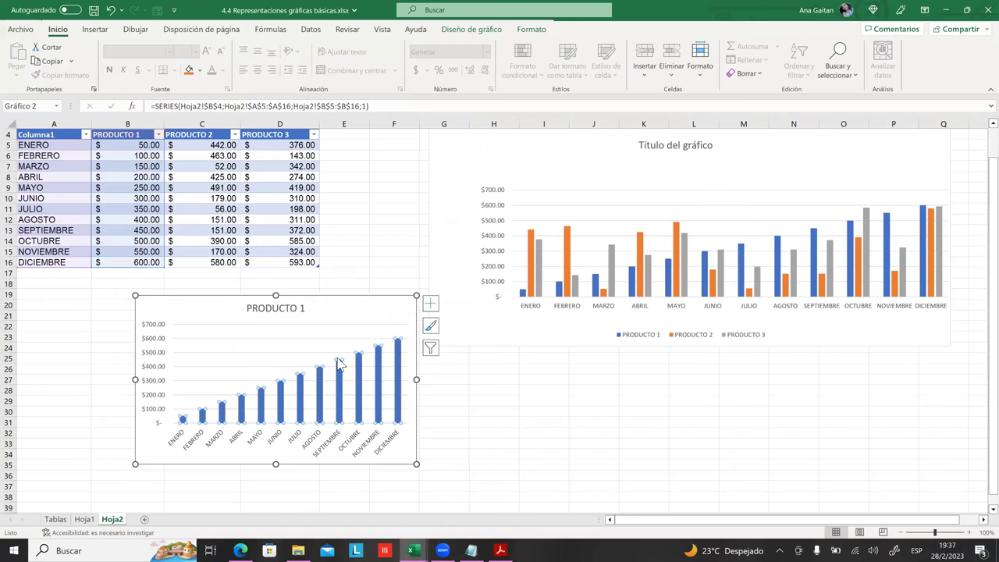
- Add a PRODUCTO 2 series to the small chart, named from C4 with values C5:C16
click(294, 307)
click(361, 321)
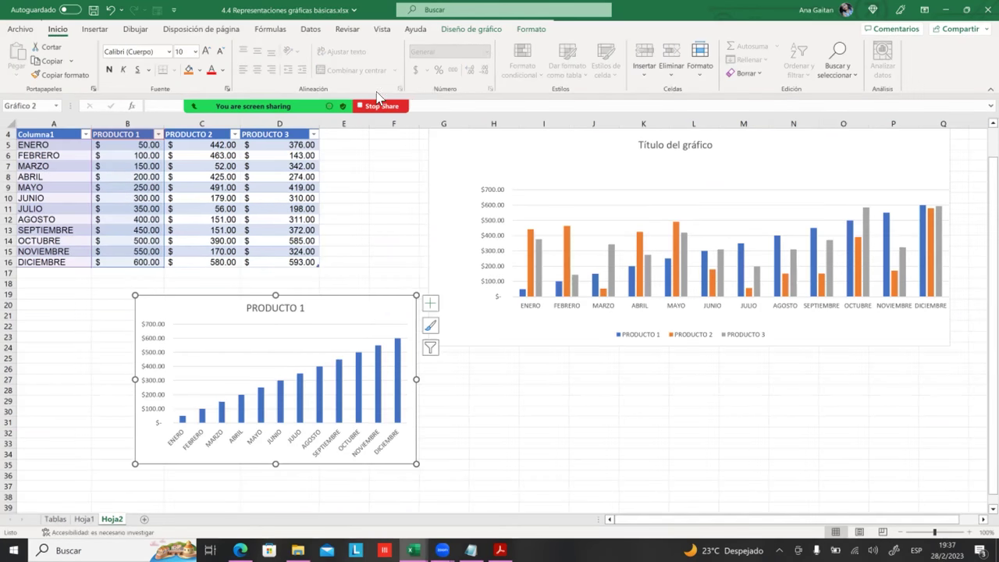
click(489, 32)
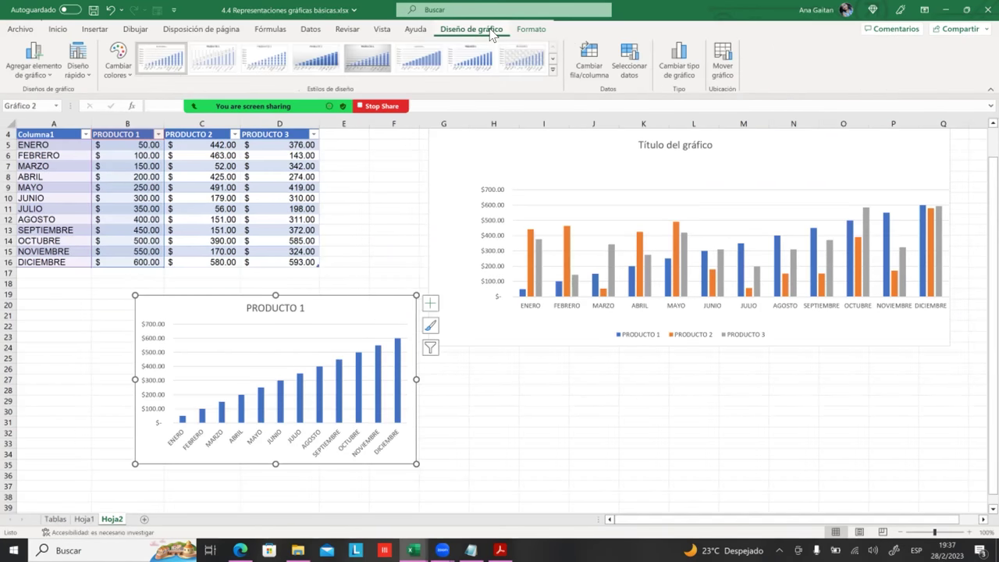
click(645, 62)
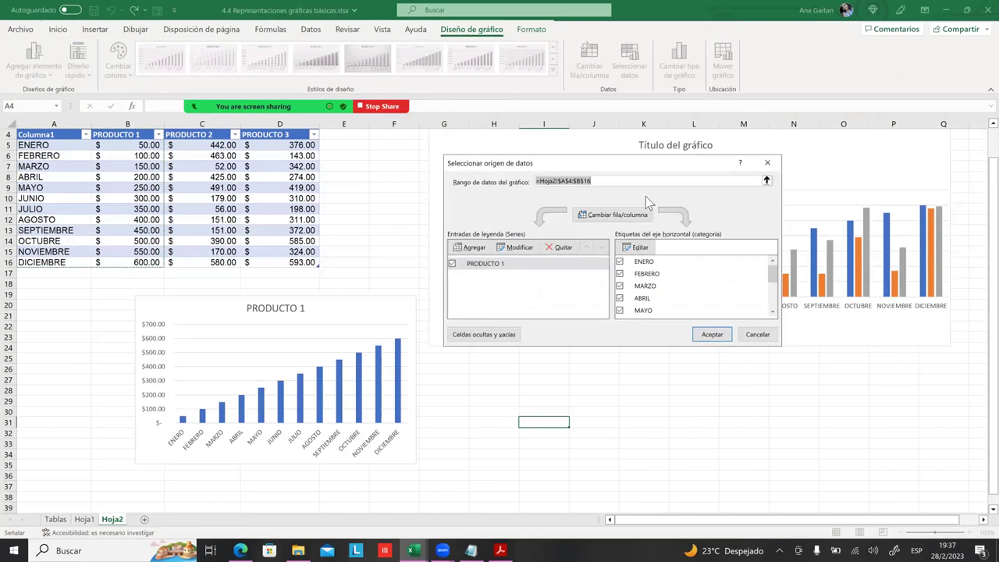
click(473, 248)
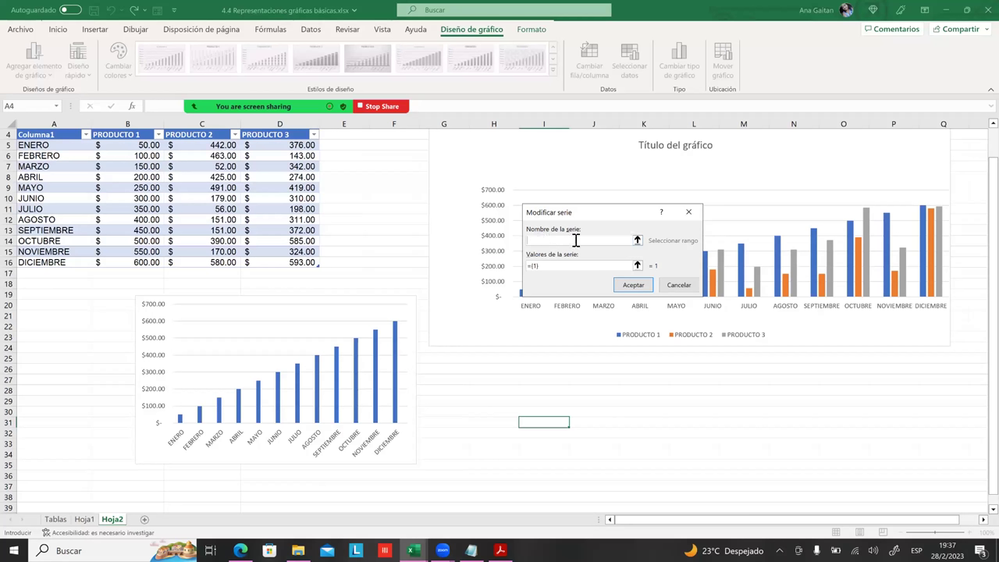
click(202, 135)
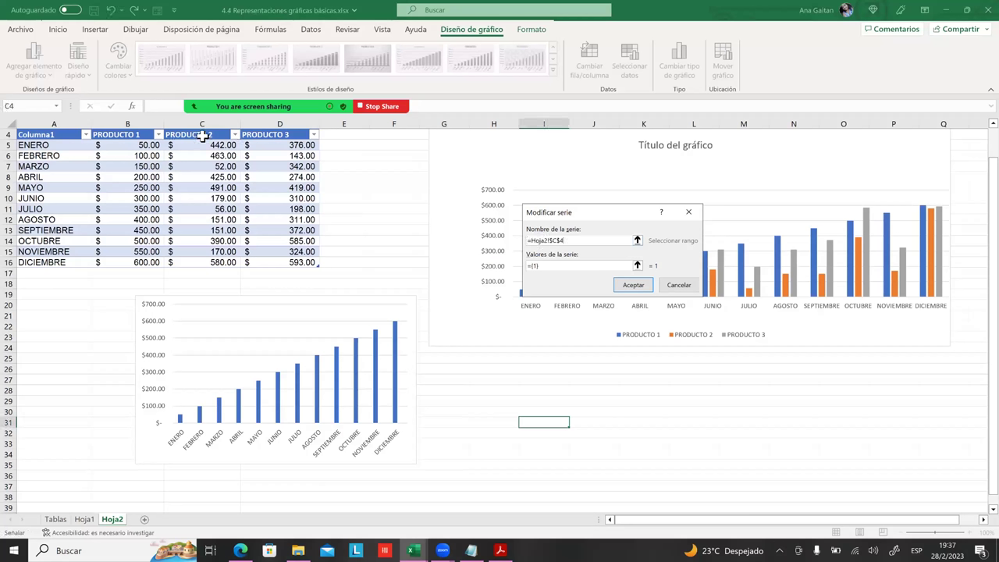
click(564, 267)
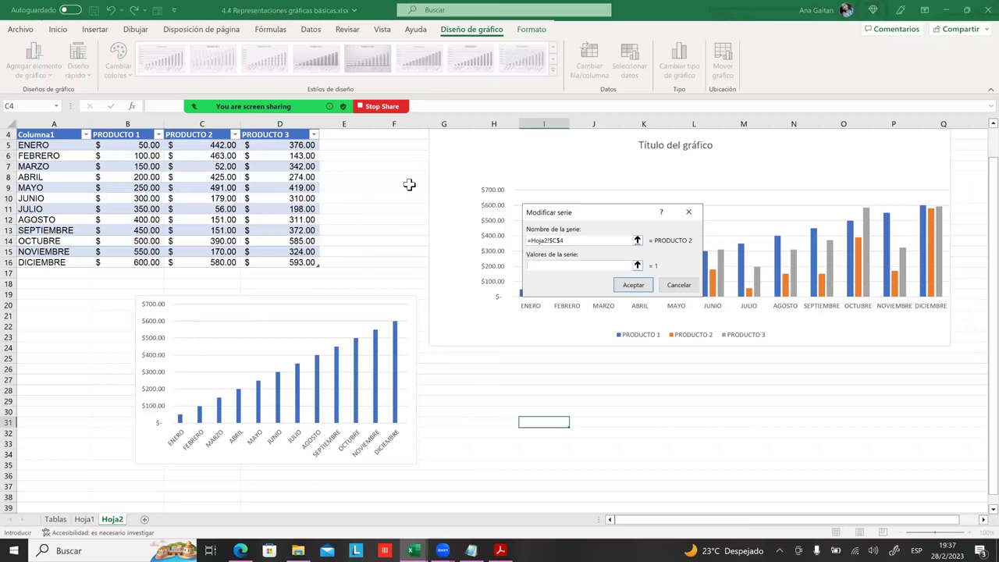
drag(212, 145, 218, 263)
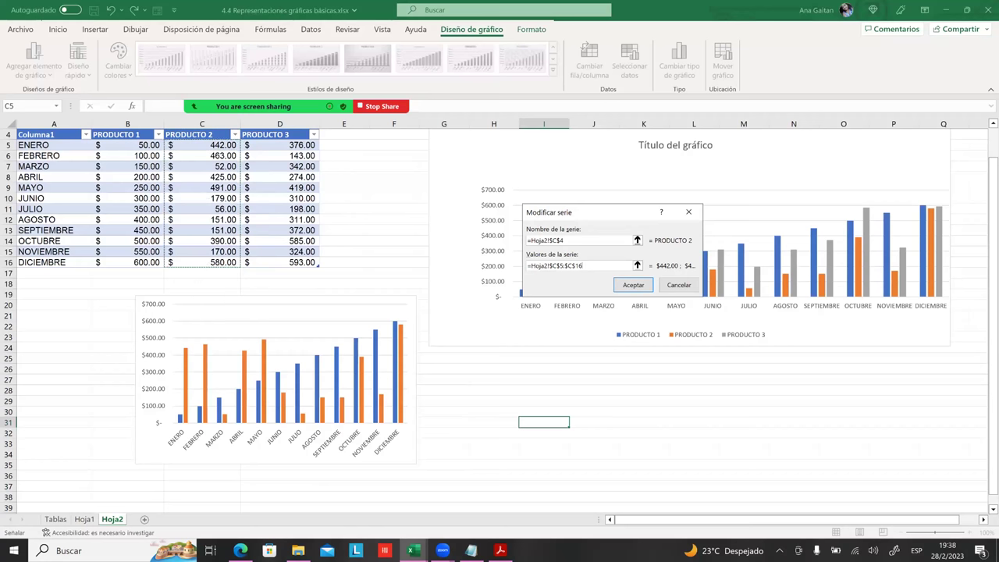
click(646, 288)
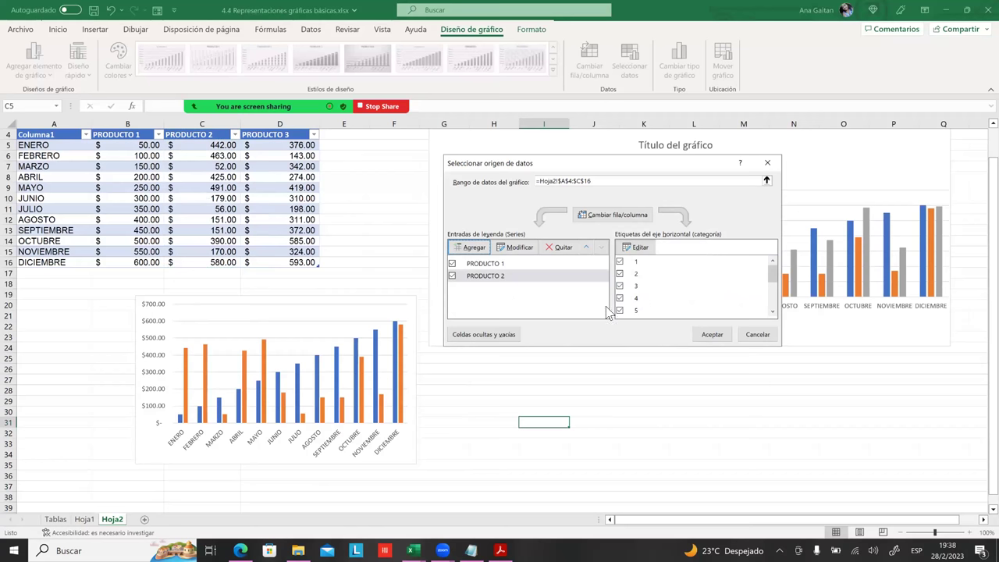
- Add a PRODUCTO 3 series named from D4 with values D5:D16, extending the range to $A$4:$D$16
click(474, 248)
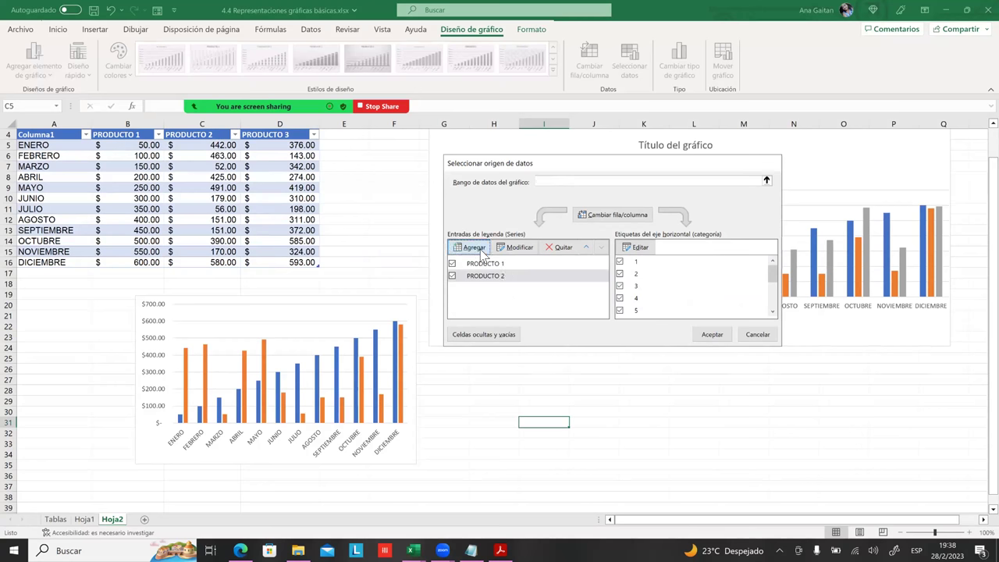
click(297, 137)
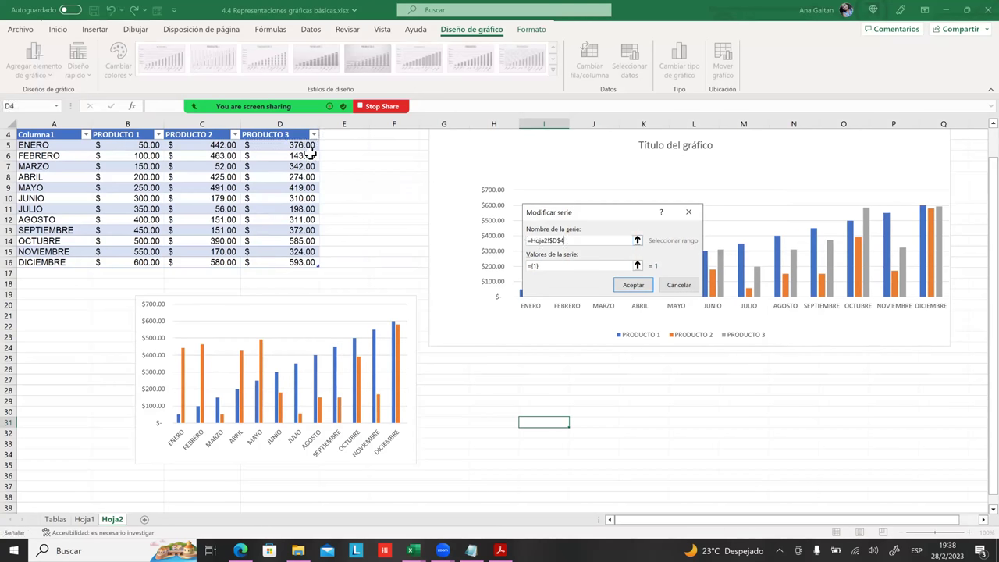
click(582, 266)
key(BackSpace)
drag(277, 145, 269, 262)
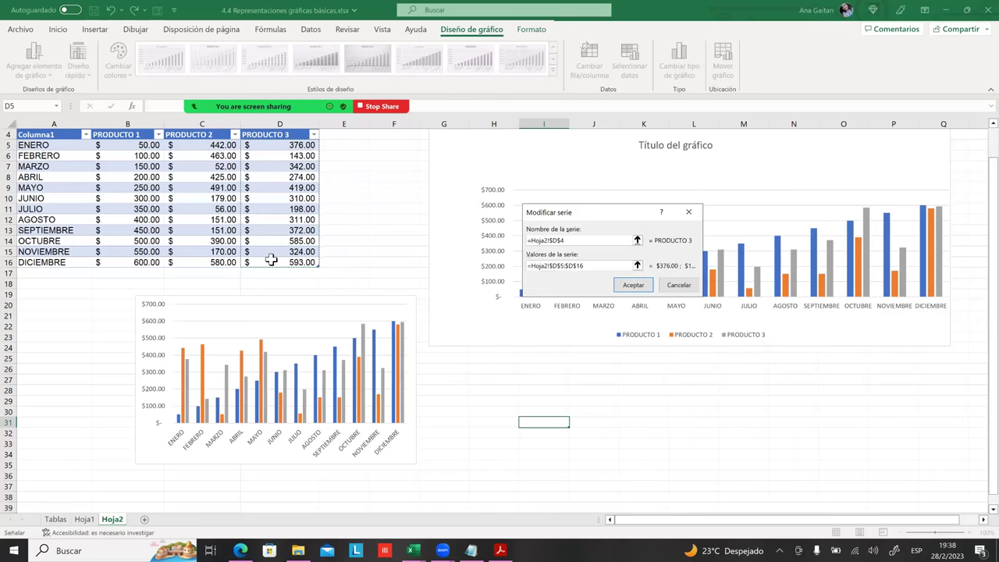
click(632, 285)
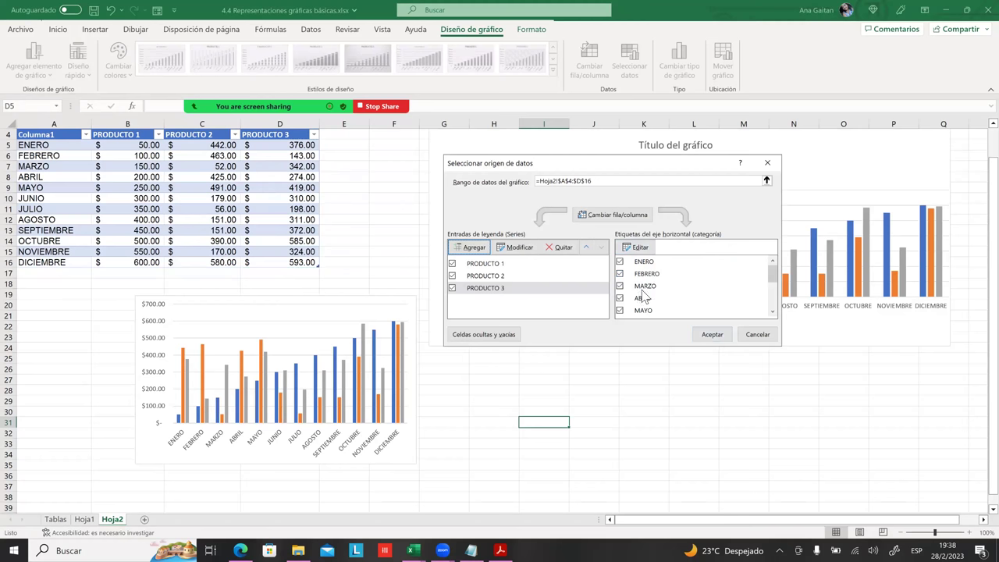
click(711, 334)
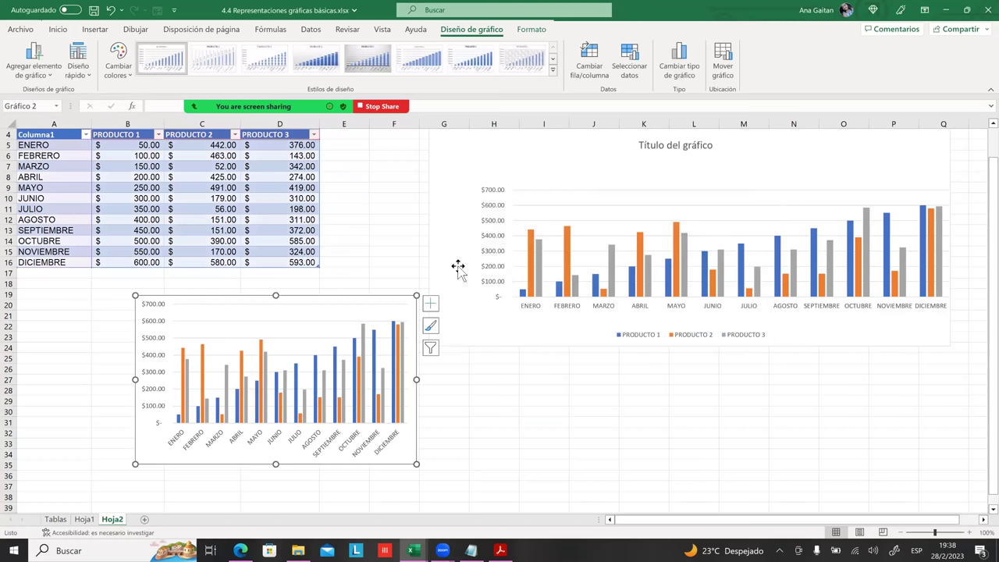
scroll(271, 311, down, 2)
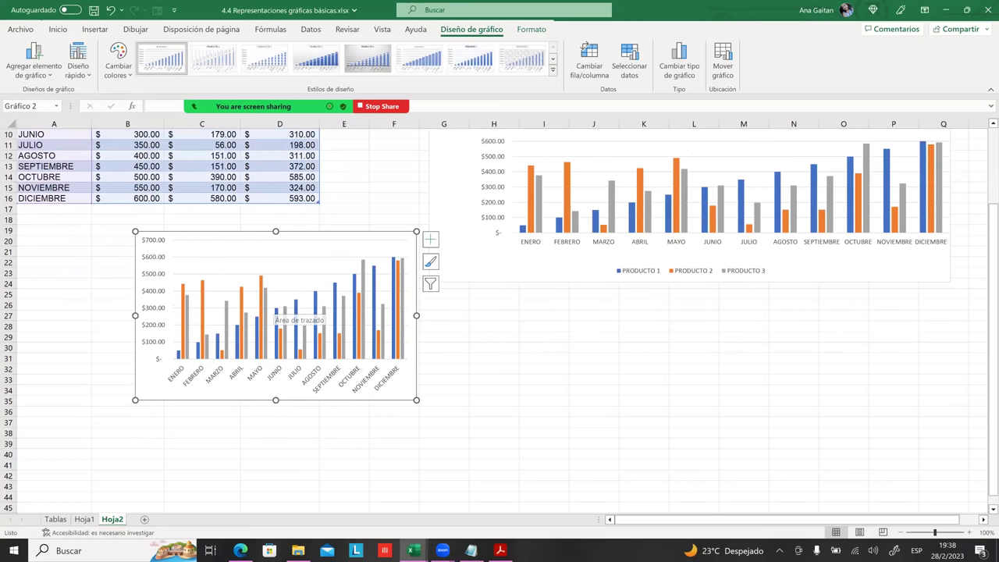
drag(272, 310, 298, 325)
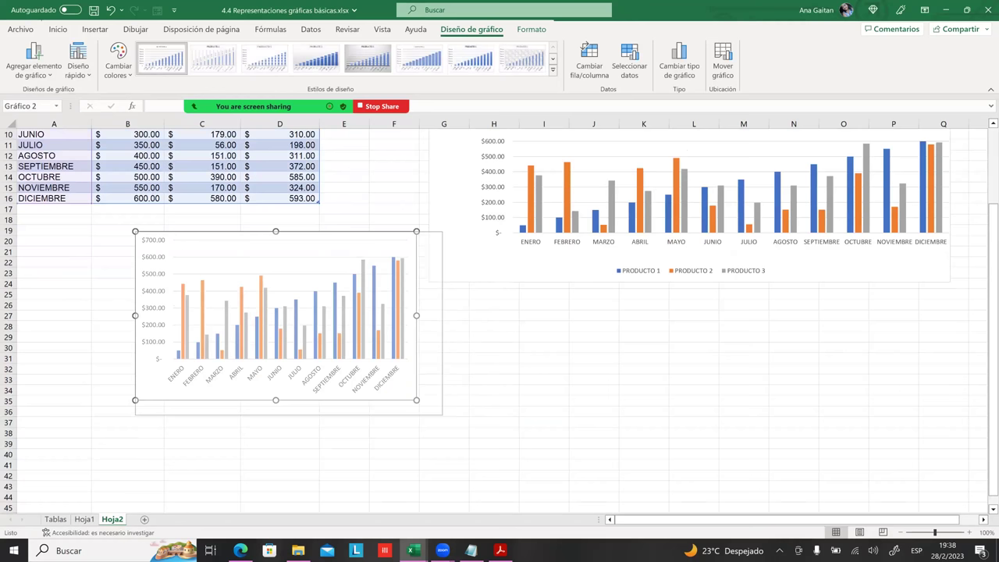
click(494, 412)
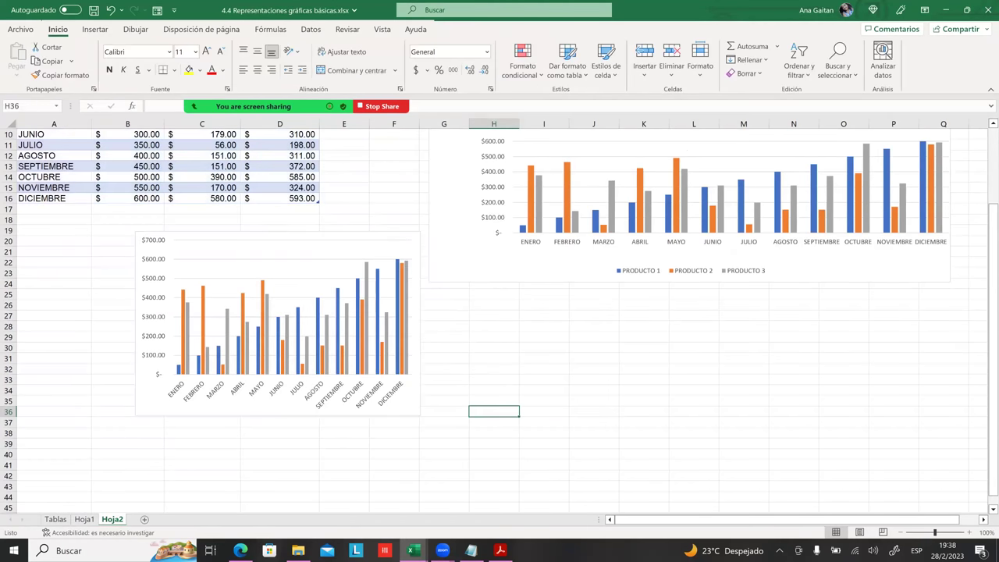
scroll(654, 345, up, 3)
click(654, 345)
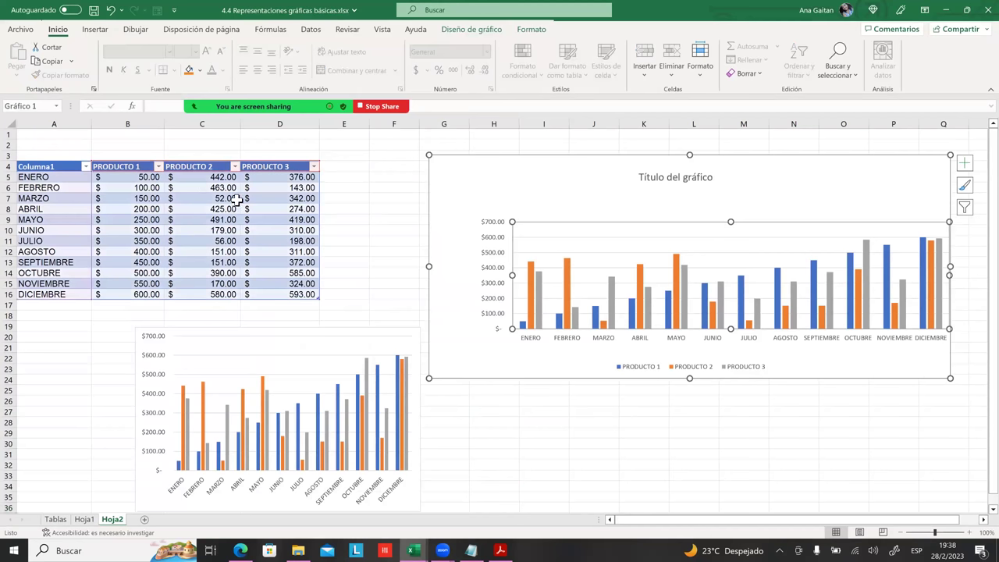
click(148, 343)
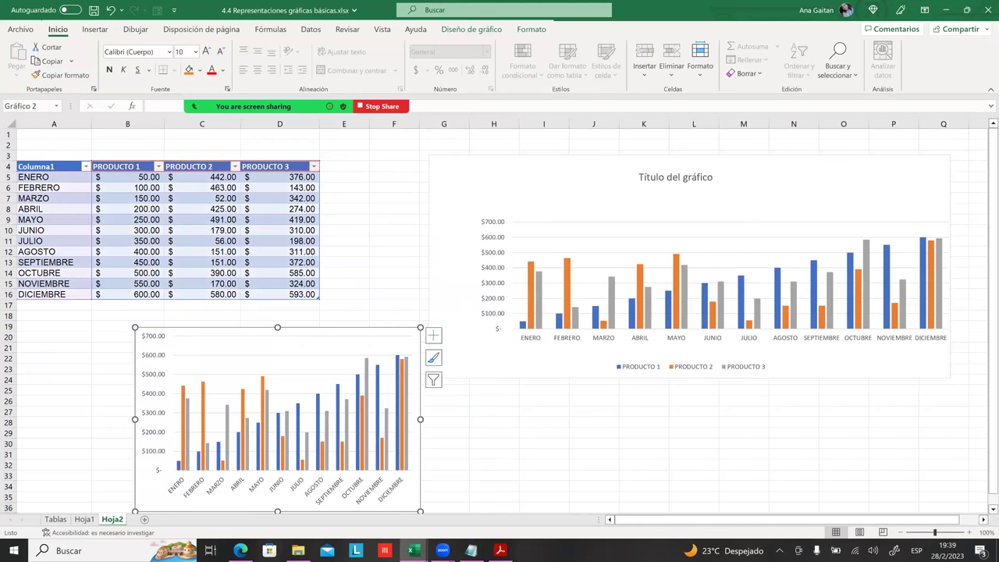
click(493, 465)
click(286, 437)
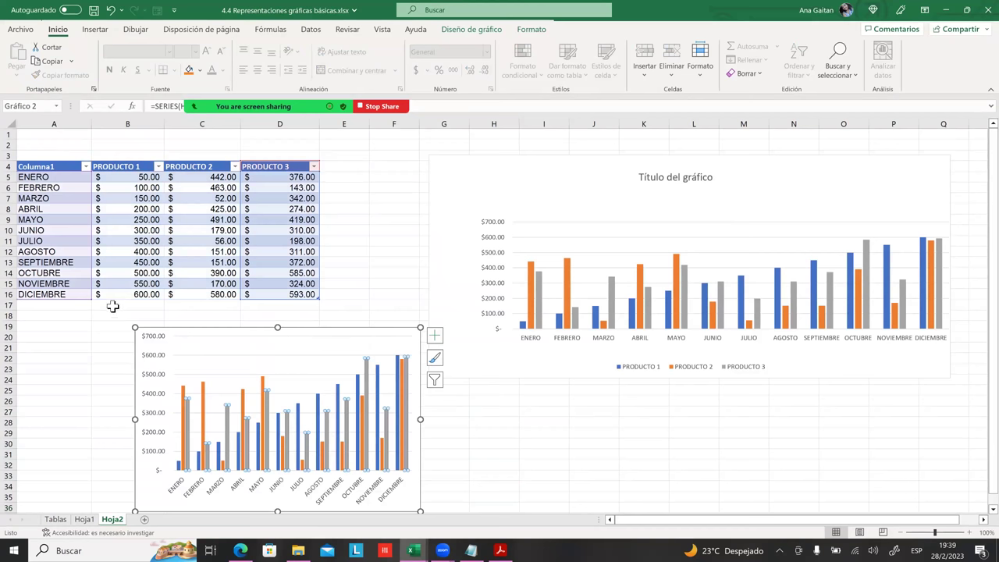
click(544, 421)
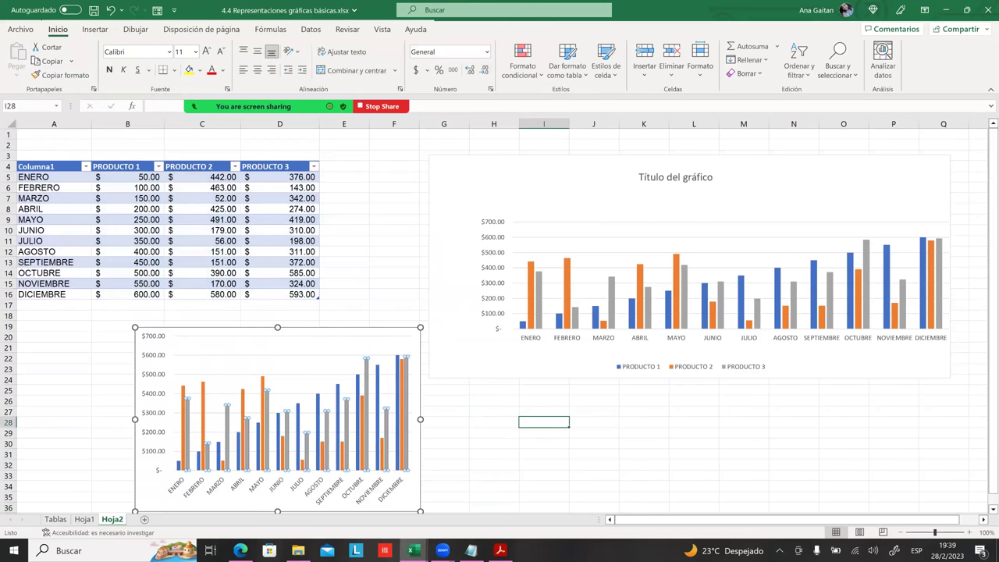
scroll(499, 312, down, 2)
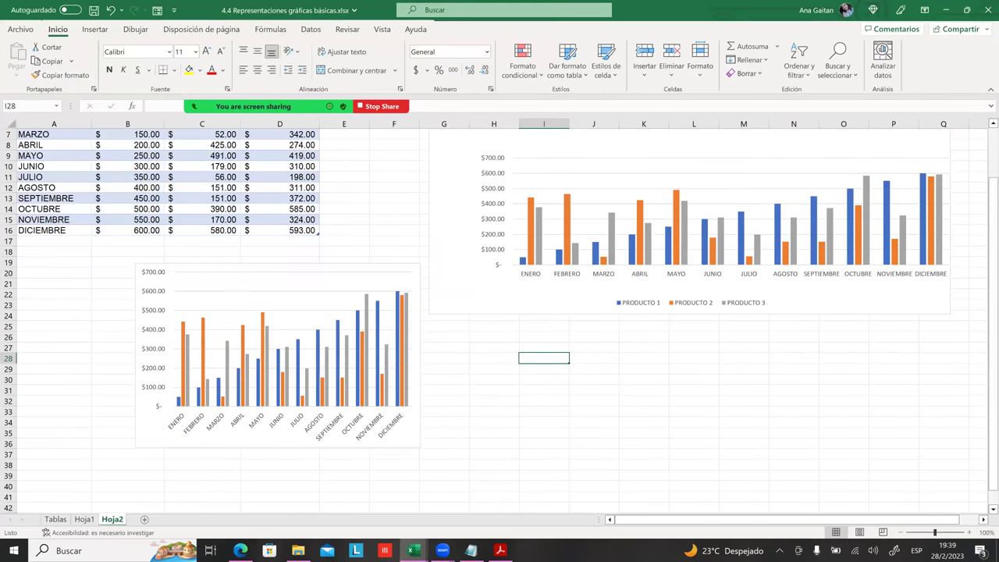
scroll(542, 361, up, 1)
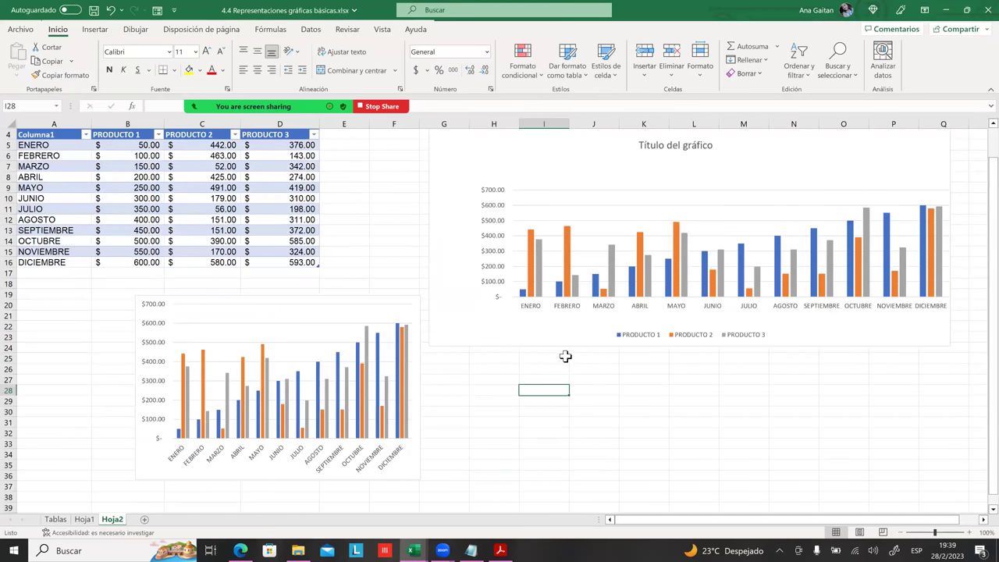
scroll(565, 356, up, 1)
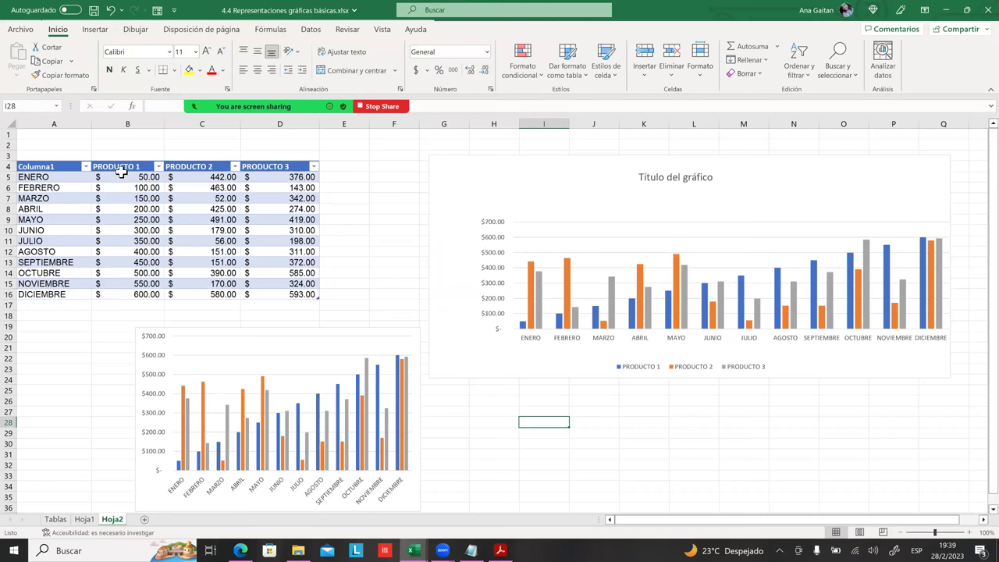
drag(52, 169, 38, 294)
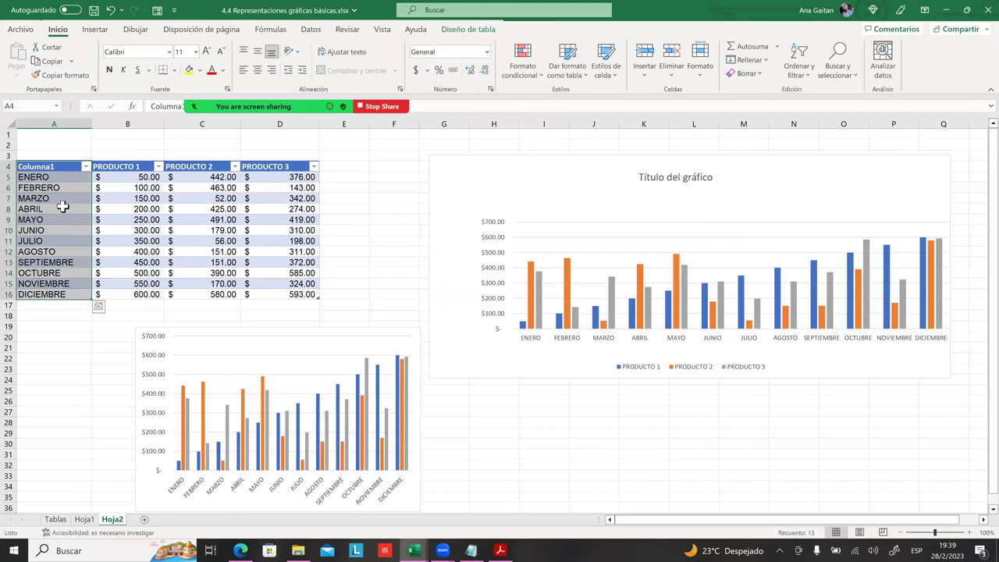
- Replace the Columna1 header in A4 with MESES, then clear the cell to retype it
click(61, 199)
click(56, 169)
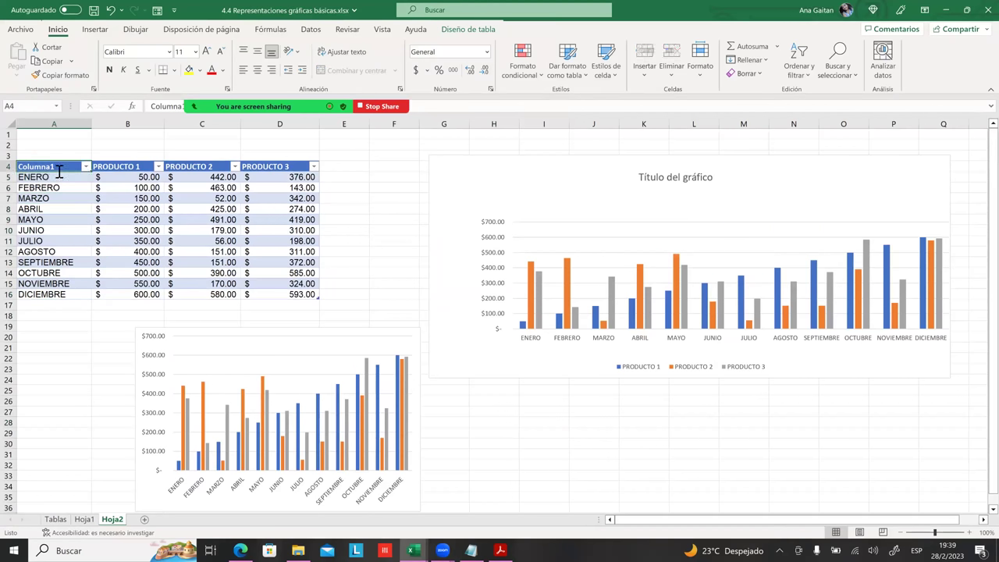
text(MESES)
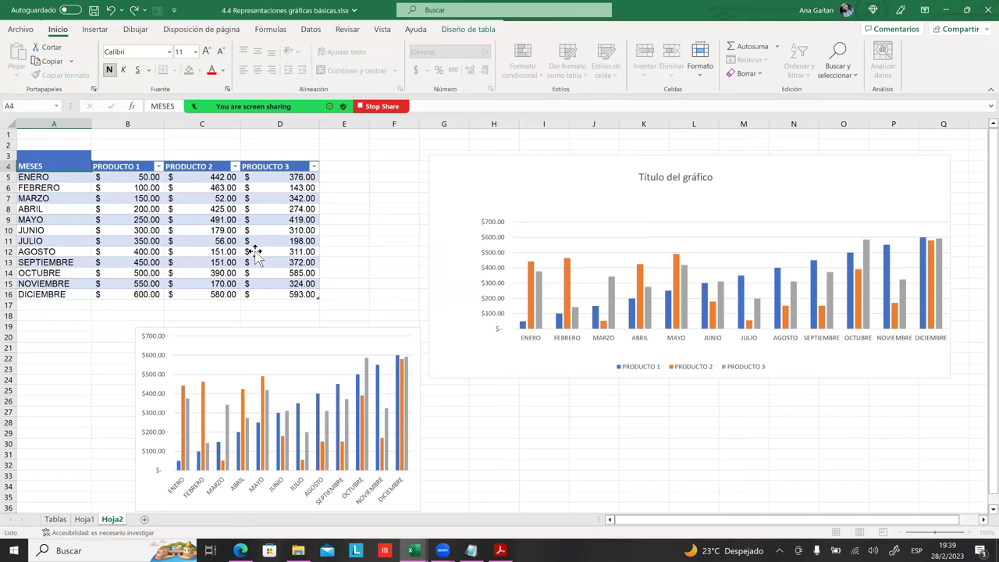
click(256, 252)
click(69, 168)
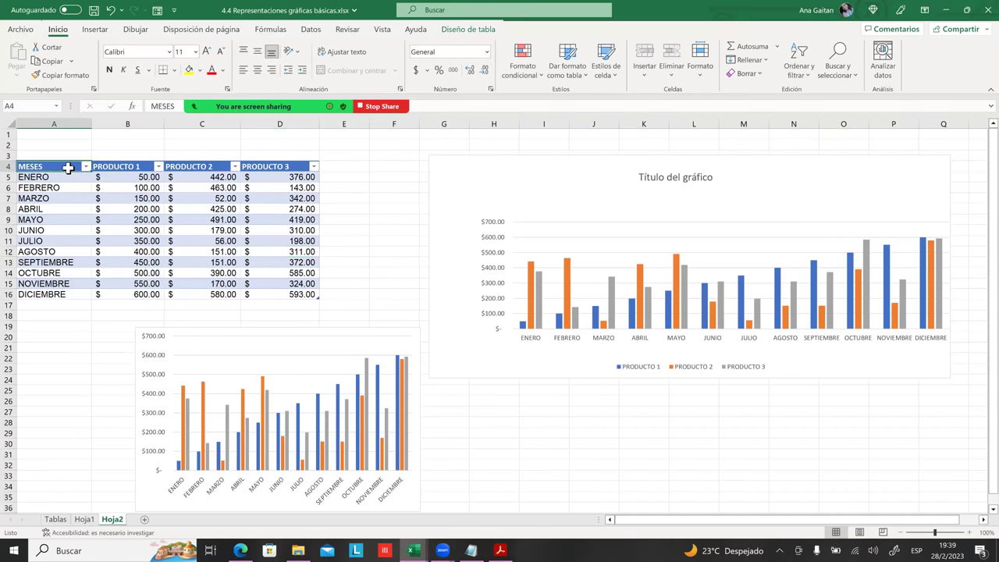
key(BackSpace)
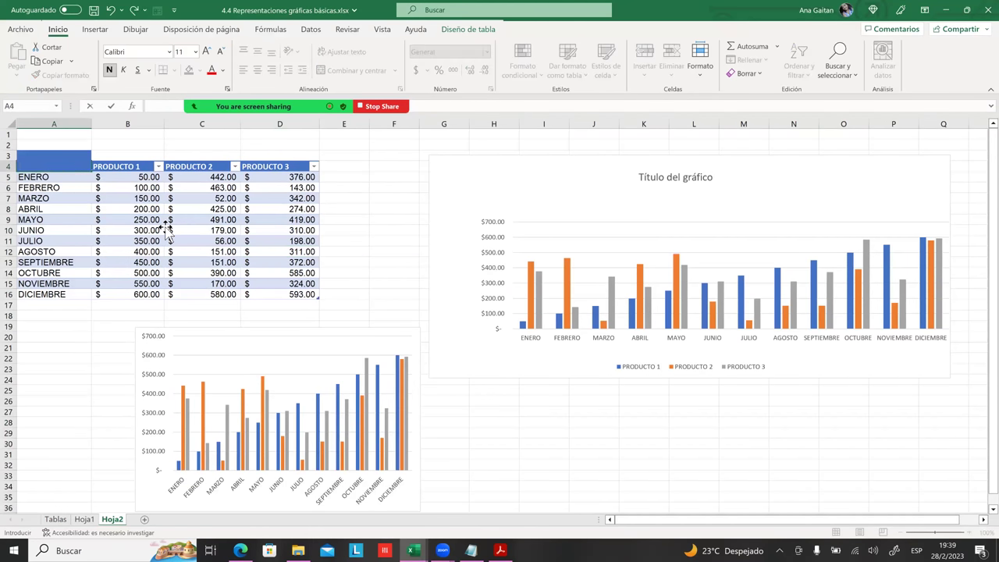
click(166, 226)
- Retype the A4 header as MESES, adding the missing S, then select the PRODUCTO 1 header
click(47, 167)
text(MESE)
click(362, 252)
click(55, 167)
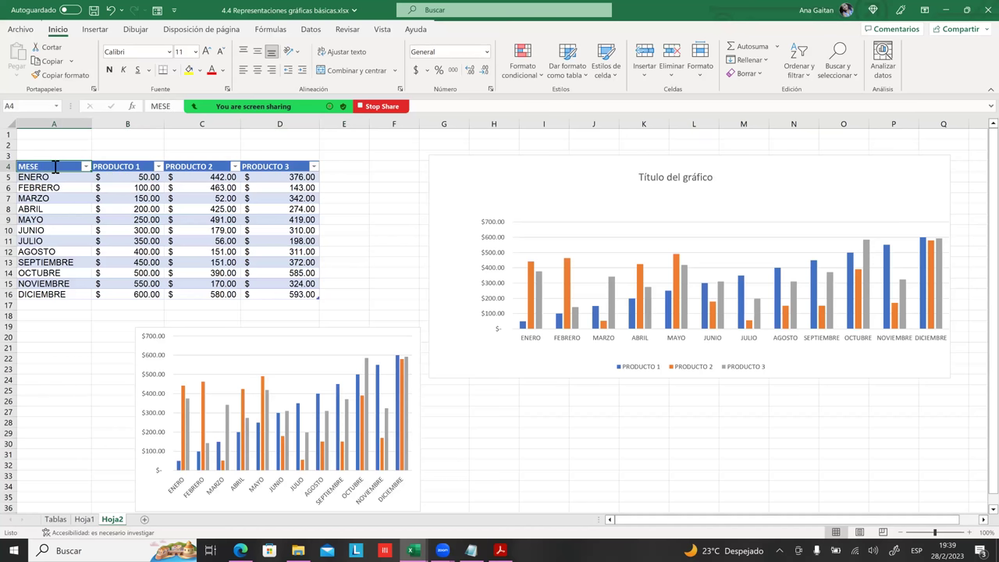
double_click(55, 167)
text(S)
click(201, 231)
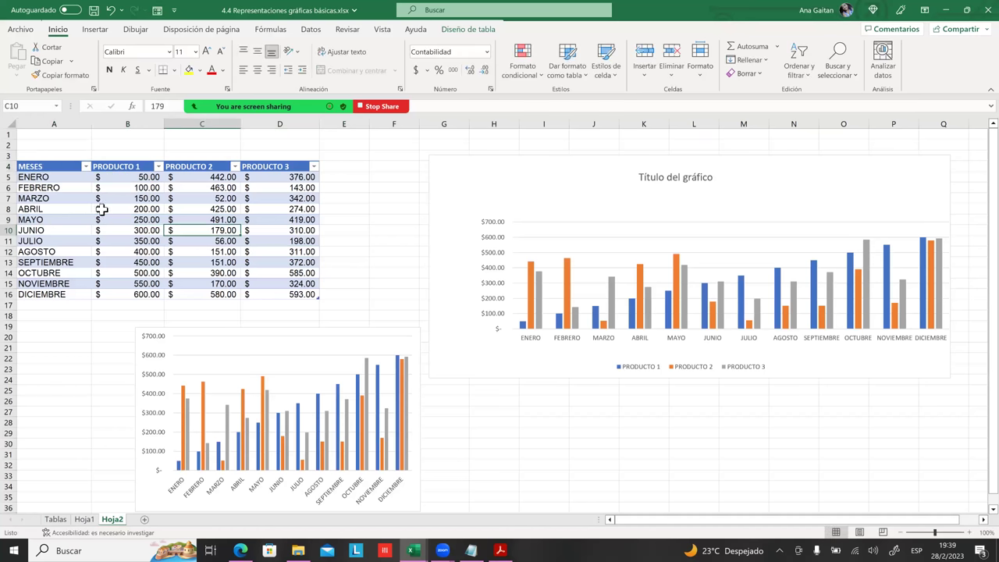
click(135, 167)
click(160, 219)
- Try selecting the months A4:A16 together with the PRODUCTO 3 column D4:D16
drag(45, 168, 28, 301)
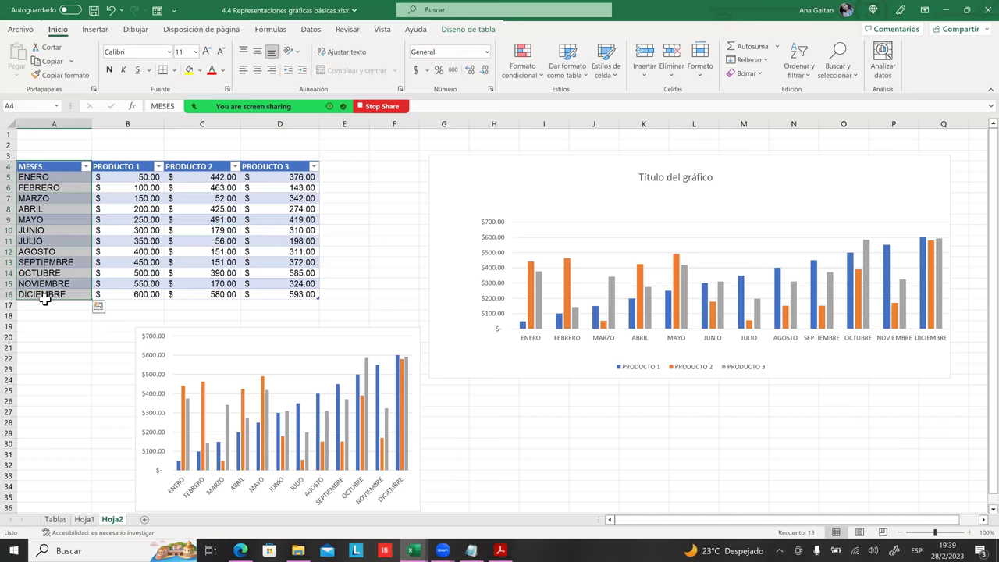
ctrl+click(284, 168)
drag(284, 169, 306, 297)
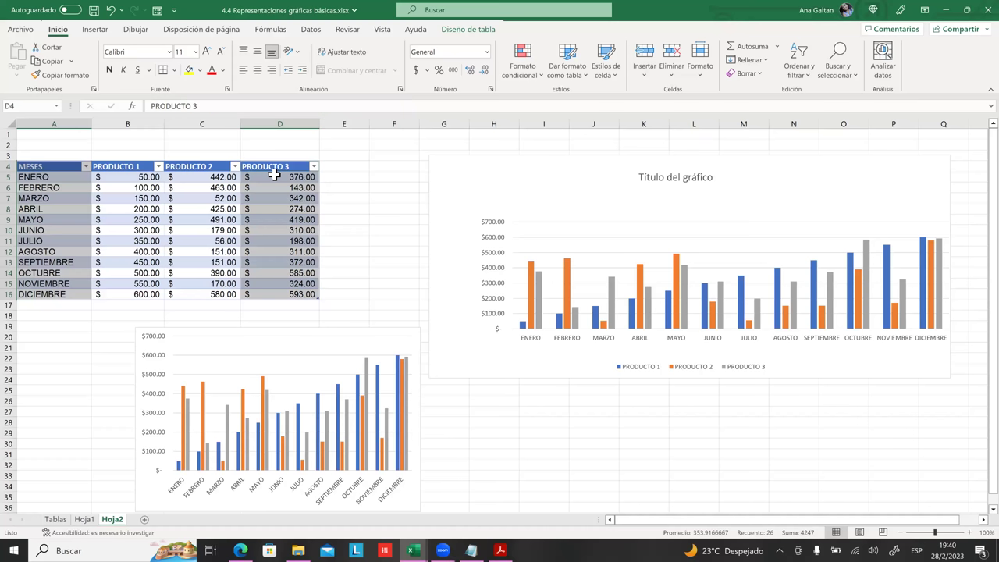
drag(67, 167, 66, 285)
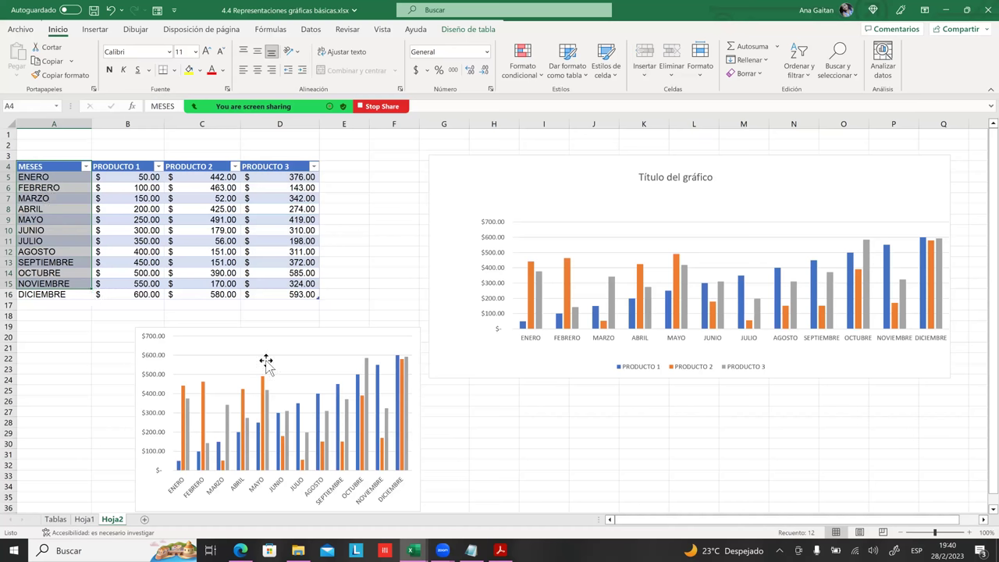
ctrl+drag(289, 166, 310, 301)
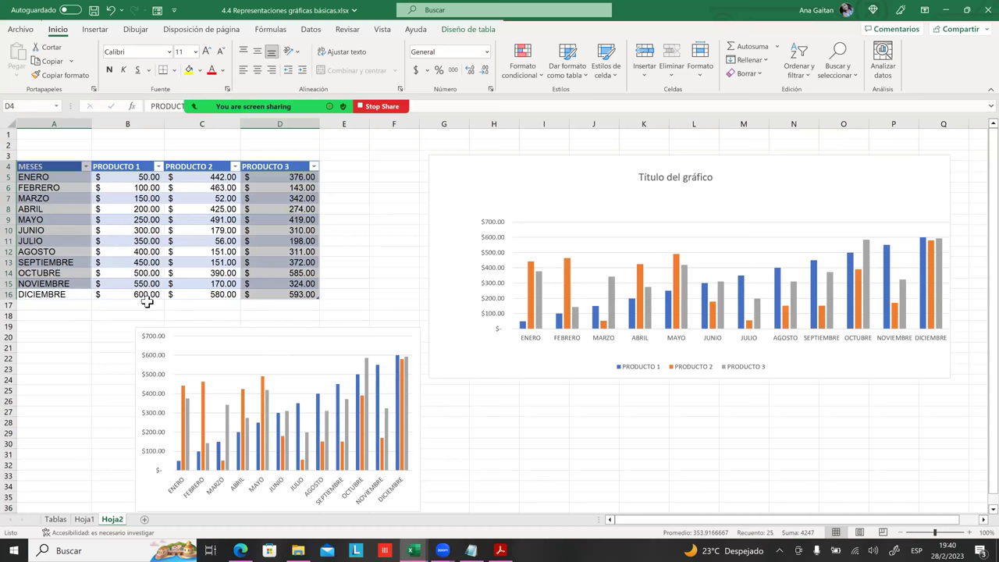
click(146, 301)
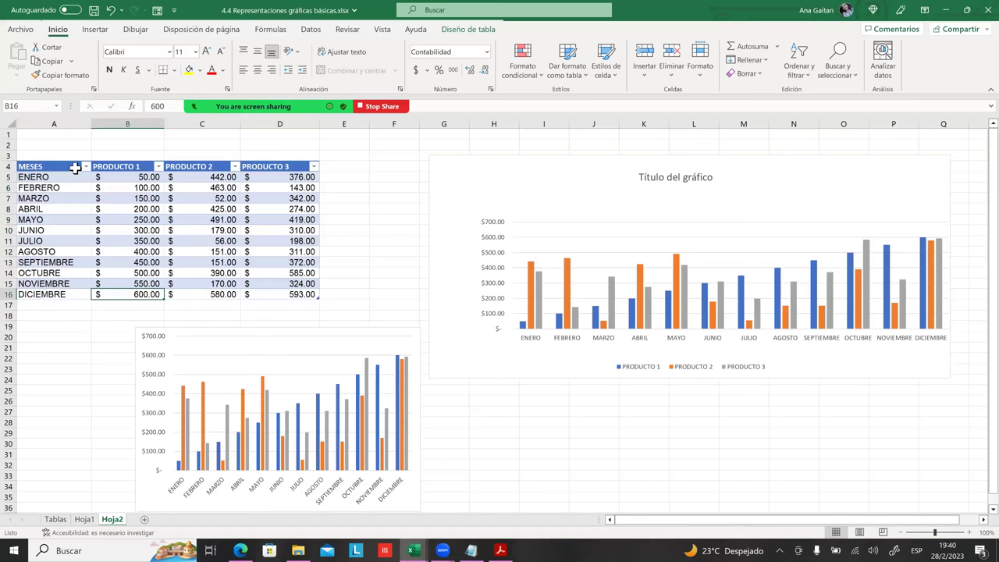
- Reselect MESES A4:A16 plus PRODUCTO 3 D4:D16 and show the Insertar ribbon
click(78, 167)
drag(78, 206, 78, 293)
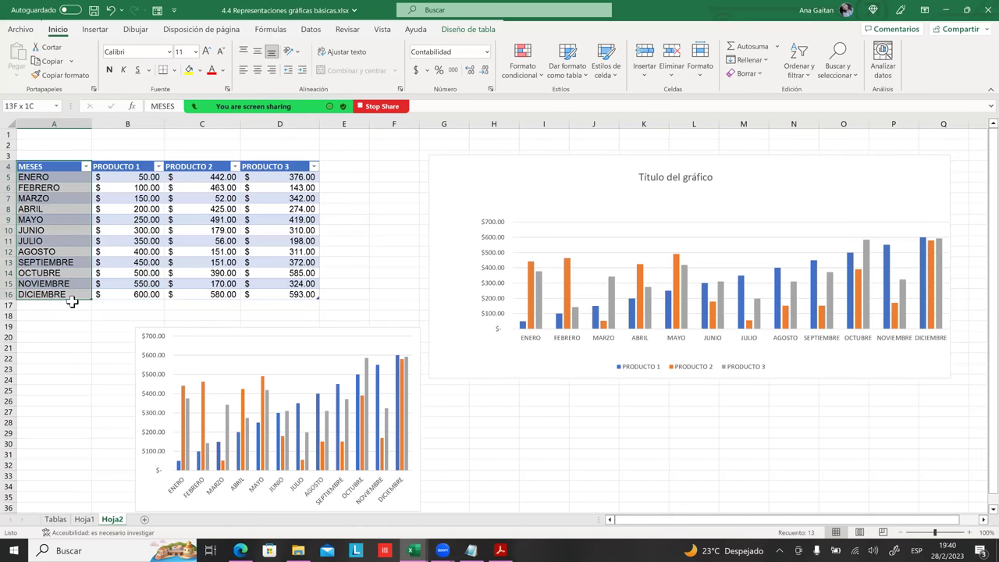
drag(78, 293, 78, 285)
drag(285, 167, 287, 282)
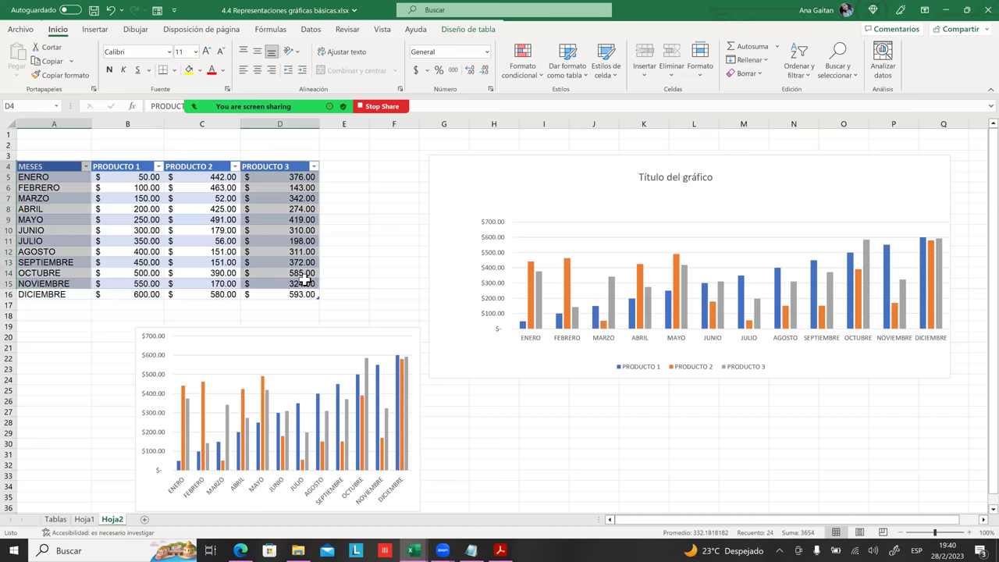
click(51, 325)
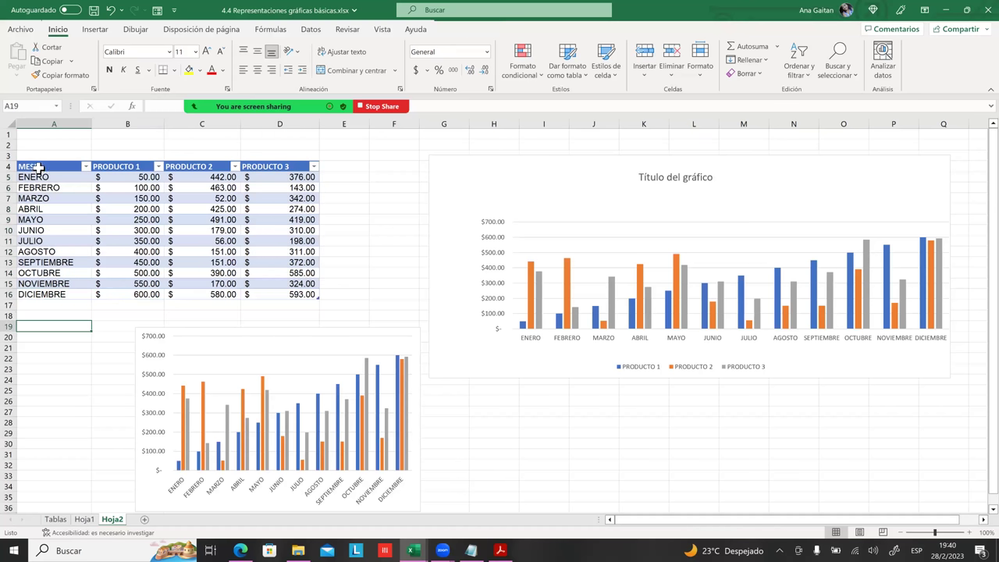
drag(38, 167, 46, 294)
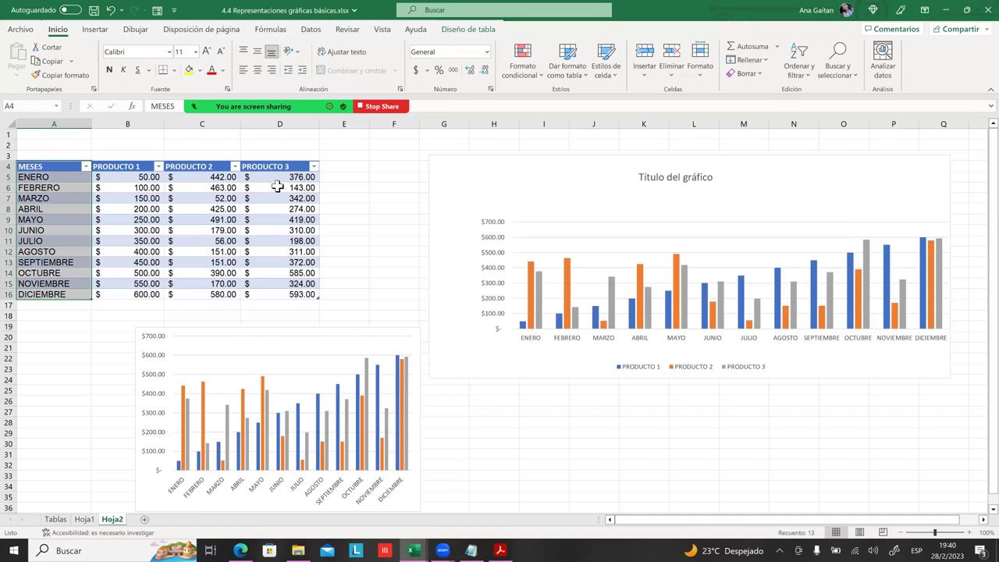
ctrl+drag(279, 167, 290, 295)
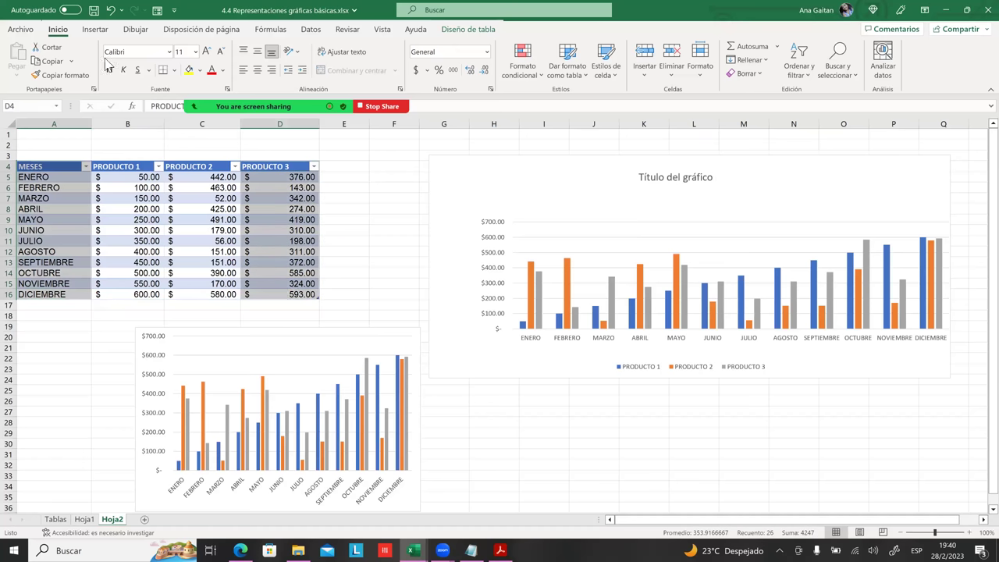
click(94, 29)
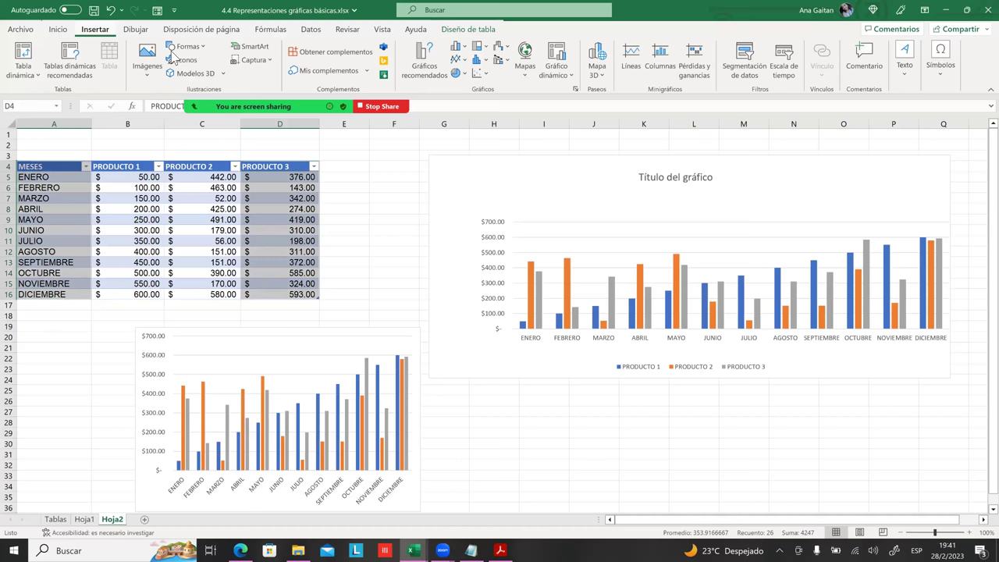
- Insert a 2-D clustered column chart of PRODUCTO 3 and move it below the three-product chart
click(457, 47)
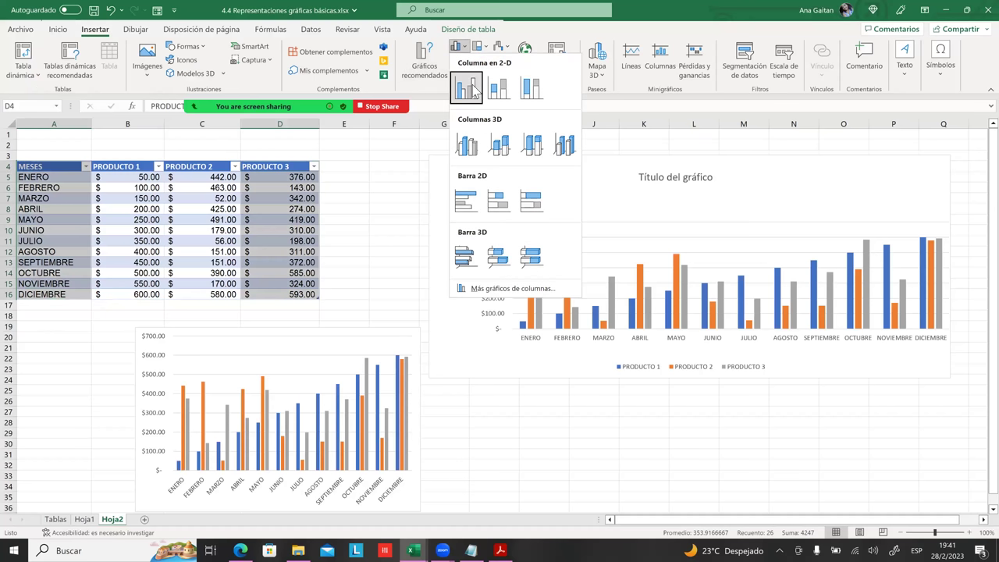
click(474, 88)
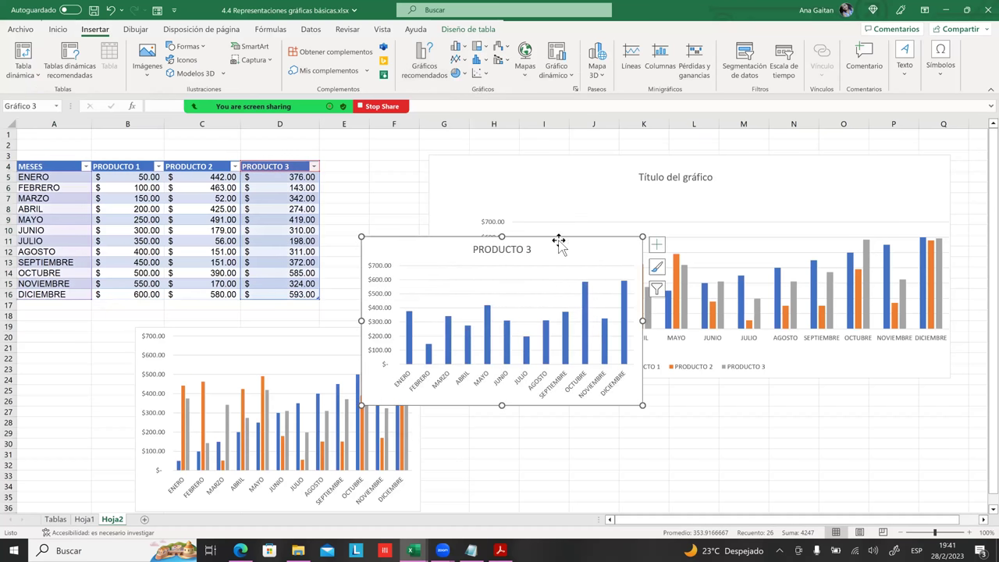
drag(559, 242, 723, 391)
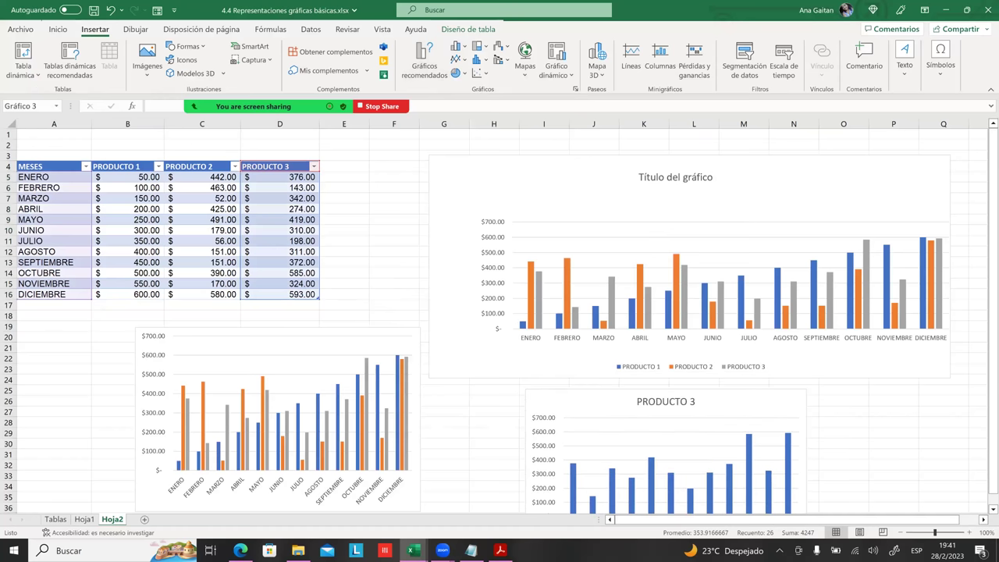
scroll(500, 320, down, 3)
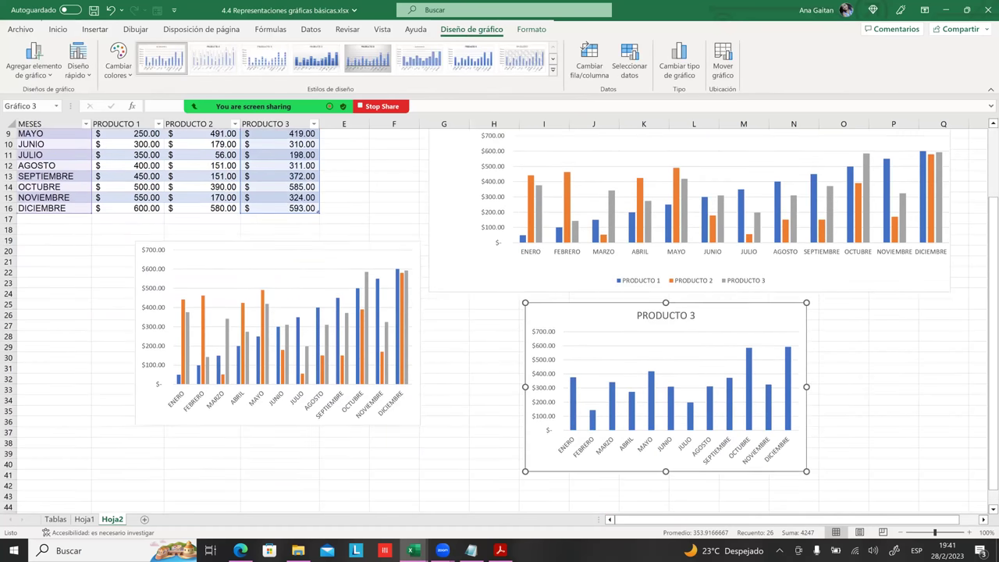
scroll(500, 320, down, 1)
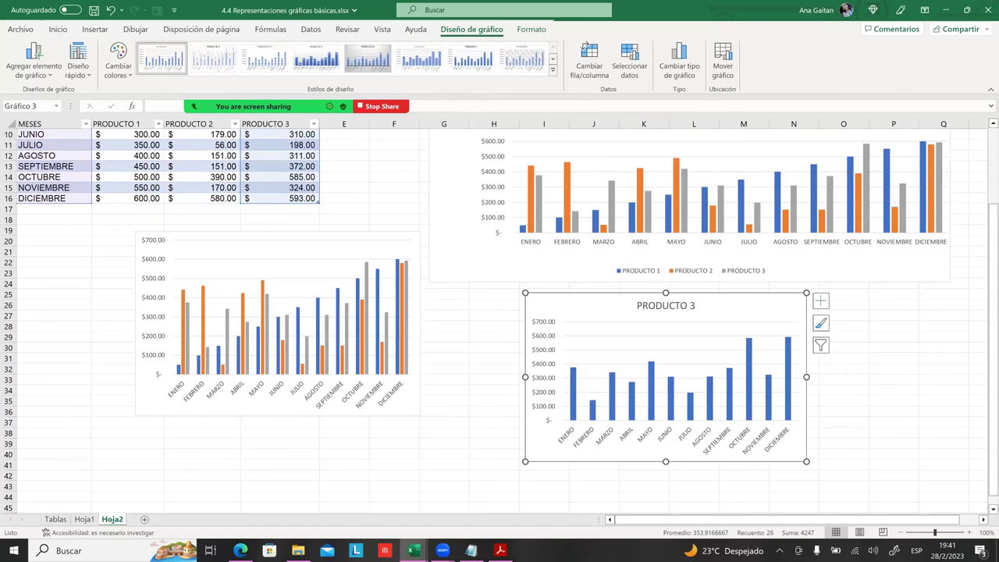
click(506, 339)
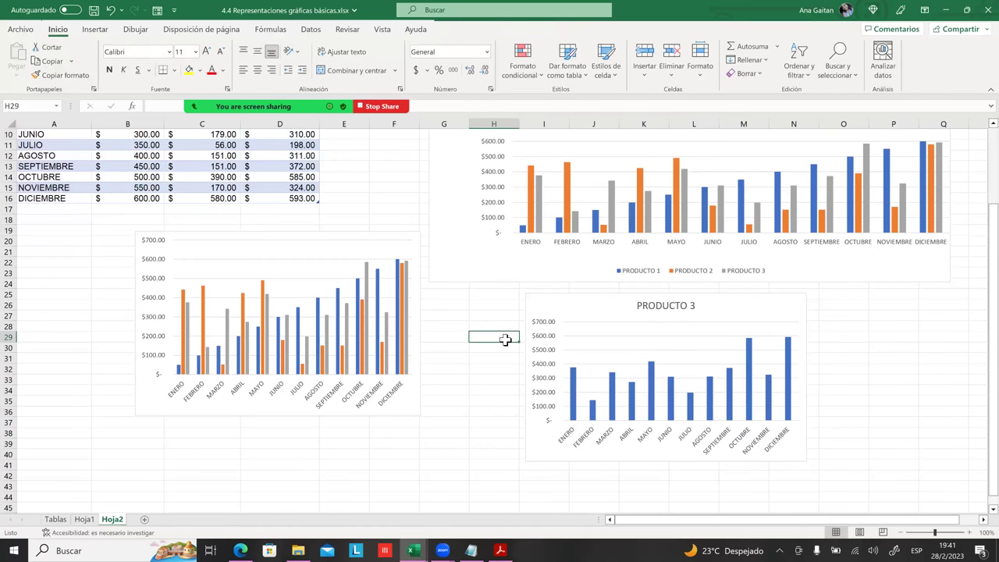
scroll(228, 300, up, 1)
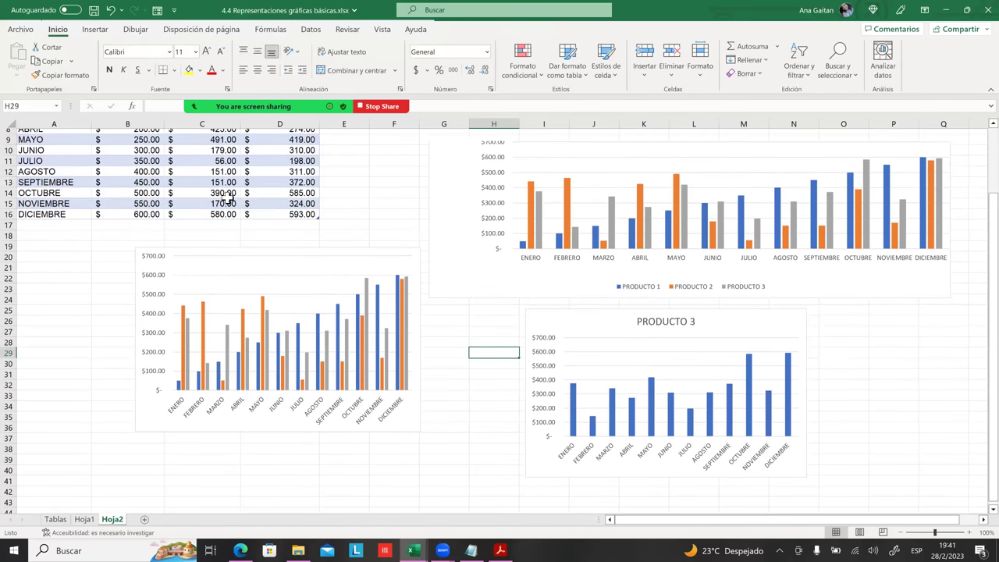
scroll(14, 159, up, 2)
drag(36, 139, 29, 186)
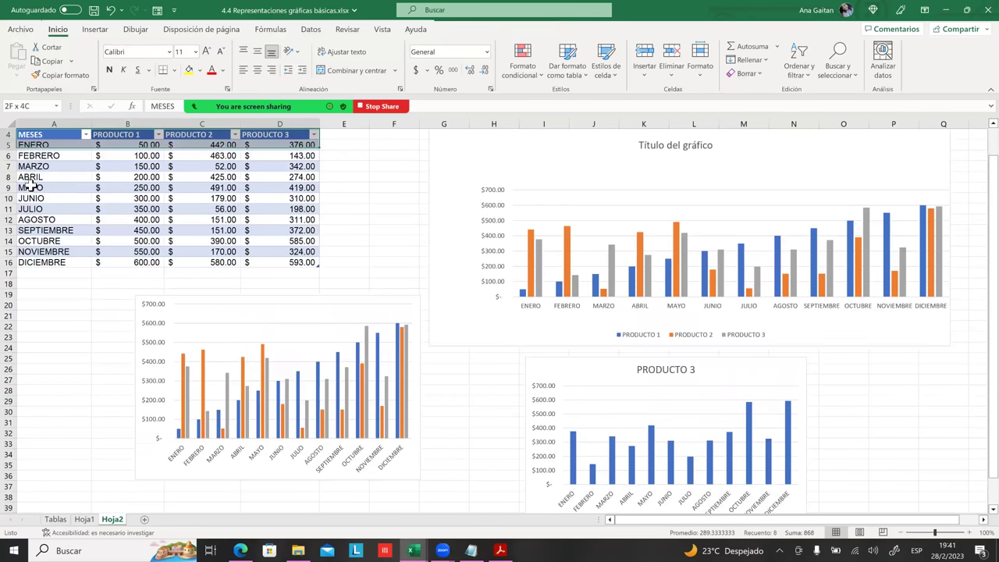
drag(39, 141, 31, 264)
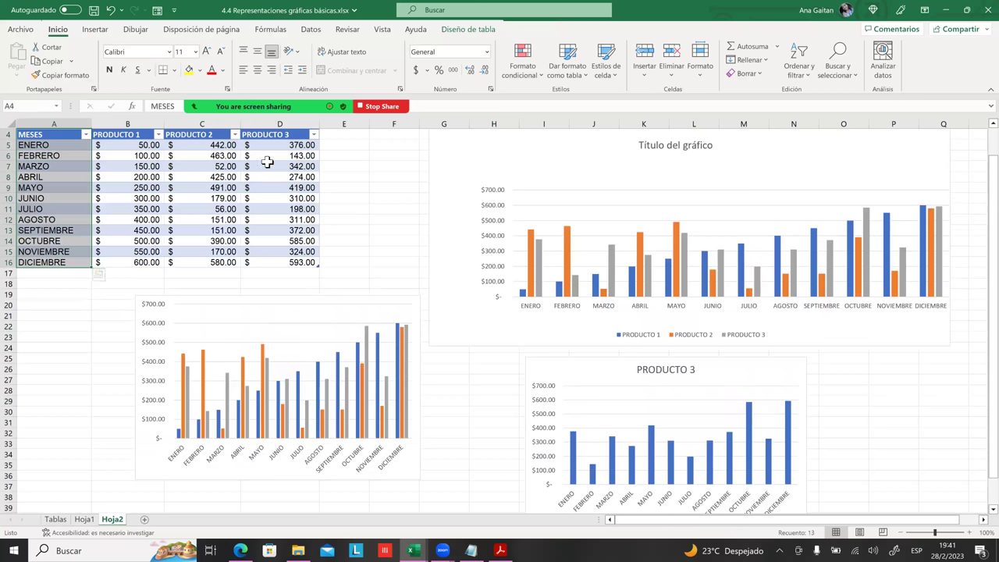
drag(141, 138, 125, 262)
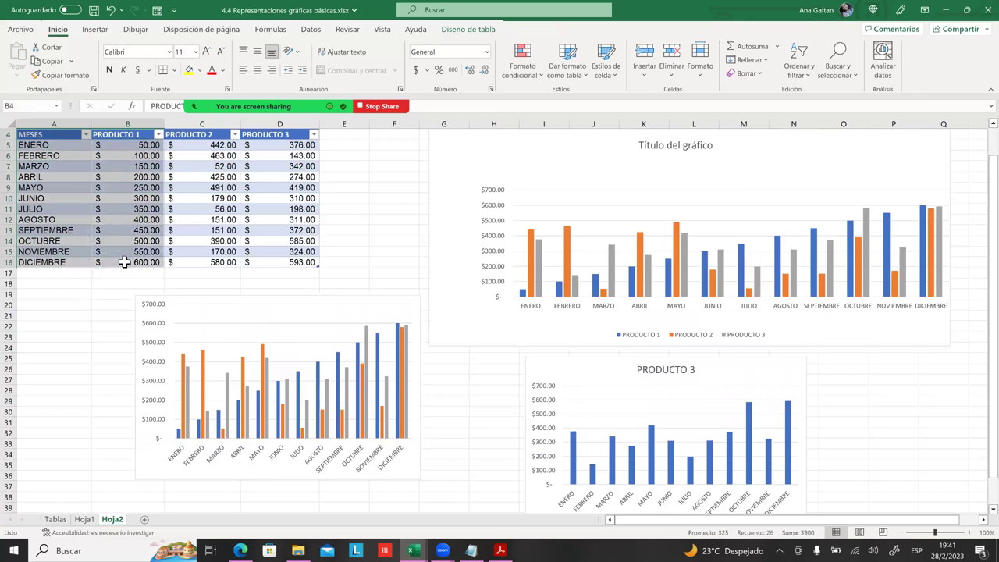
click(95, 29)
click(459, 47)
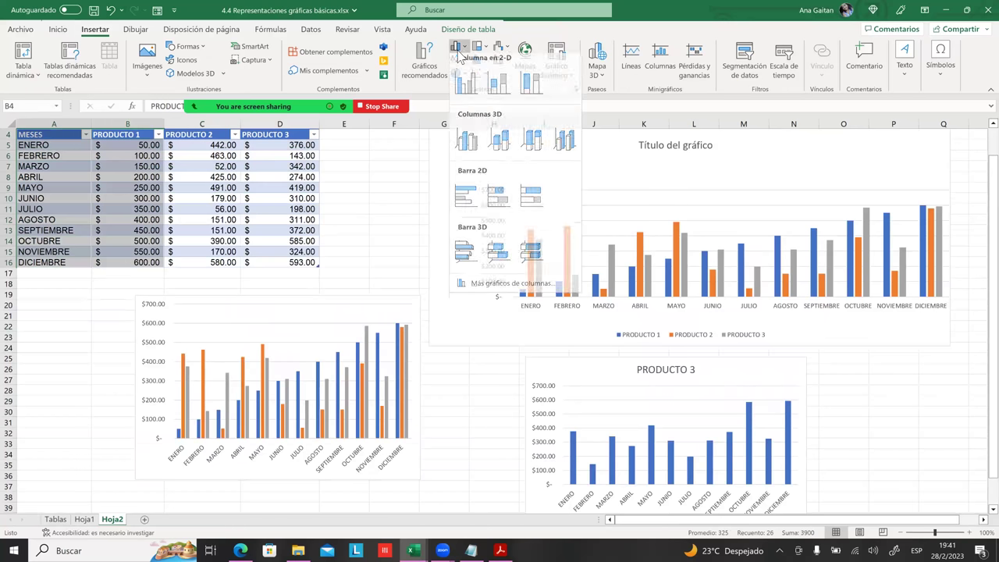
click(466, 87)
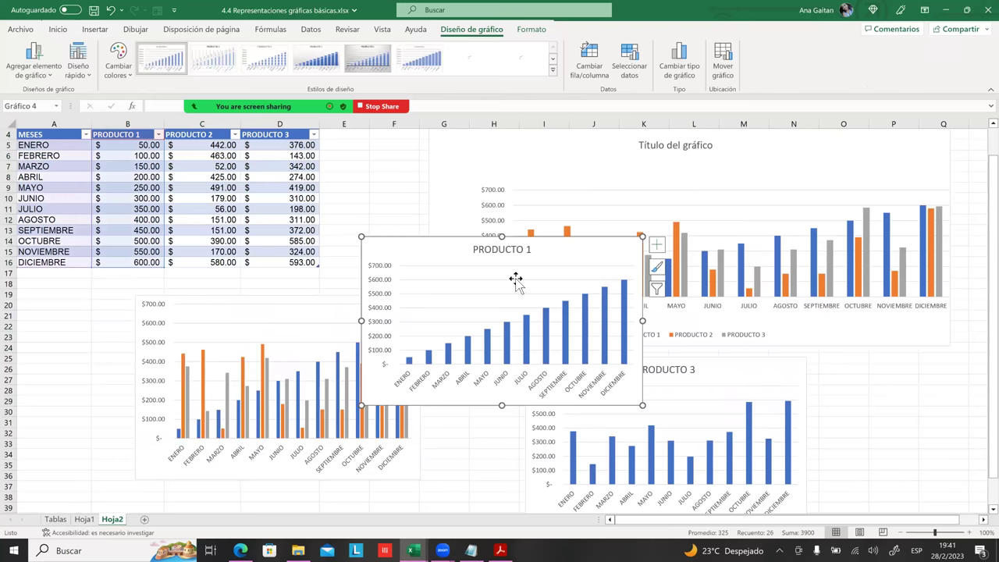
mouse_move(561, 244)
mouse_down()
mouse_move(881, 370)
mouse_move(816, 350)
mouse_up()
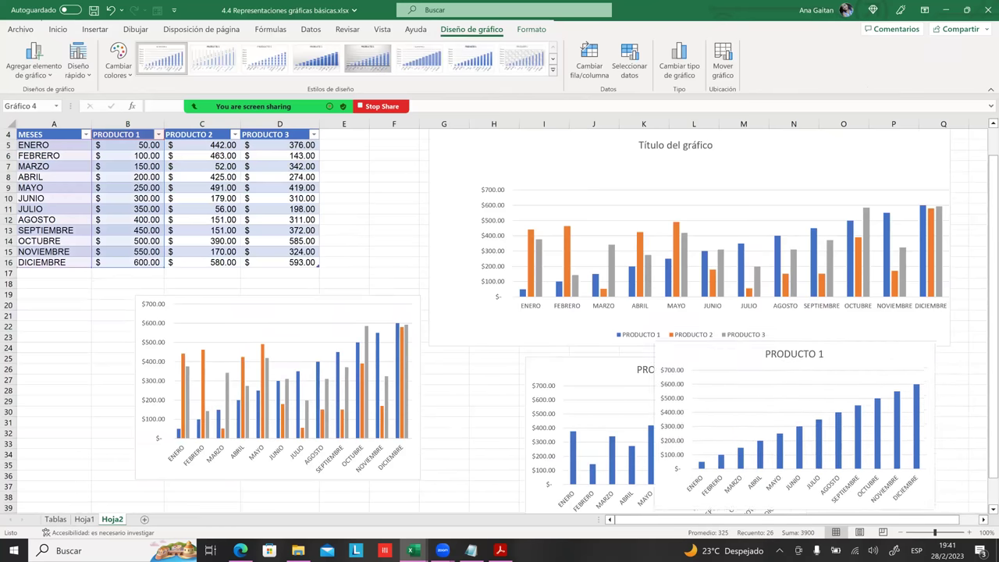
key(Delete)
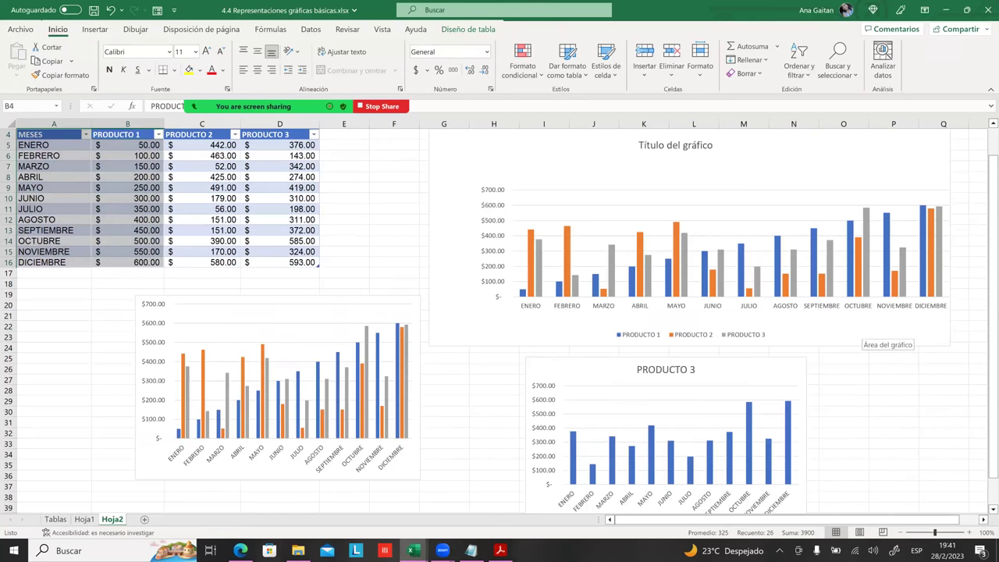
click(889, 378)
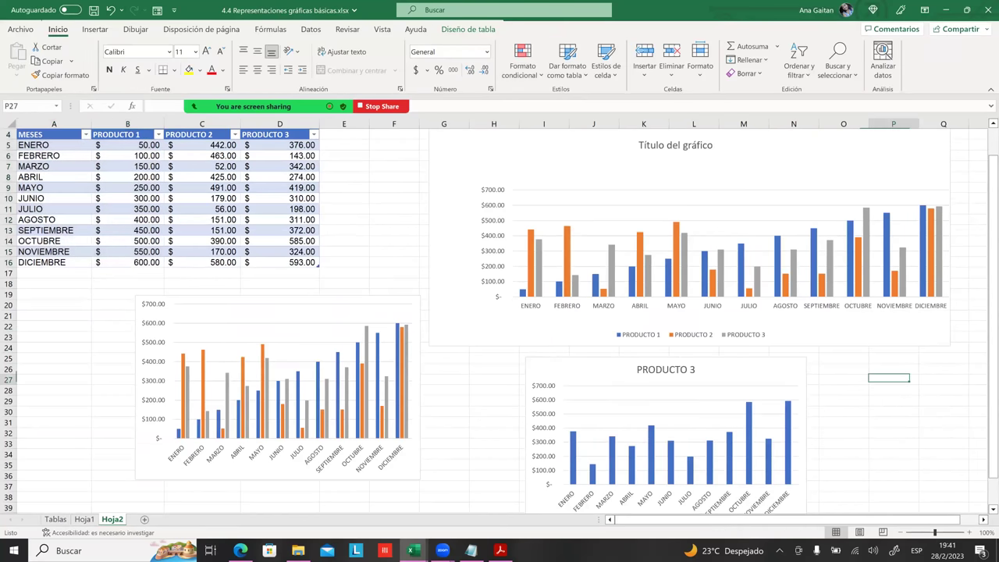
click(788, 383)
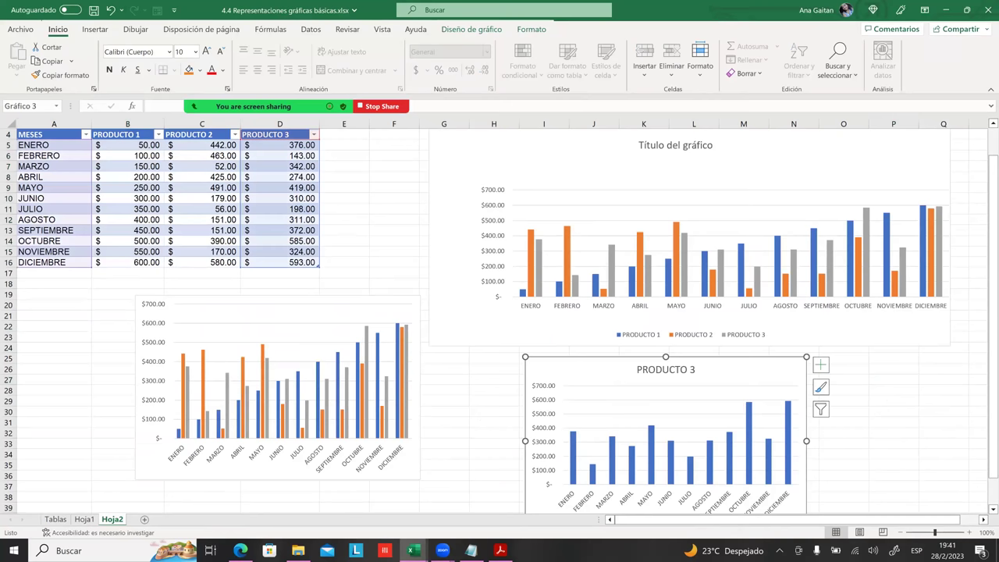
scroll(694, 391, down, 2)
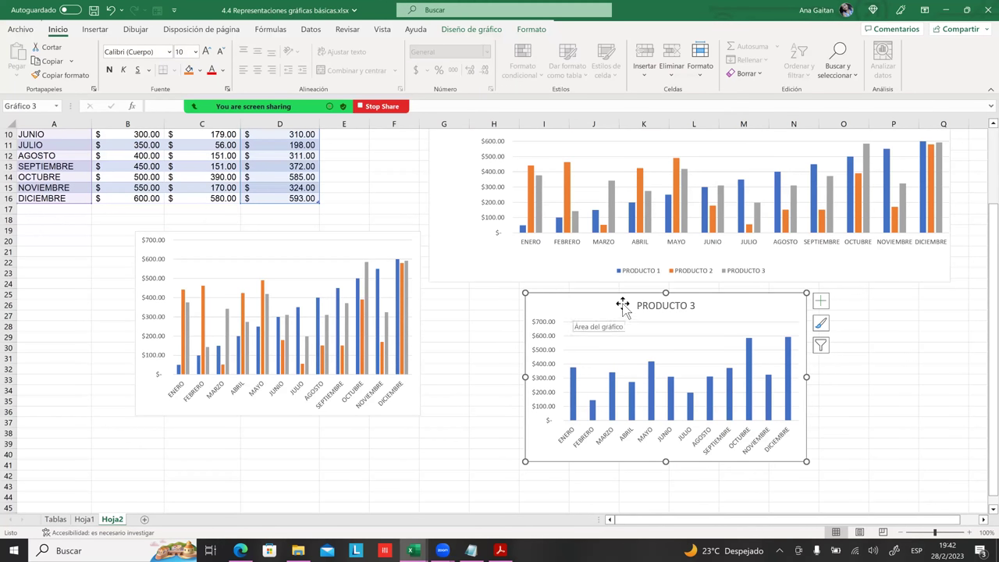
scroll(623, 304, up, 3)
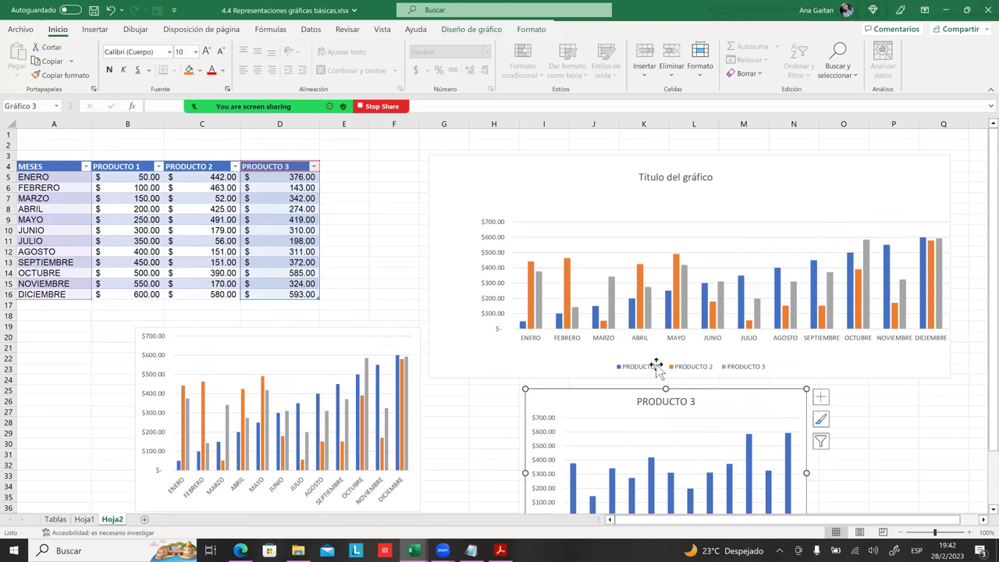
scroll(633, 367, down, 1)
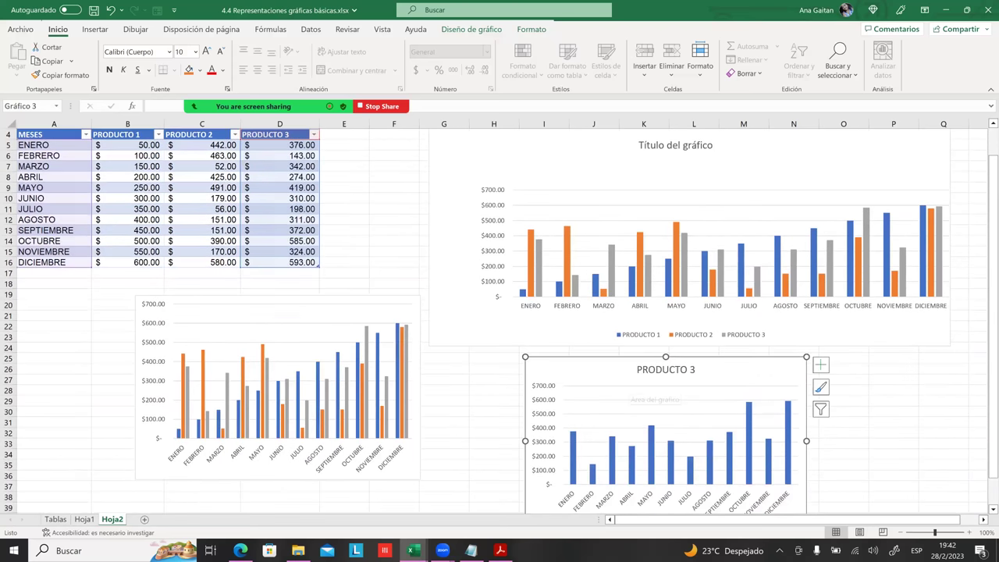
click(628, 351)
click(636, 361)
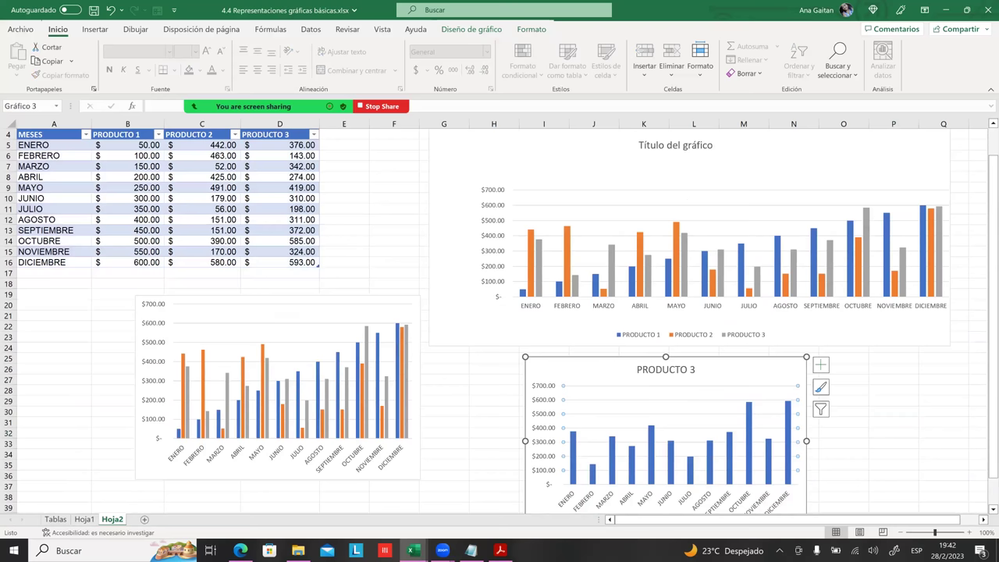
- Add a PRODUCTO 1 series to the PRODUCTO 3 chart, named from B4 with values B5:B16
click(481, 33)
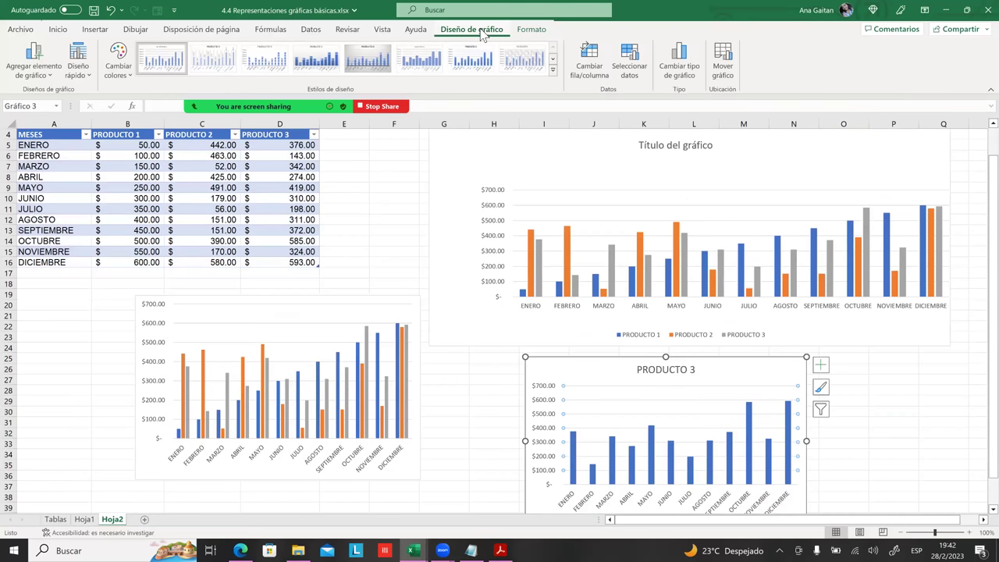
click(632, 75)
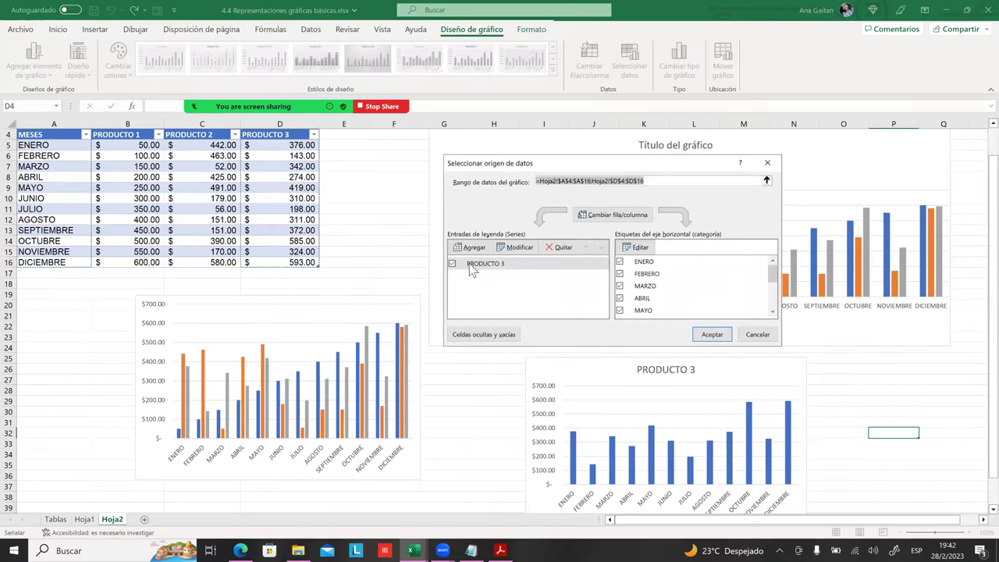
click(470, 247)
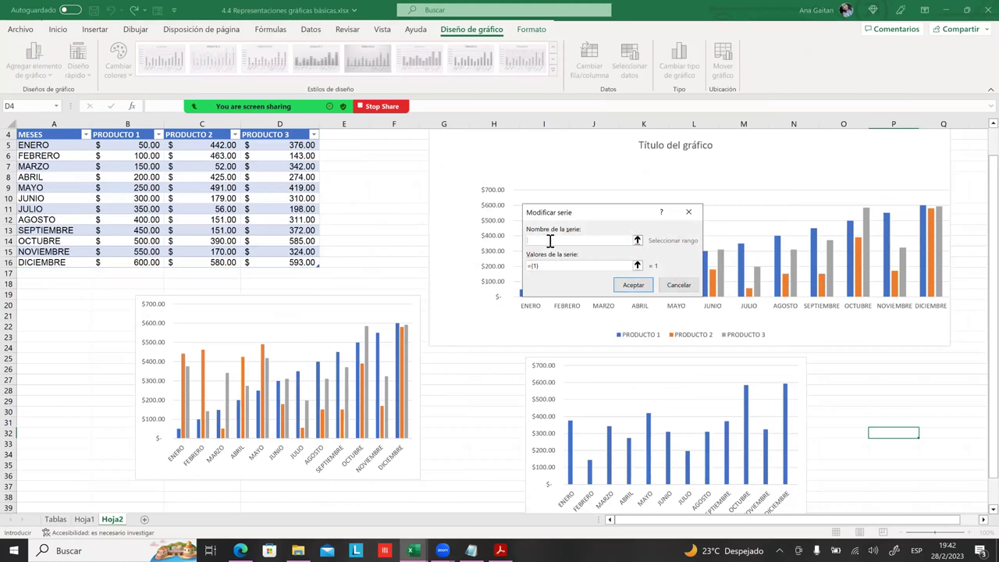
click(127, 135)
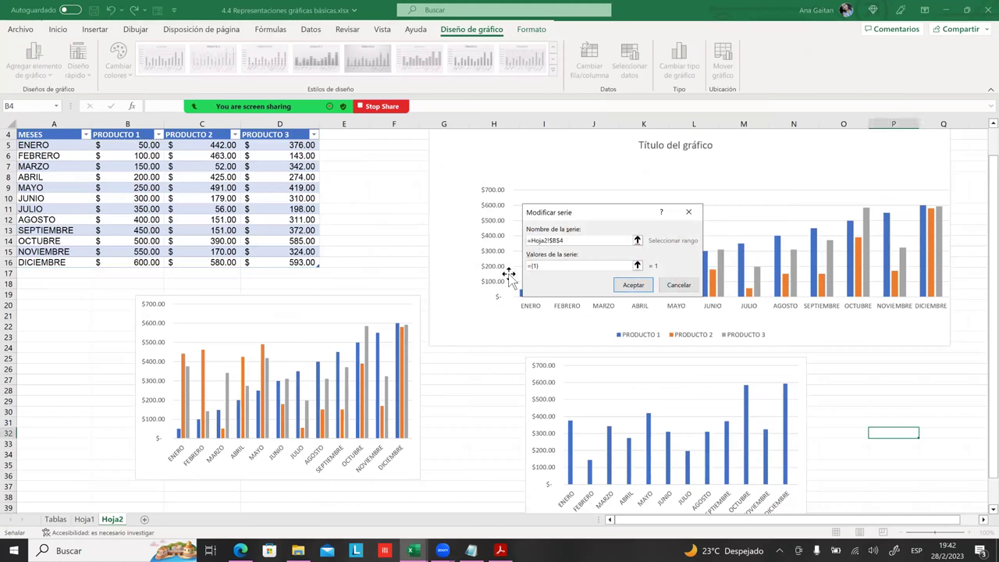
click(551, 266)
key(BackSpace)
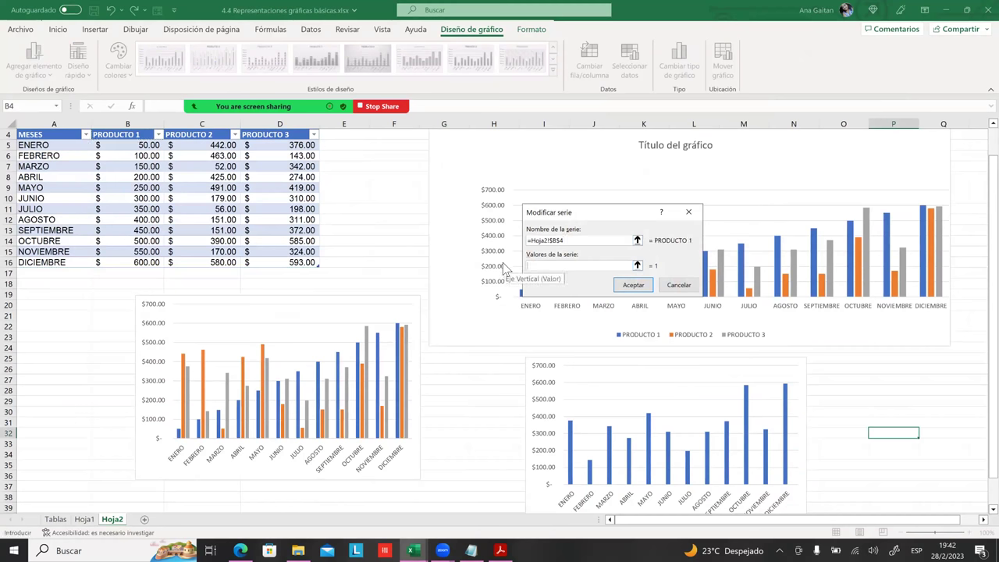
drag(135, 145, 137, 264)
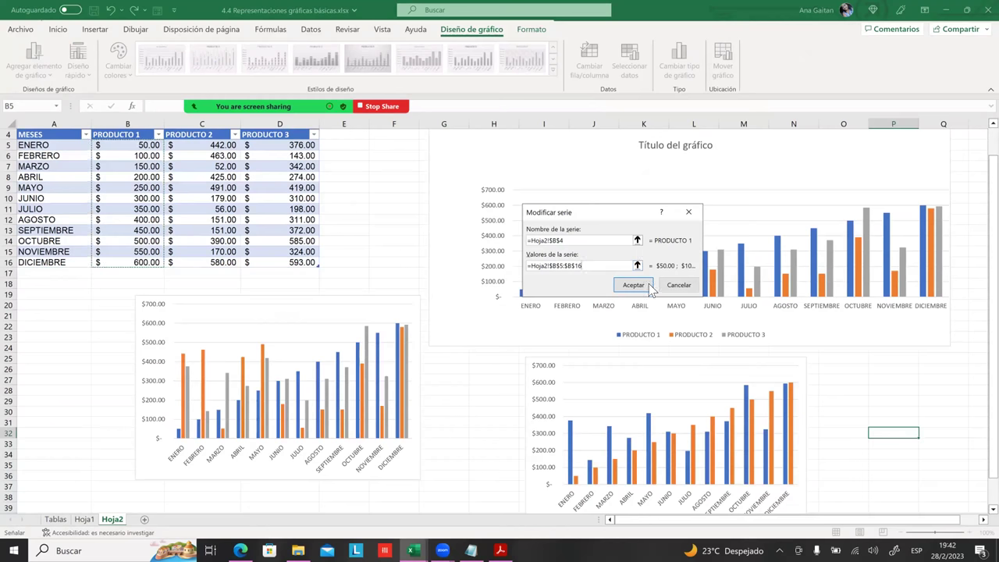
click(649, 288)
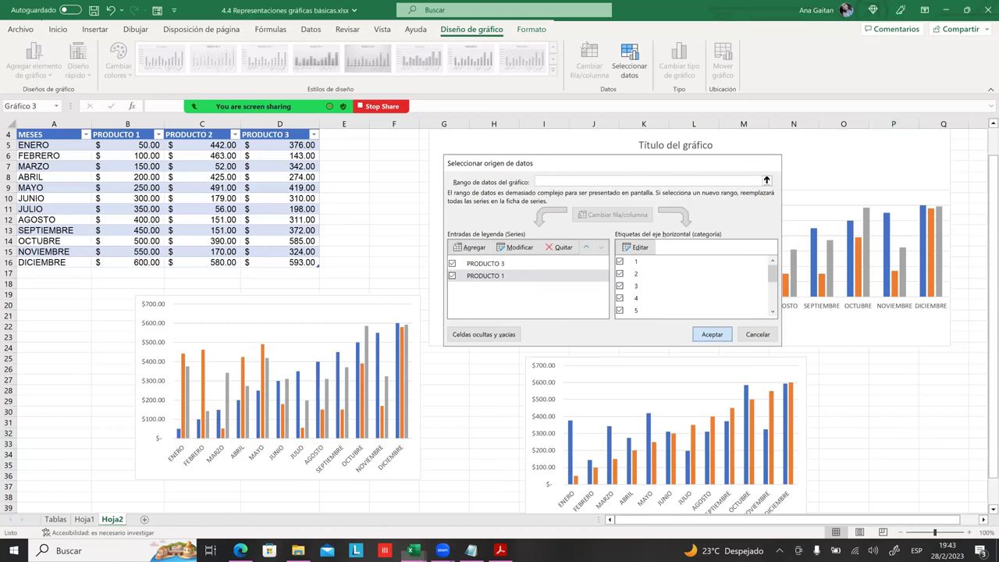
click(712, 334)
scroll(712, 334, down, 3)
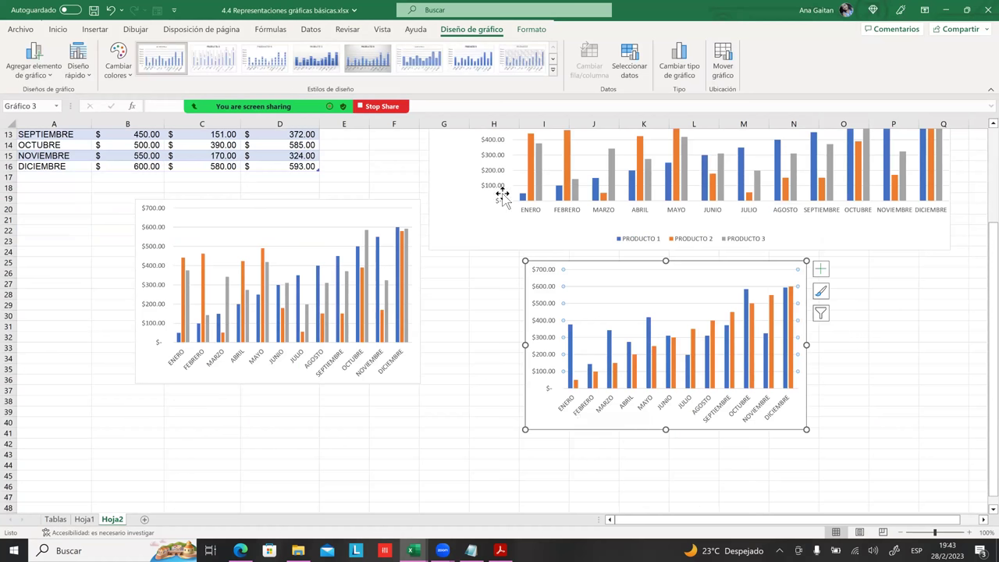
click(894, 336)
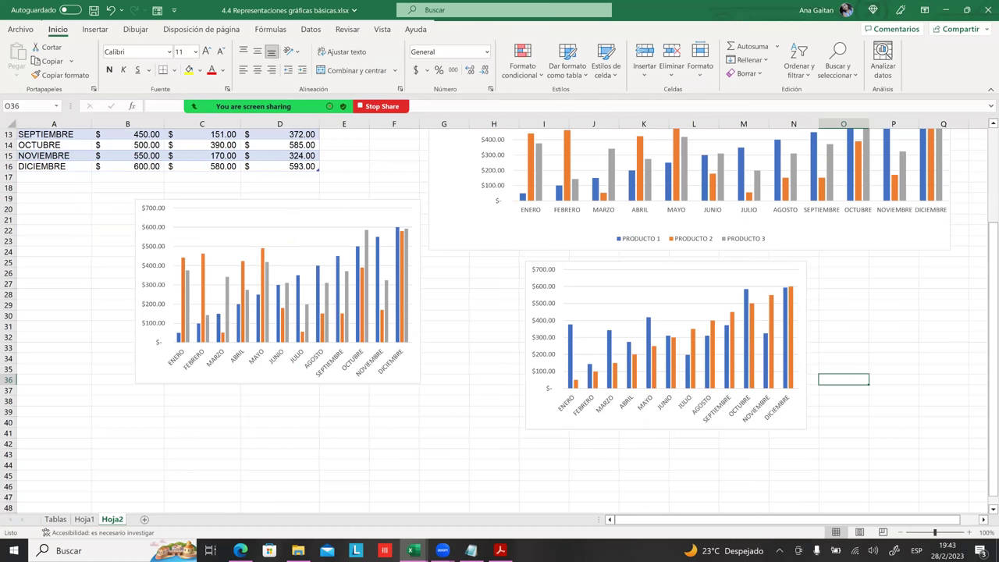
click(695, 284)
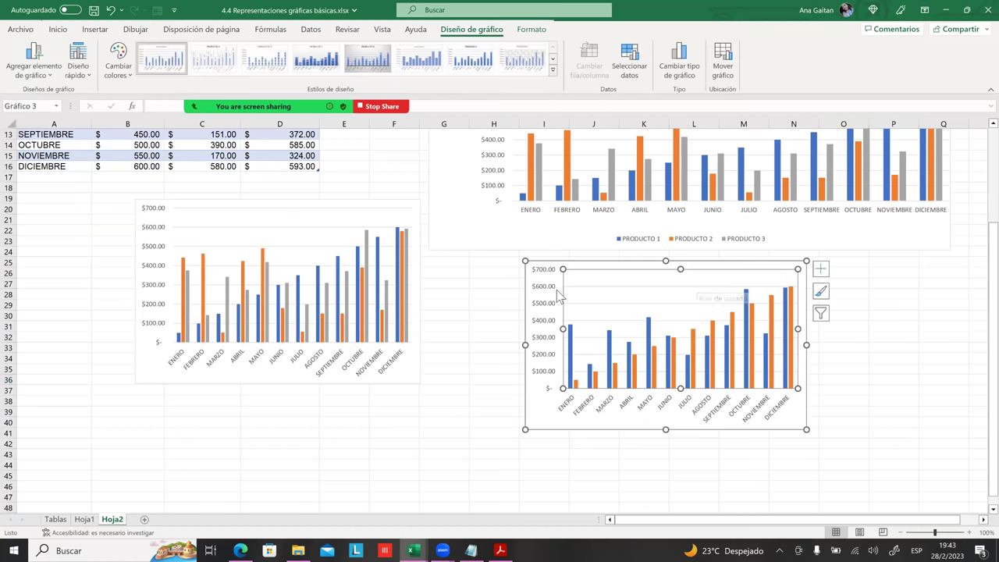
scroll(152, 210, up, 3)
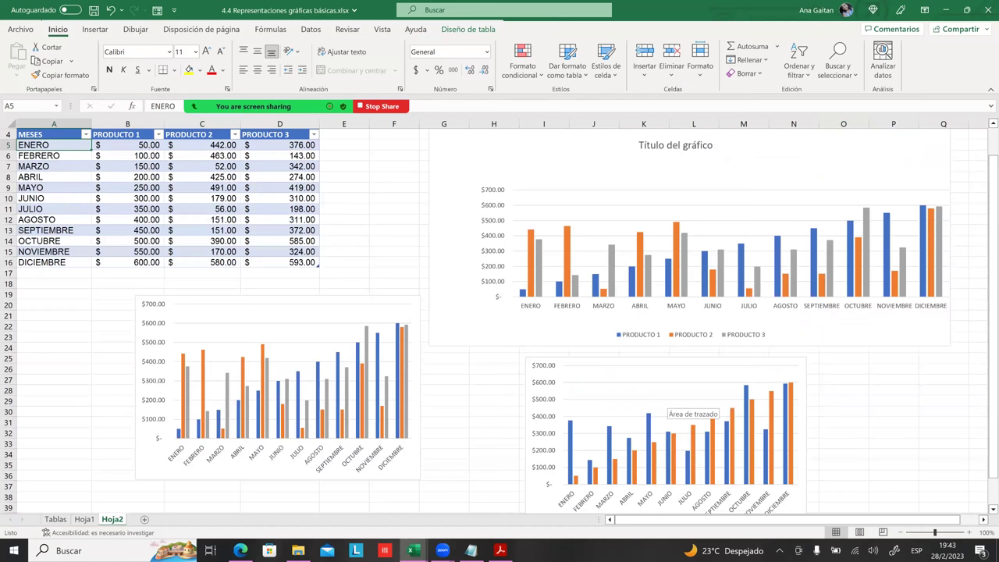
click(679, 412)
click(821, 408)
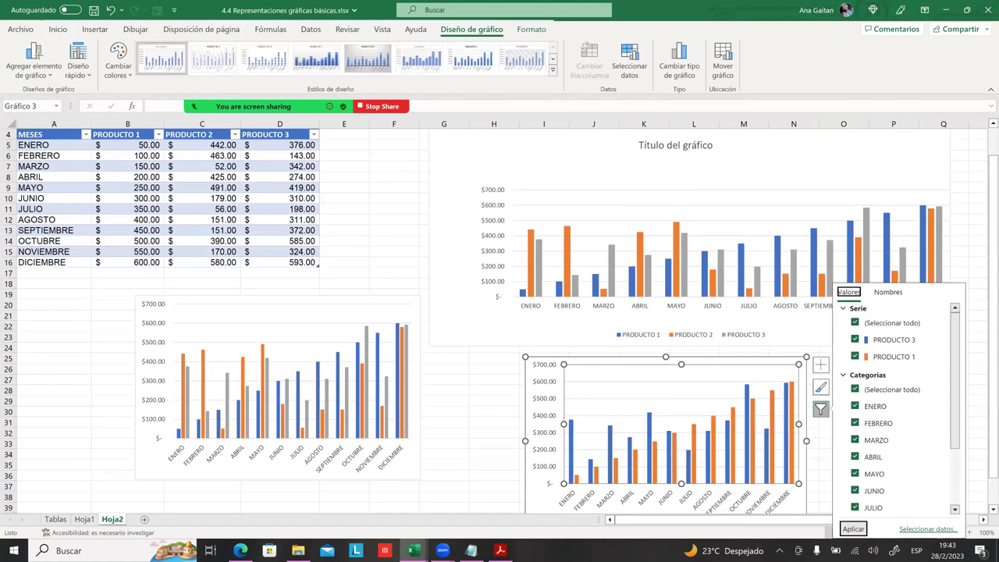
key(Escape)
click(493, 411)
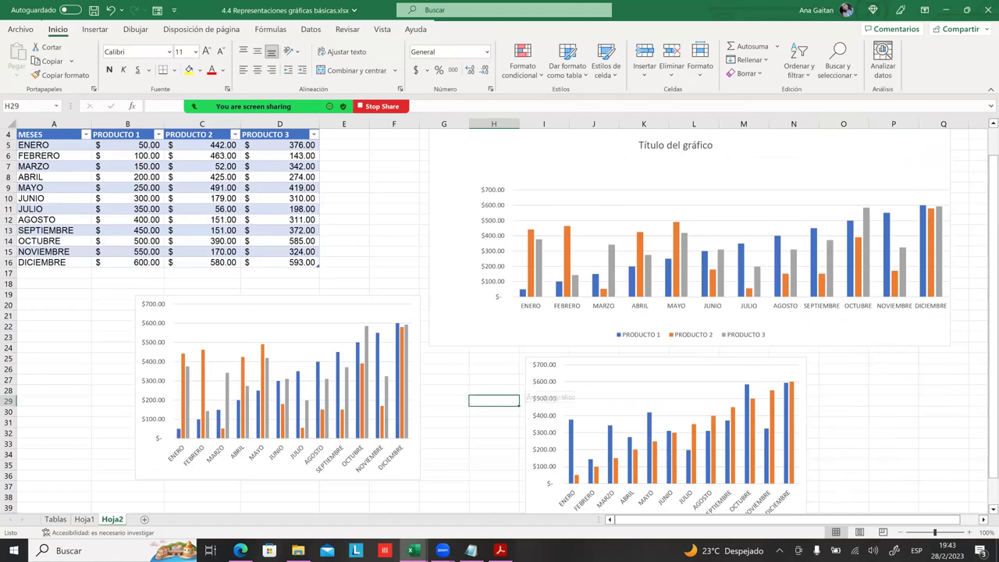
scroll(546, 398, down, 1)
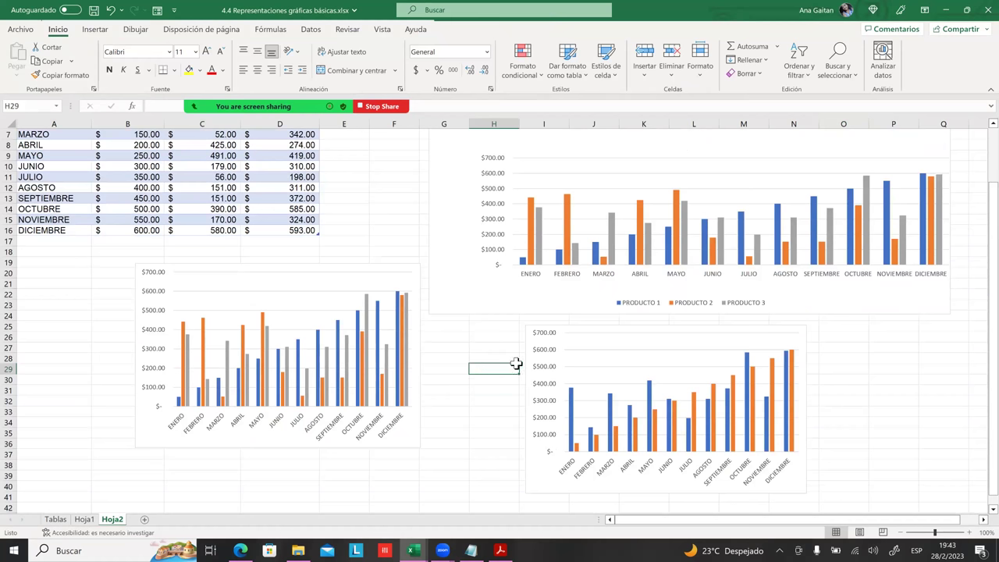
scroll(513, 364, up, 1)
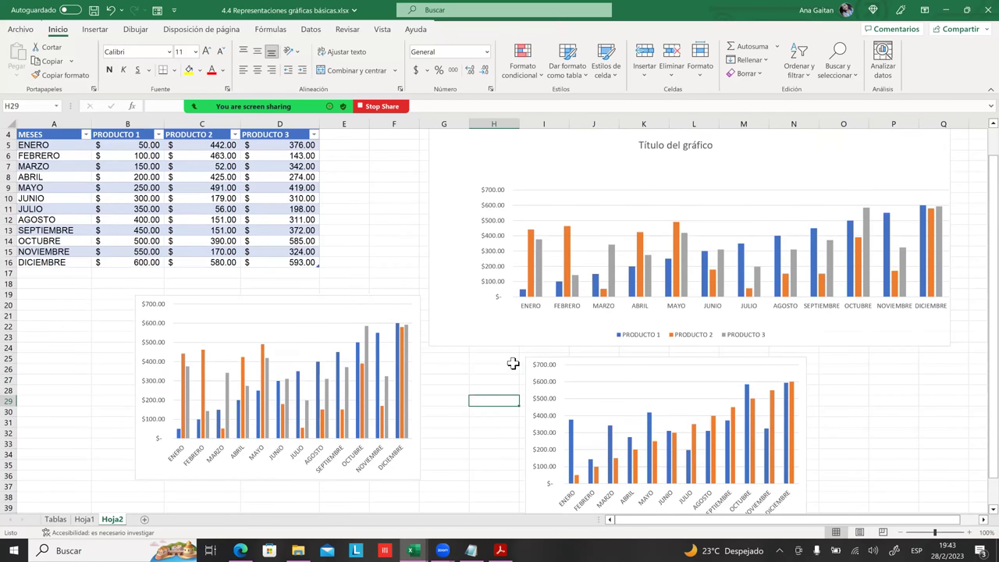
scroll(515, 365, up, 1)
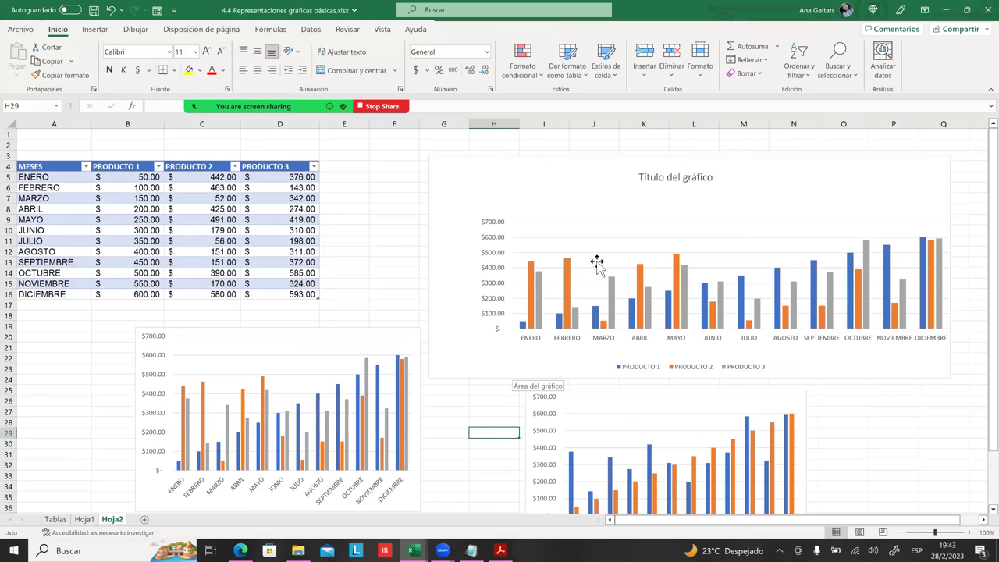
click(565, 226)
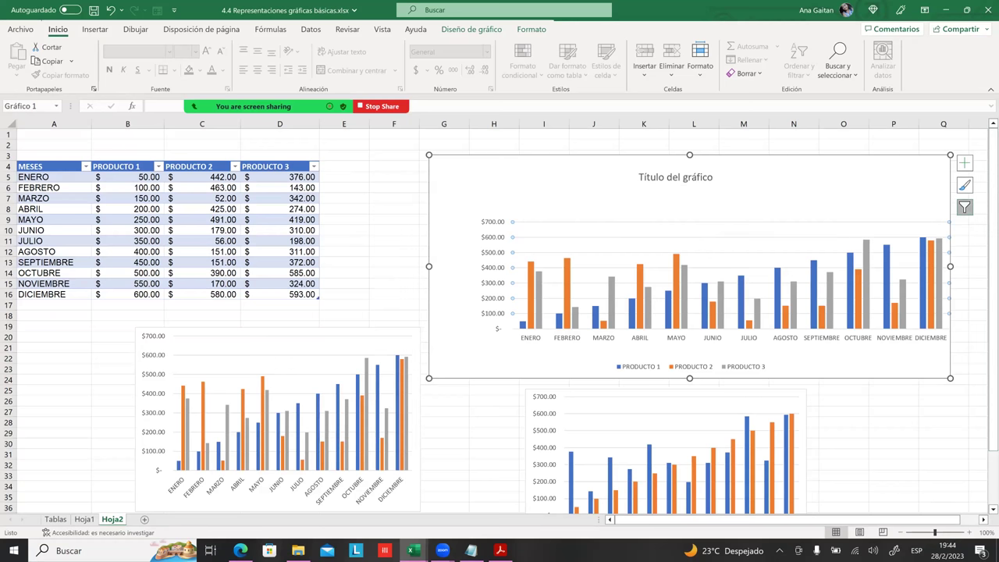
- Filter the large chart to PRODUCTO 2 only, unchecking PRODUCTO 1 and PRODUCTO 3
click(965, 206)
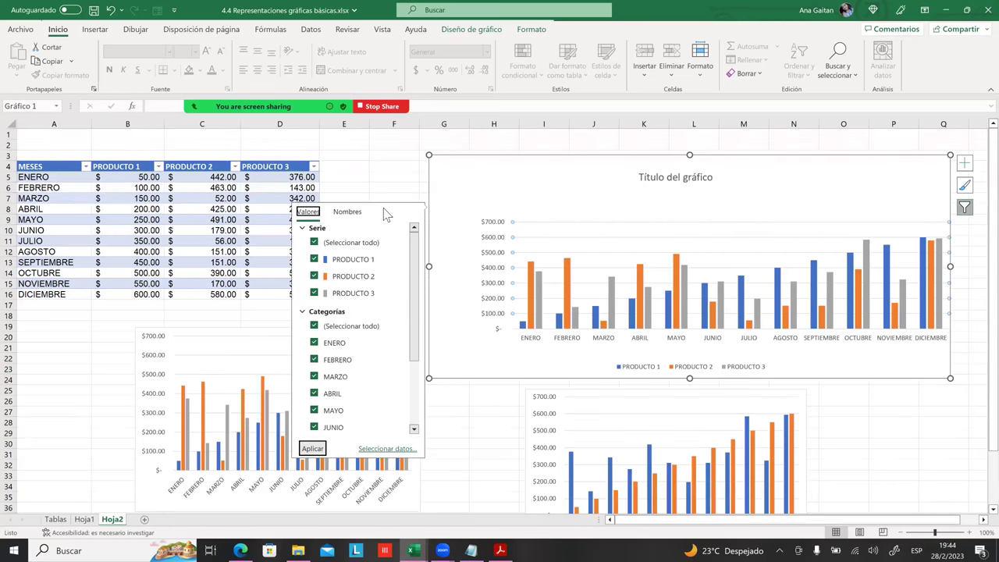
scroll(357, 357, down, 3)
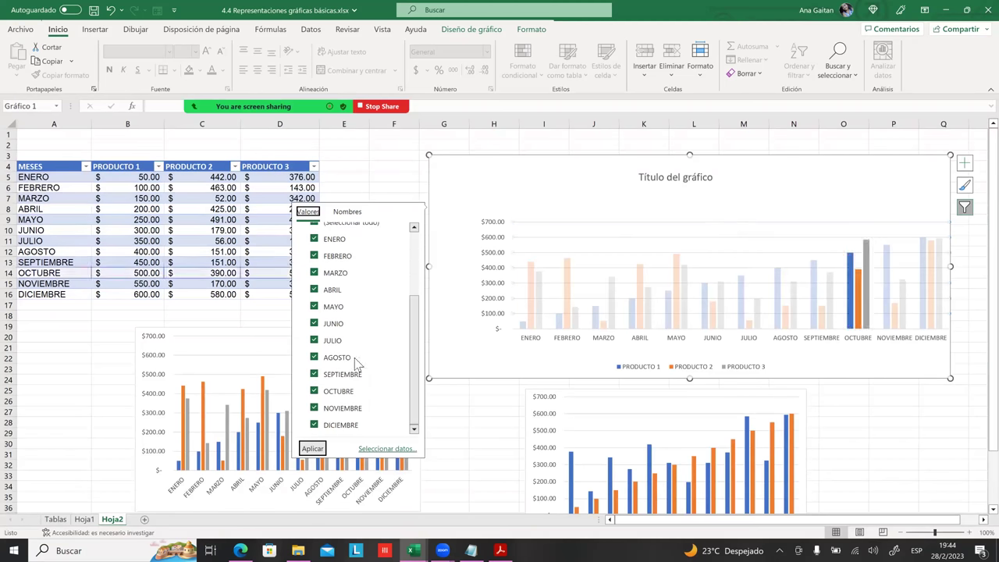
scroll(352, 320, up, 3)
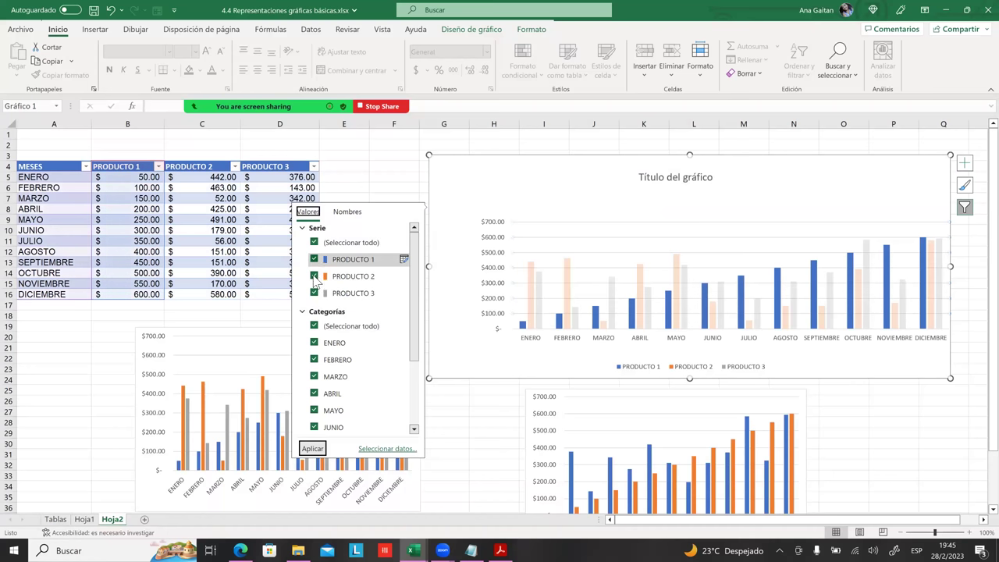
click(314, 292)
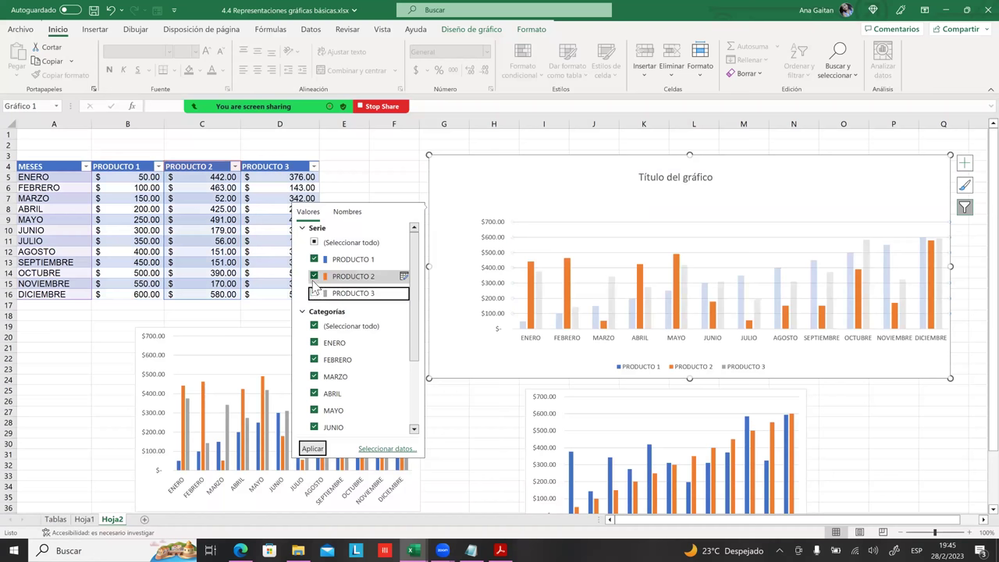
click(315, 244)
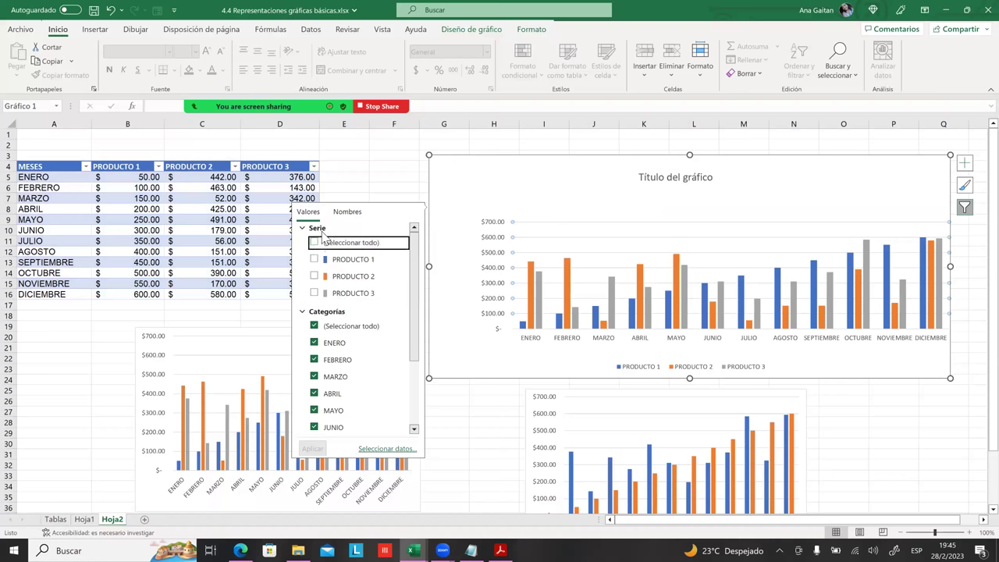
click(314, 277)
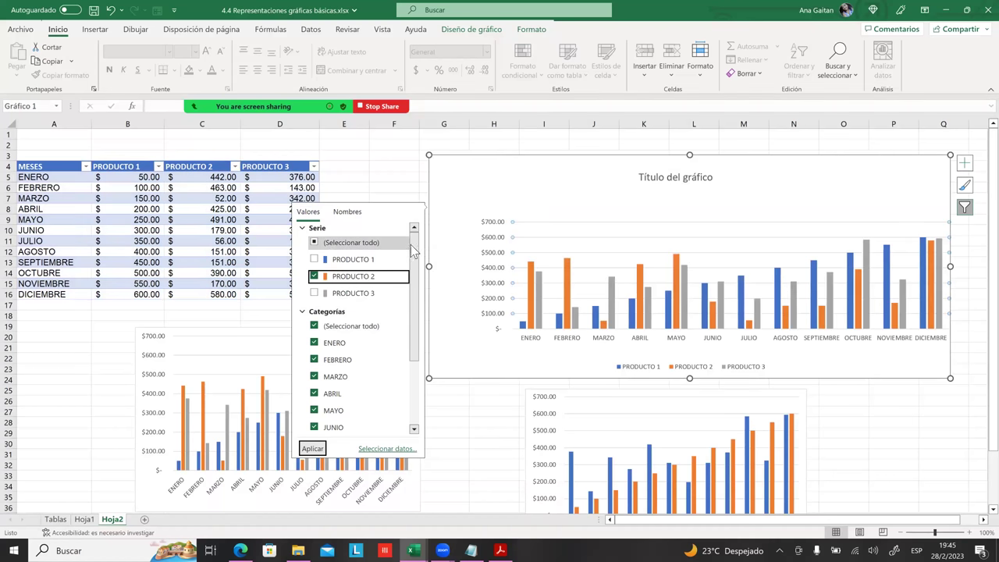
drag(417, 241, 404, 358)
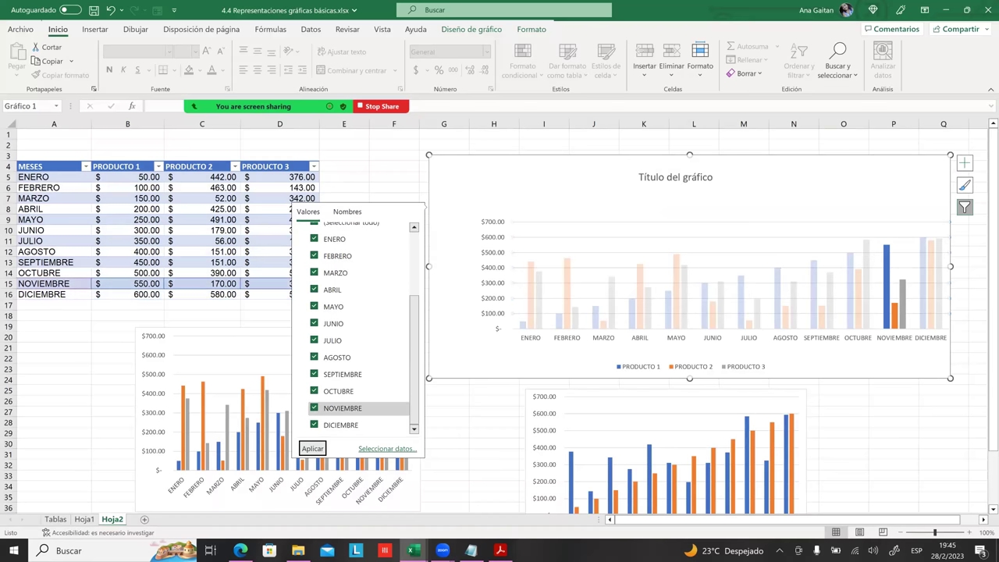
scroll(355, 328, up, 2)
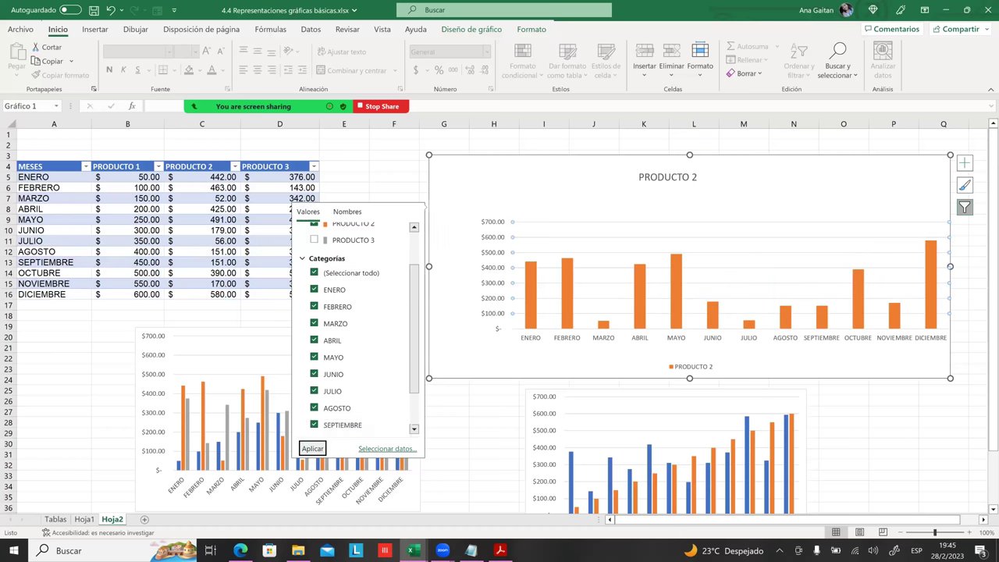
click(842, 390)
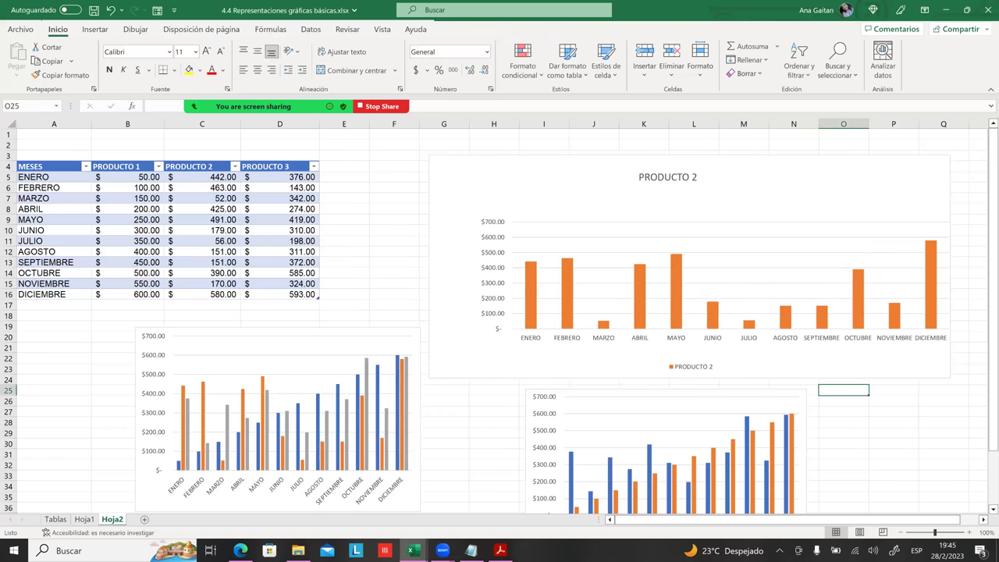
click(277, 419)
click(681, 178)
click(681, 177)
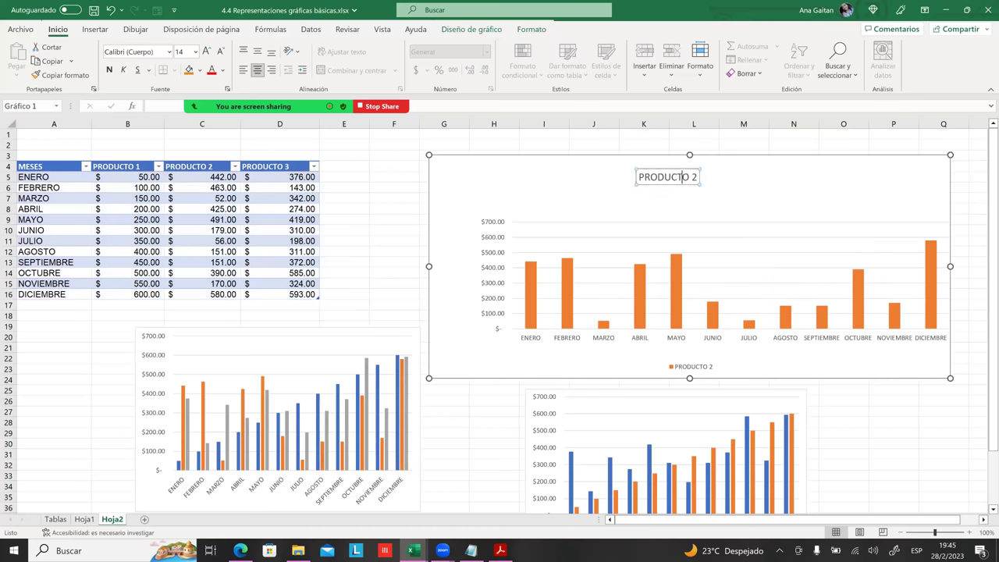
click(697, 177)
click(628, 344)
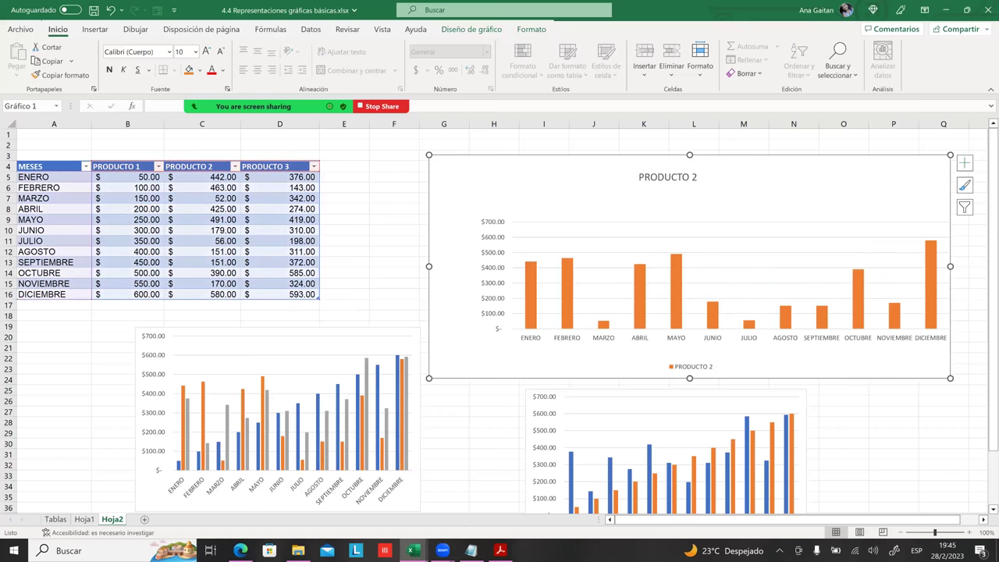
mouse_move(536, 332)
mouse_move(530, 285)
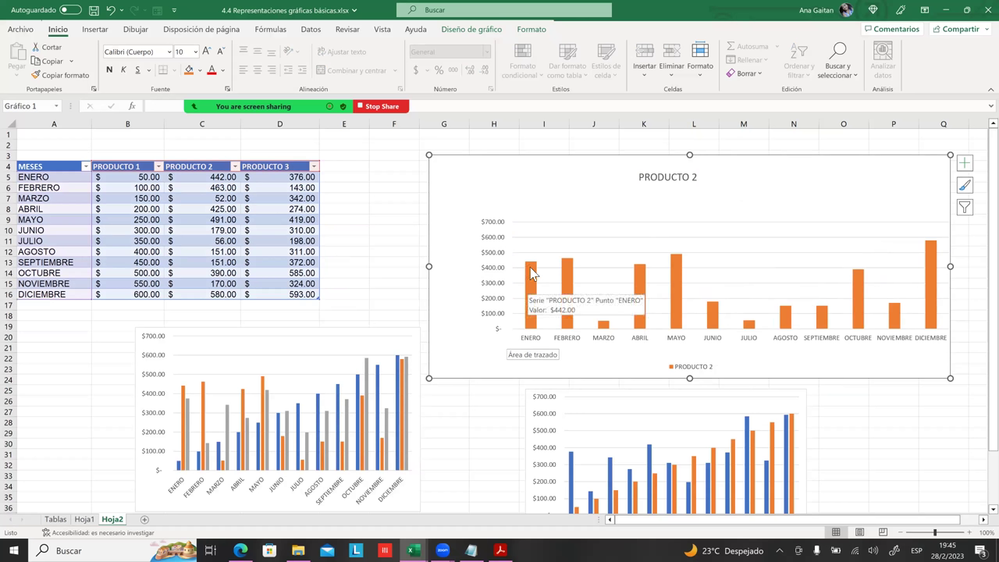
click(225, 178)
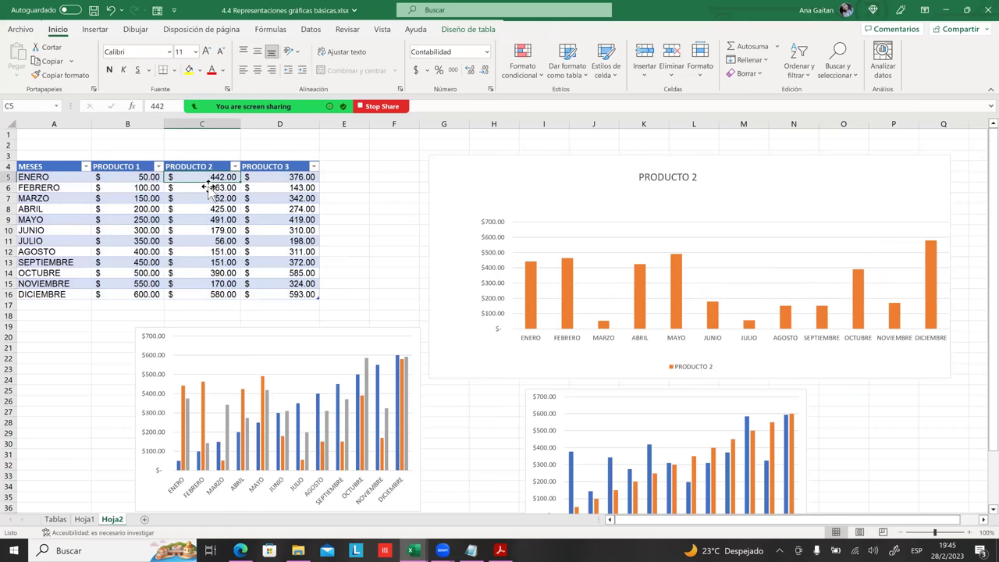
click(530, 295)
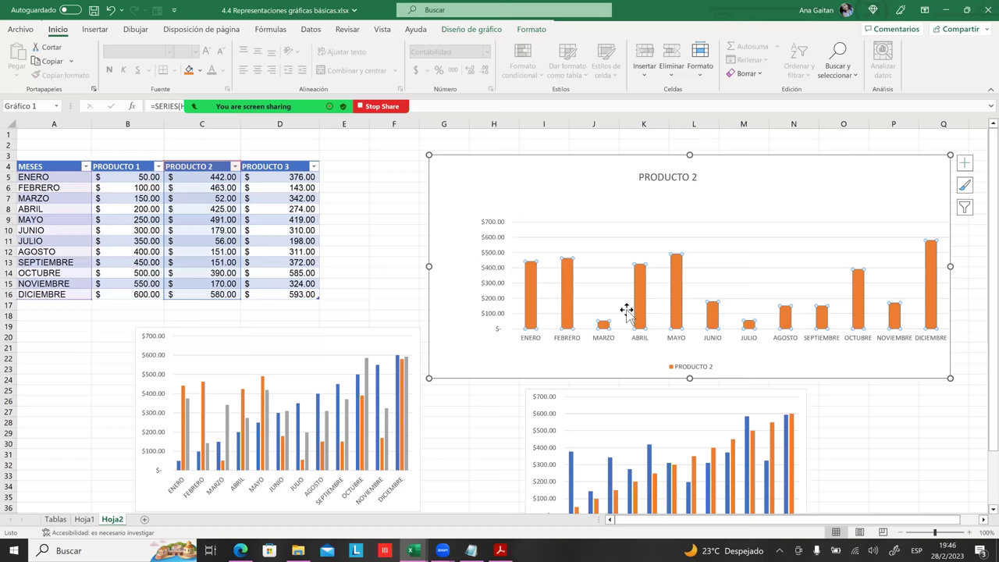
click(894, 453)
scroll(631, 330, down, 1)
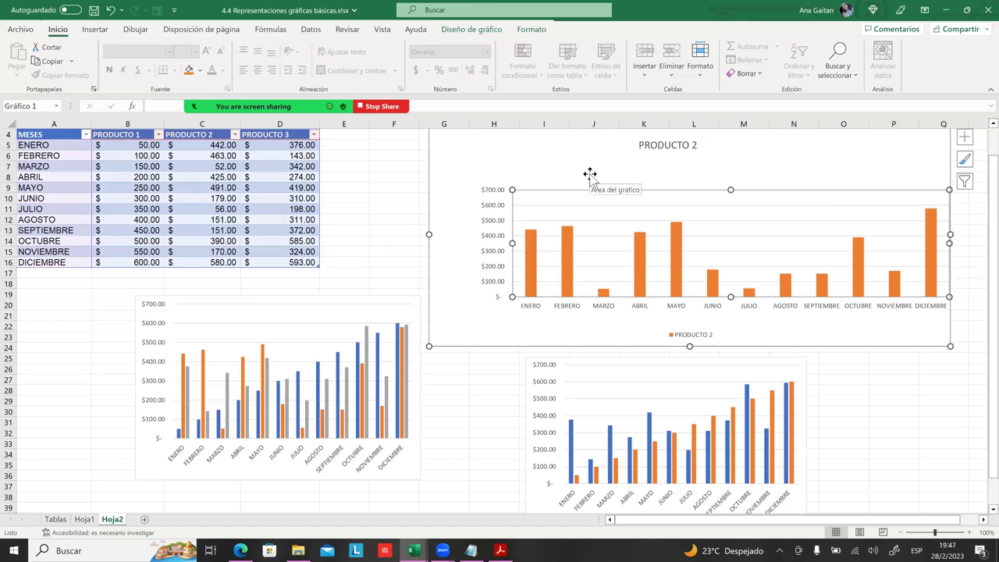
- Click empty cells around Hoja2 to deselect the charts
click(364, 179)
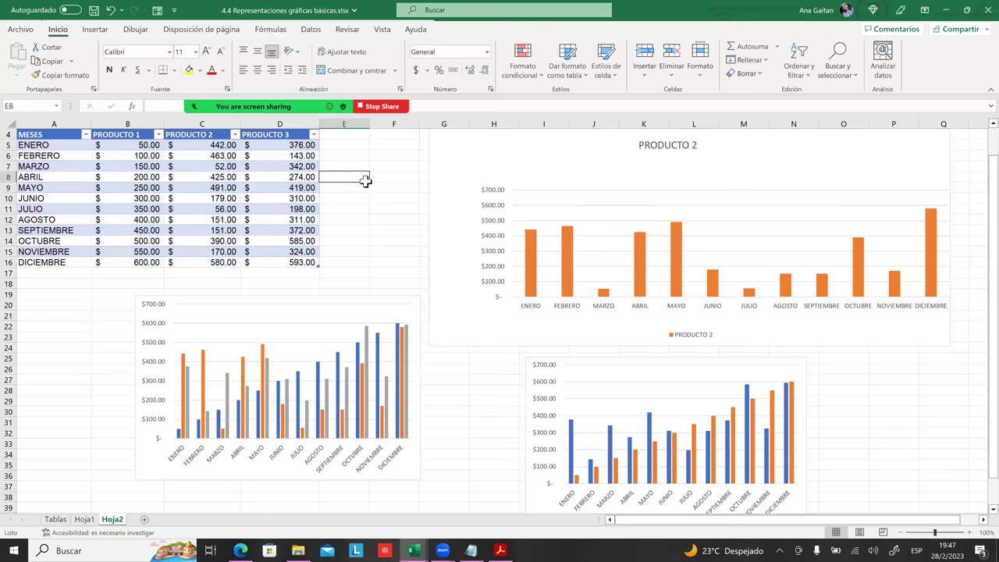
click(375, 220)
click(893, 443)
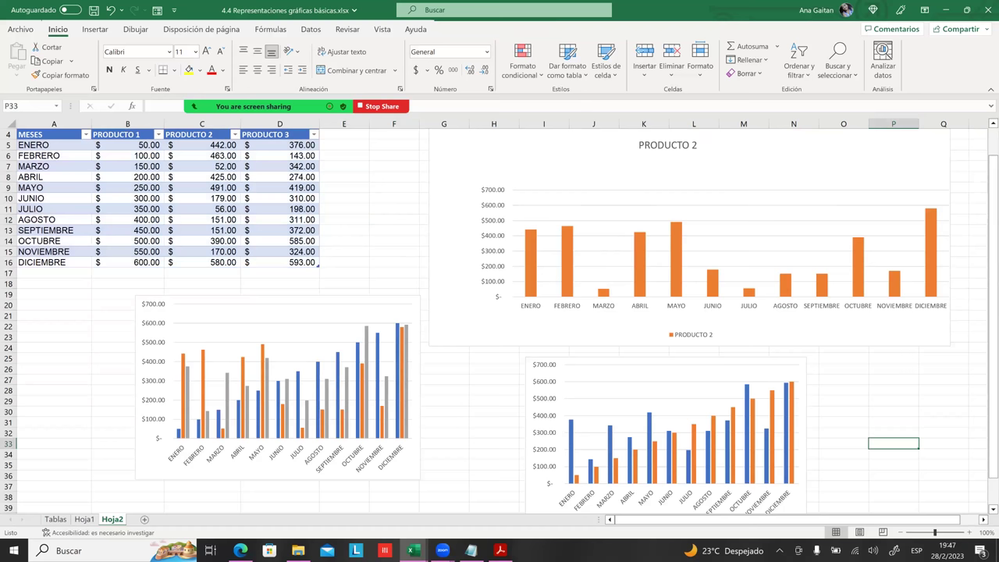
click(39, 365)
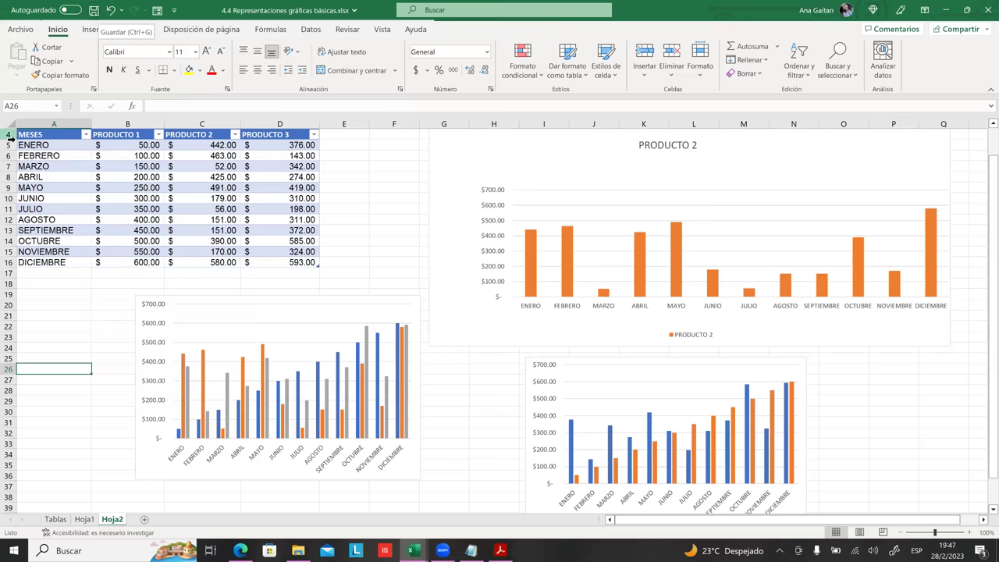
click(353, 277)
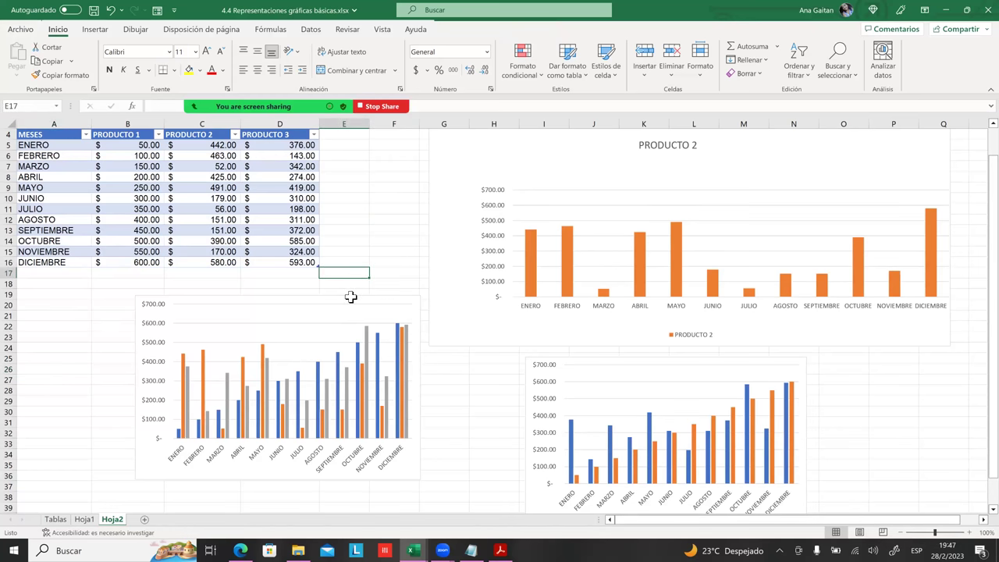
click(403, 251)
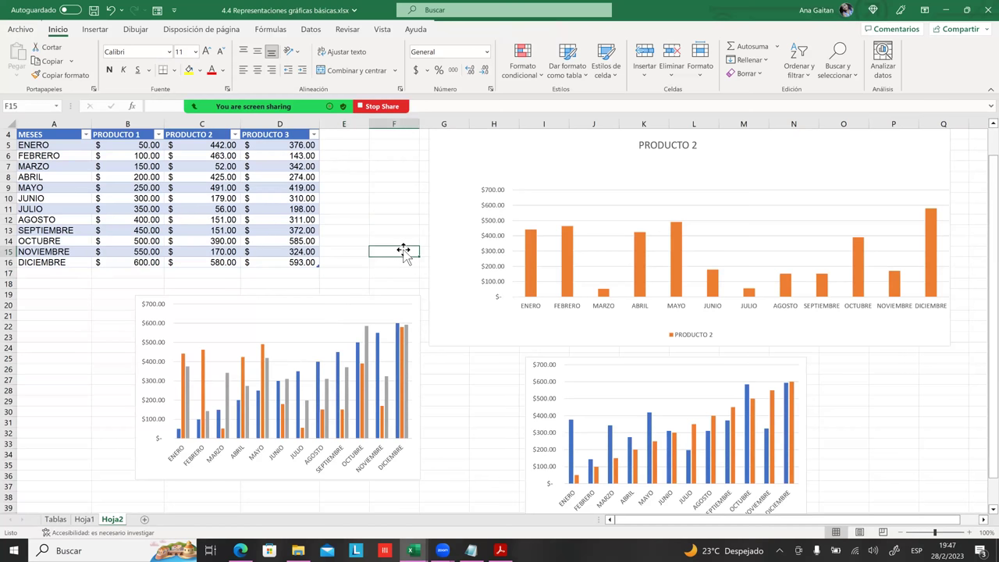
click(113, 412)
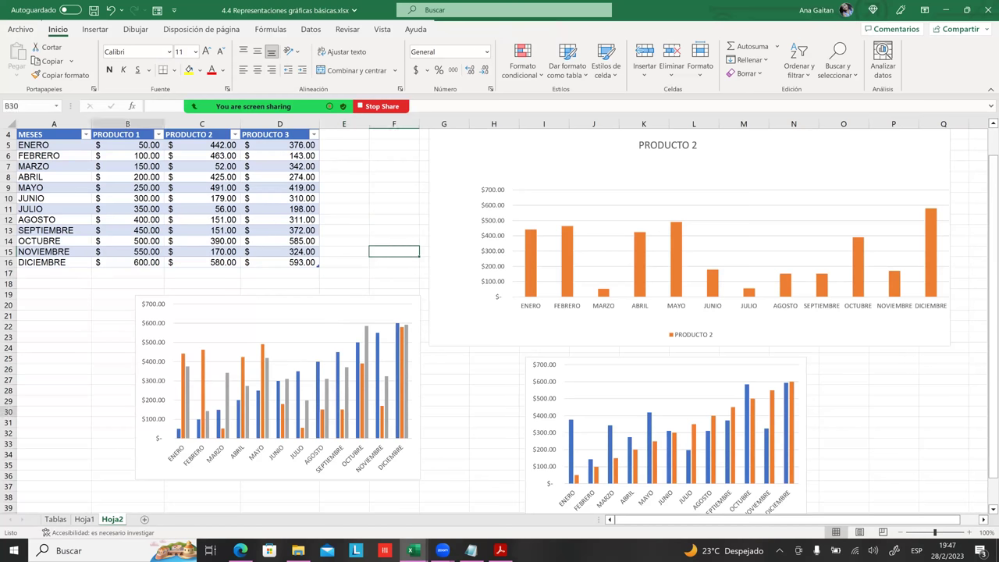
- Move through the Tablas sheet to the Hoja1 VENDEDOR sheet with Ctrl+PgUp/PgDn
scroll(500, 312, down, 1)
key(ctrl+Page_Up)
key(ctrl+Page_Up)
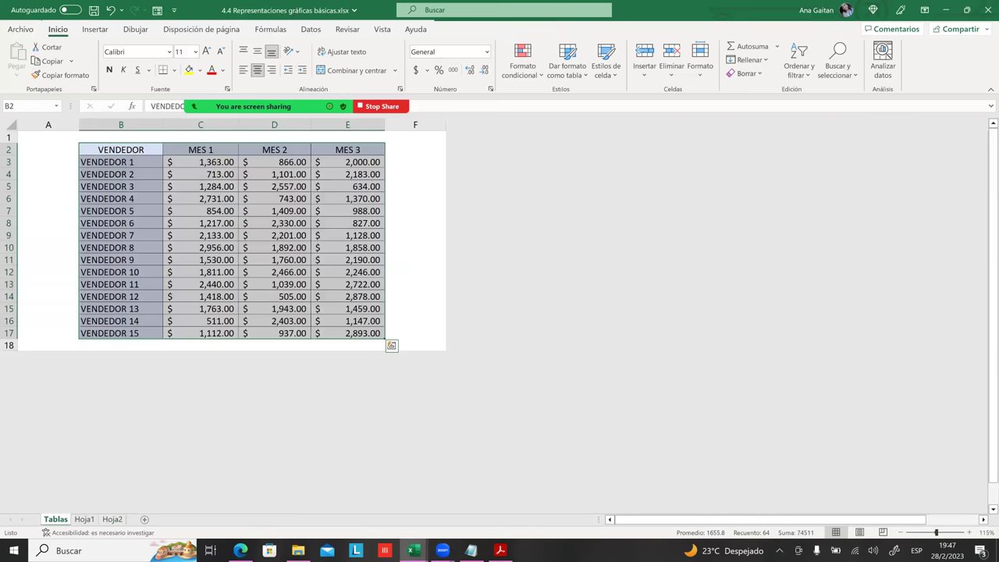
key(ctrl+Page_Down)
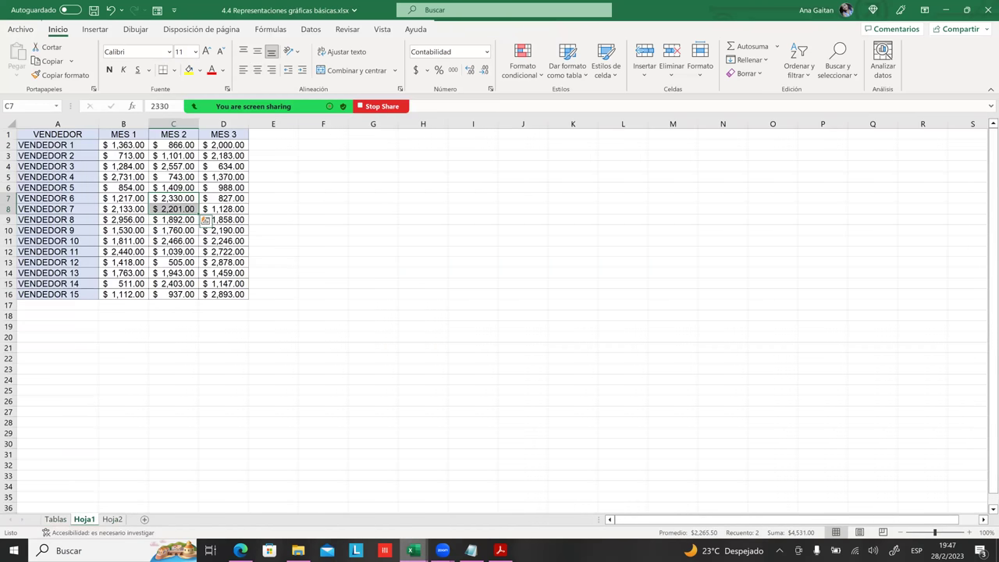
mouse_move(413, 550)
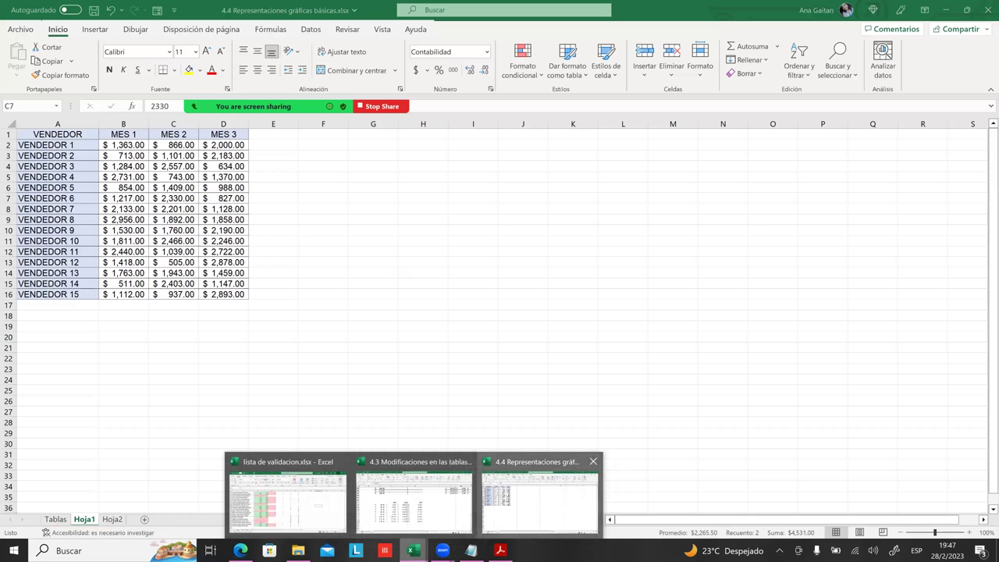
- Enter 10% in K41 and apply the Percentage format
click(414, 500)
click(448, 366)
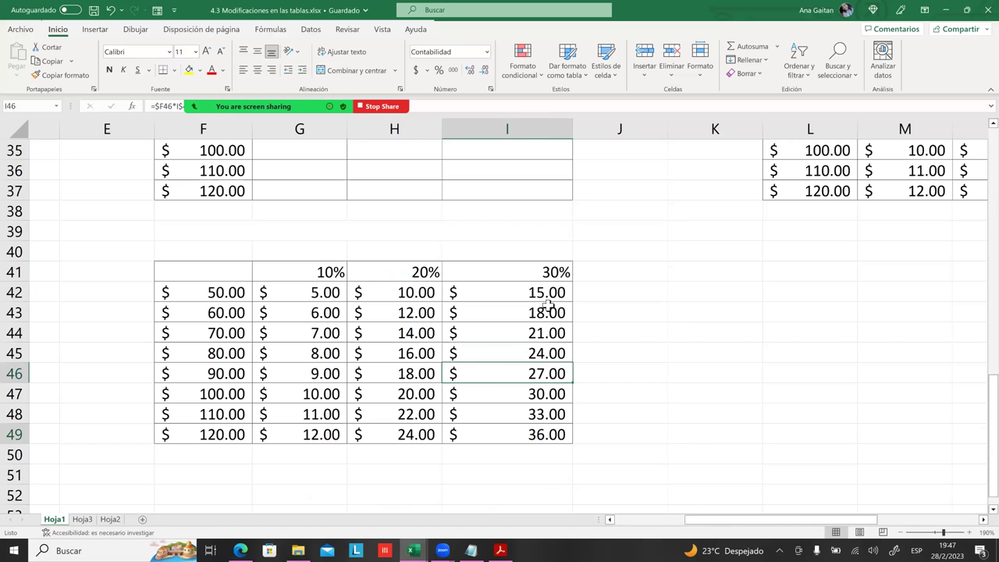
click(598, 287)
click(622, 276)
key(Right)
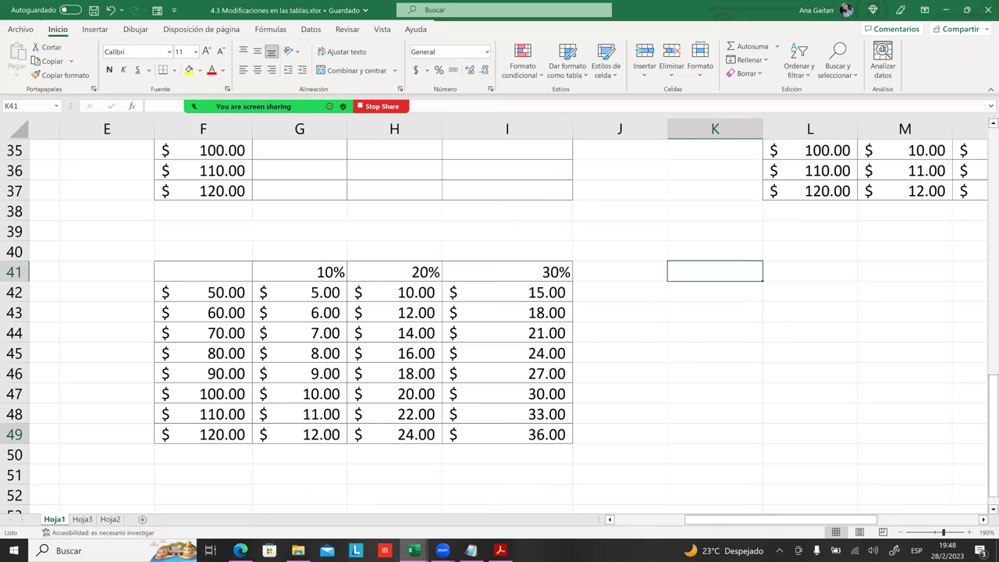
text(10)
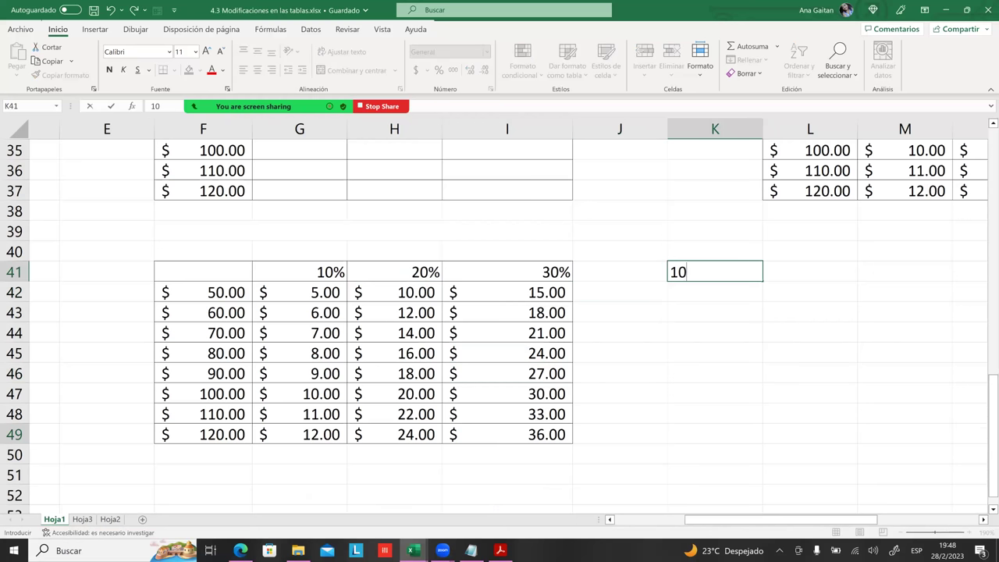
text(%)
key(Return)
key(Return)
key(Up)
key(Up)
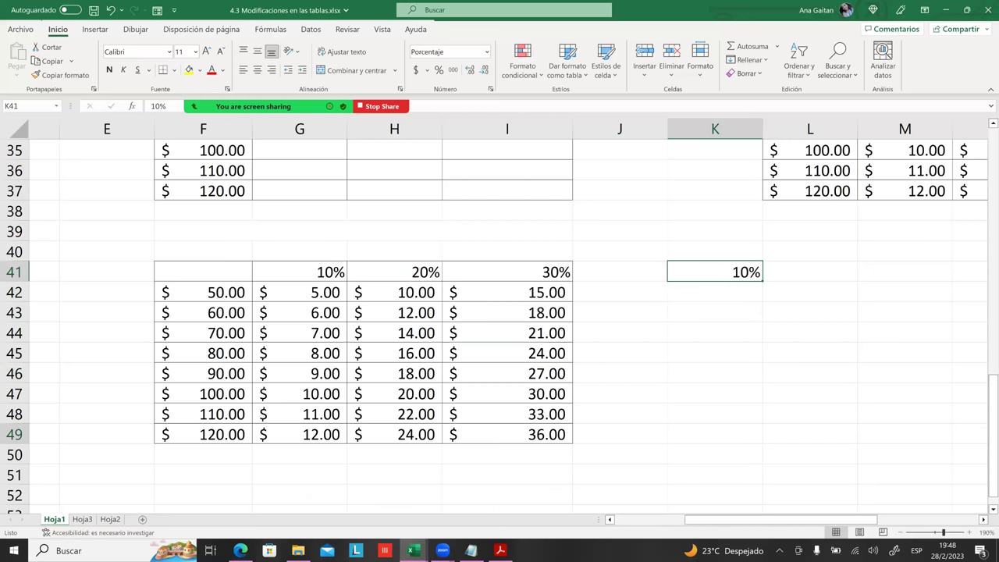
click(440, 70)
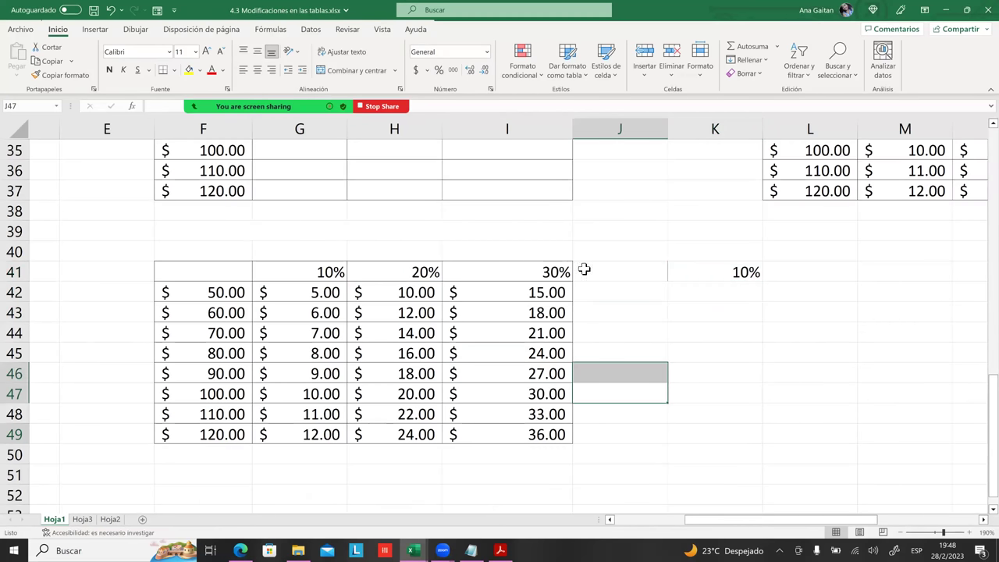
- Format J39 as a percentage and enter 10 so it shows 10%
click(581, 211)
click(599, 236)
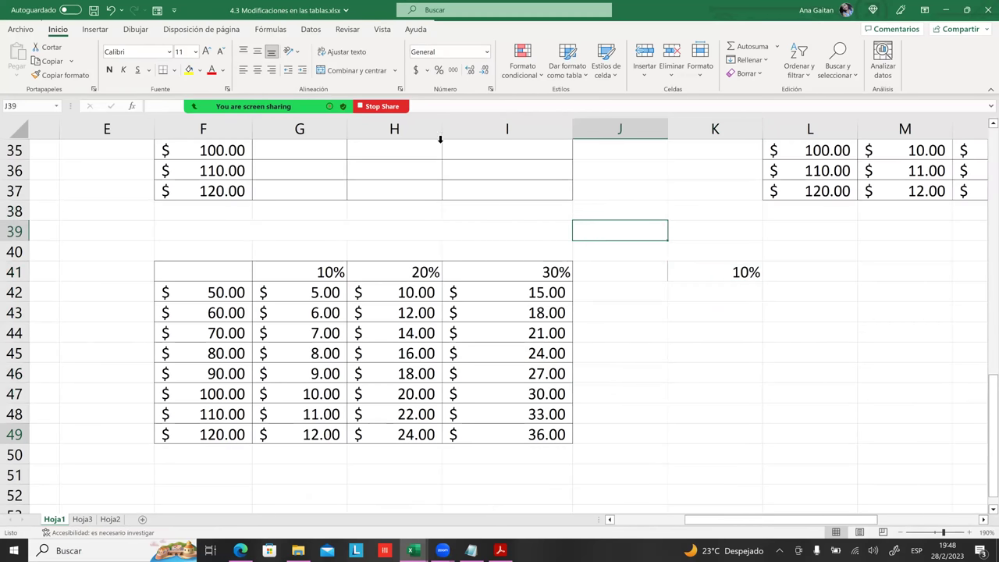
click(440, 70)
text(10)
key(Return)
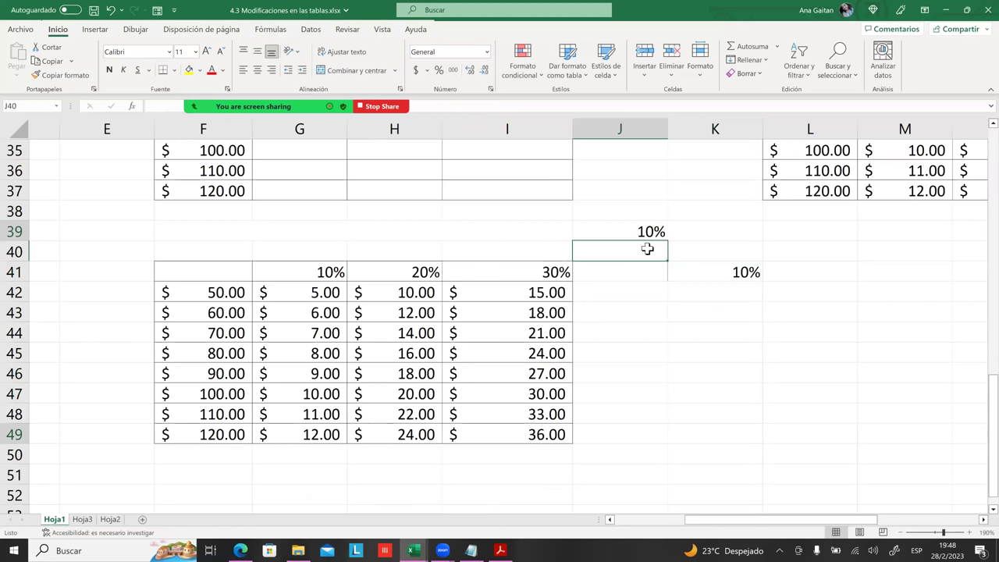
- Re-enter K46 as 10 with Percentage format so it reads 10% instead of 1000%
click(715, 372)
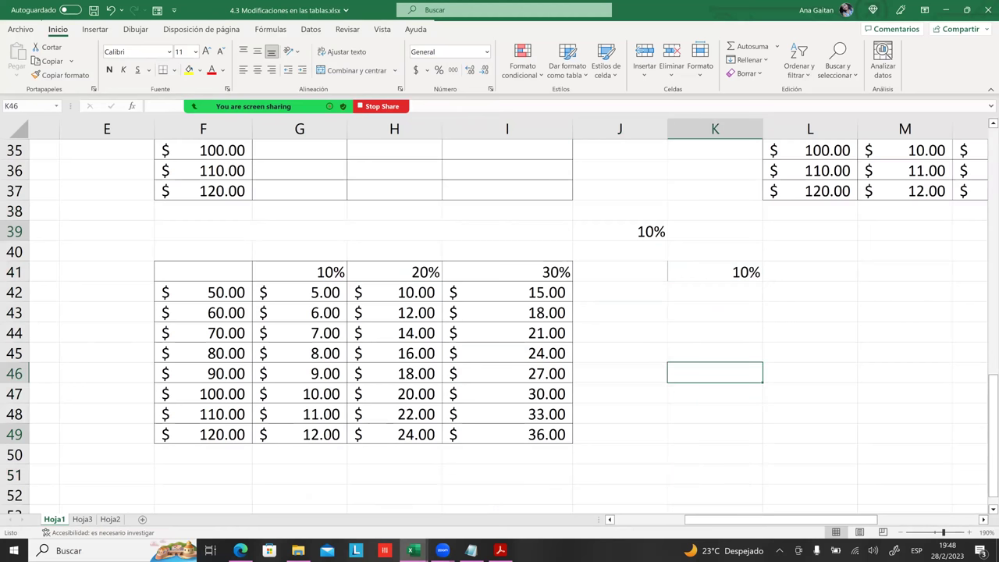
text(10)
key(Return)
key(Return)
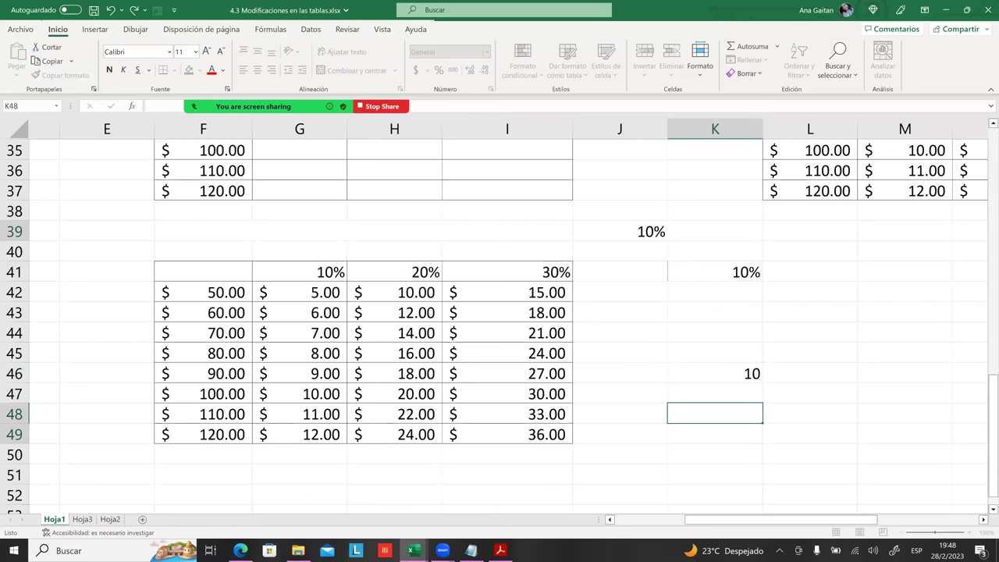
click(714, 373)
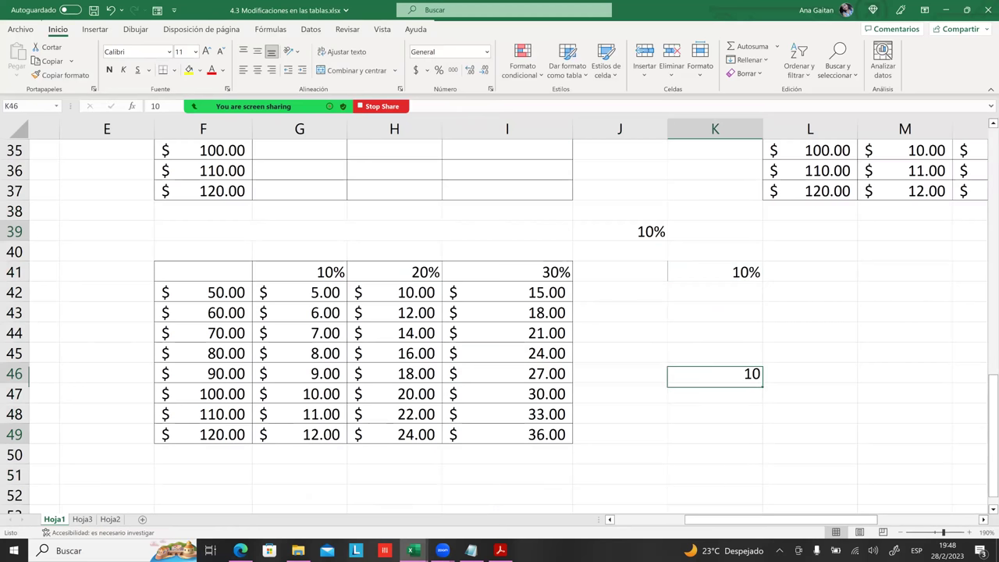
click(440, 70)
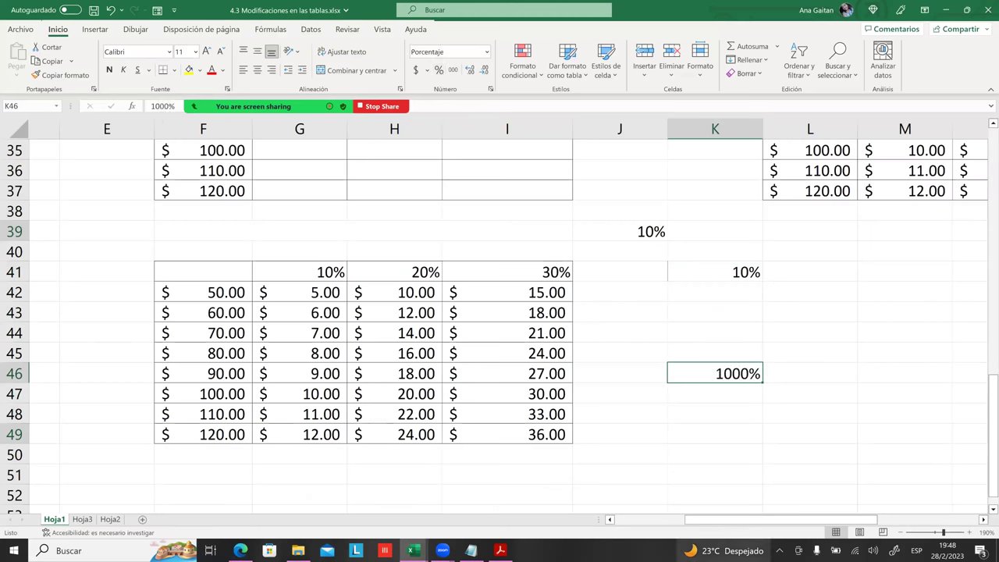
click(470, 71)
click(483, 72)
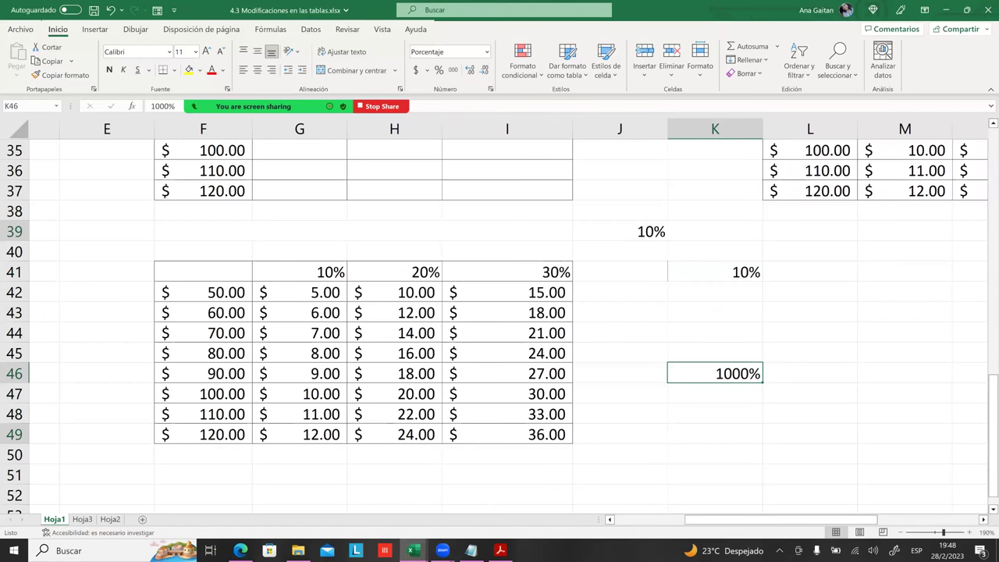
text(10)
key(Return)
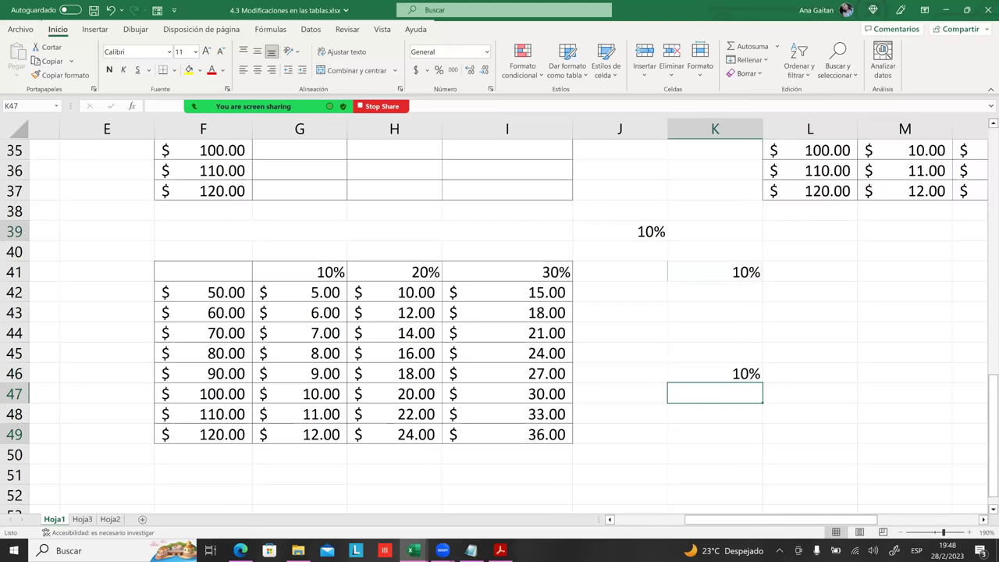
click(715, 373)
click(810, 393)
click(715, 373)
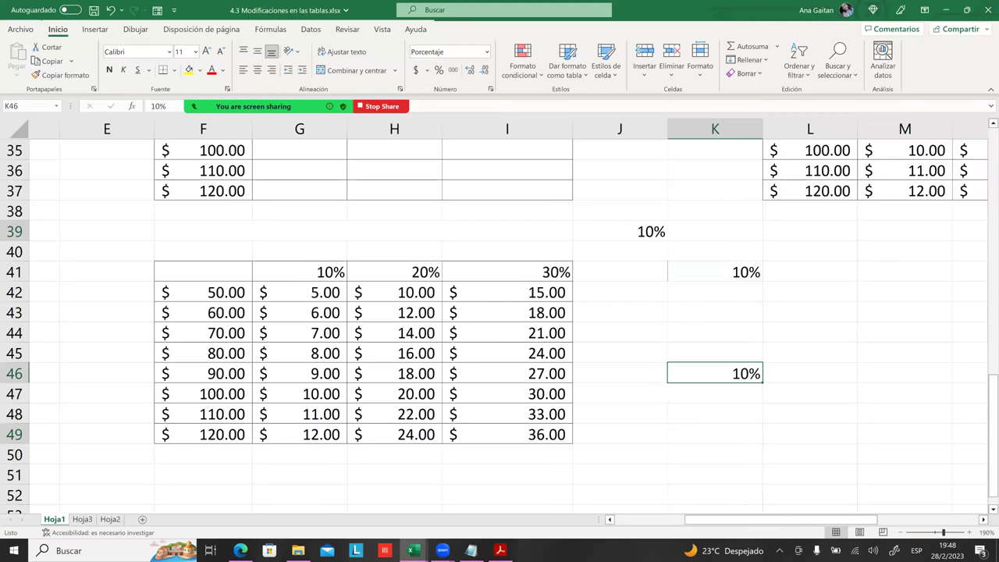
- Enter 0.10 in cell L46 and apply percent style so it shows 10%
key(Up)
key(Up)
key(Up)
key(Up)
key(Up)
click(715, 373)
click(810, 373)
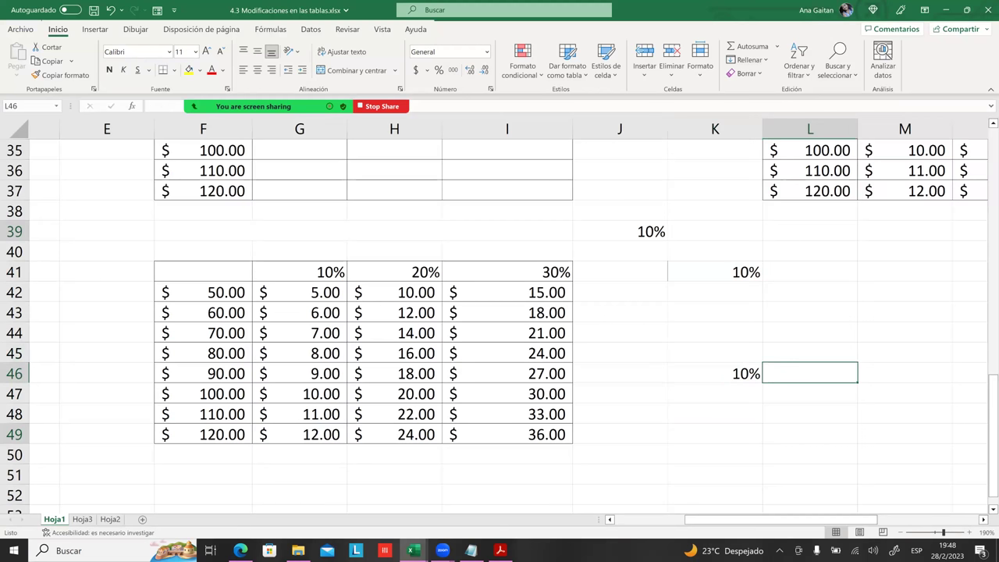
text(0.10)
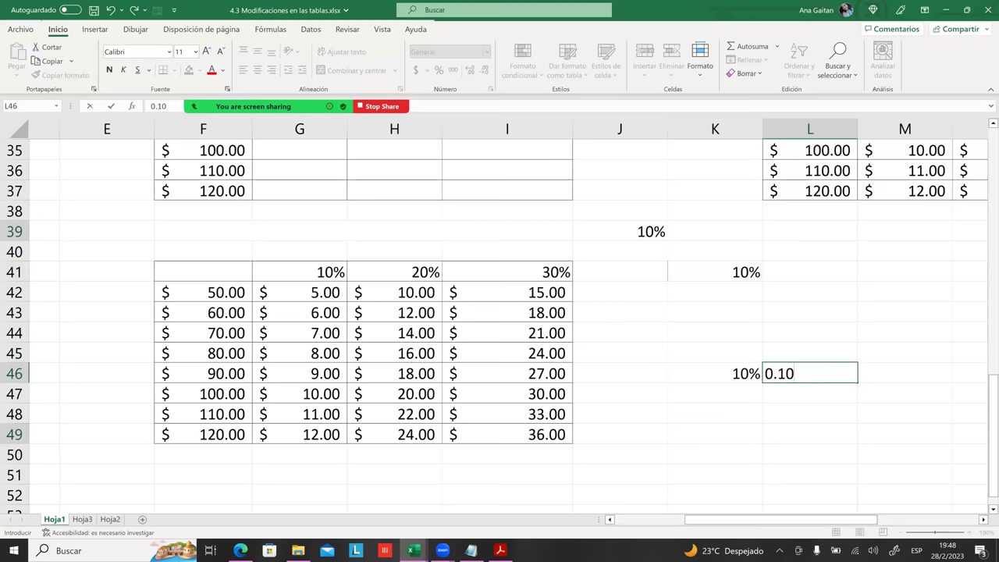
key(Return)
key(Up)
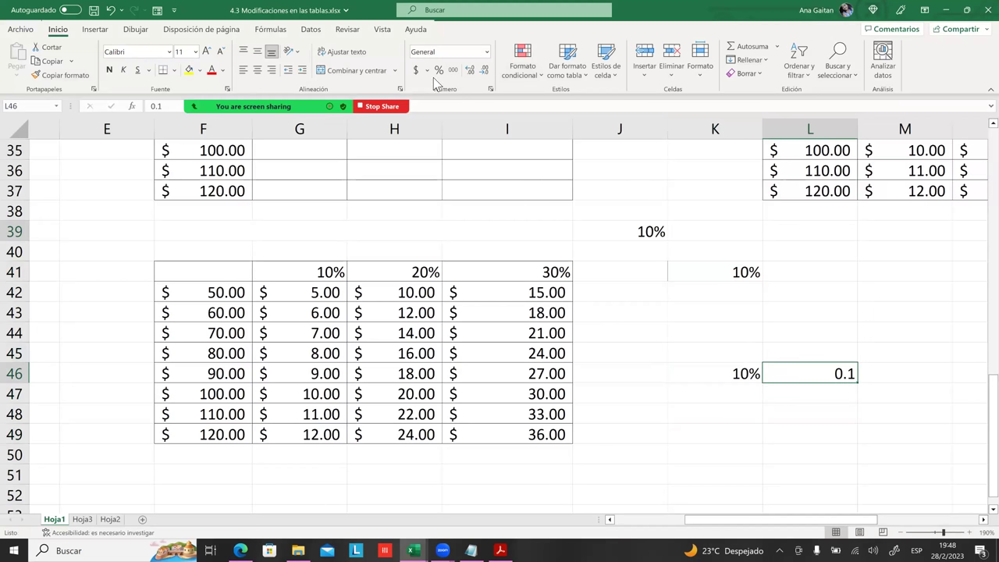
click(439, 70)
- Enter 10 in cell L44 and apply percent style to it
click(714, 373)
click(809, 333)
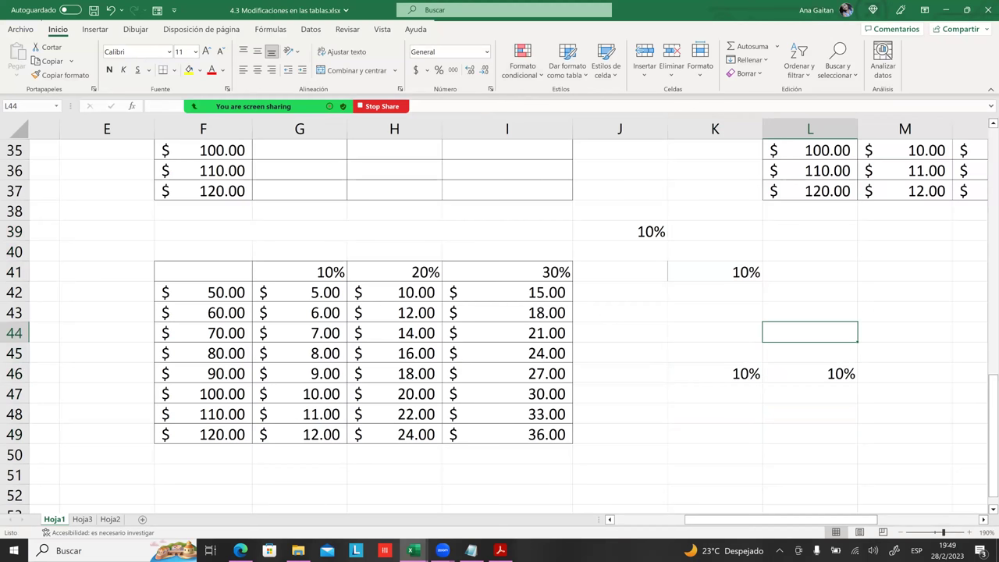
text(10)
click(905, 414)
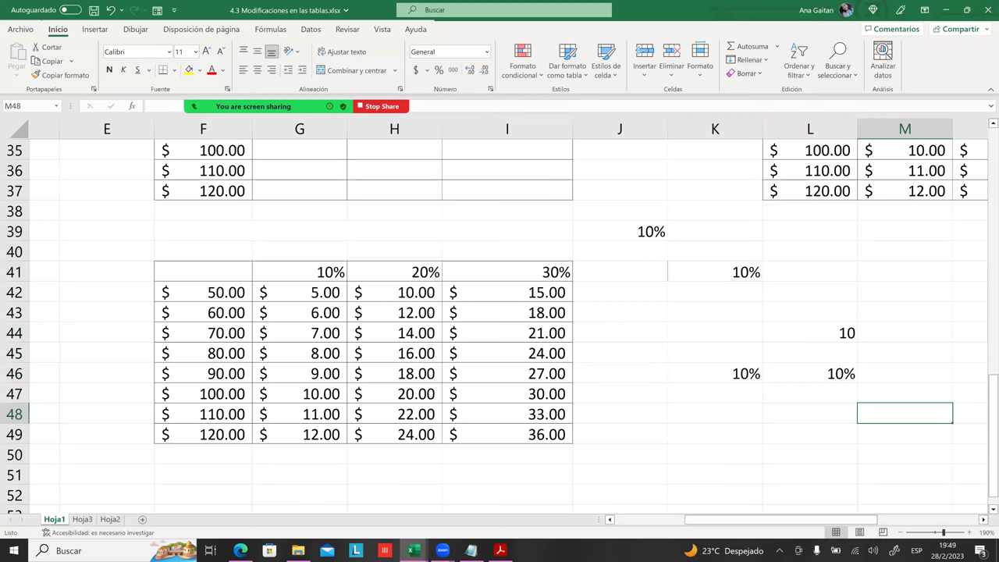
click(809, 332)
click(439, 69)
click(809, 373)
click(809, 333)
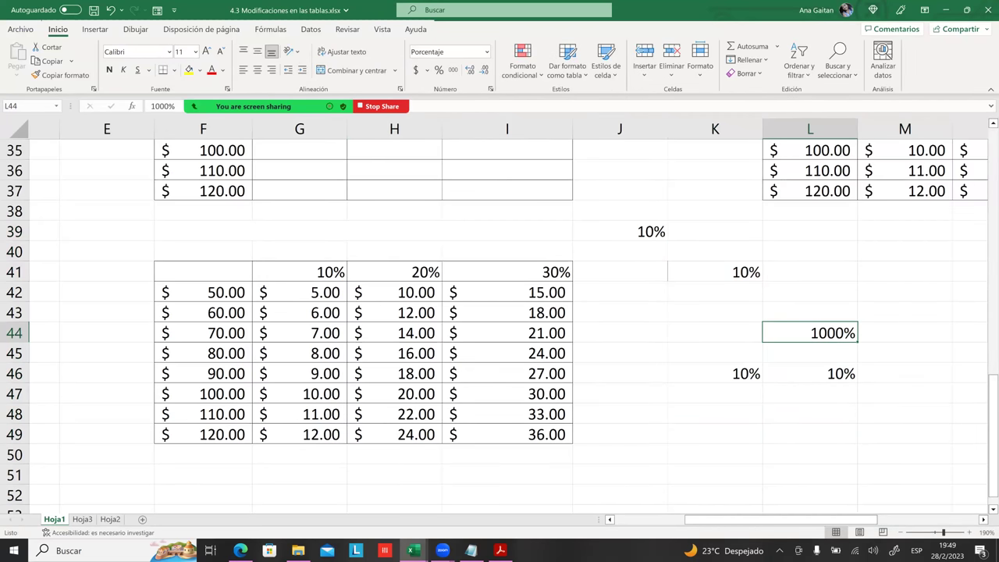
click(809, 352)
click(810, 332)
- Retype 10 in L44 so it reads 10%, then switch to the course page in Edge
key(BackSpace)
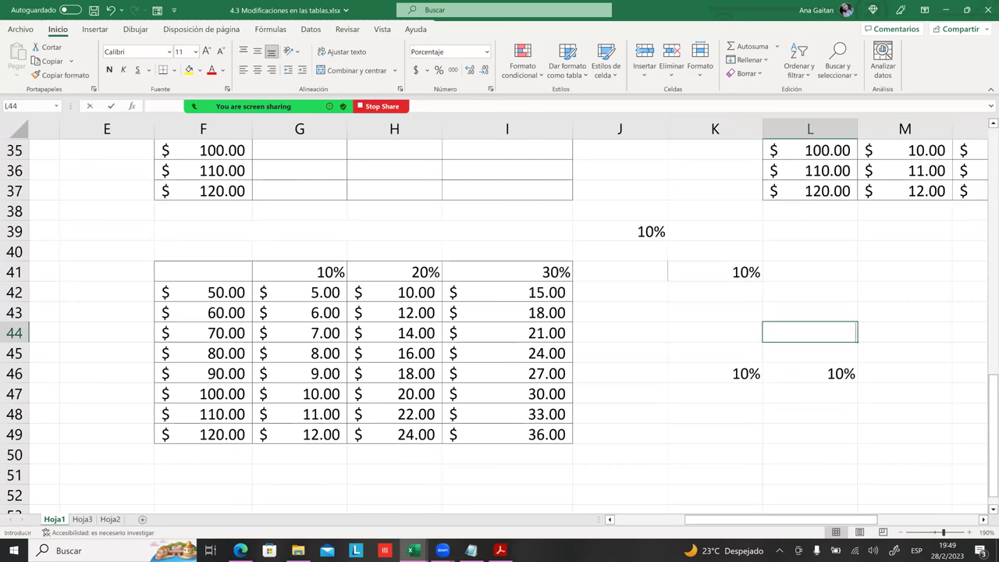
text(10)
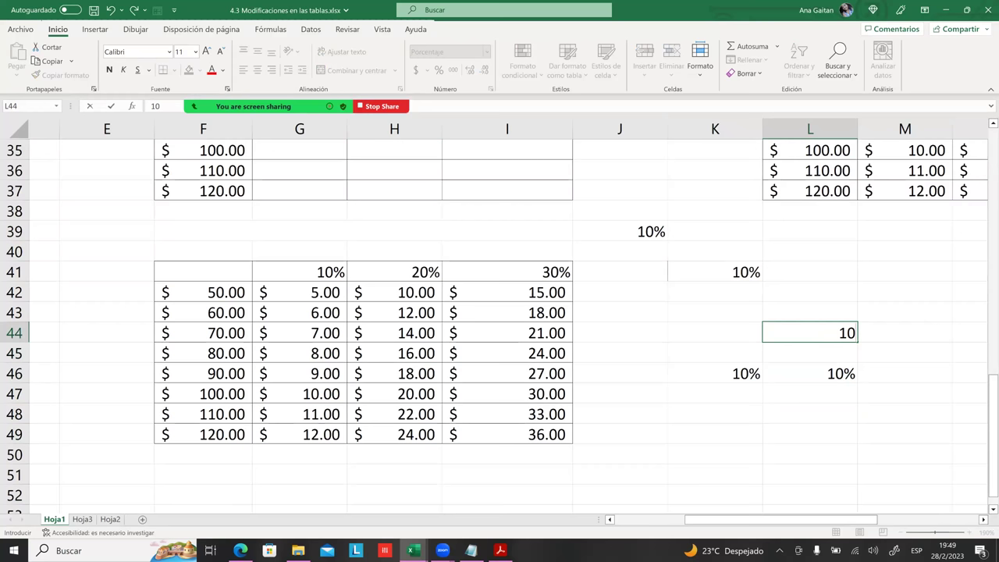
key(Return)
click(809, 332)
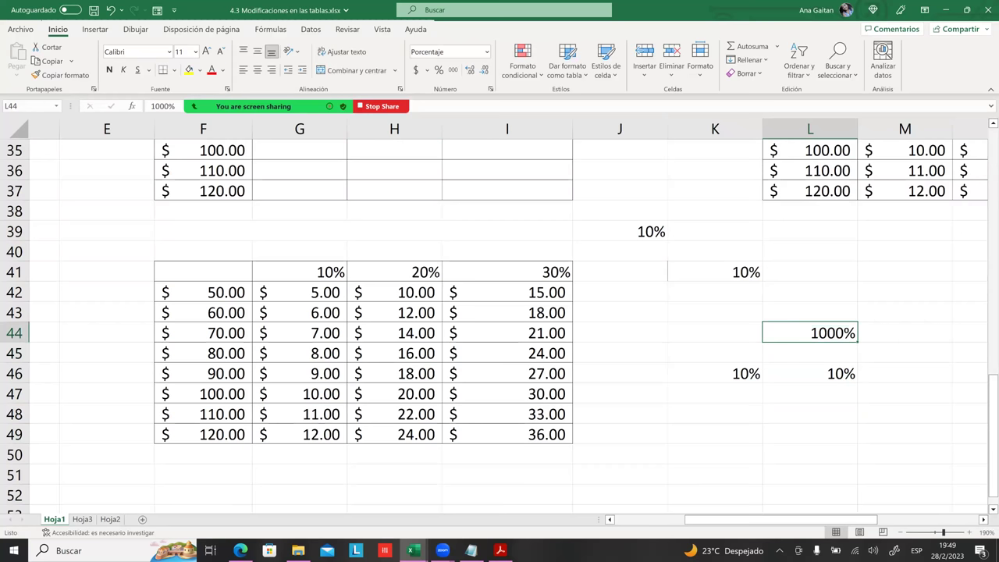
text(10)
key(Return)
click(809, 393)
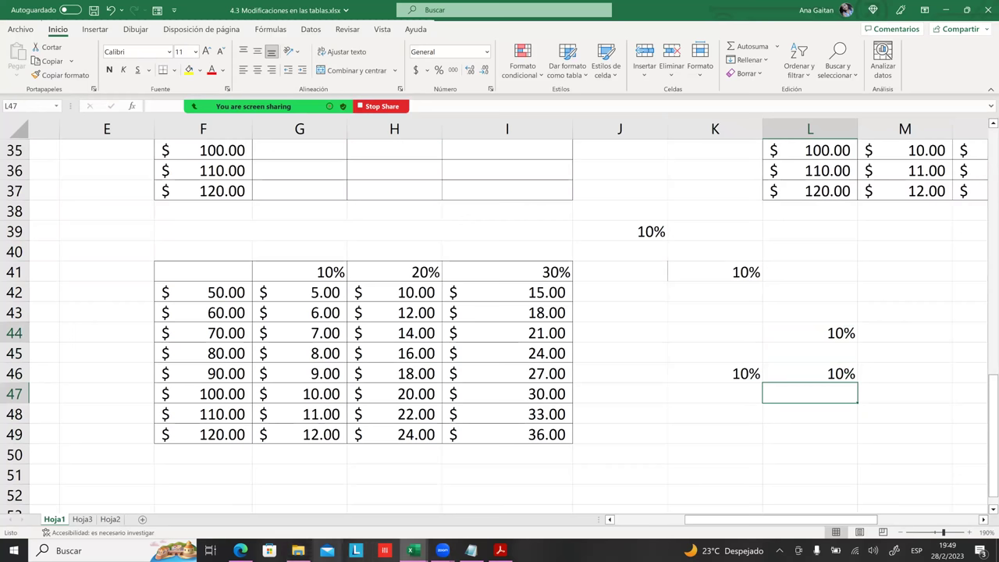
click(240, 550)
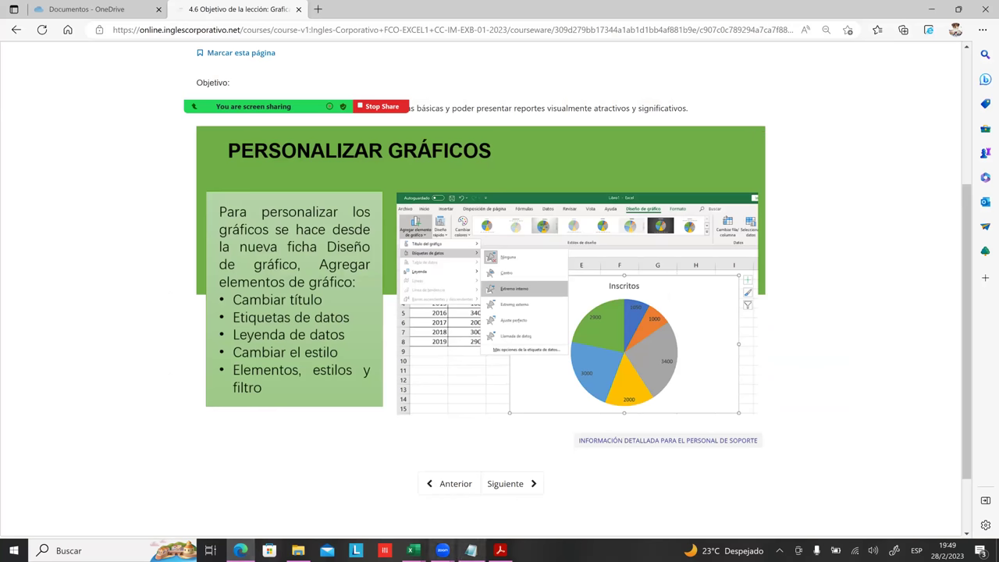
- Return from Edge to the Excel workbook 4.4 Representaciones gráficas básicas.xlsx
click(413, 550)
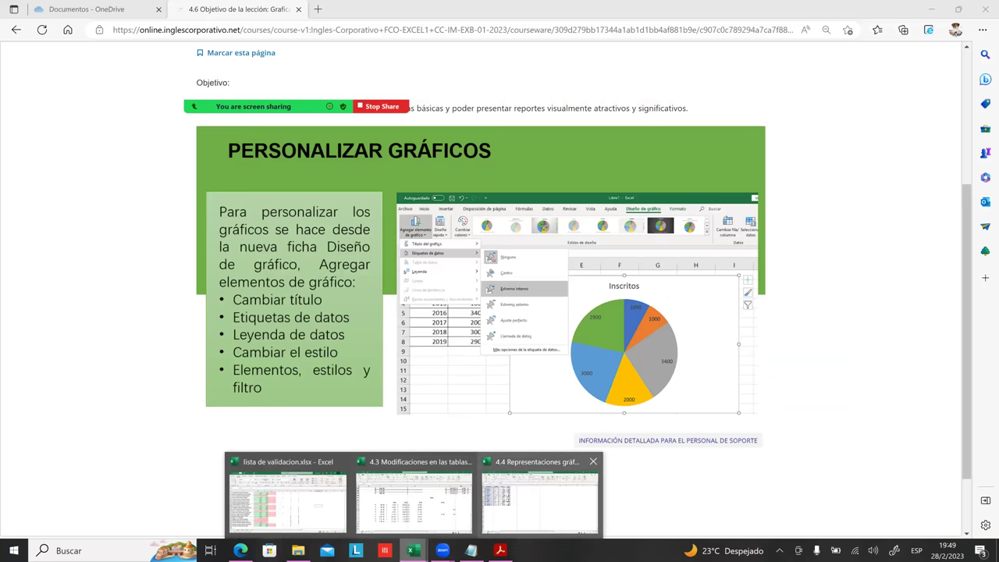
click(540, 500)
mouse_move(413, 550)
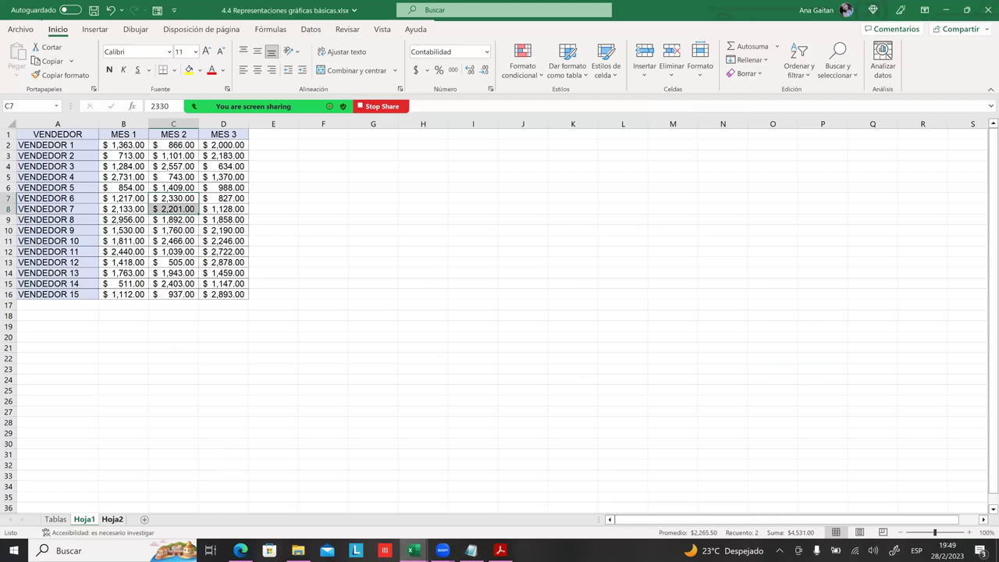
- On Hoja2, select the PRODUCTO 2 chart and open its Chart Elements (+) list
click(112, 519)
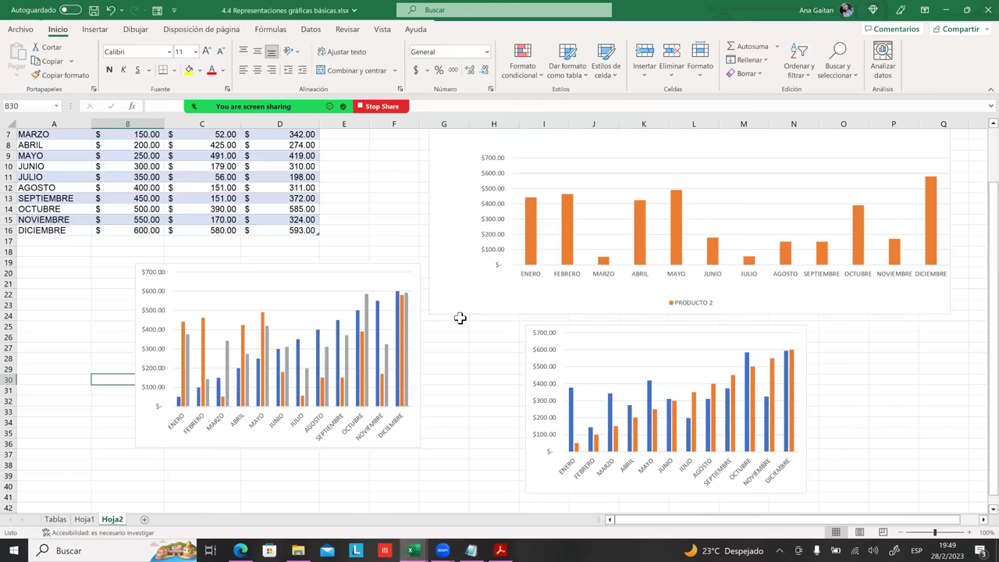
scroll(468, 339, up, 1)
scroll(468, 339, up, 1)
click(894, 432)
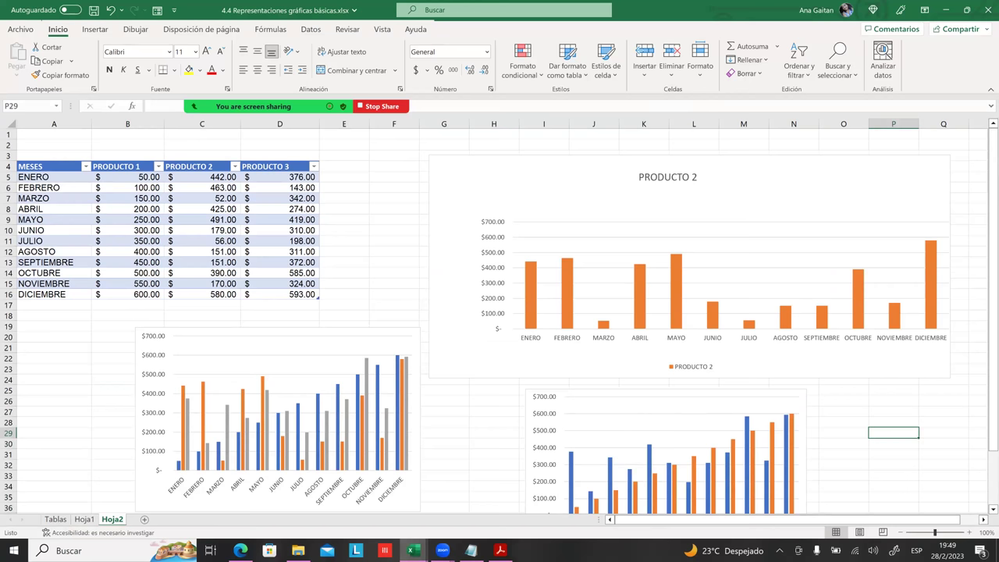
click(874, 168)
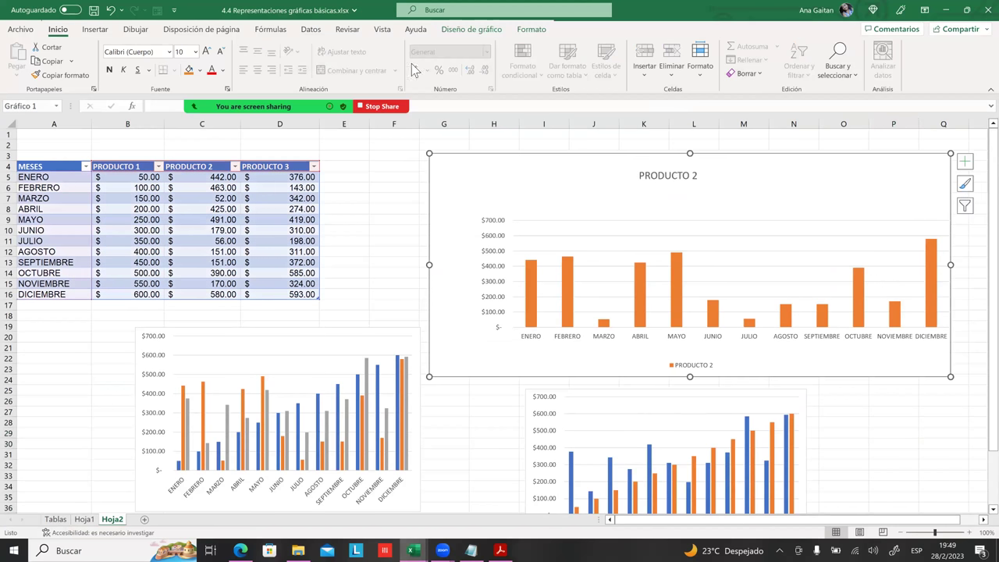
click(474, 32)
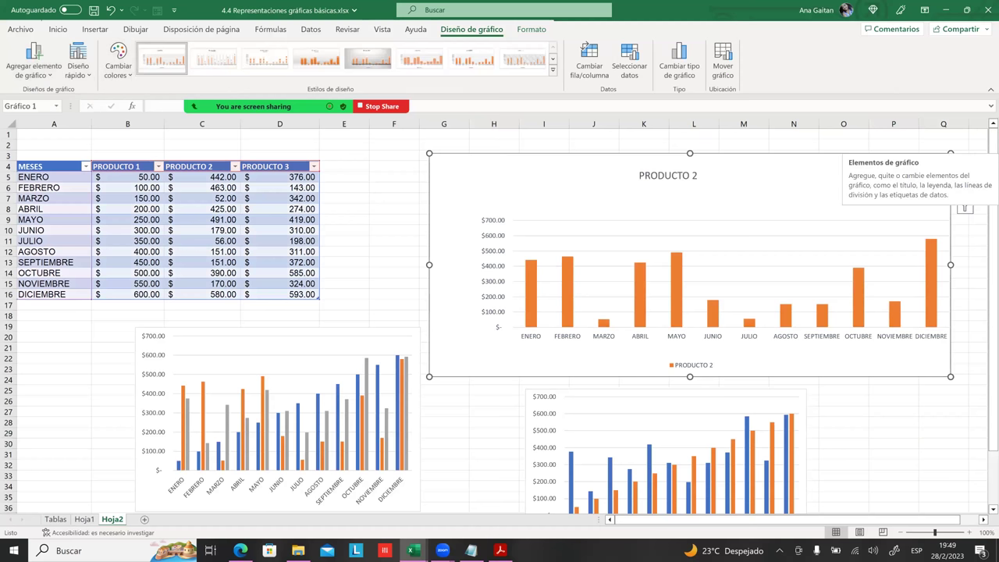
click(978, 124)
click(946, 277)
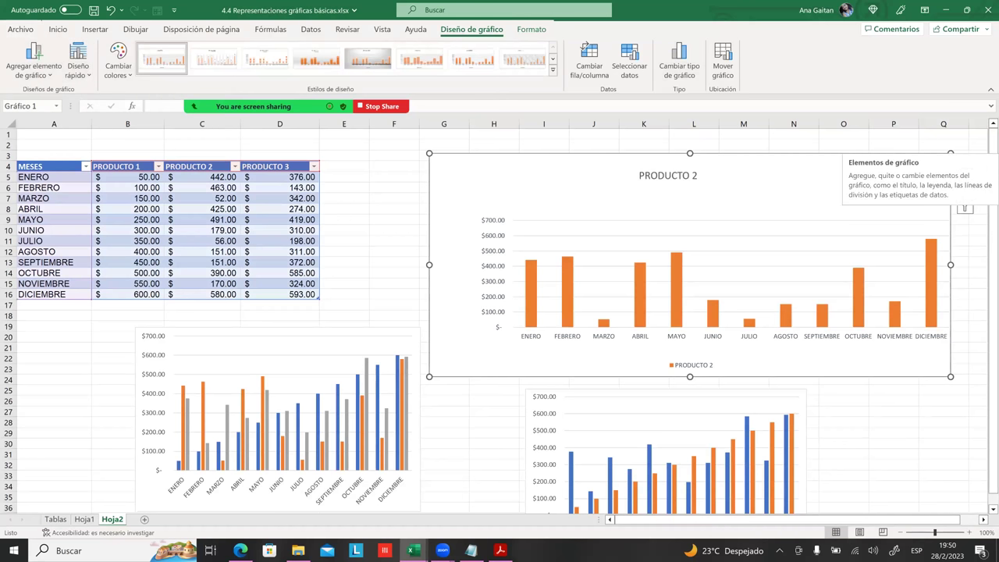
click(965, 161)
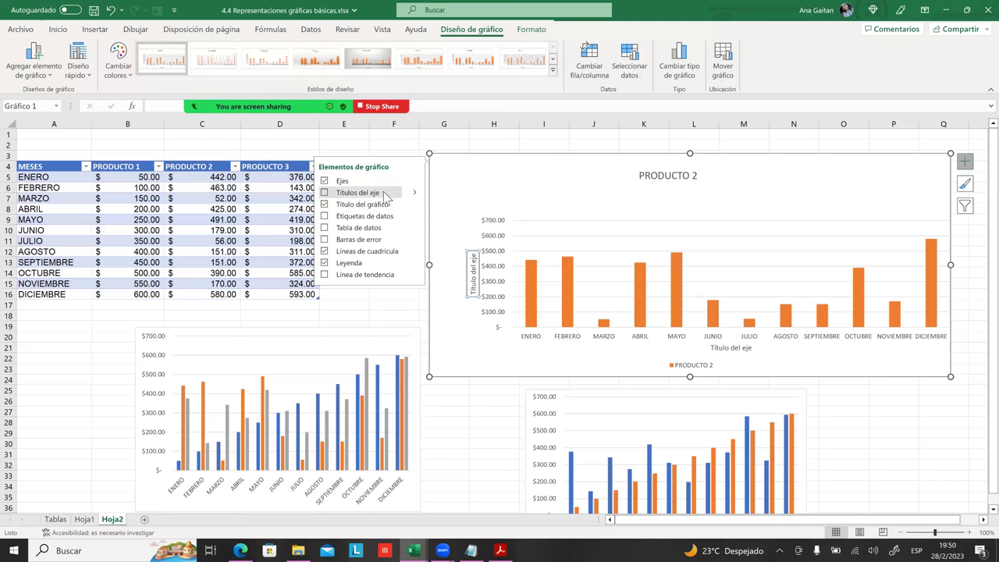
- Add axis titles to the PRODUCTO 2 chart and label the vertical axis VENTAS
click(384, 195)
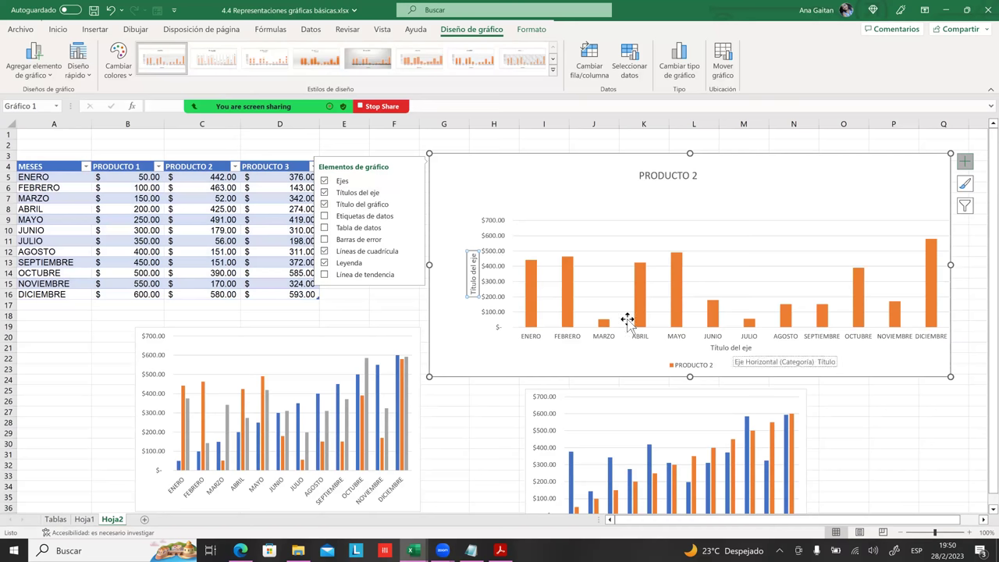
click(471, 278)
click(473, 279)
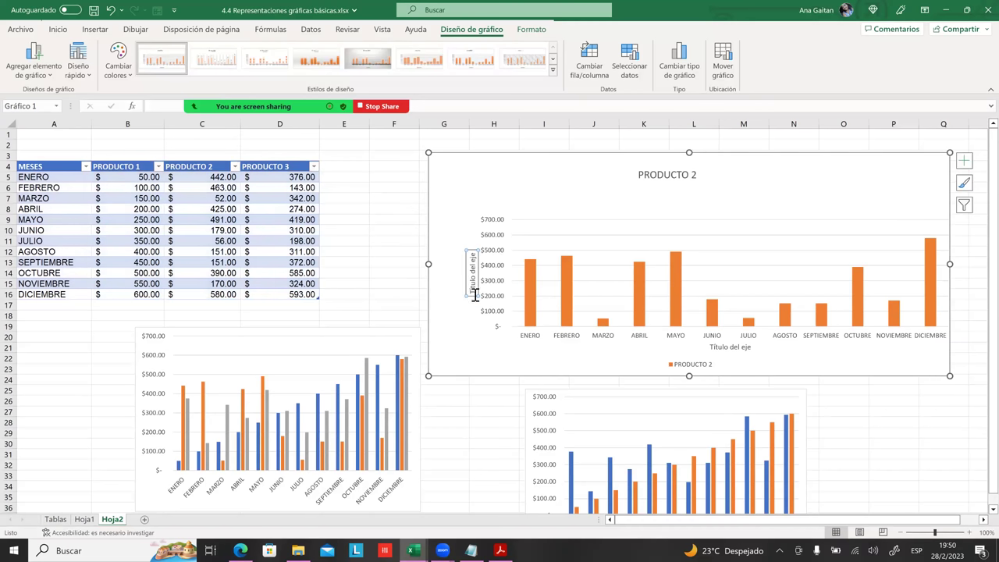
click(474, 265)
key(BackSpace)
key(BackSpace)
key(BackSpace)
key(BackSpace)
key(BackSpace)
key(BackSpace)
key(BackSpace)
key(BackSpace)
key(BackSpace)
key(BackSpace)
key(BackSpace)
key(BackSpace)
key(BackSpace)
key(BackSpace)
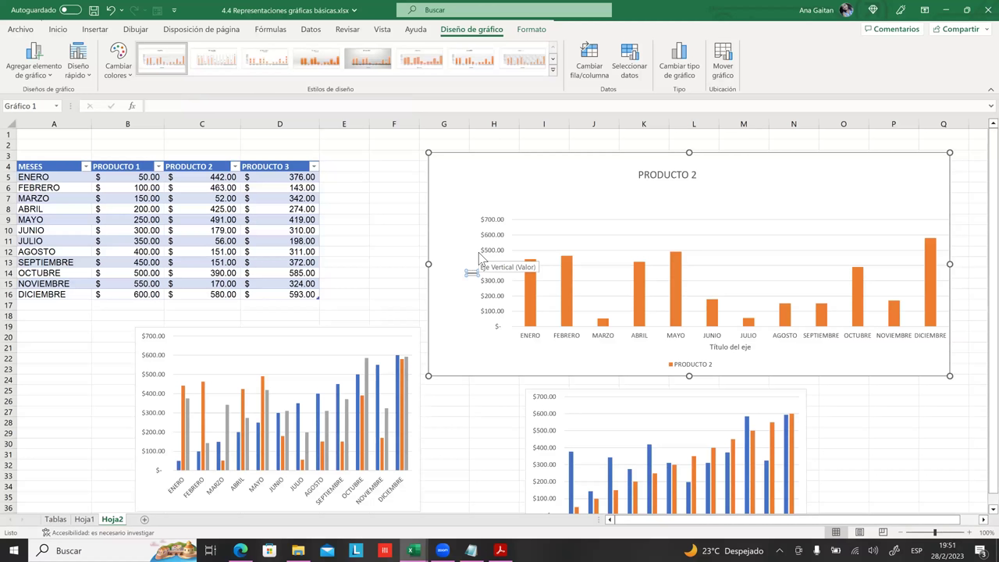
text(VENTAS)
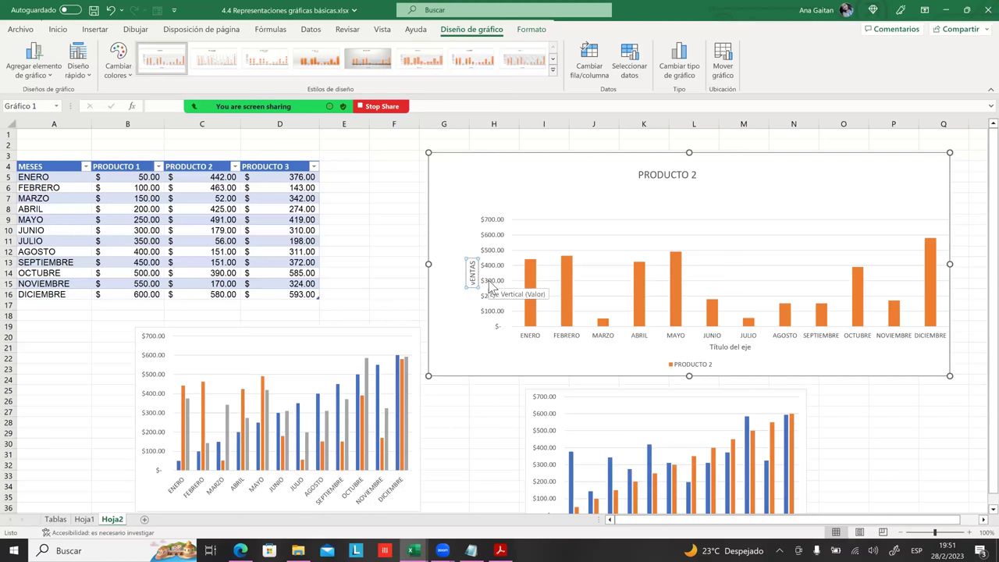
key(BackSpace)
key(BackSpace)
key(BackSpace)
key(BackSpace)
key(BackSpace)
text(VENTAS)
click(455, 343)
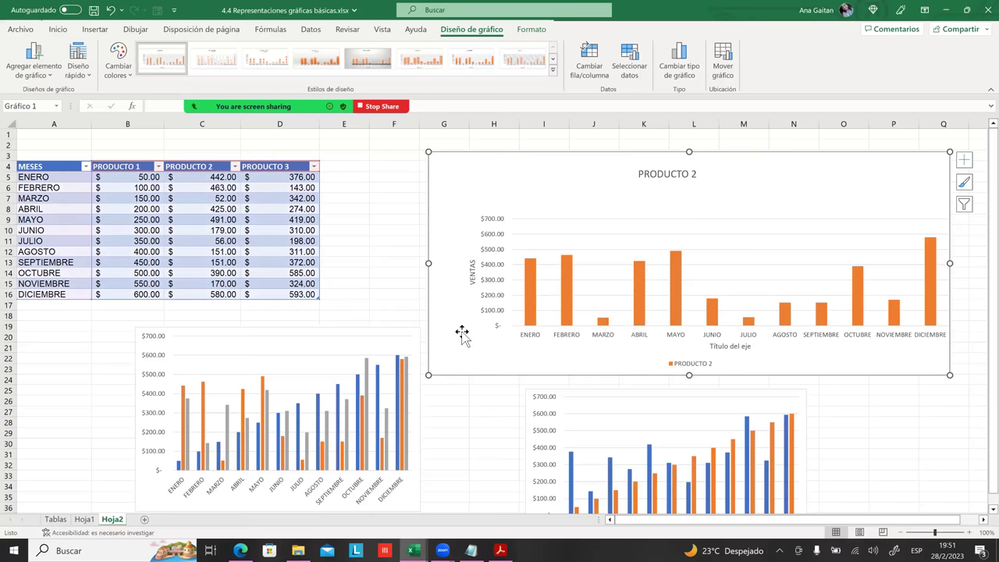
- Delete the horizontal axis title from the PRODUCTO 2 chart
click(730, 346)
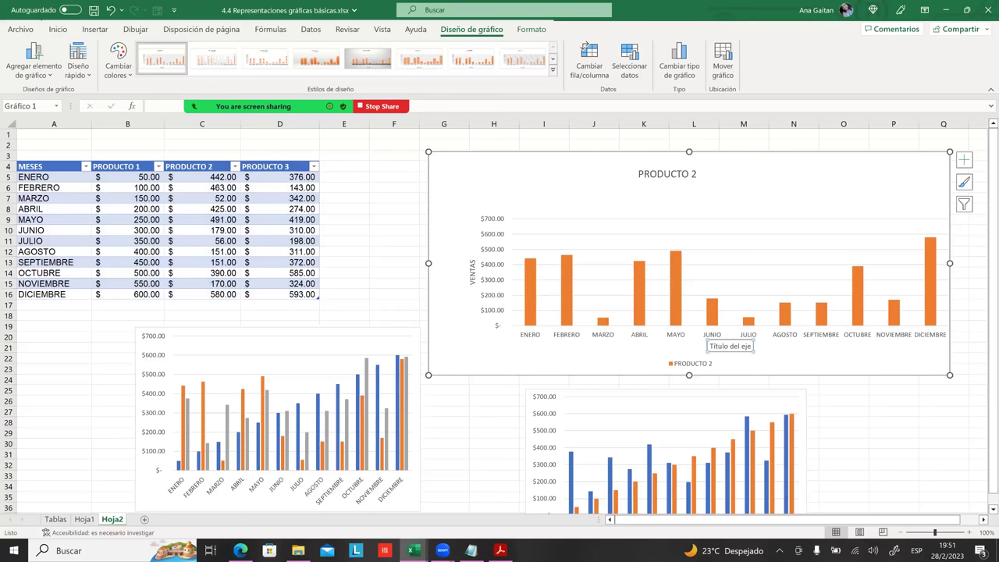
click(738, 346)
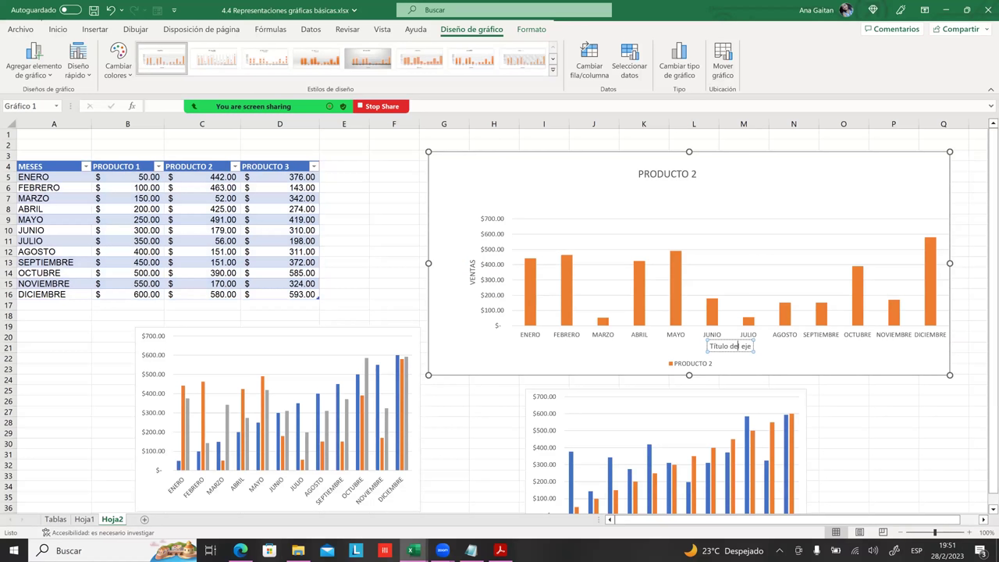
triple_click(714, 346)
key(Delete)
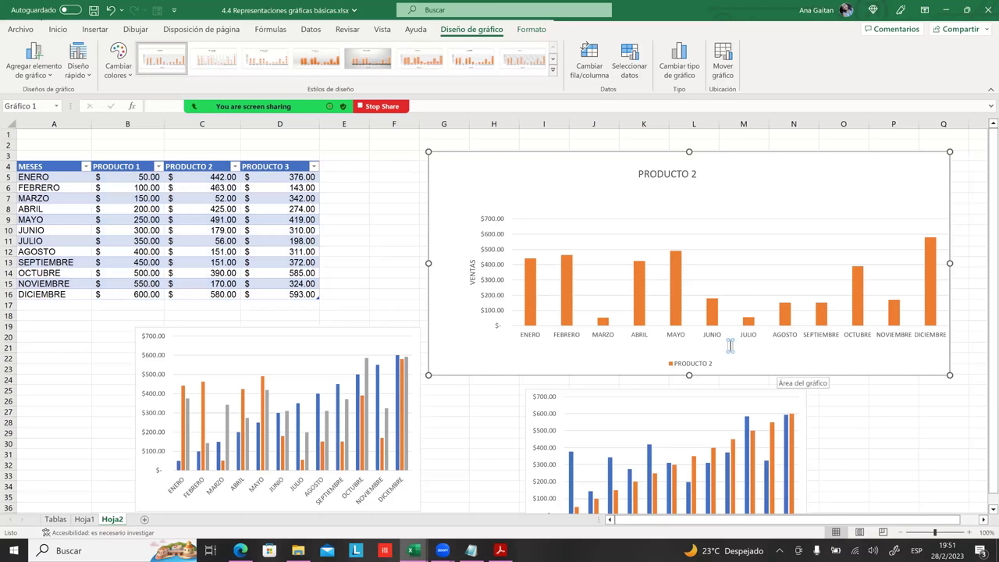
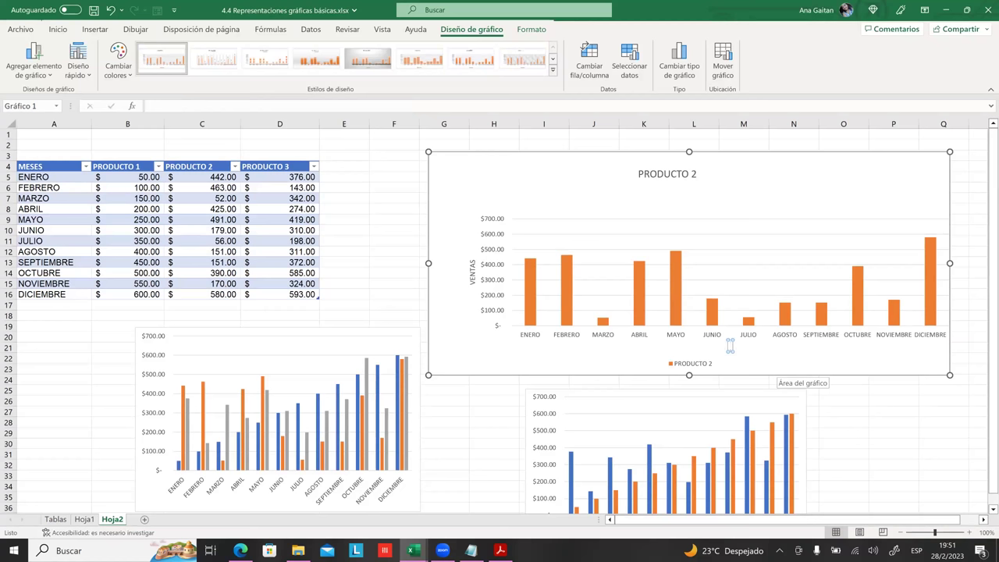
- Replace the horizontal axis title 'MESES' with 'PERIDO DE VENTAS' on the PRODUCTO 2 chart
text(MESES)
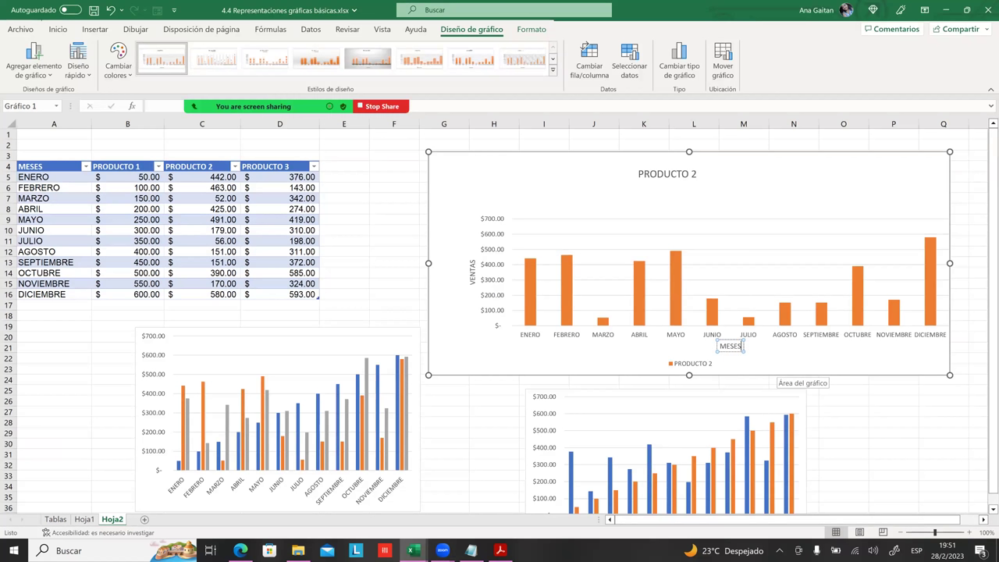
key(BackSpace)
key(BackSpace)
key(BackSpace)
key(BackSpace)
text(PER)
text(IDO DE VENTAS)
key(Escape)
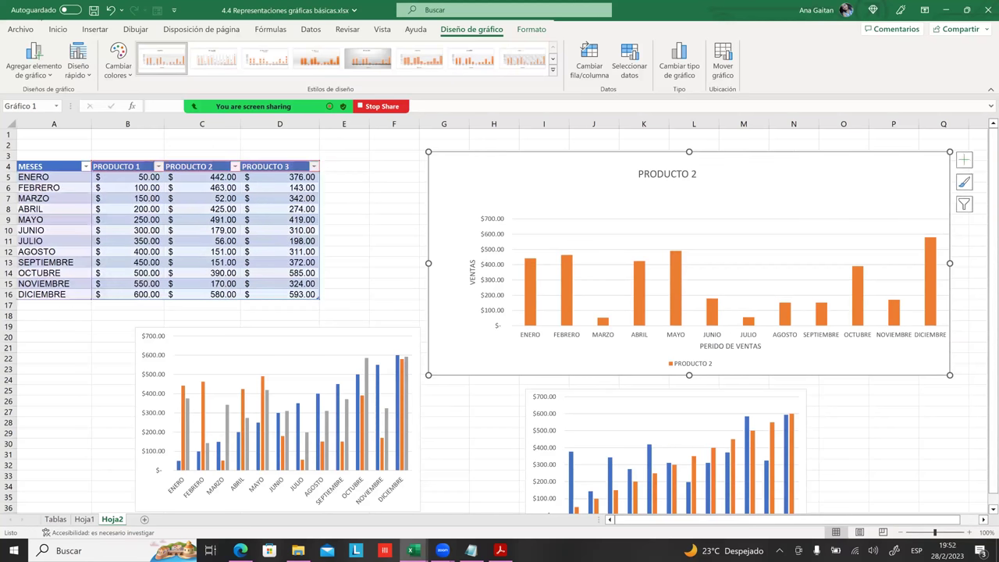
- Fix the typo so the axis title reads PERIODO DE VENTAS
double_click(711, 346)
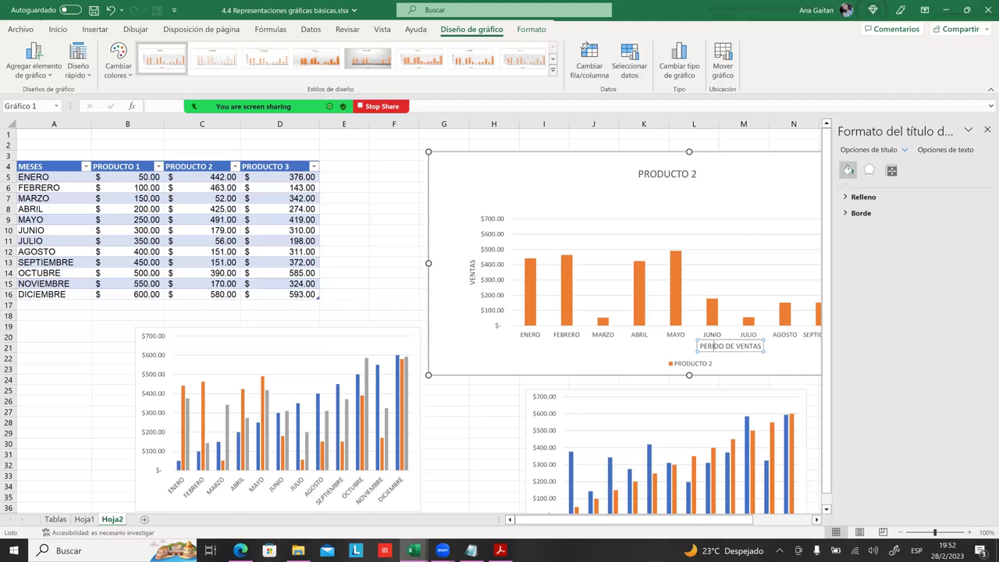
click(713, 346)
key(BackSpace)
text(O)
- Finish the axis title edit and deselect the chart, closing the Formato pane
click(754, 368)
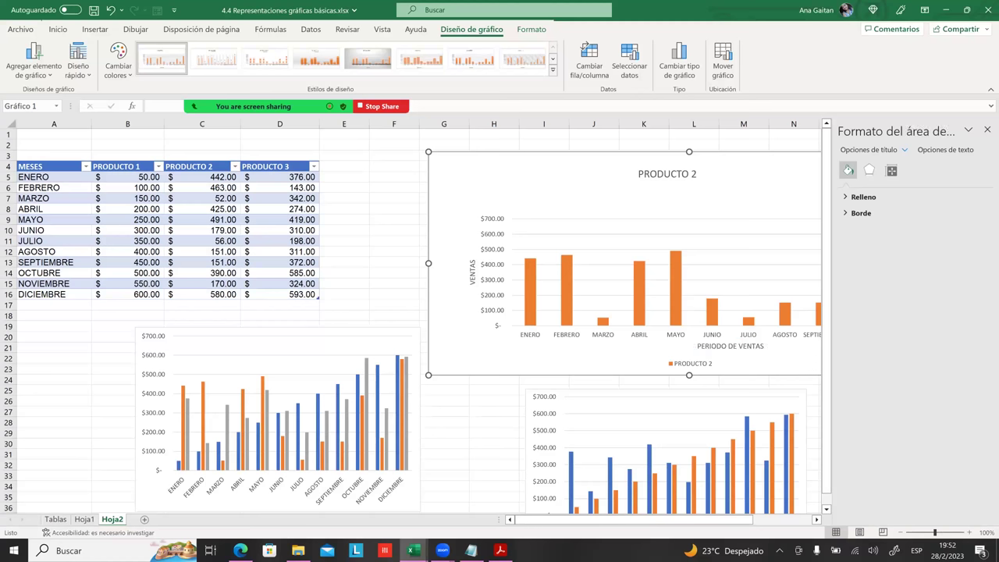
click(402, 258)
click(543, 256)
click(394, 187)
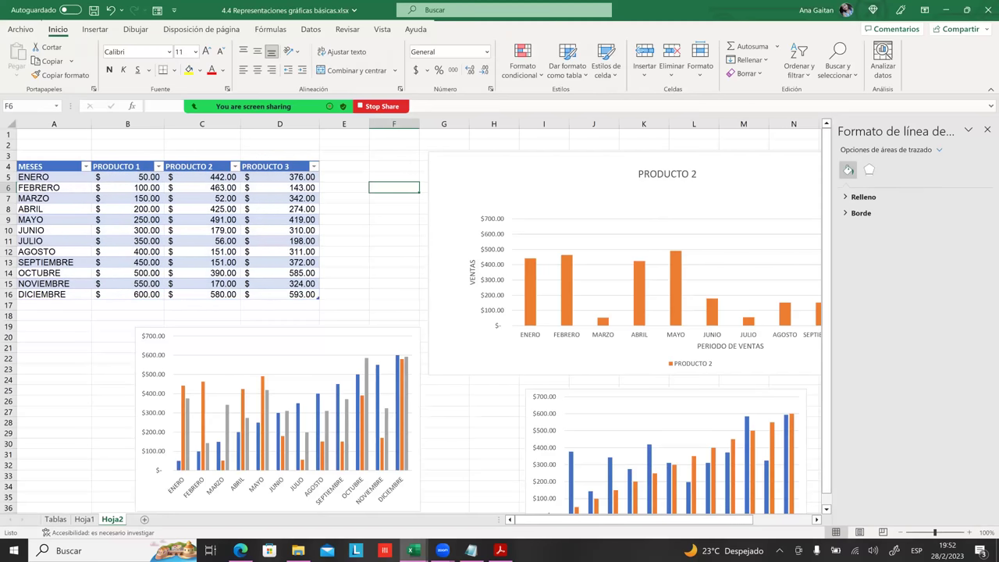
click(987, 130)
- Review the sales table cells and the three-product column chart on Hoja2
click(397, 222)
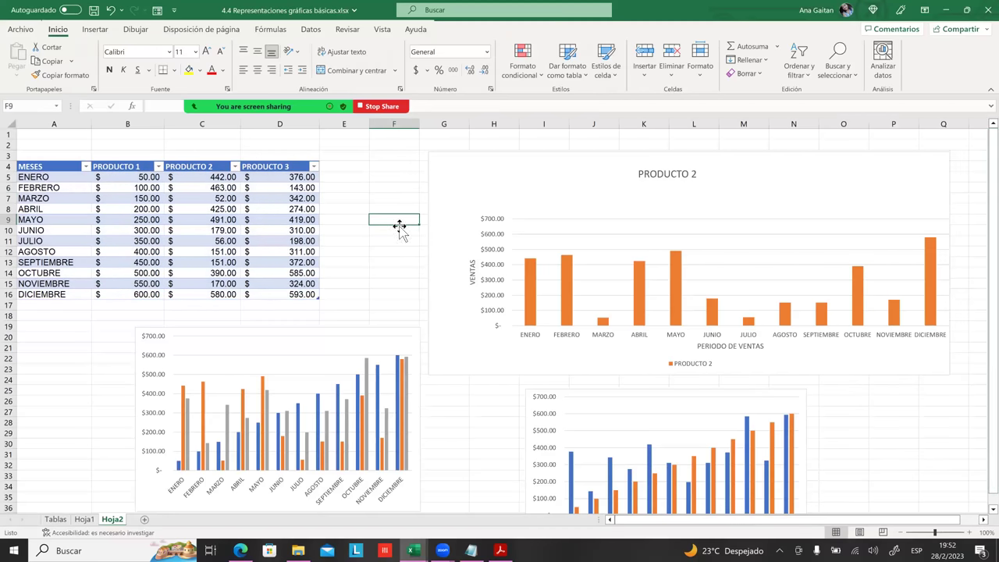
click(353, 254)
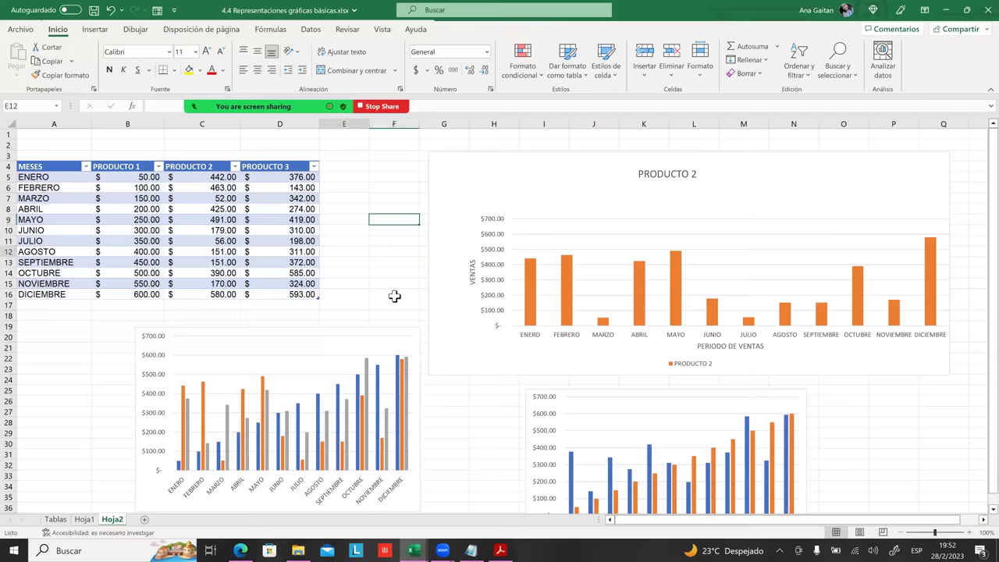
scroll(390, 297, down, 2)
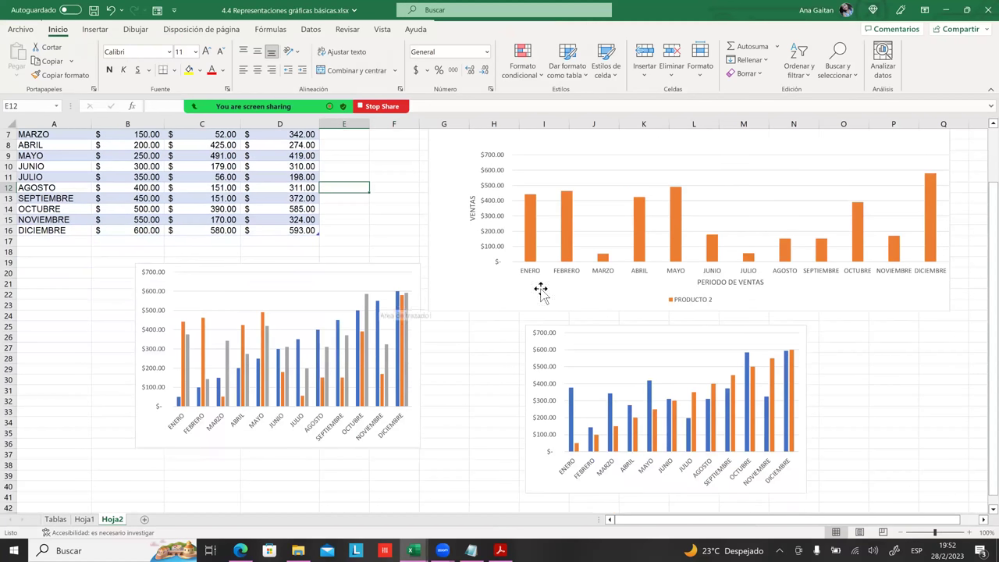
scroll(613, 282, up, 2)
click(211, 213)
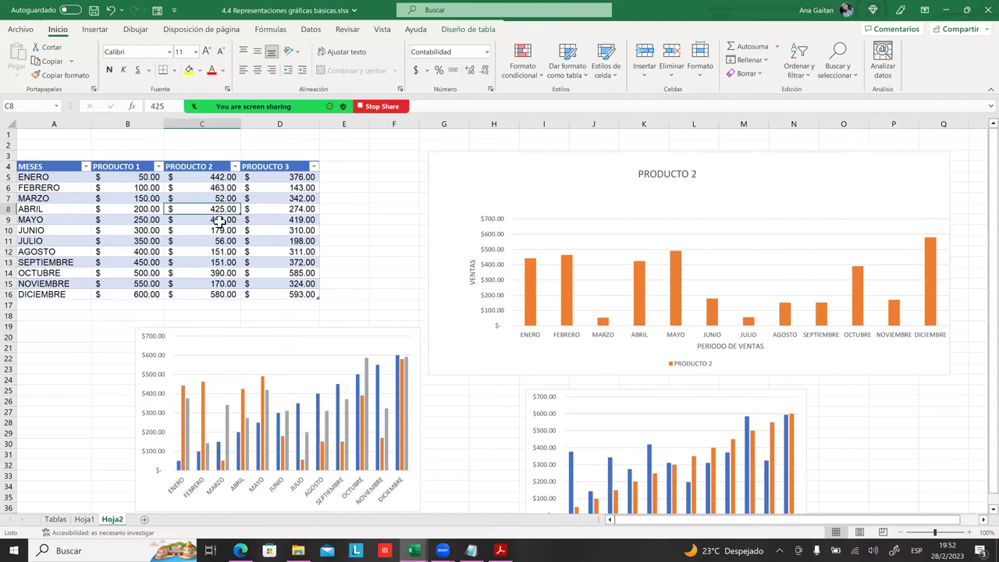
click(290, 365)
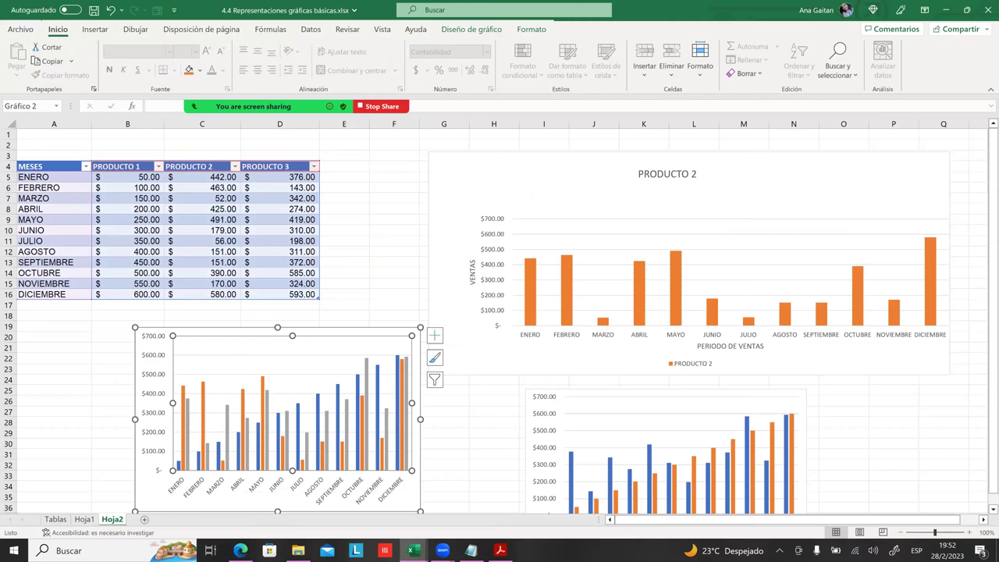
click(843, 432)
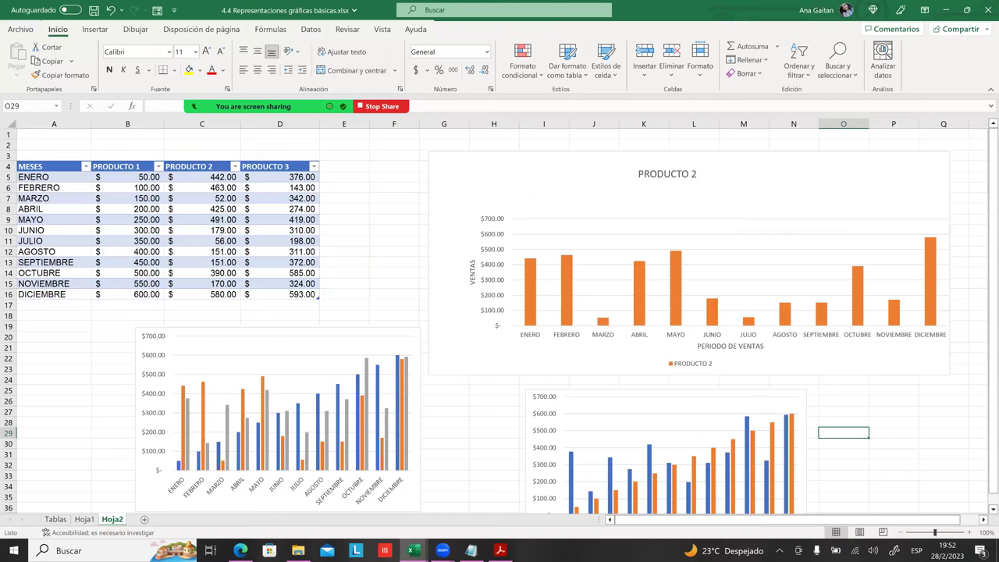
scroll(499, 320, down, 1)
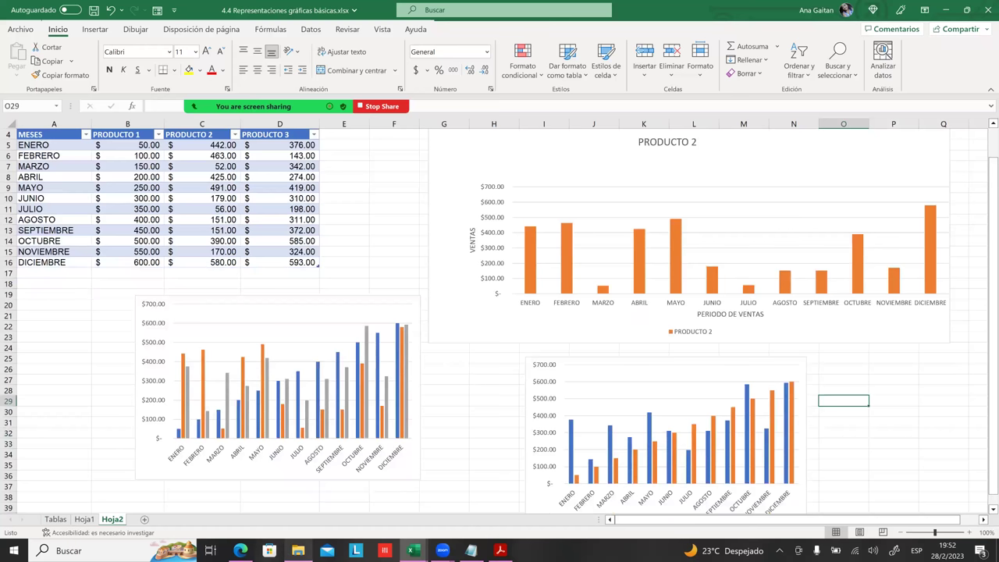
- In Edge, open the course's Instructor dashboard at its Administrador de Estudiantes tab
click(240, 550)
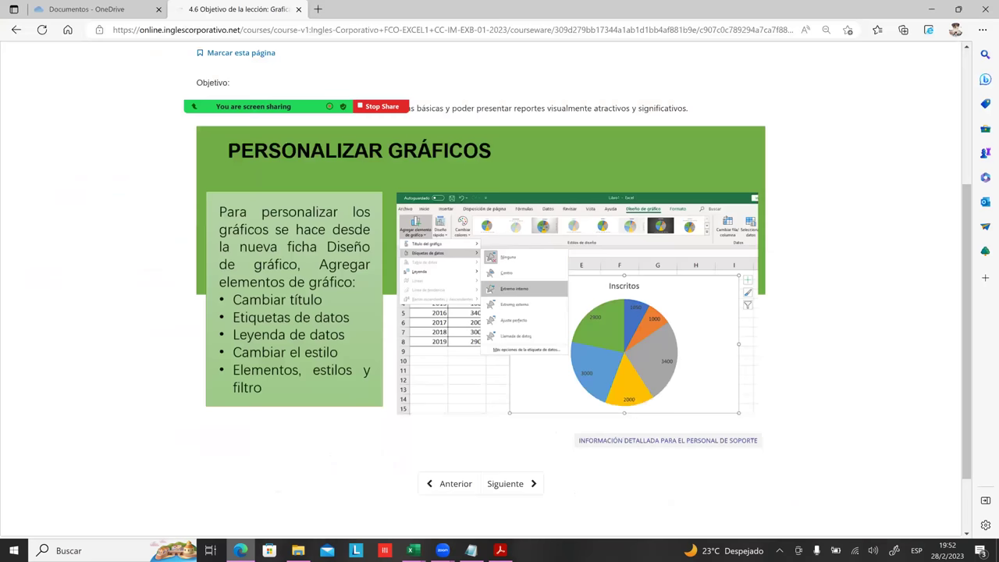
scroll(392, 249, up, 1)
scroll(392, 250, up, 3)
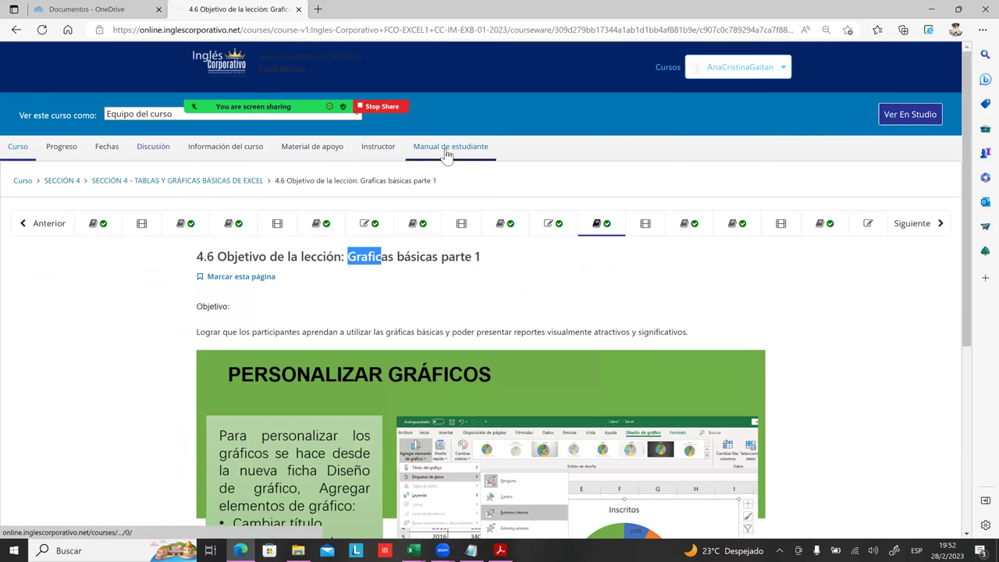
click(384, 149)
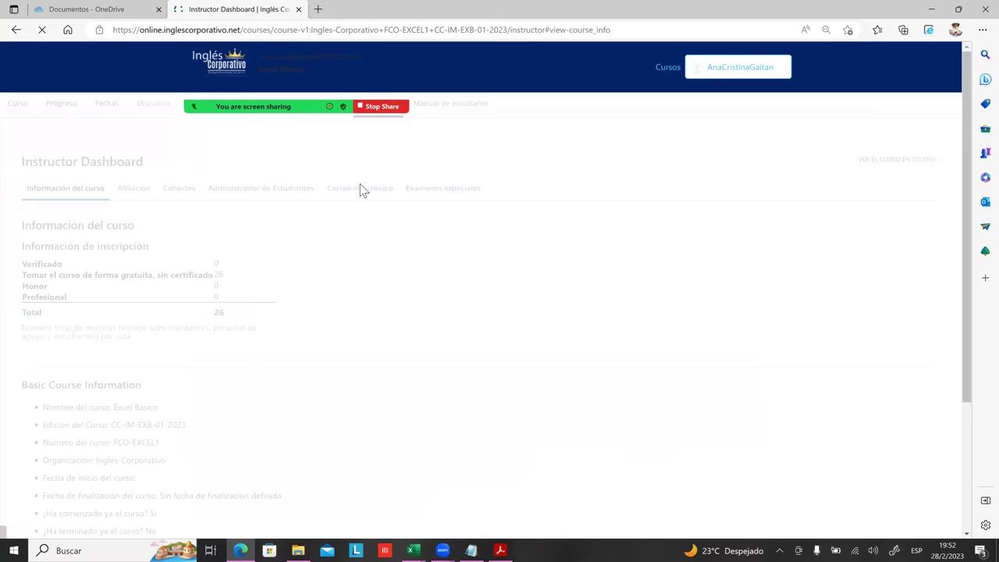
scroll(312, 180, up, 2)
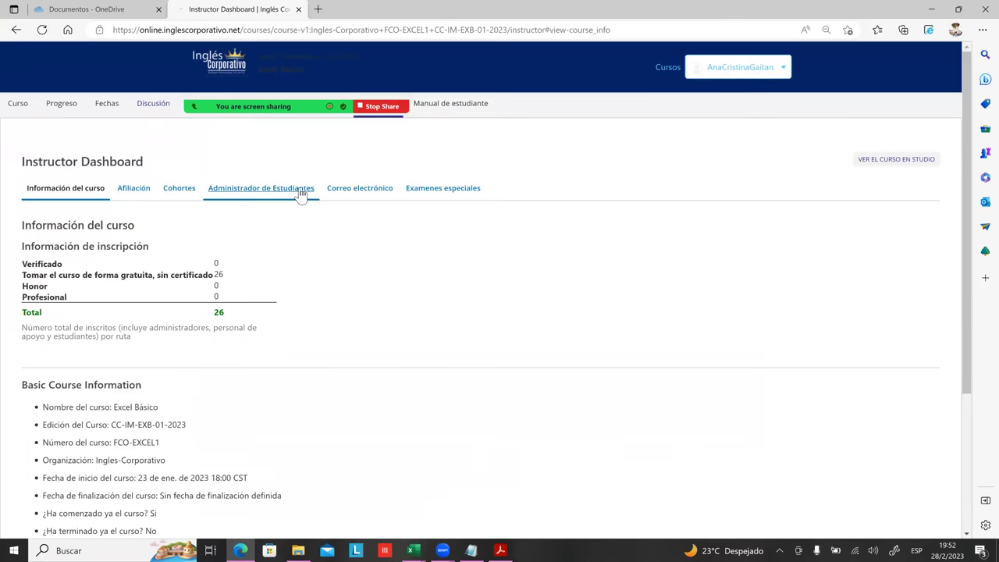
click(301, 193)
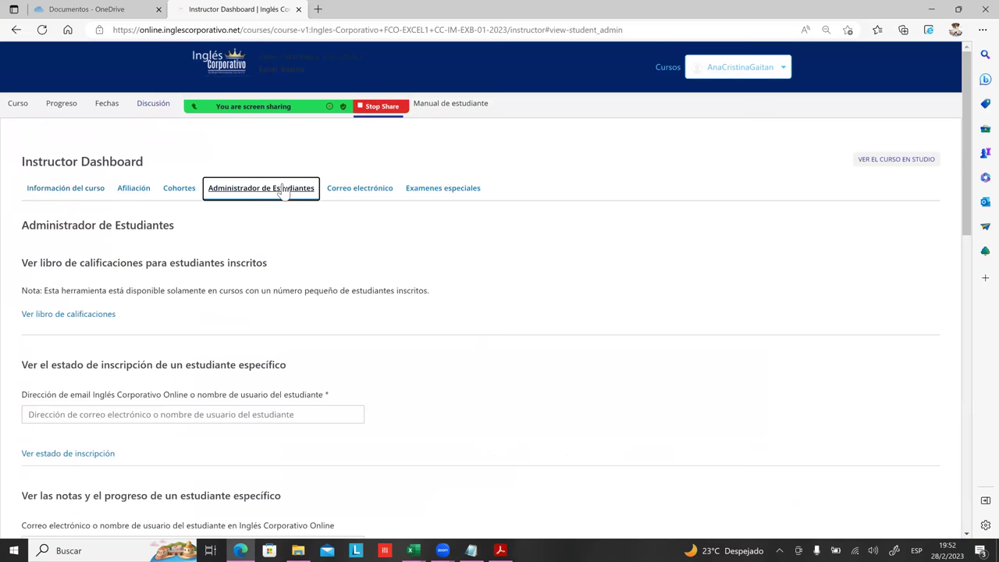
click(103, 317)
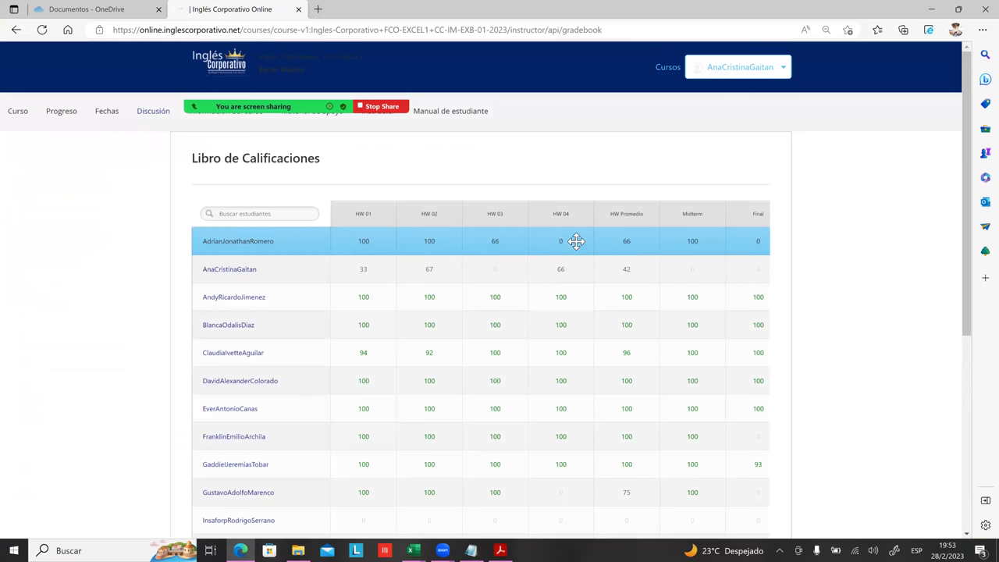
mouse_move(572, 245)
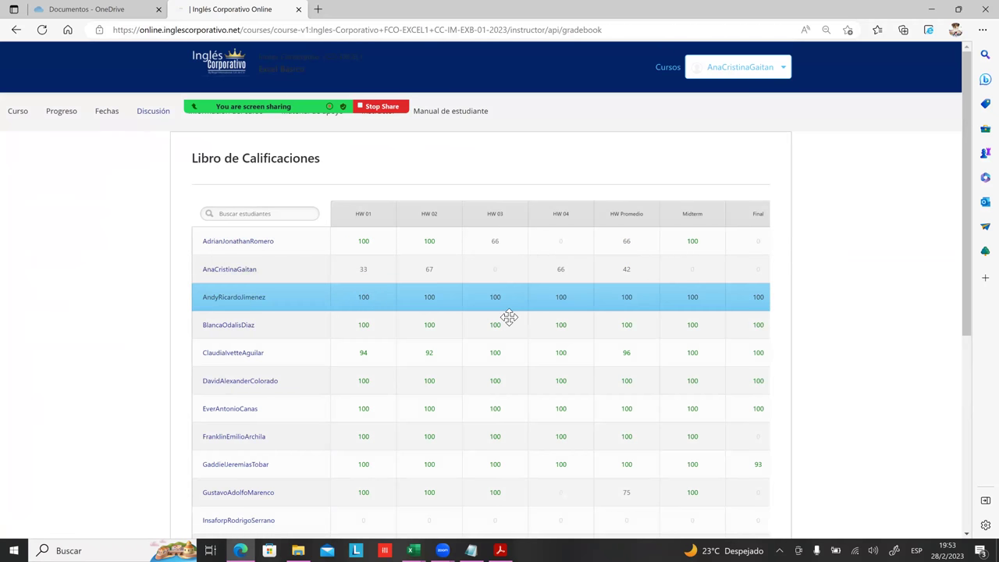
scroll(761, 297, down, 1)
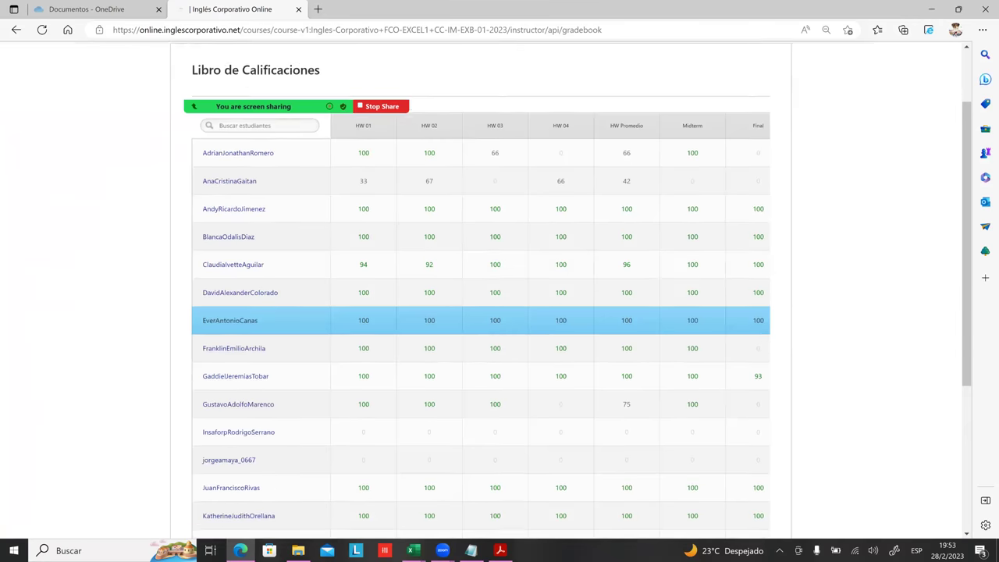
scroll(757, 344, down, 1)
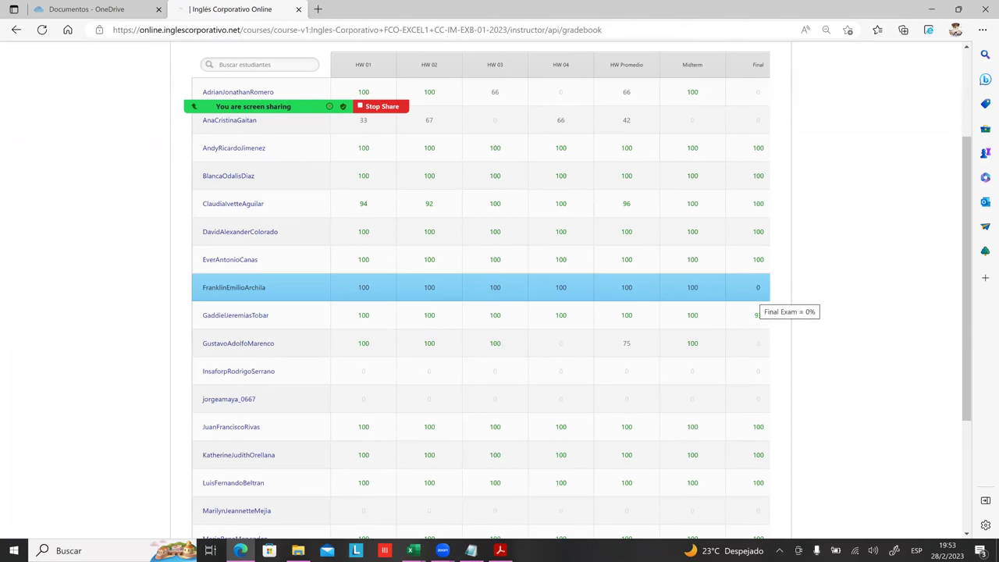
mouse_move(758, 287)
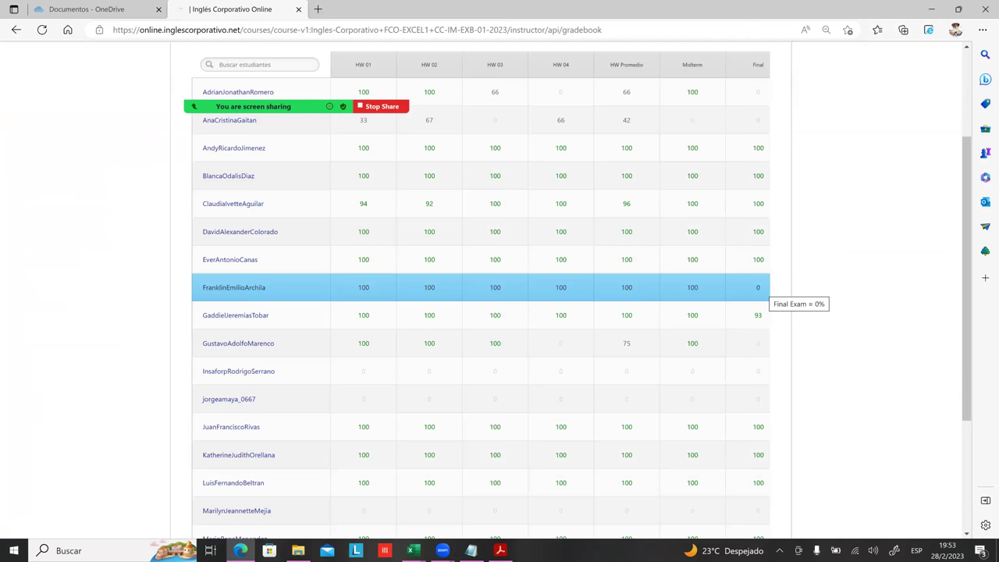
mouse_move(734, 314)
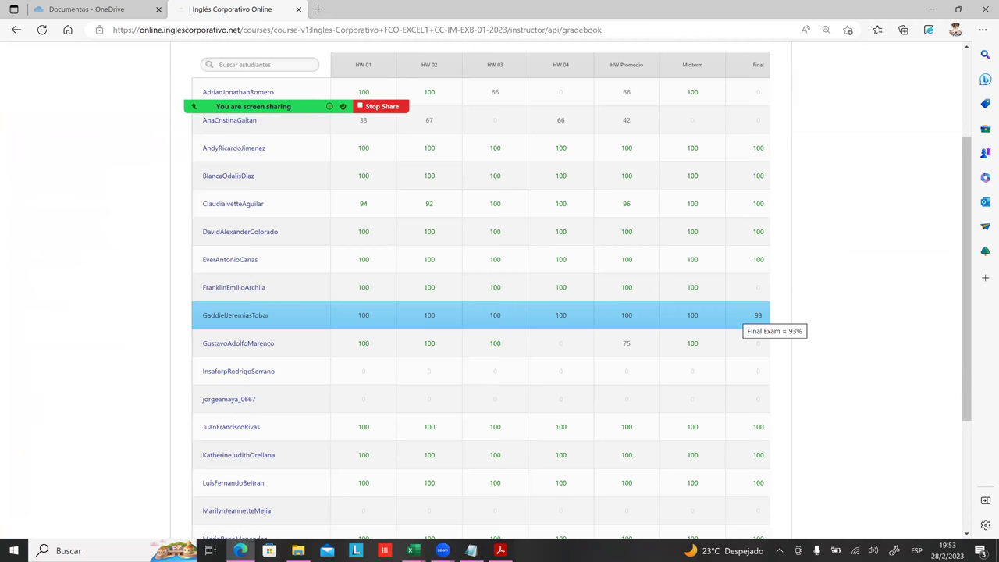
scroll(626, 275, down, 1)
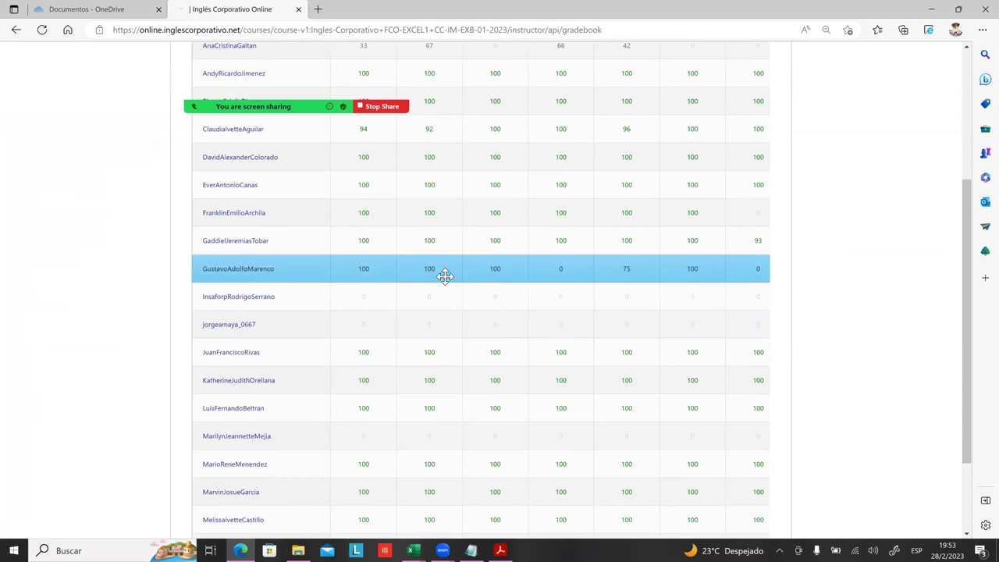
mouse_move(573, 277)
scroll(573, 274, up, 2)
scroll(575, 323, down, 1)
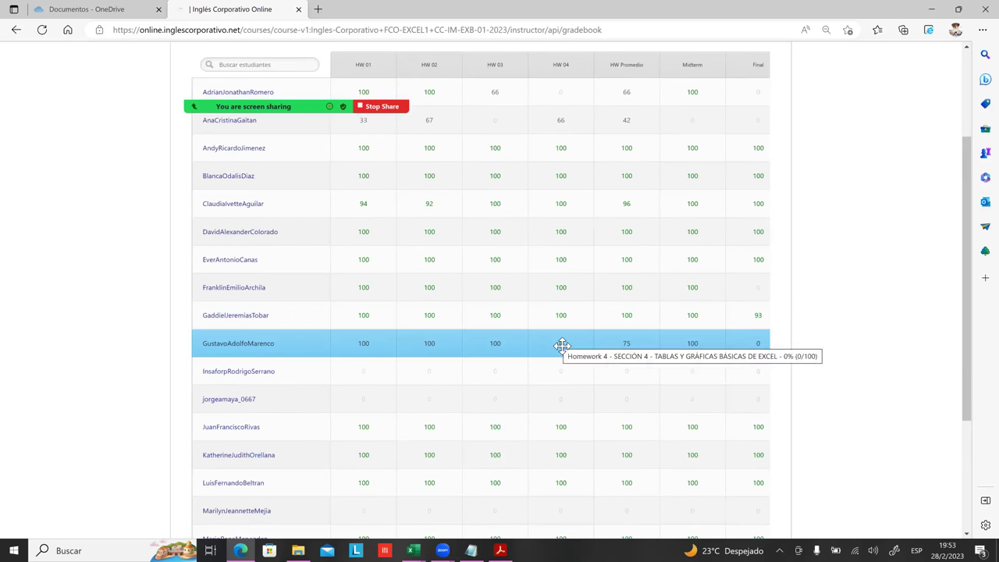
mouse_move(556, 345)
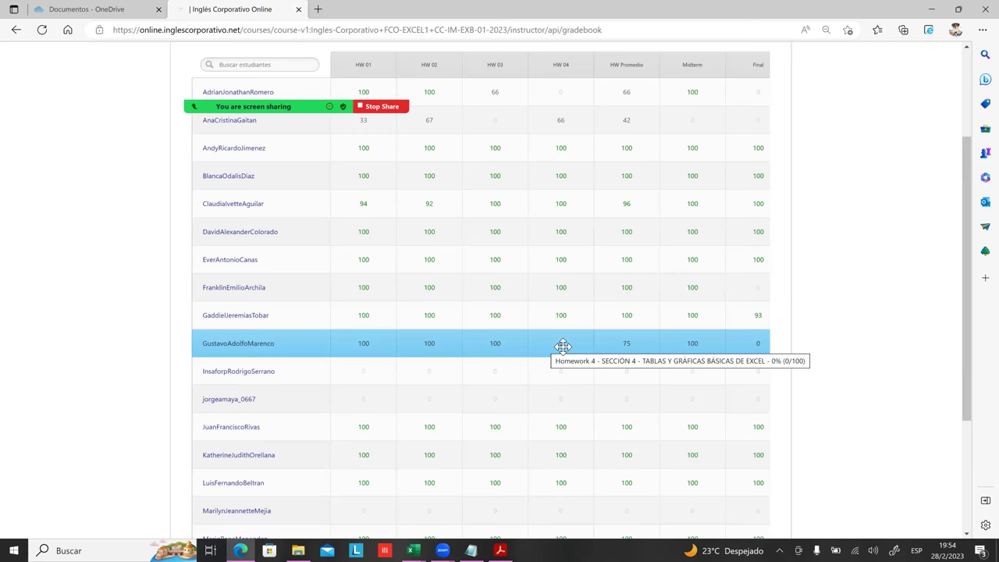
mouse_move(714, 352)
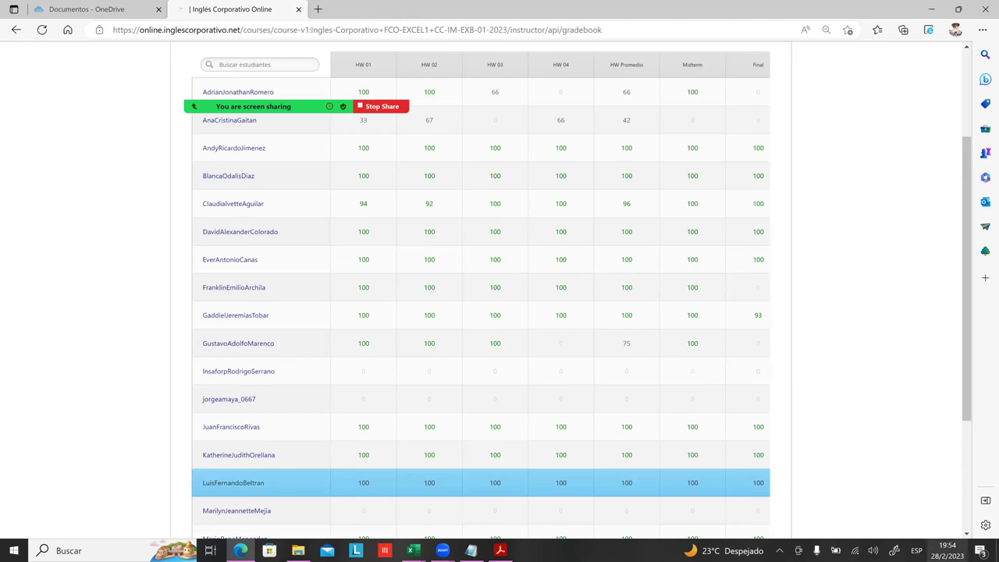
click(946, 550)
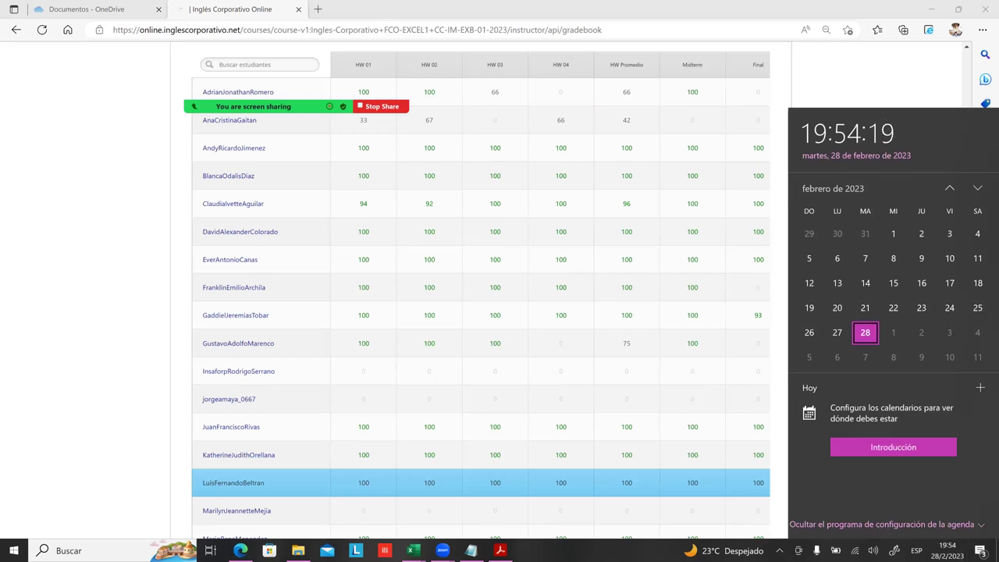
click(81, 252)
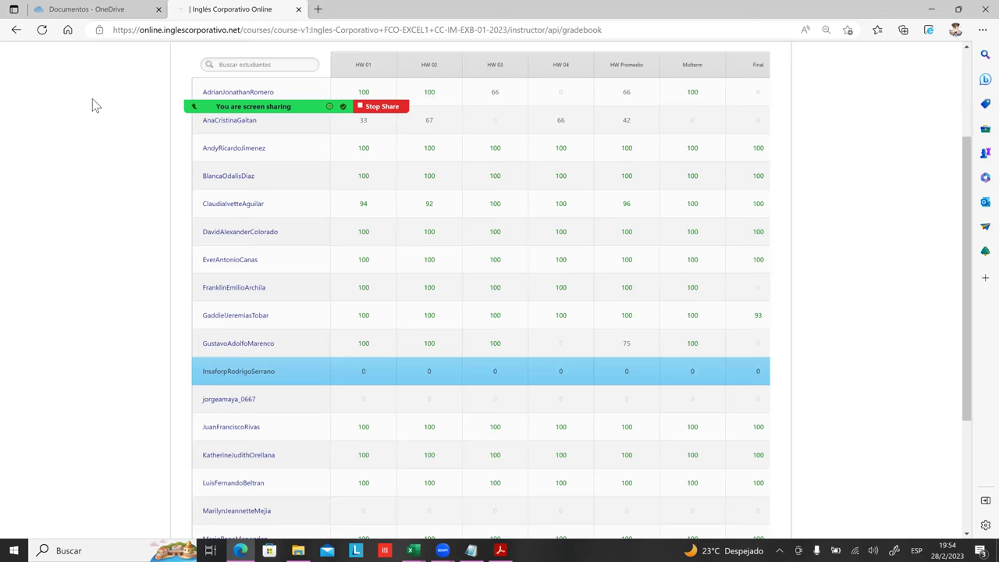
click(219, 94)
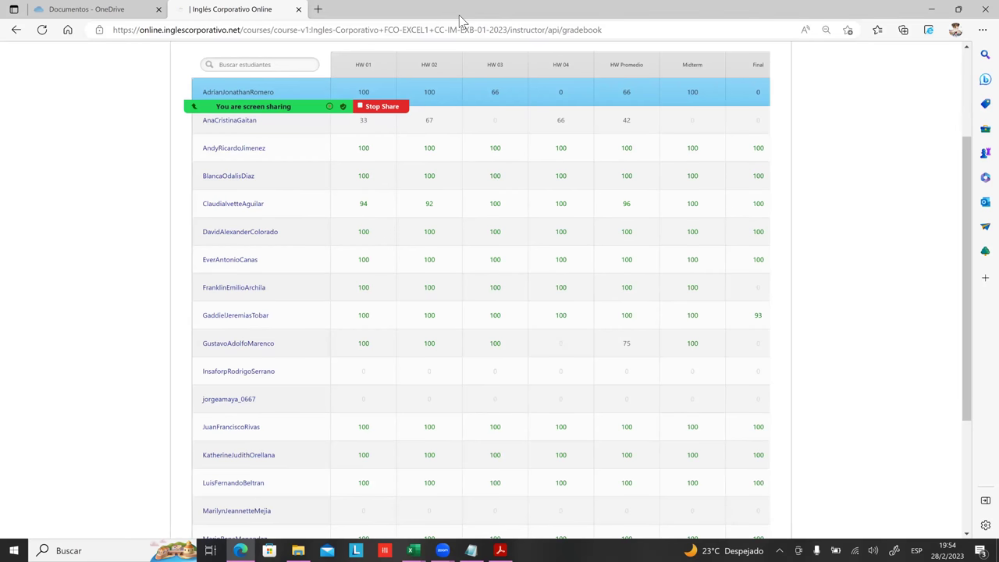
key(Down)
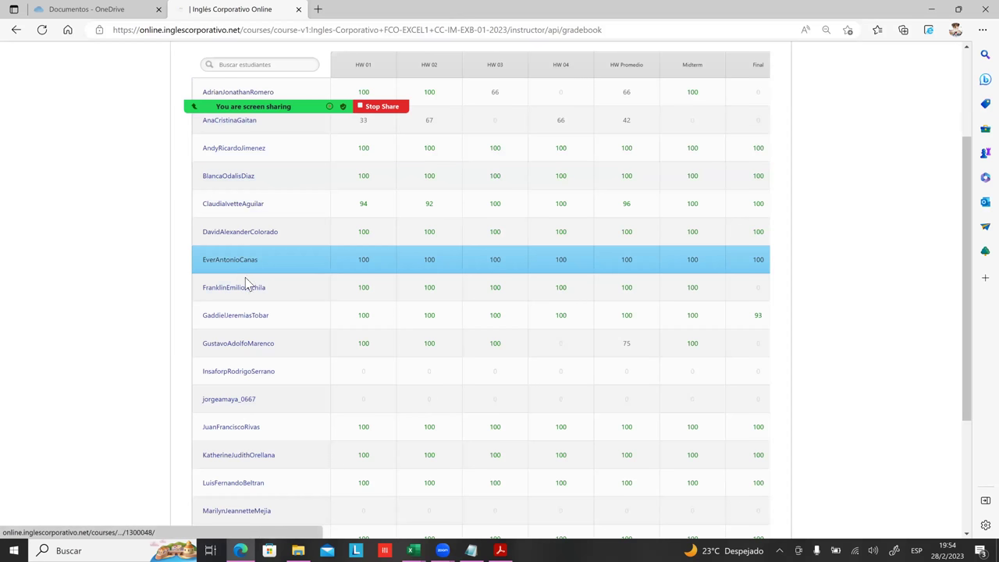
scroll(246, 285, down, 1)
scroll(247, 279, down, 1)
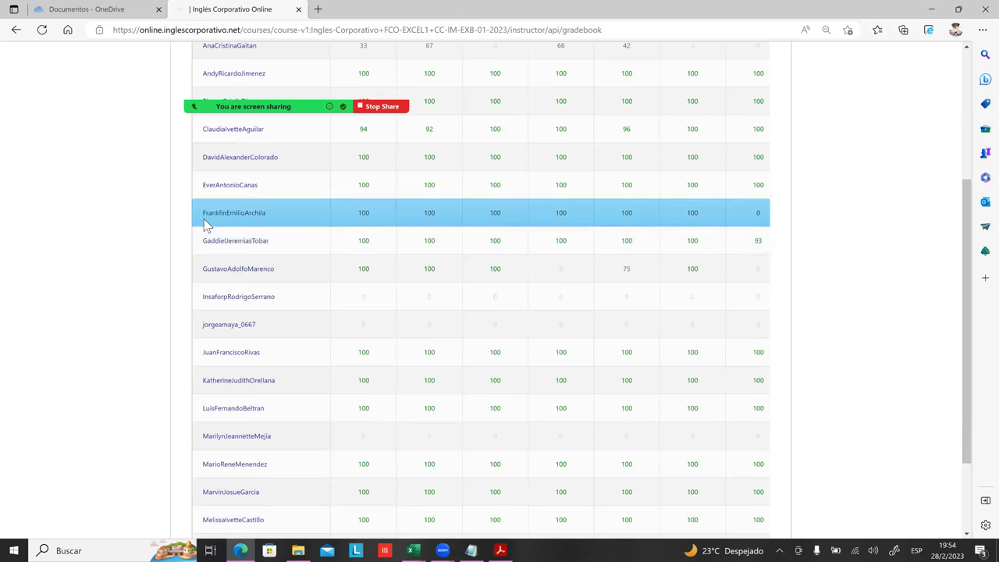
scroll(203, 223, down, 1)
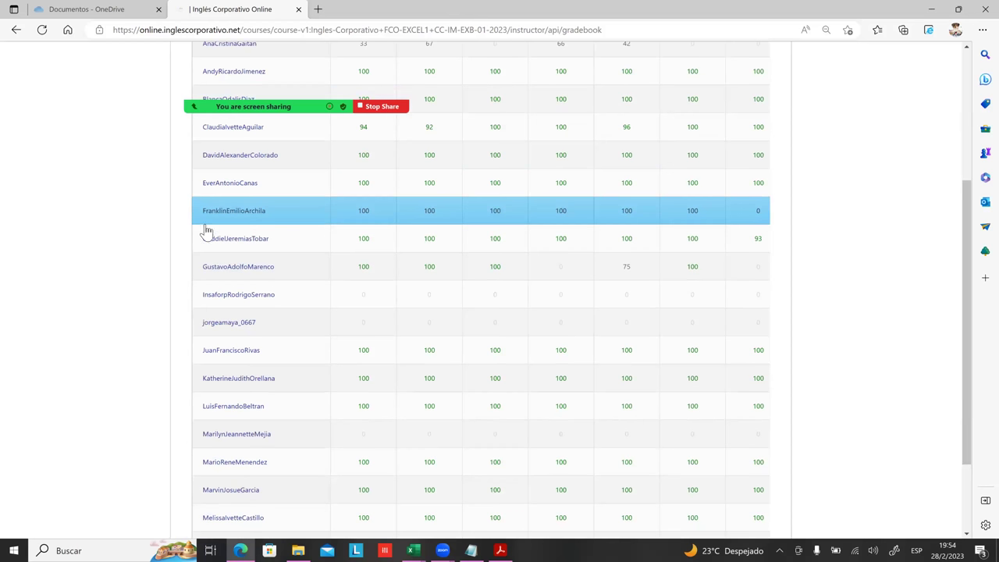
scroll(207, 231, down, 2)
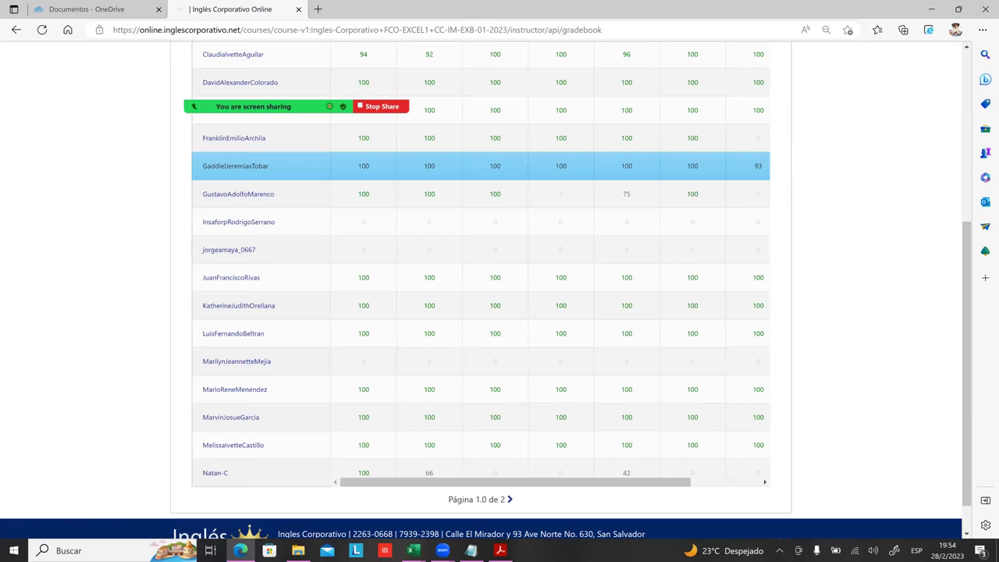
mouse_move(572, 200)
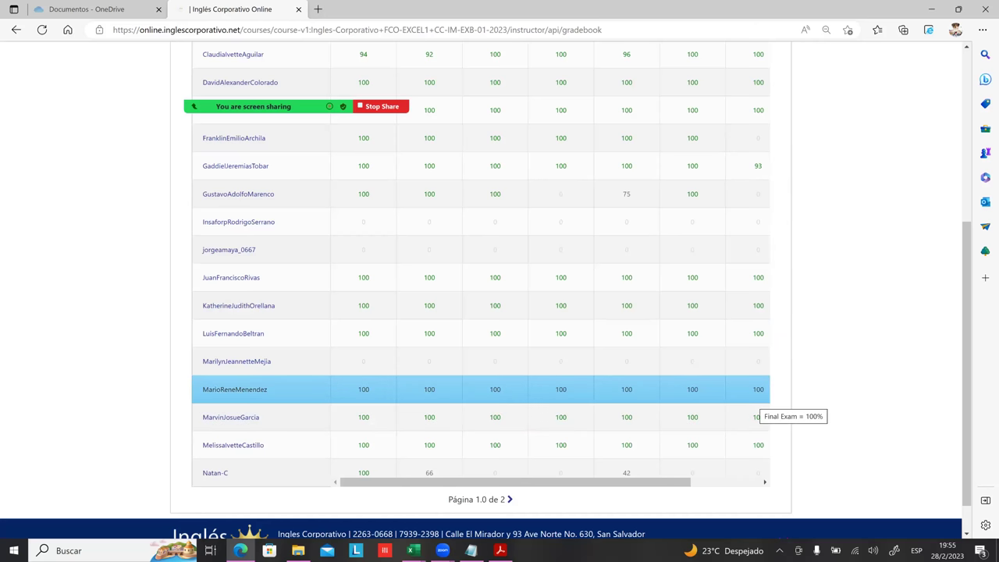
scroll(469, 425, down, 2)
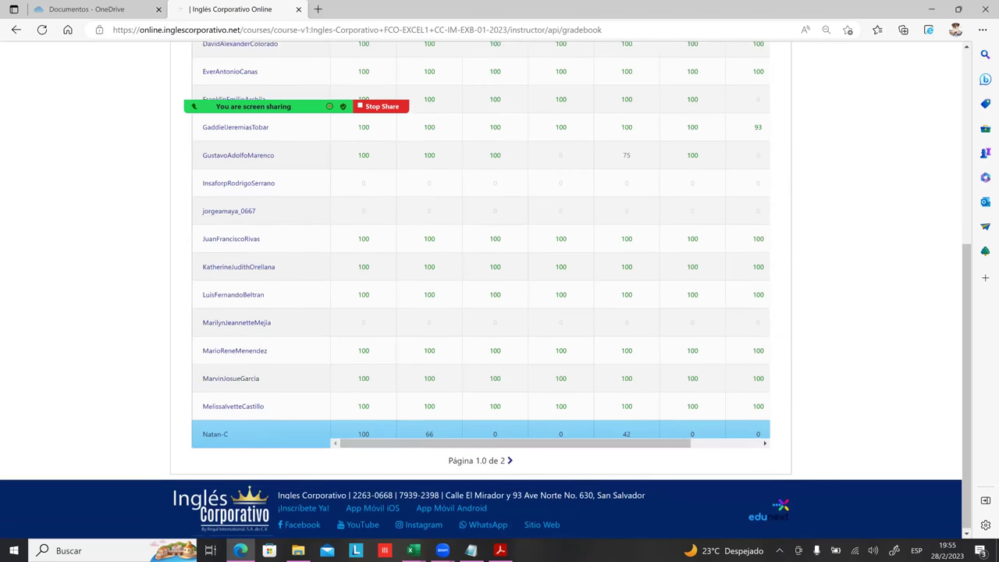
- Load page 2 of 2 of the course gradebook
click(510, 459)
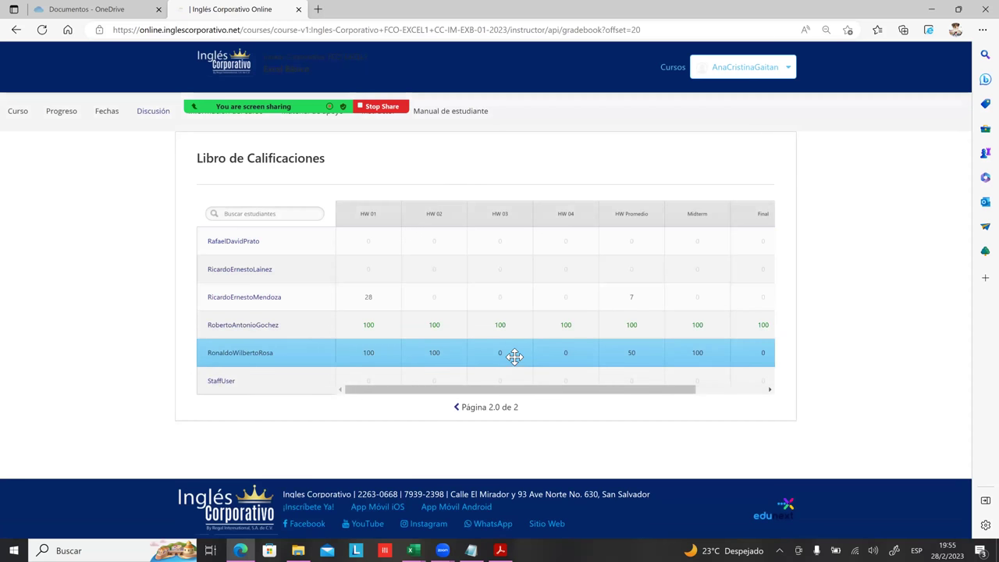
mouse_move(598, 362)
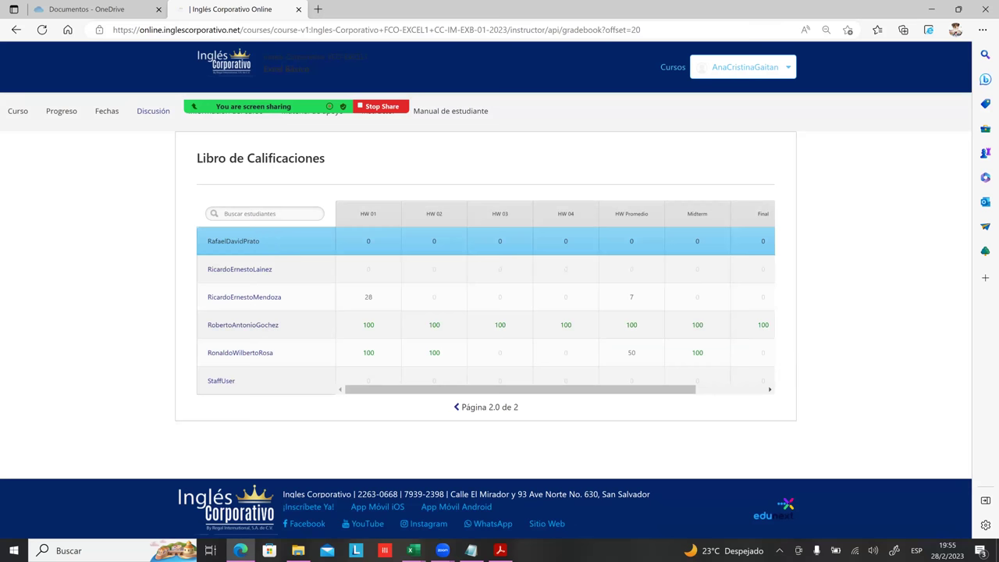
- From the Curso outline, open Section 4 lesson 4.6 Graficas básicas parte 1
click(19, 113)
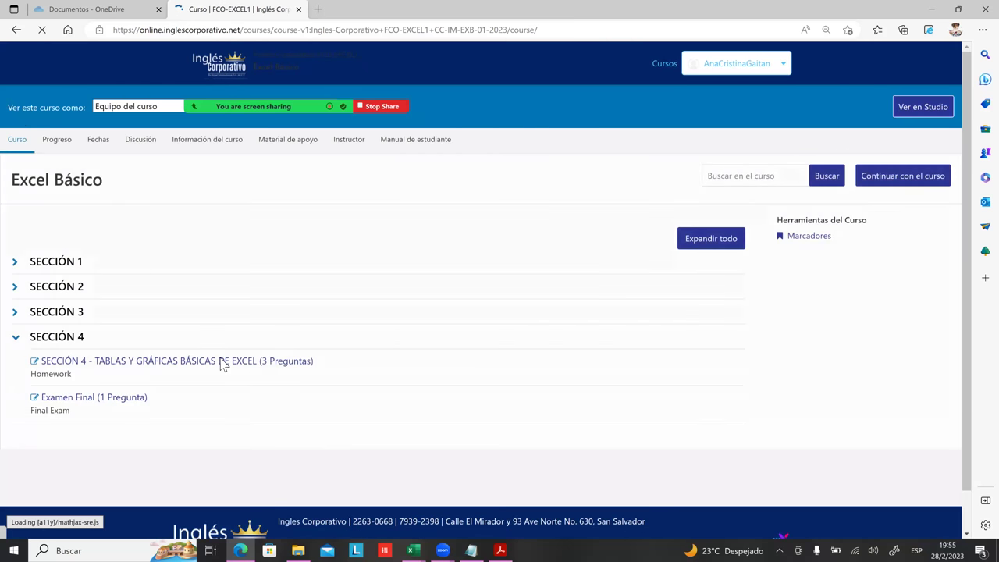
click(214, 362)
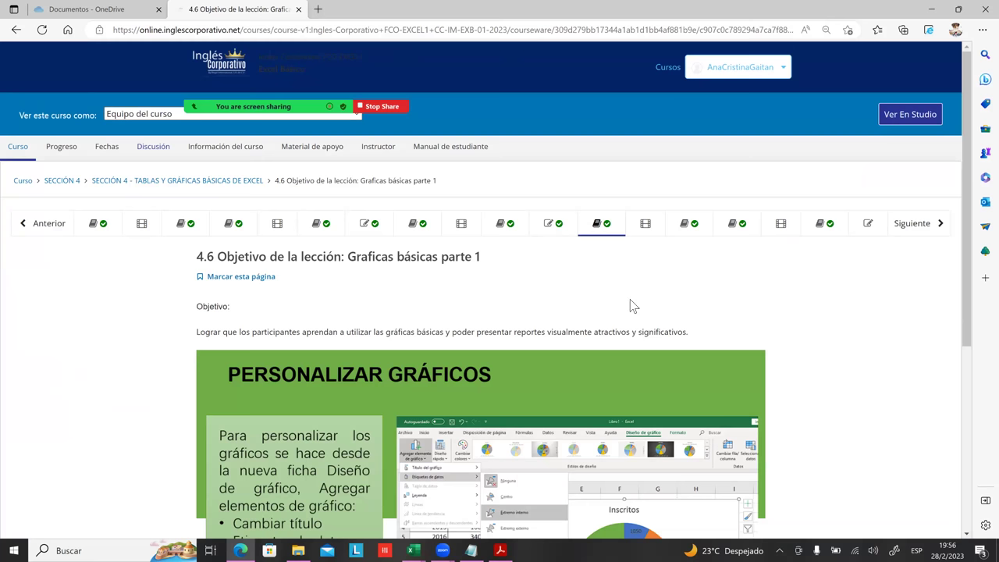
- Read through the Personalizar gráficos slide, then bring up the open Excel window thumbnails
scroll(629, 305, down, 2)
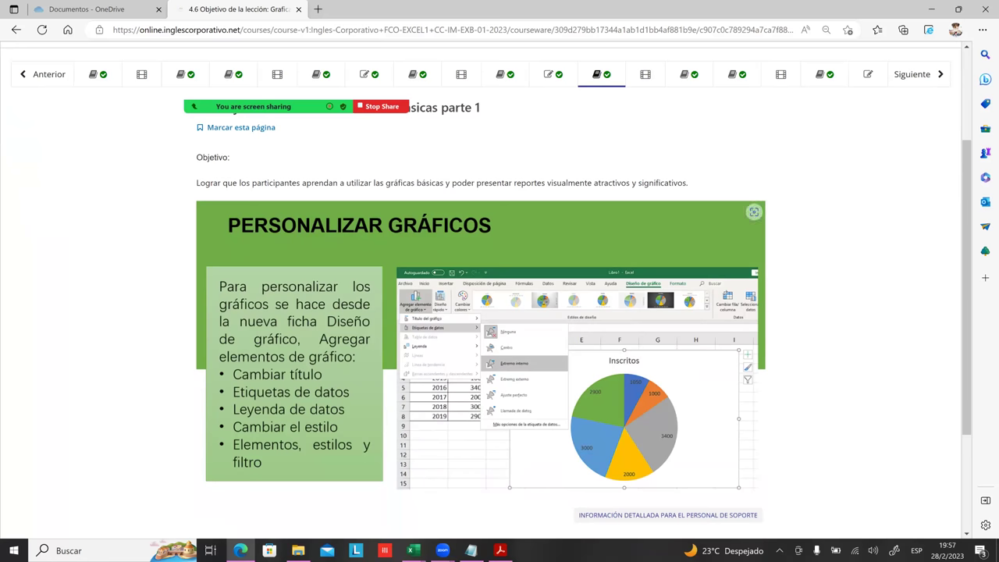
scroll(500, 312, up, 2)
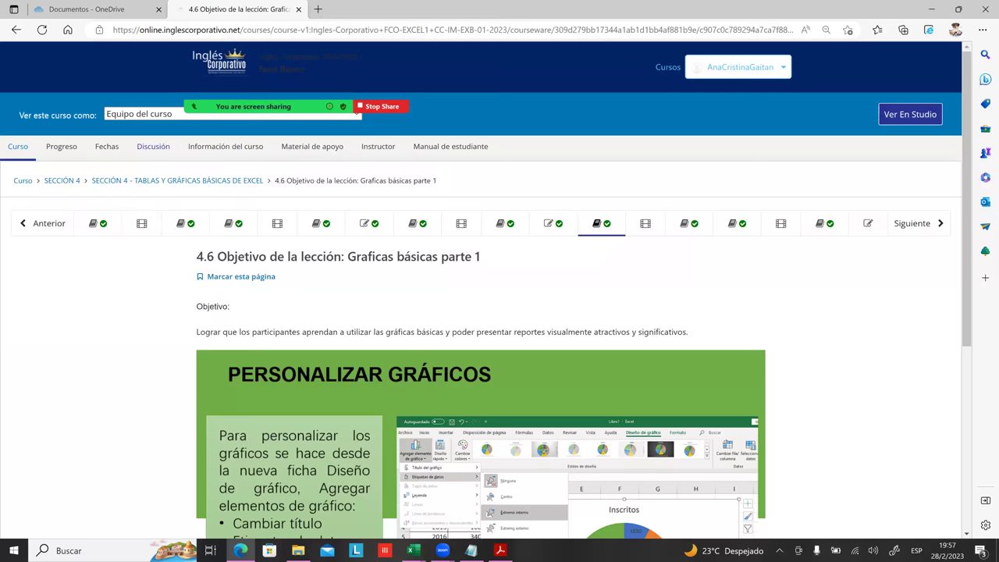
scroll(484, 313, down, 4)
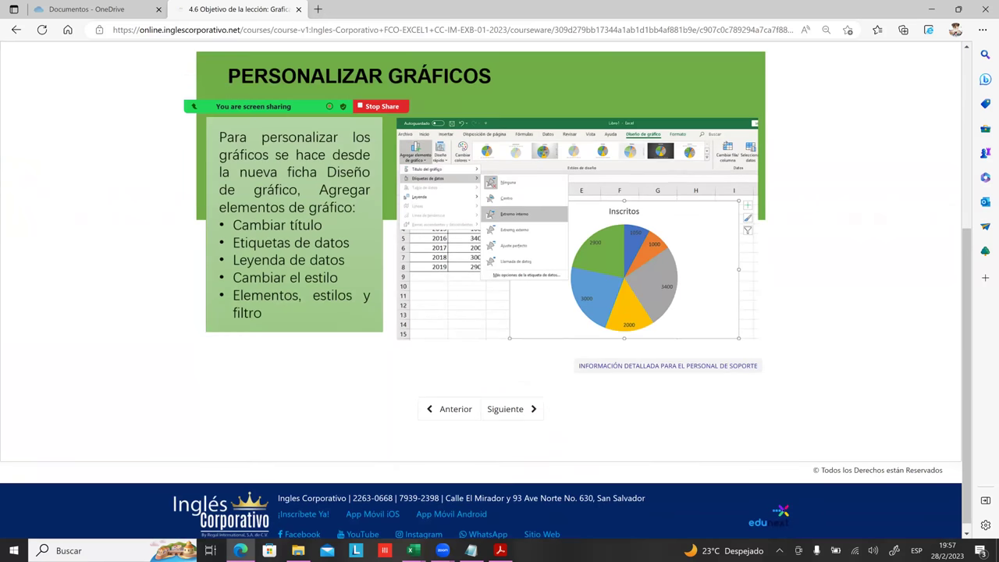
click(413, 550)
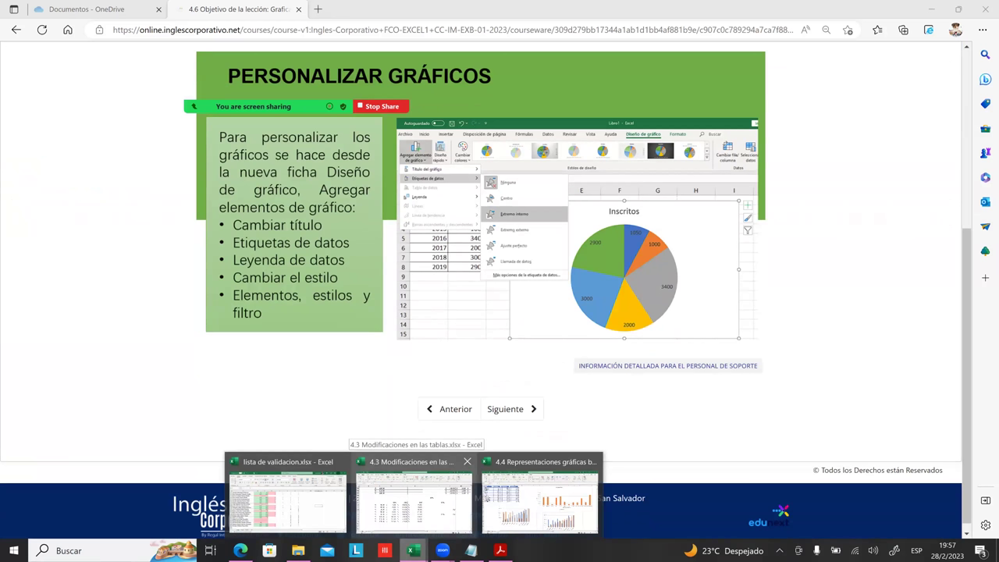
- Return to Hoja2 of the 4.4 Representaciones gráficas básicas workbook
click(540, 500)
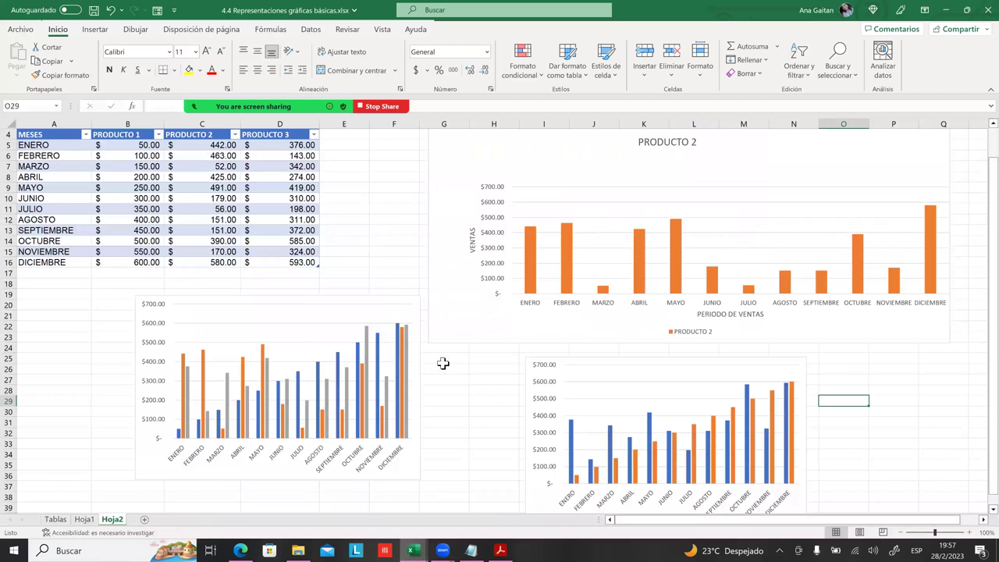
click(391, 286)
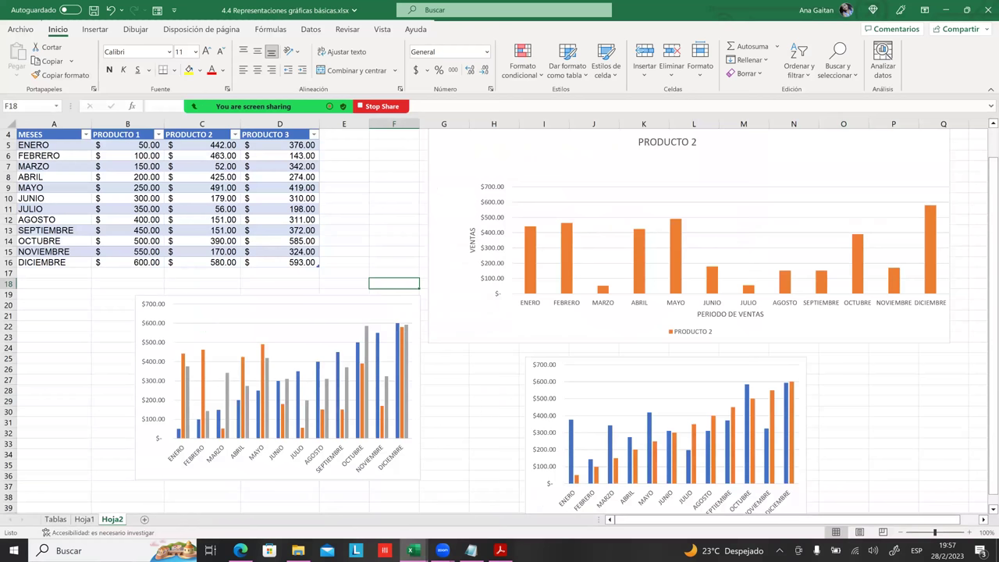
click(413, 550)
key(Up)
key(Up)
key(Up)
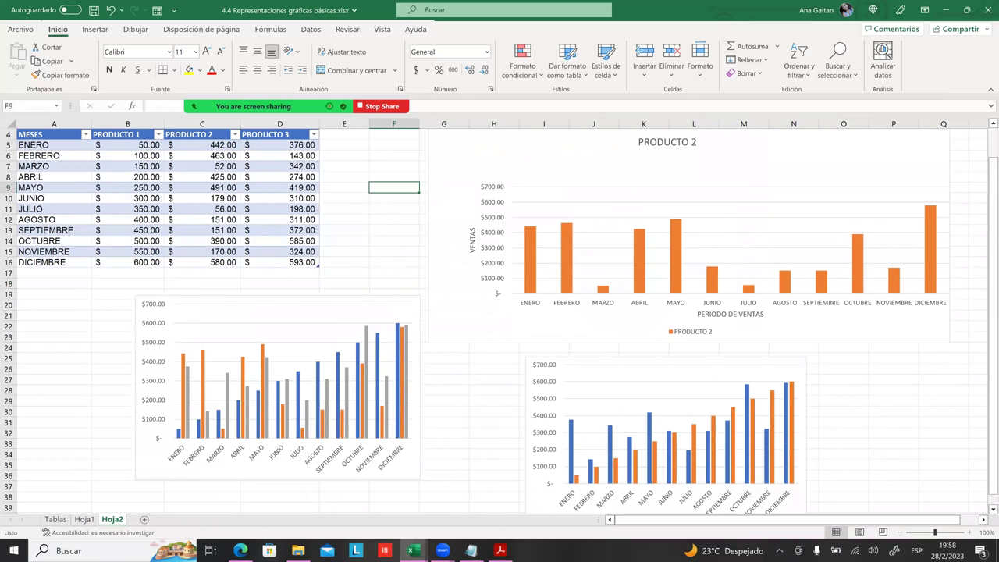
click(444, 380)
click(379, 263)
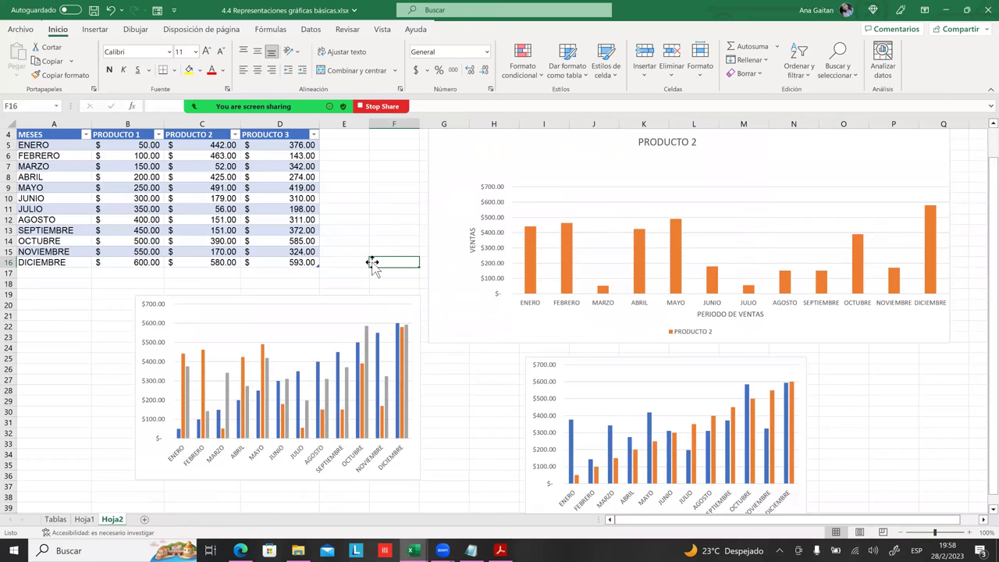
- Select the sales table from D16 up to A1 and show the Insertar chart options
drag(29, 178, 31, 180)
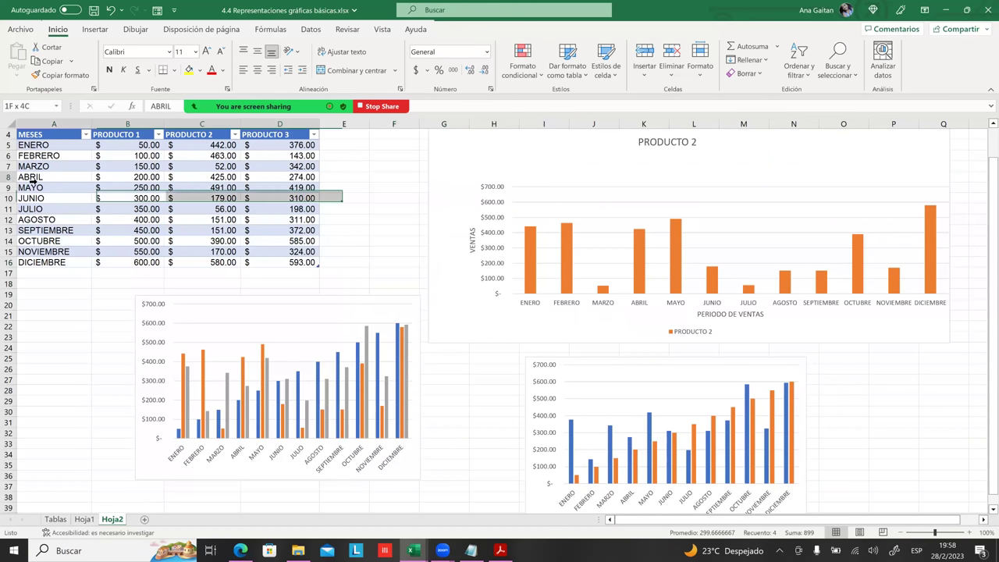
click(252, 306)
click(303, 263)
mouse_move(303, 263)
mouse_down()
mouse_move(6, 142)
mouse_move(7, 167)
mouse_up()
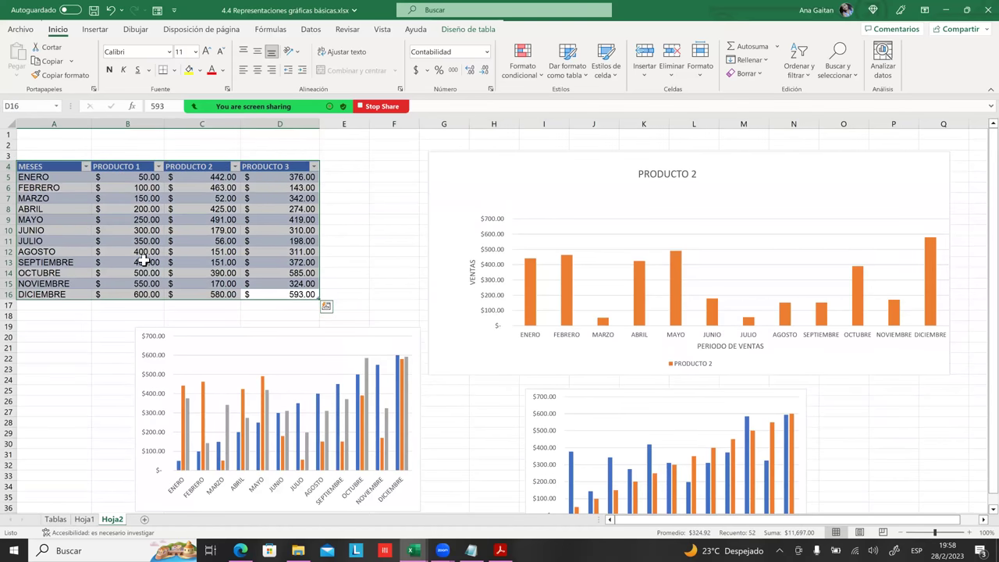
click(96, 30)
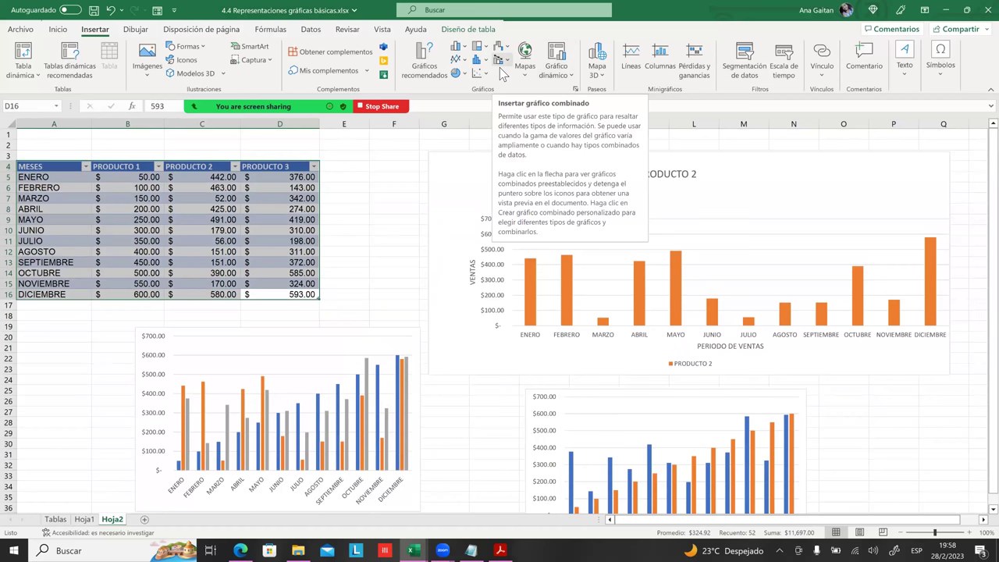
- Insert a column chart from the table, then delete it
click(500, 67)
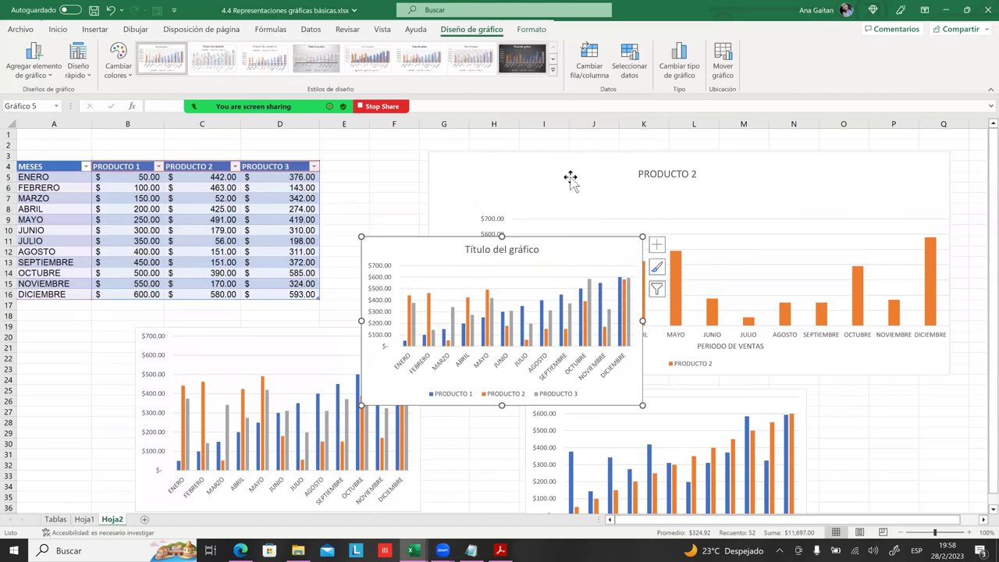
click(575, 238)
drag(344, 188, 417, 196)
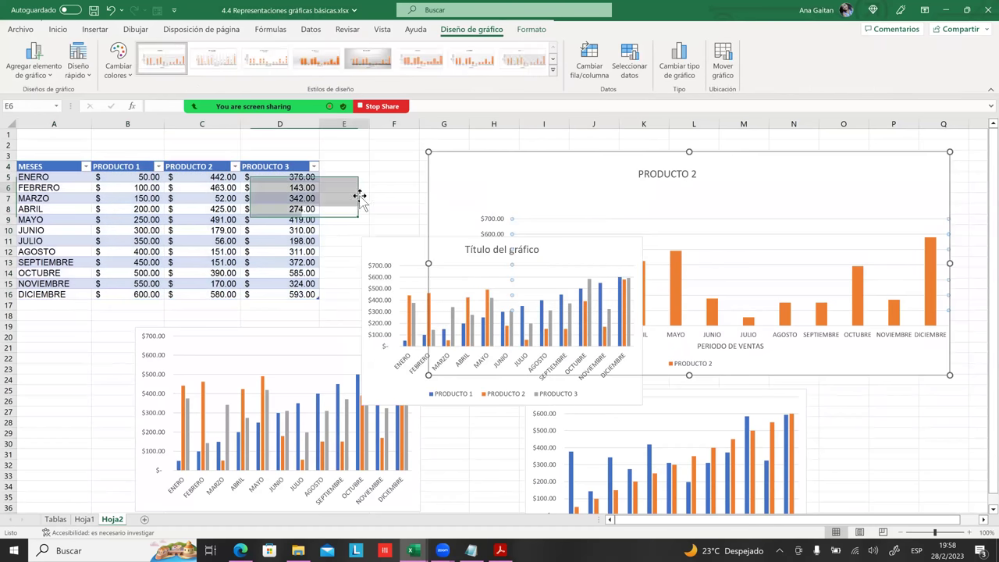
click(404, 240)
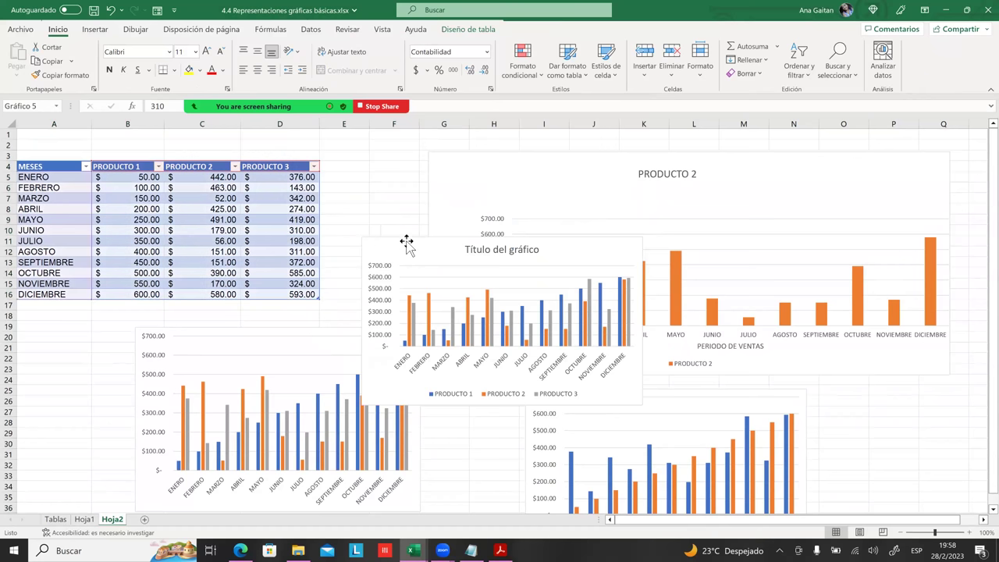
key(Delete)
- Reselect A4:D16 and insert a default clustered column chart with Alt+F1
click(399, 240)
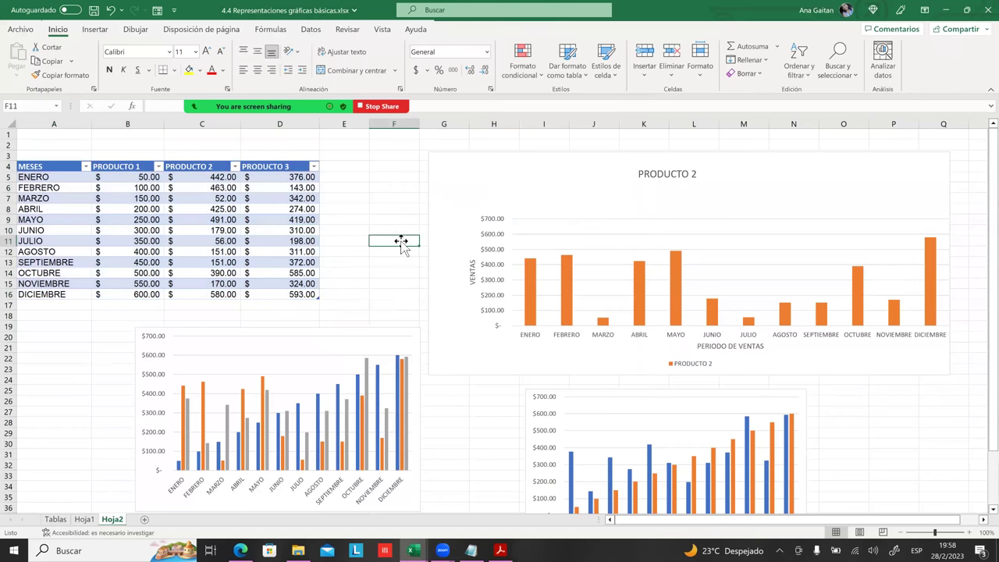
drag(313, 298, 64, 164)
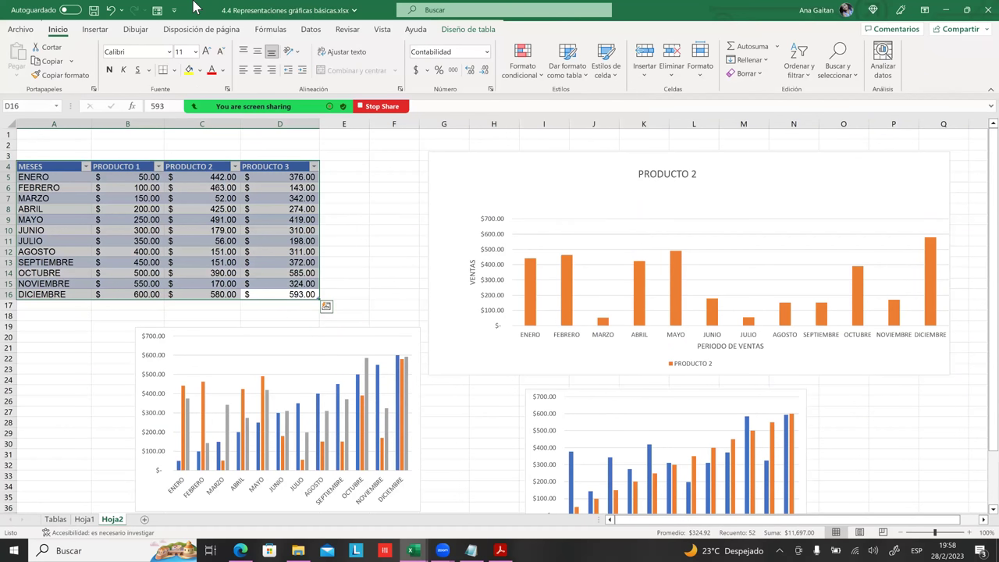
key(alt+F1)
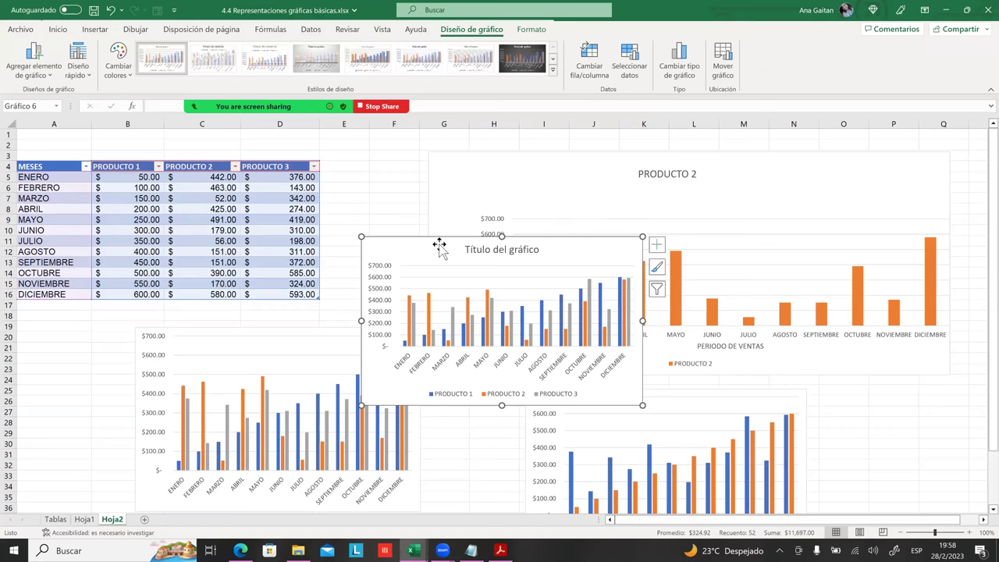
- Move the new chart beside the table and browse the column chart types list
mouse_move(443, 242)
mouse_down()
mouse_move(908, 428)
mouse_move(424, 187)
mouse_up()
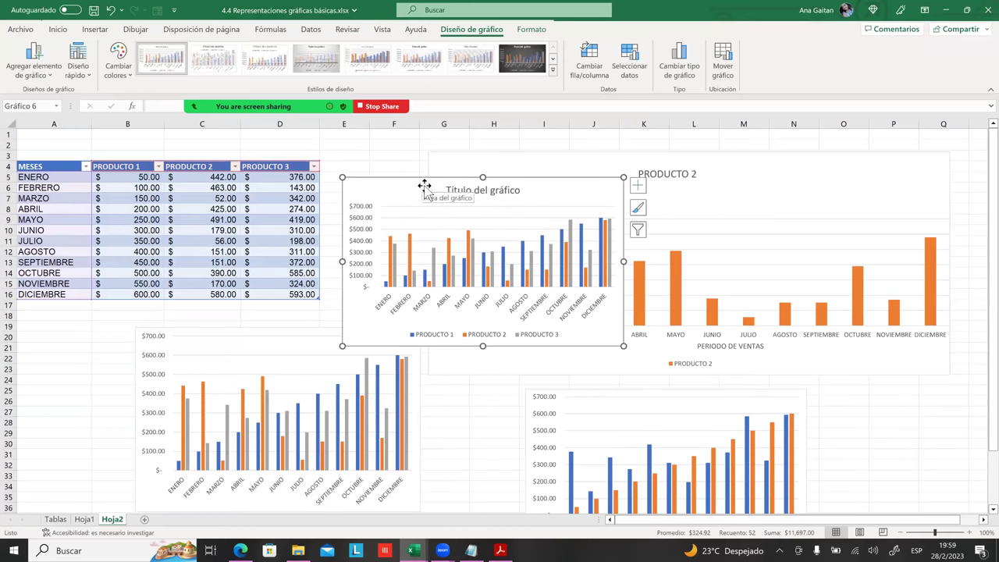
click(94, 31)
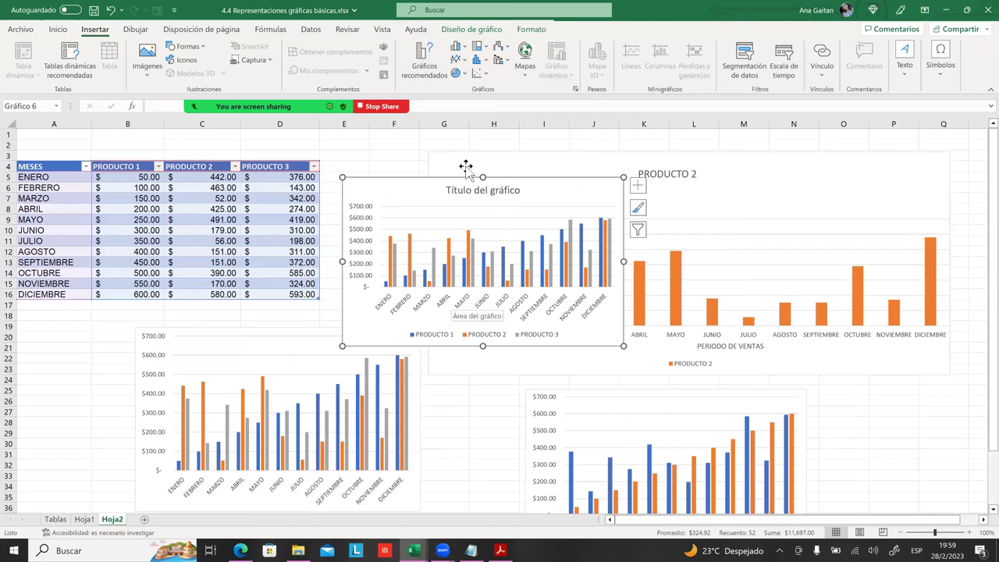
click(458, 47)
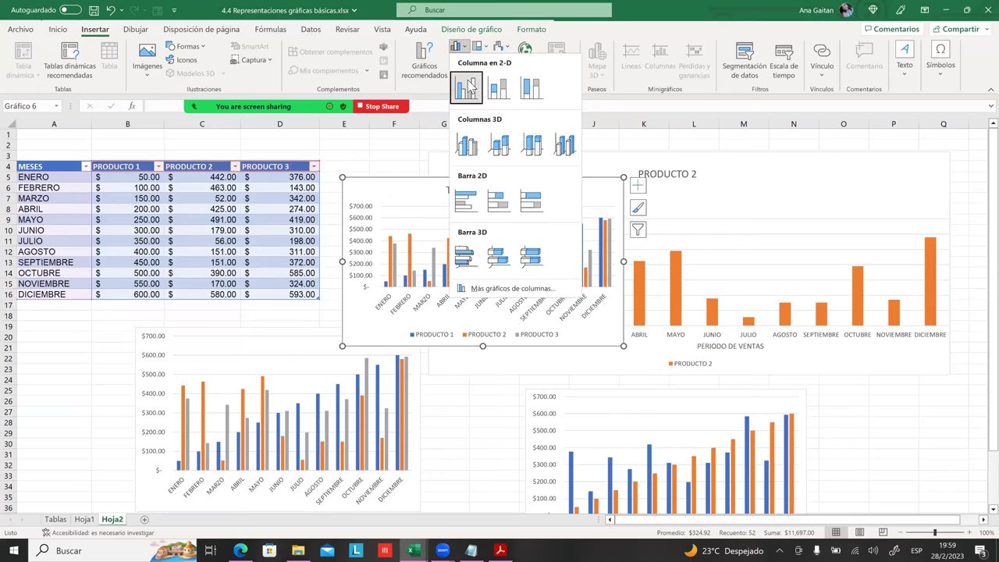
click(401, 204)
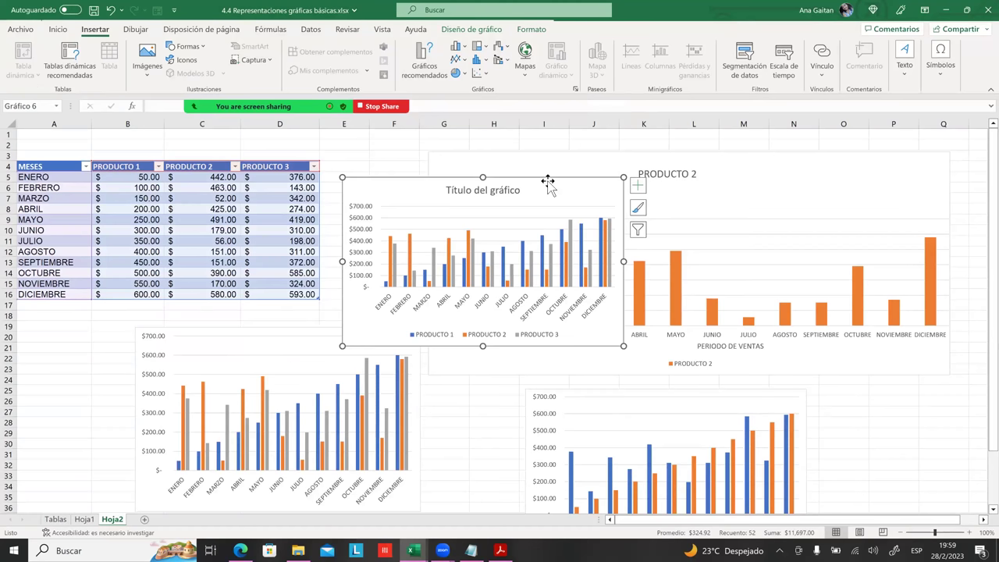
- Delete the three-product chart and reselect the table data D16 to A4
key(Delete)
click(406, 209)
key(Left)
key(Left)
drag(311, 293, 61, 165)
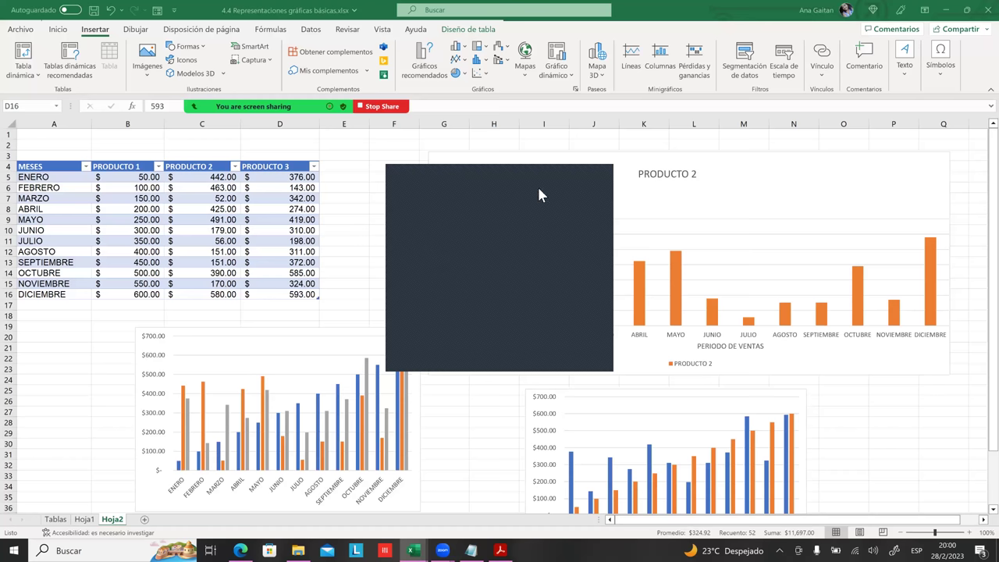
- Deselect the table, scroll the sheet, and end the screen share
drag(379, 190, 373, 217)
click(379, 283)
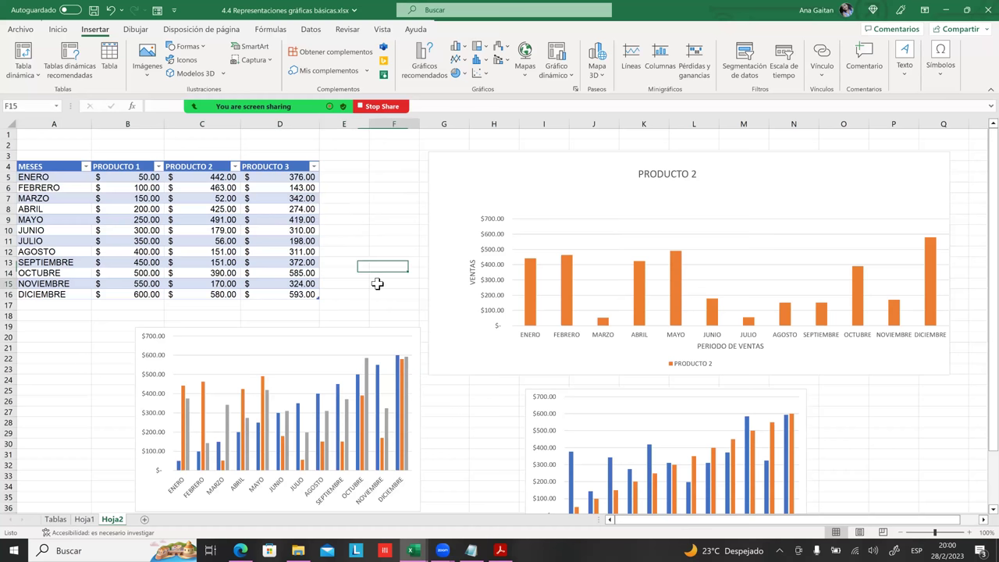
click(67, 358)
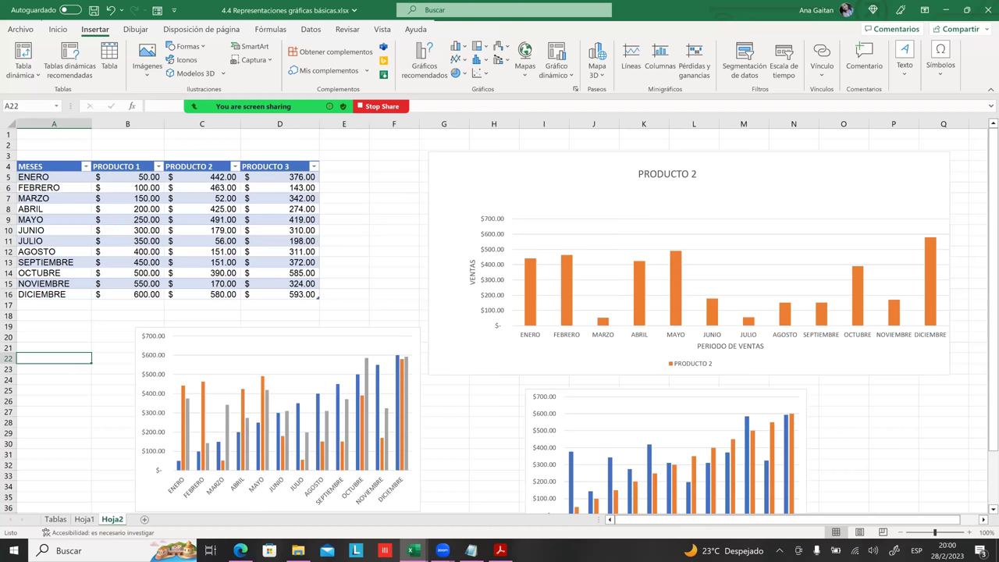
scroll(500, 321, down, 1)
scroll(671, 394, down, 1)
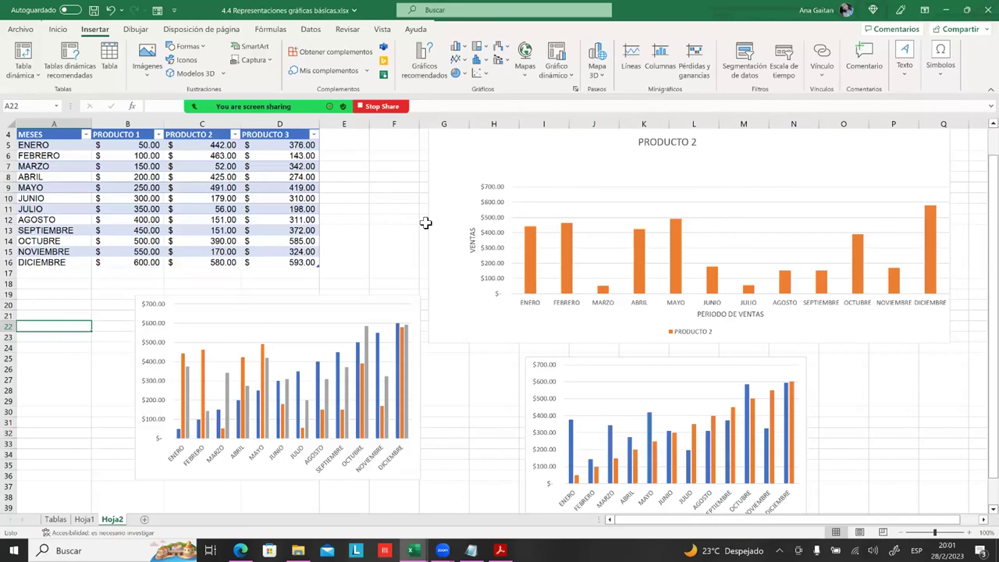
click(405, 243)
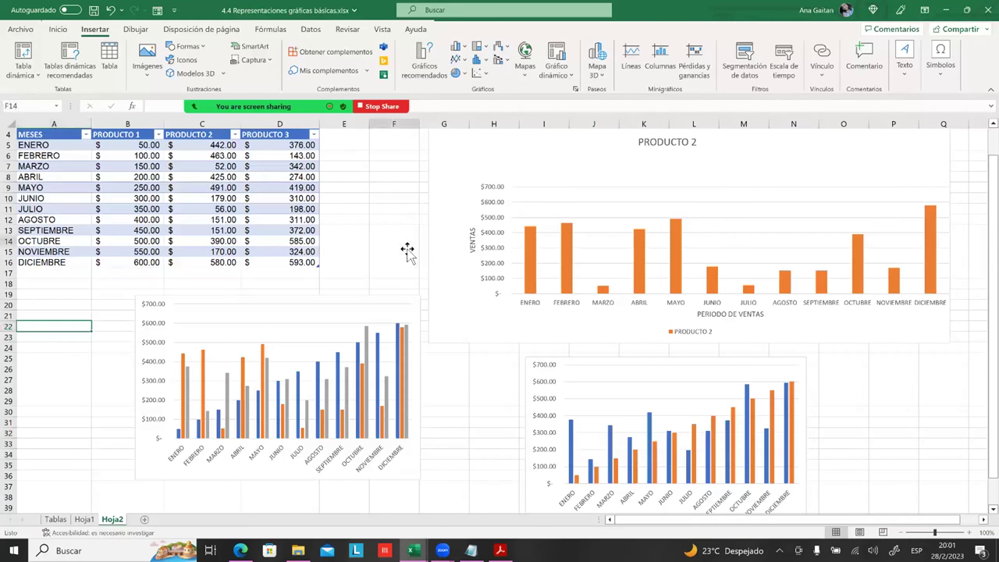
scroll(405, 246, up, 1)
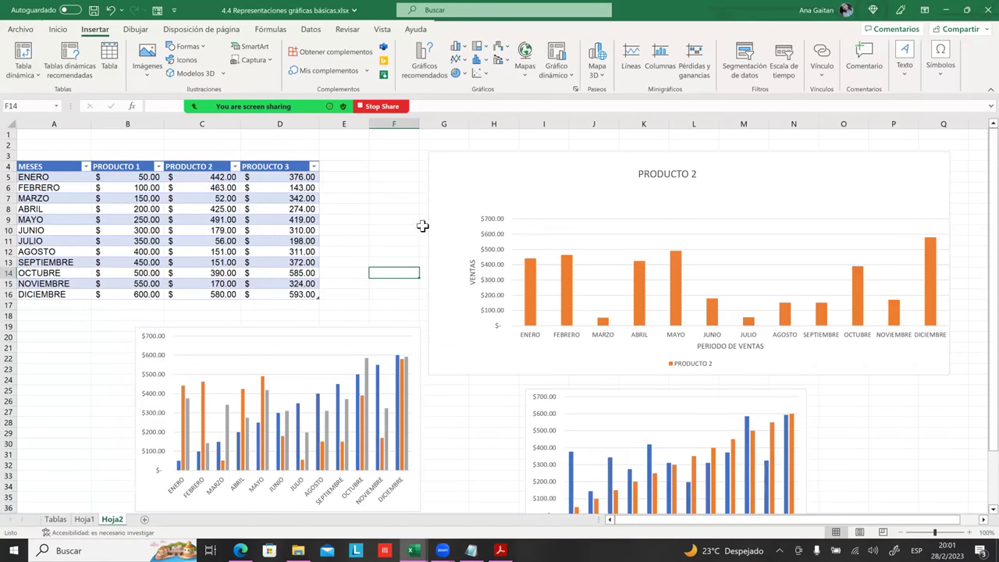
click(388, 110)
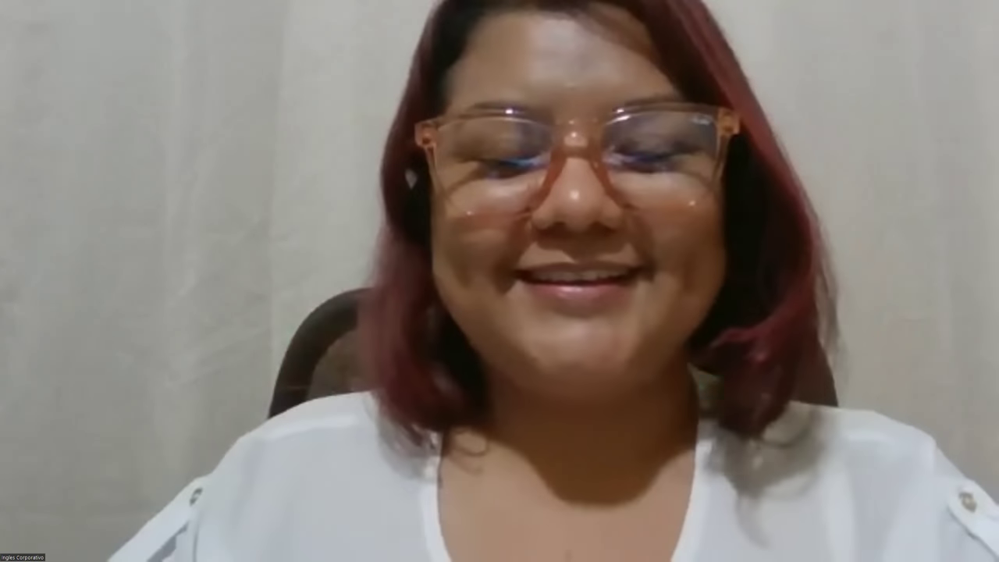